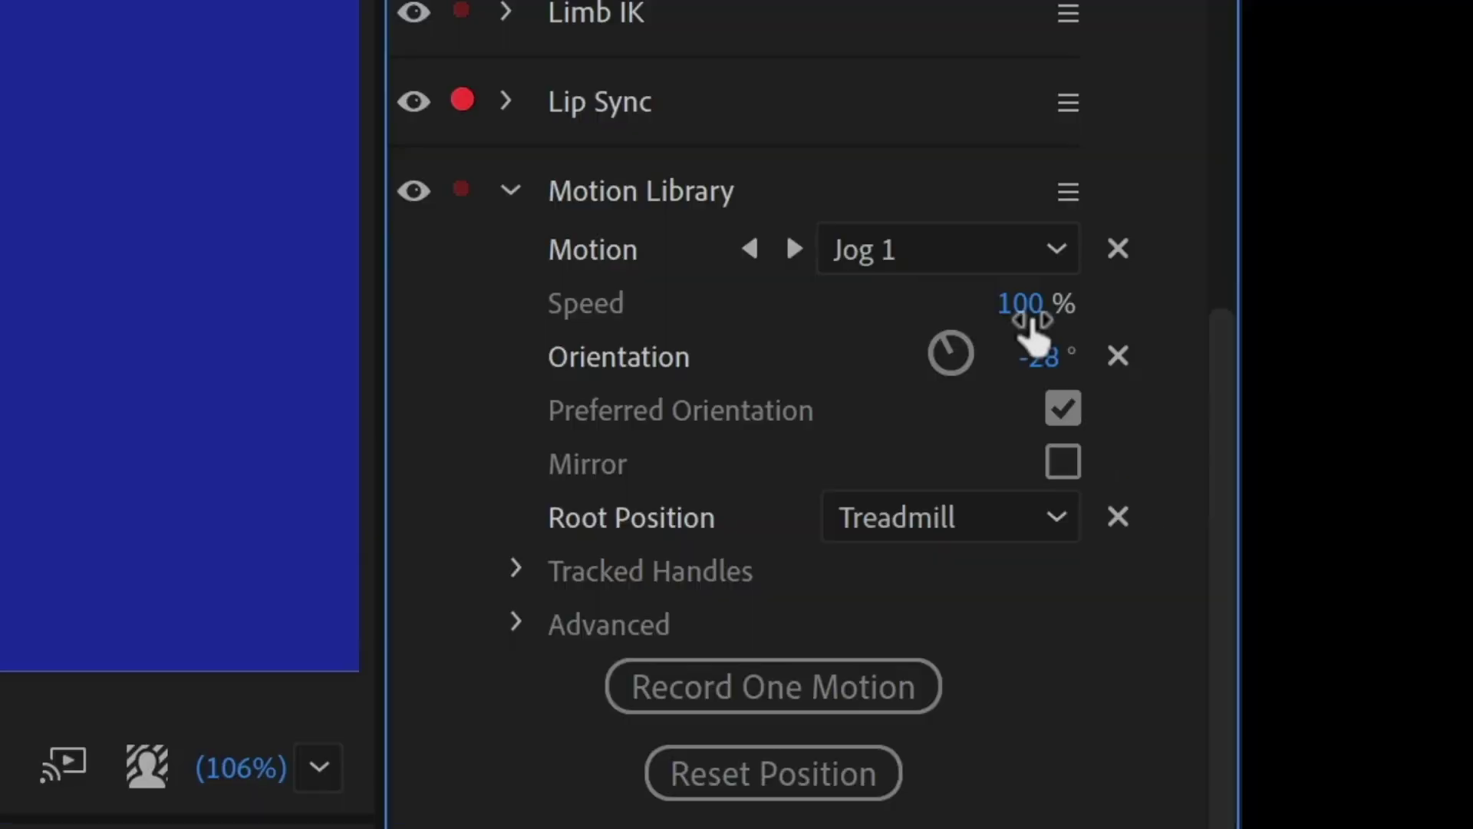
Adjust the playback speed and the orientation of the Jog 1 motion
left_click_drag(1032, 326, 1149, 319)
left_click_drag(972, 355, 984, 541)
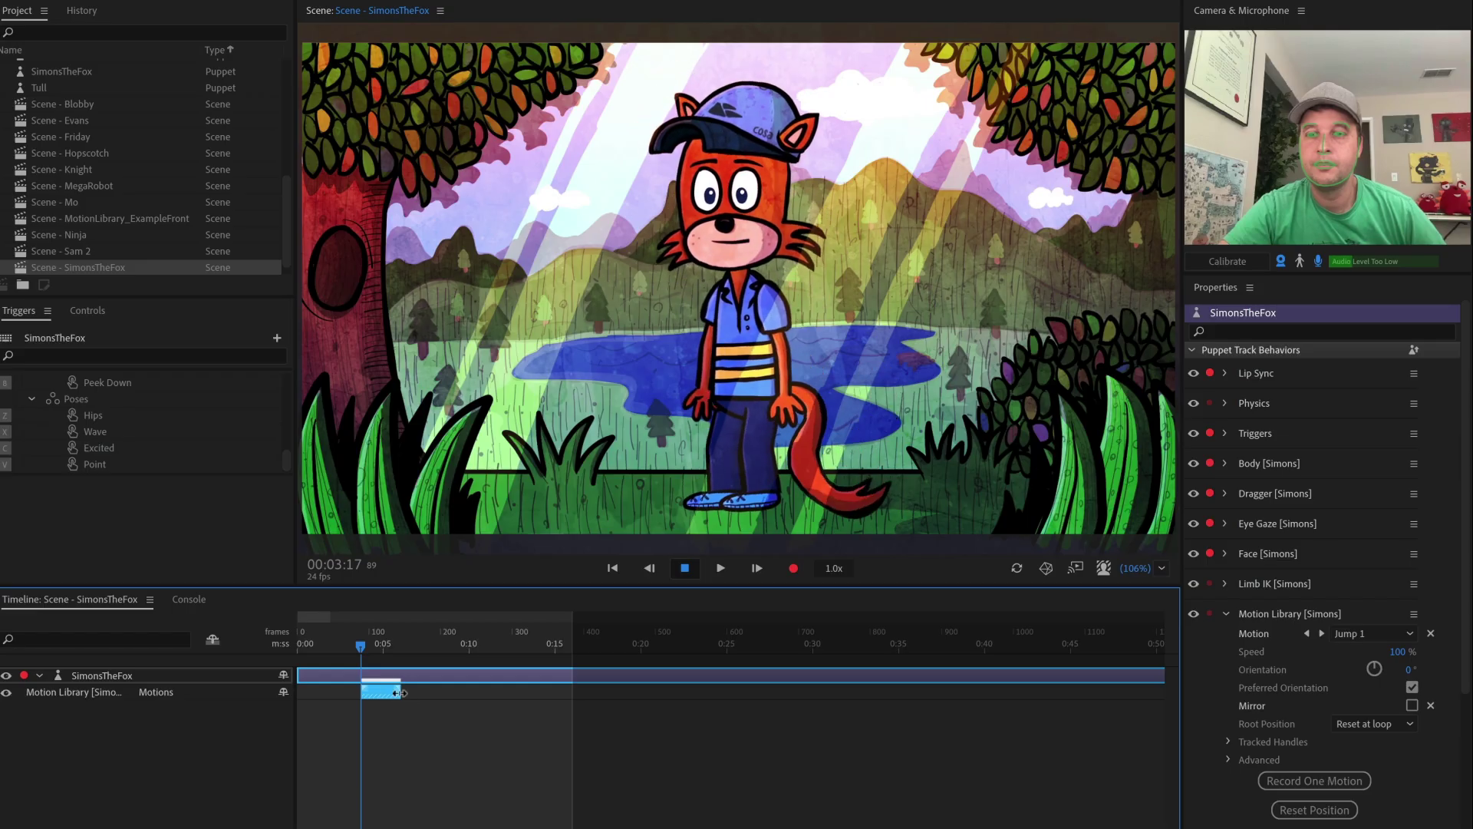
Lengthen the SimonsTheFox puppet's Jump 1 motion clip in the timeline until it ends near frame 300, and adjust the clip
left_click_drag(399, 693, 514, 693)
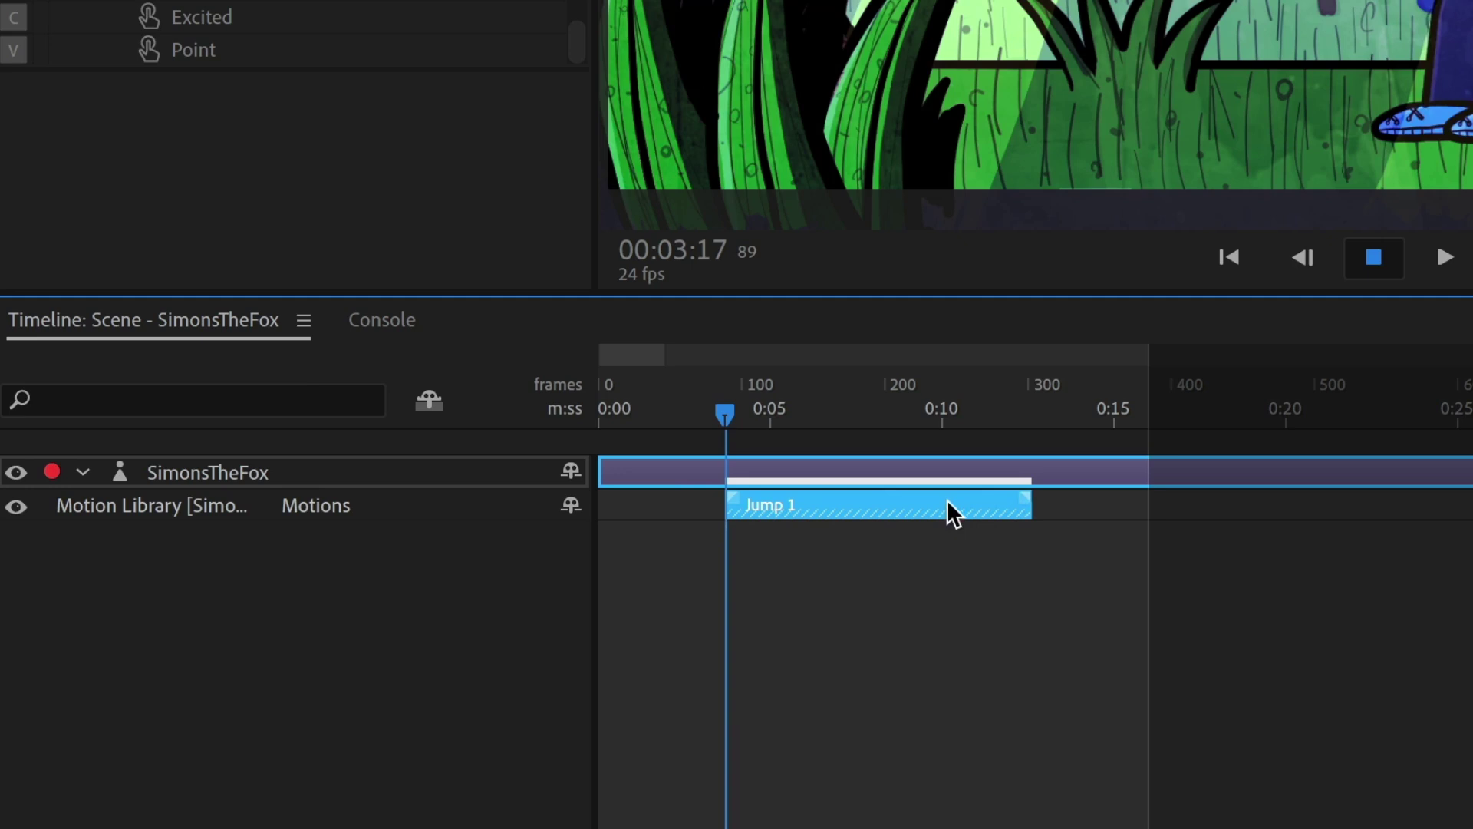
left_click_drag(948, 502, 835, 504)
Extend the blend at the start of the Hip Hop Dance 6 motion clip in the timeline
left_click(922, 594)
left_click(741, 598)
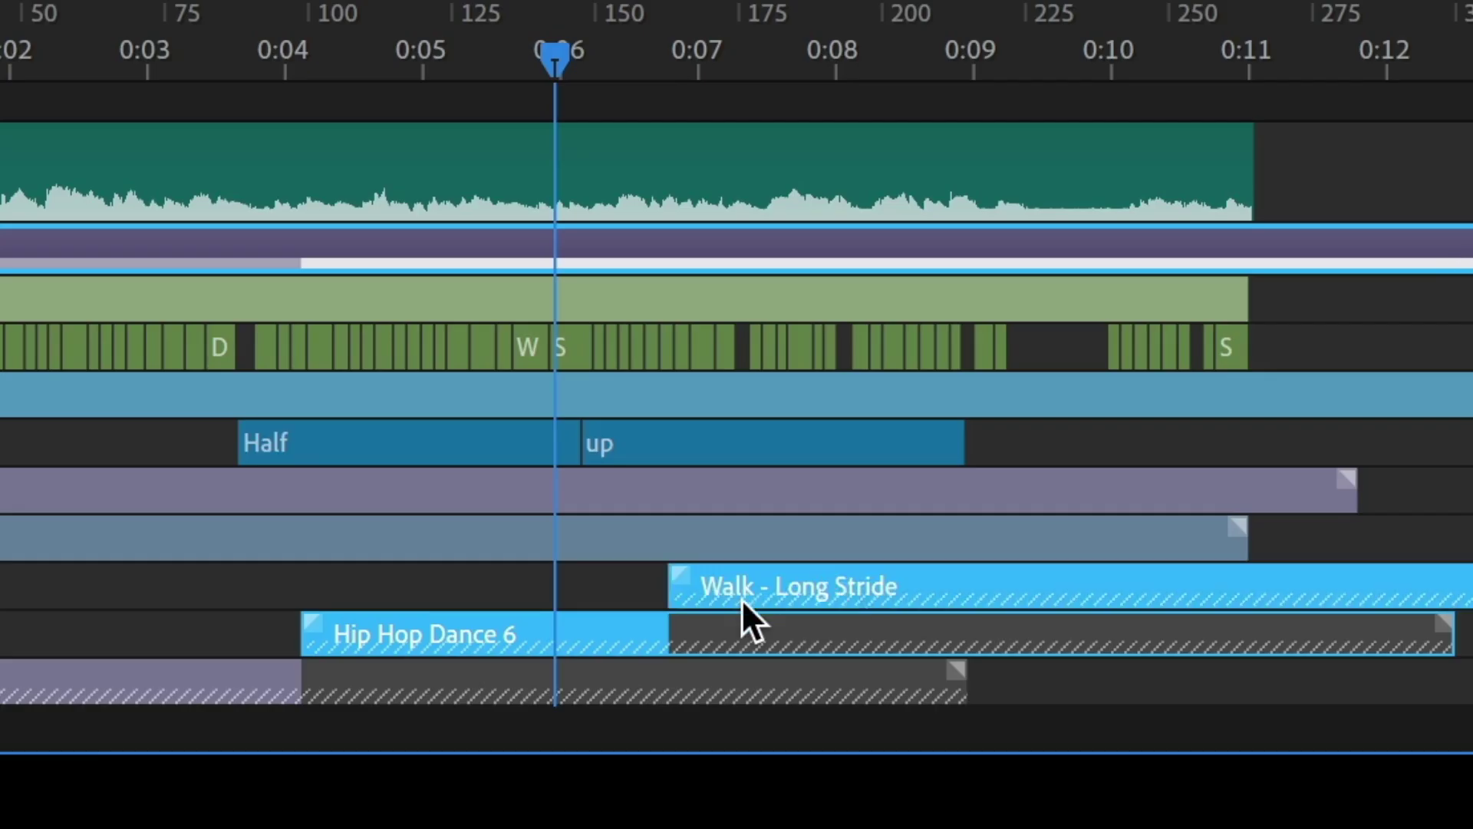
left_click_drag(313, 633, 432, 625)
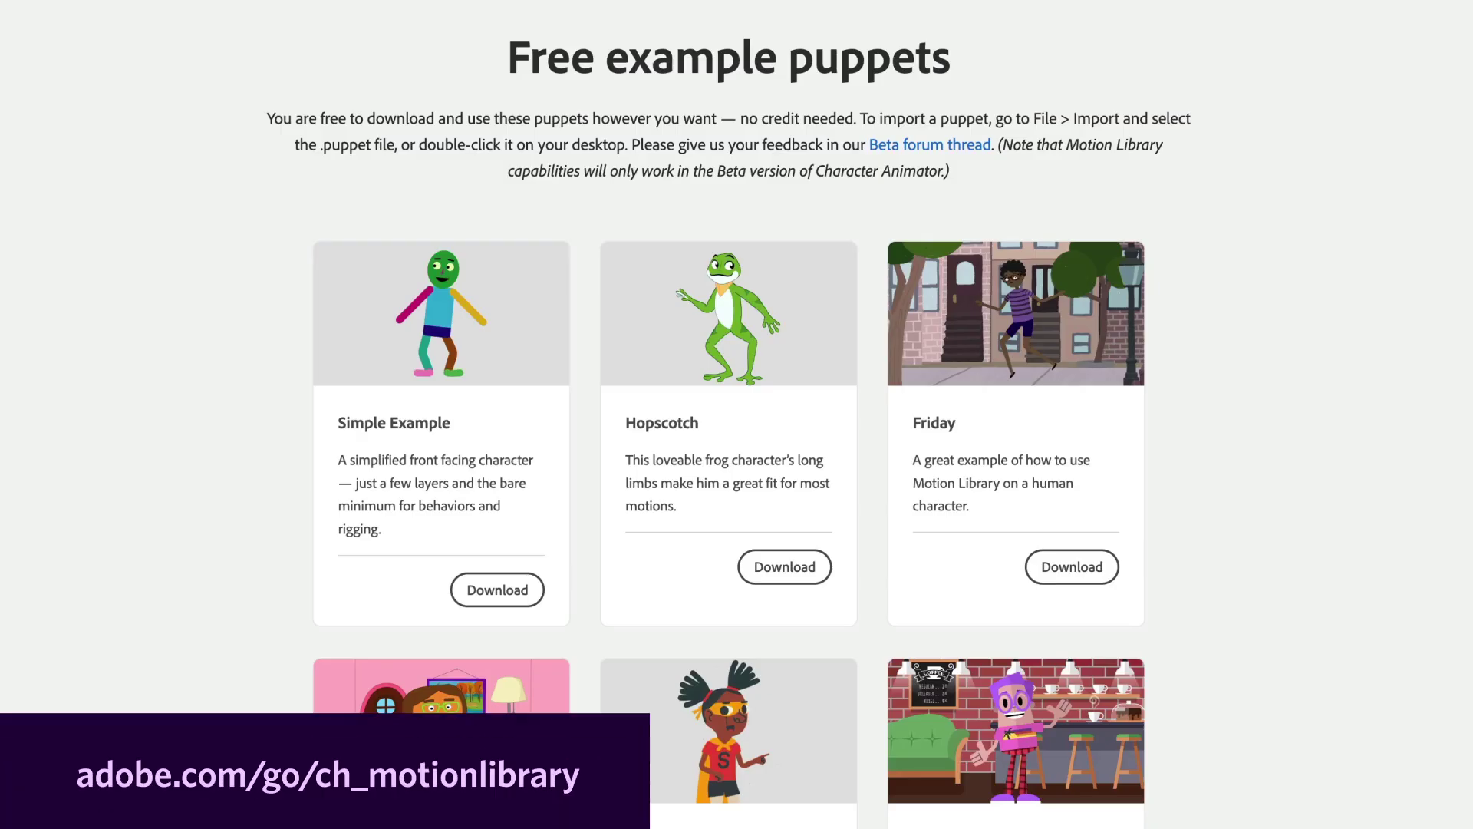
Look through the free example puppets offered on Adobe's Motion Library web page
scroll(729, 421, "down", 3)
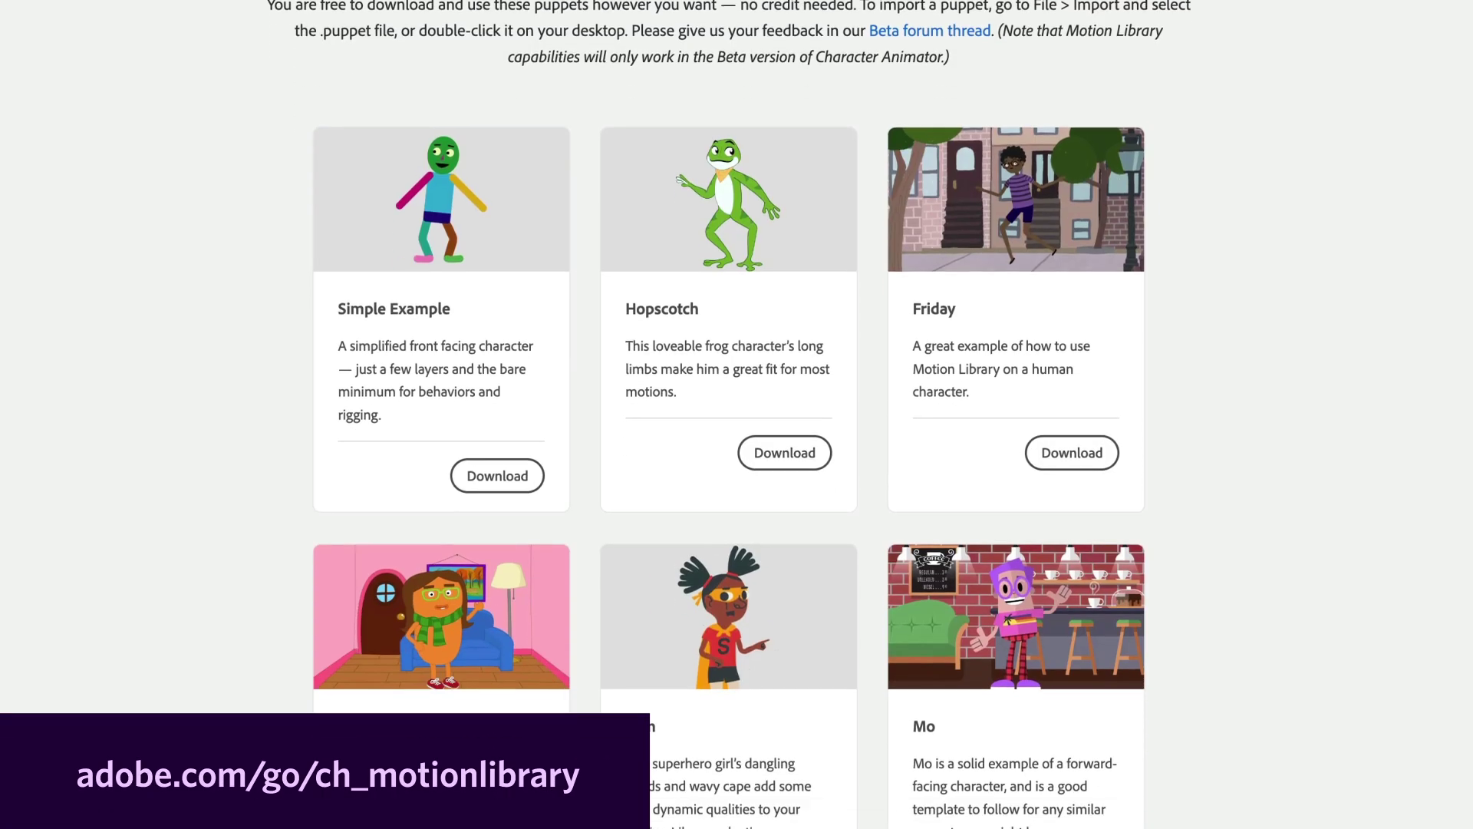
scroll(729, 422, "down", 2)
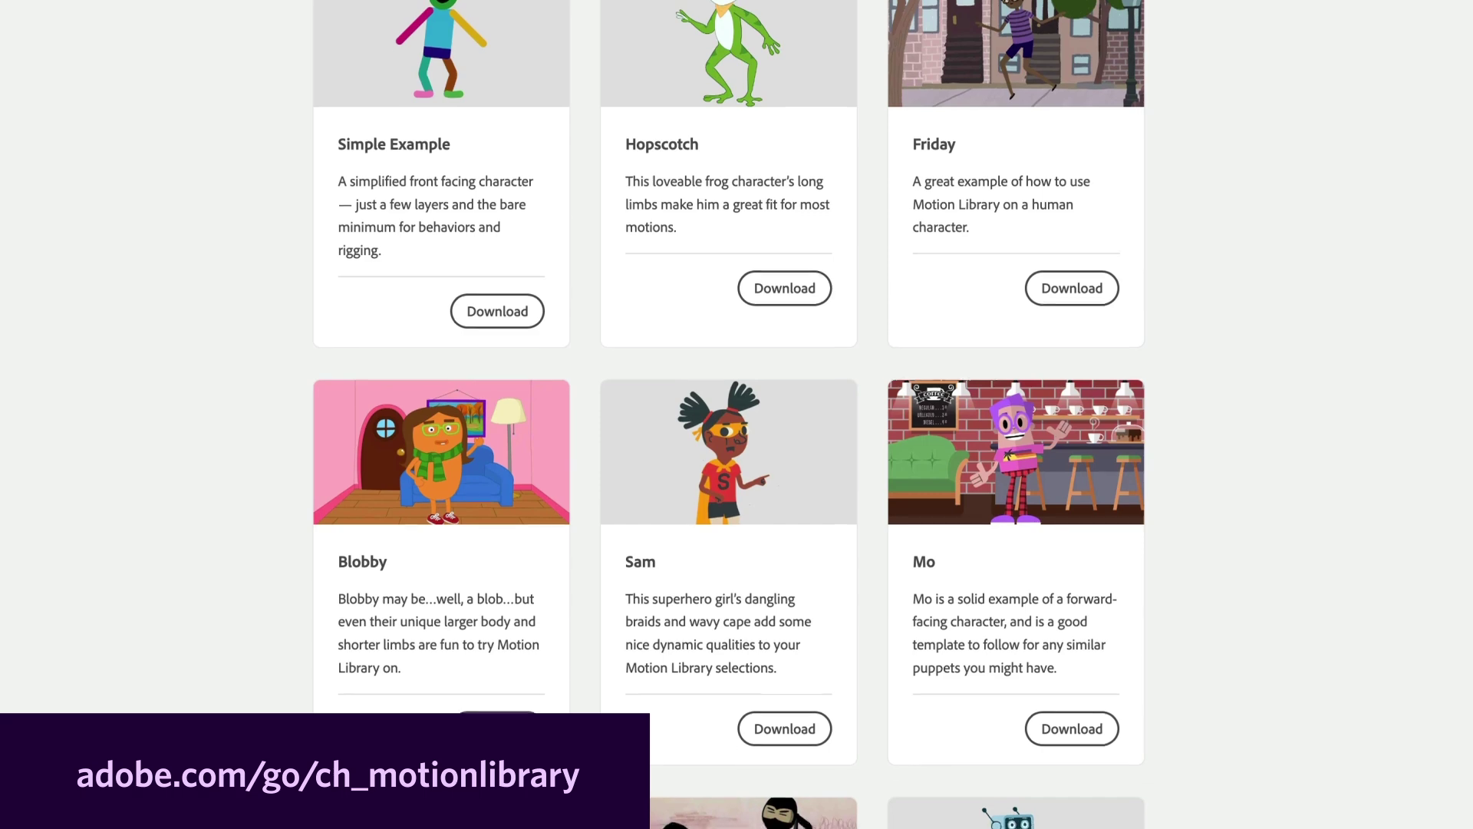
scroll(729, 422, "down", 3)
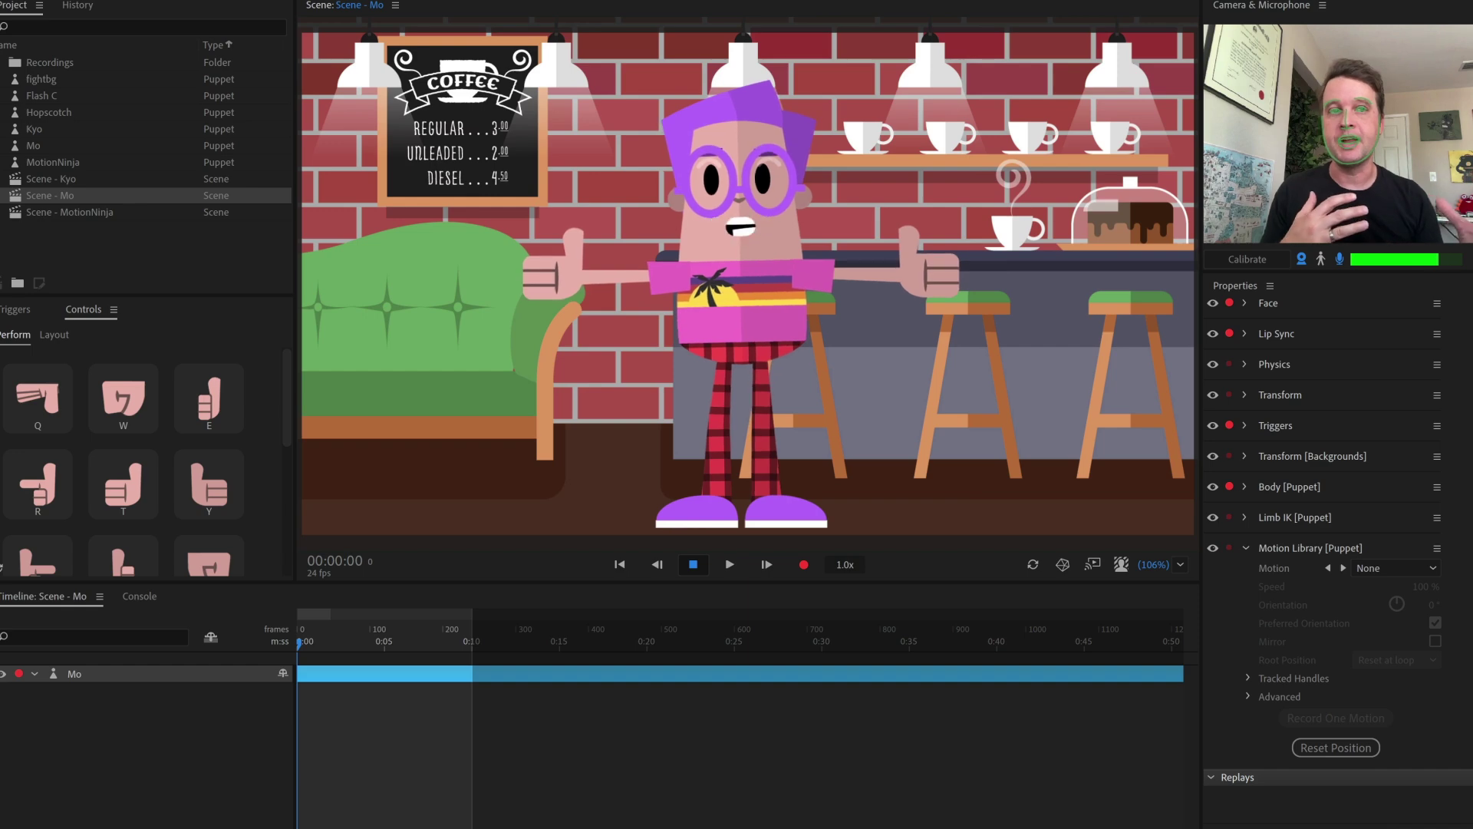
Select the Mo puppet's track, review the Motion Library categories and apply the idle motion Breathe 2
left_click(145, 674)
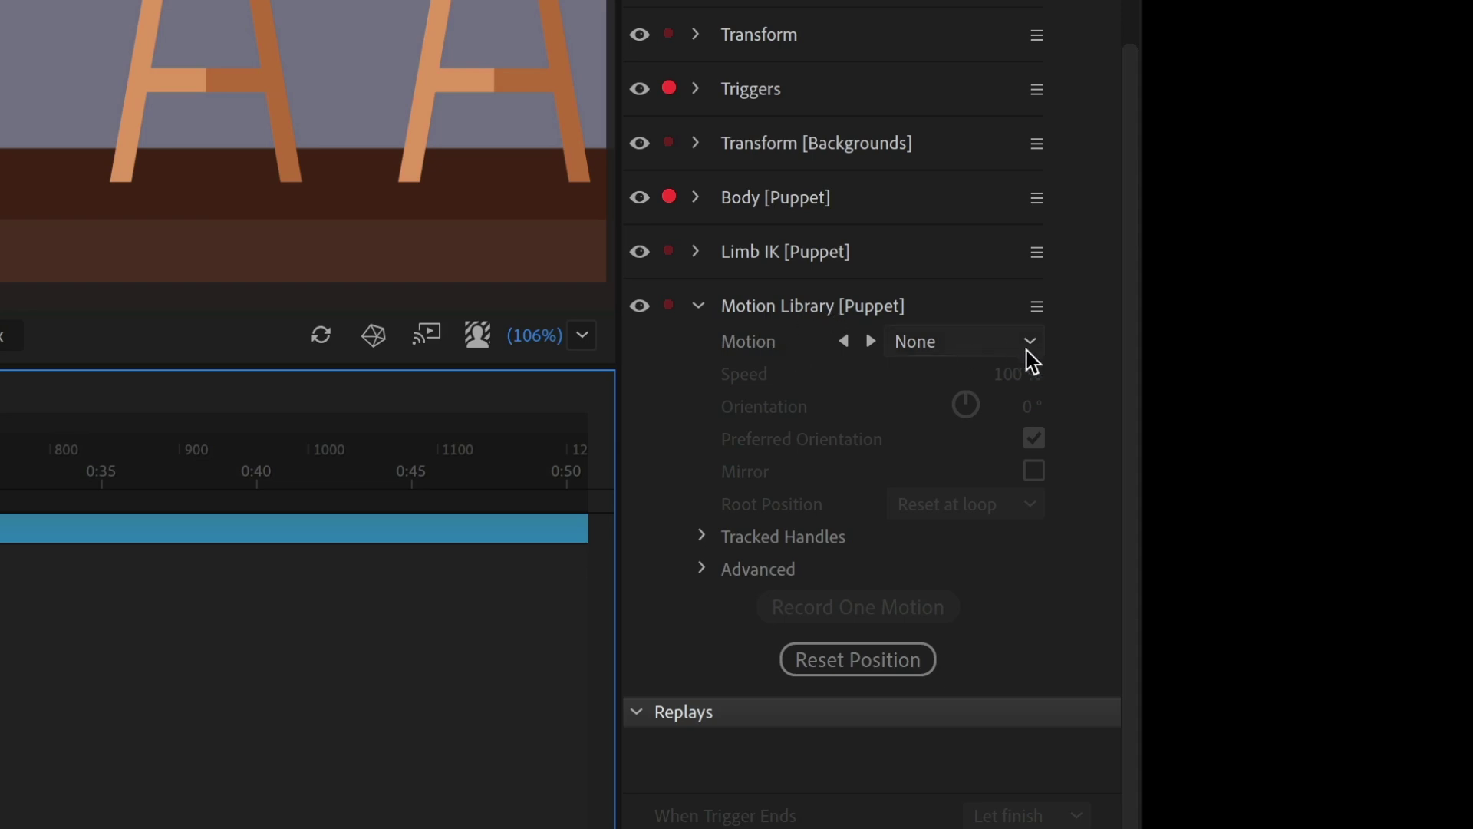
scroll(1086, 371, "down", 1)
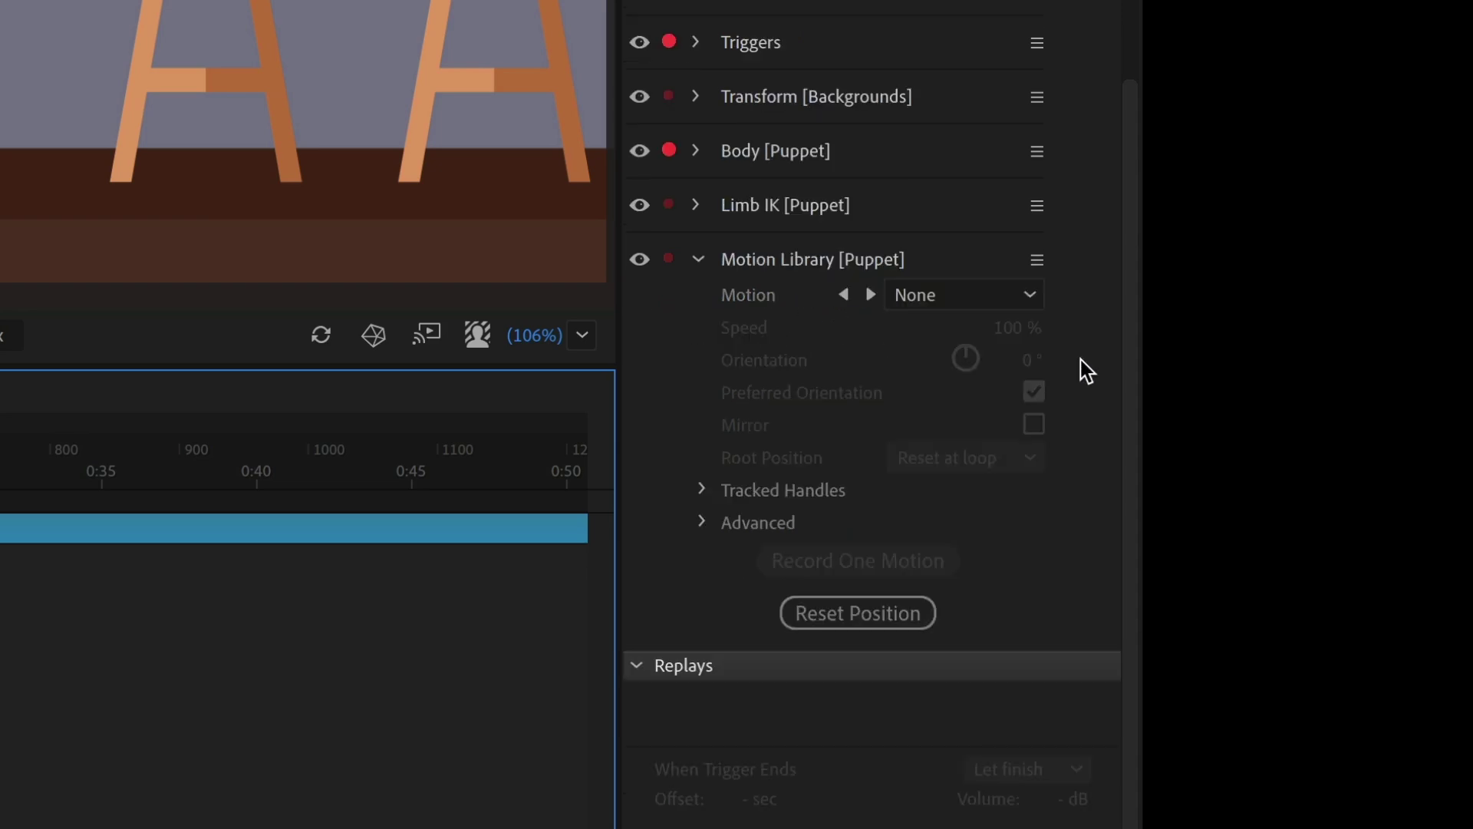
left_click(1116, 300)
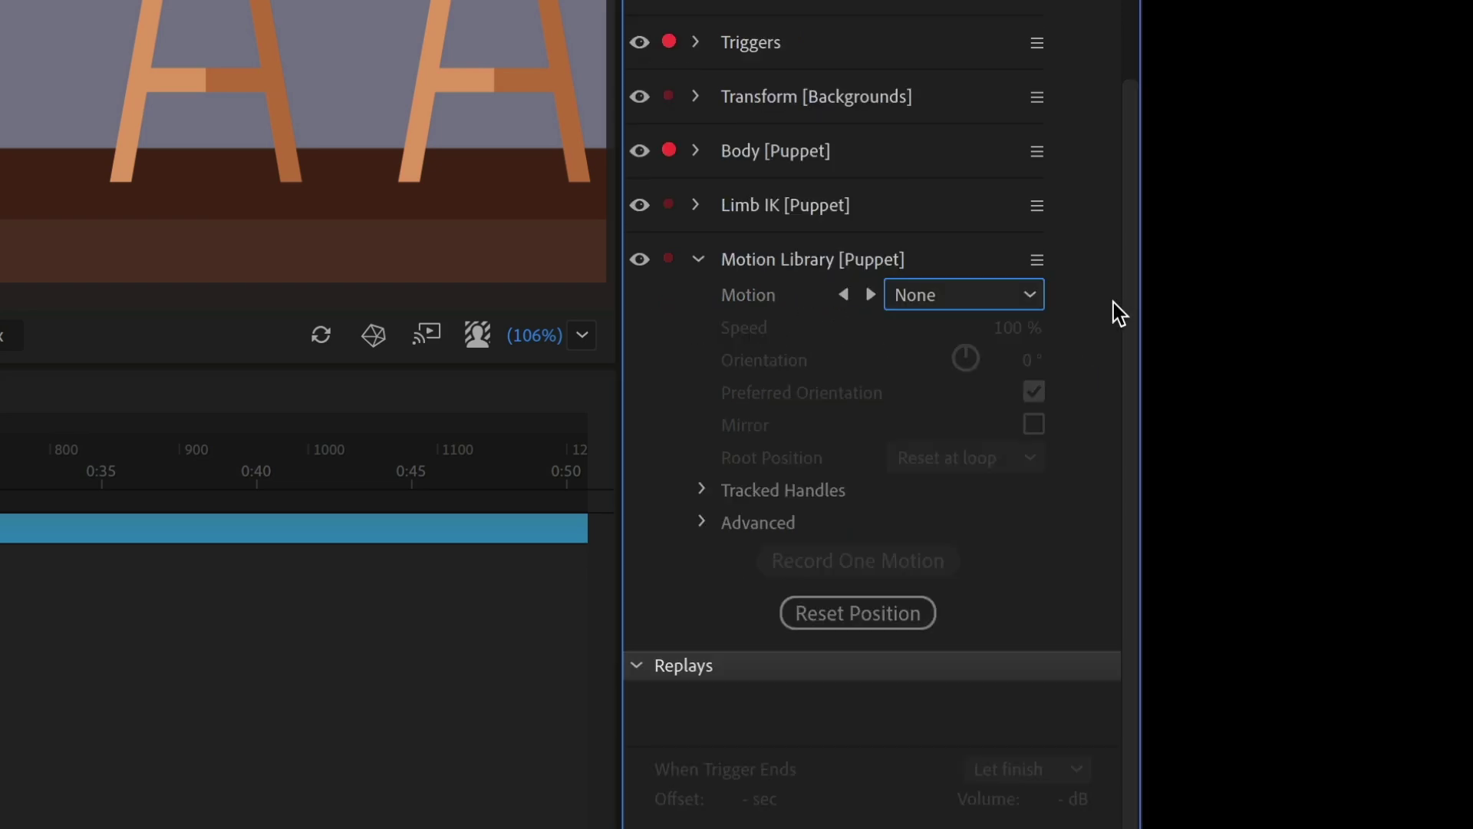
left_click(988, 295)
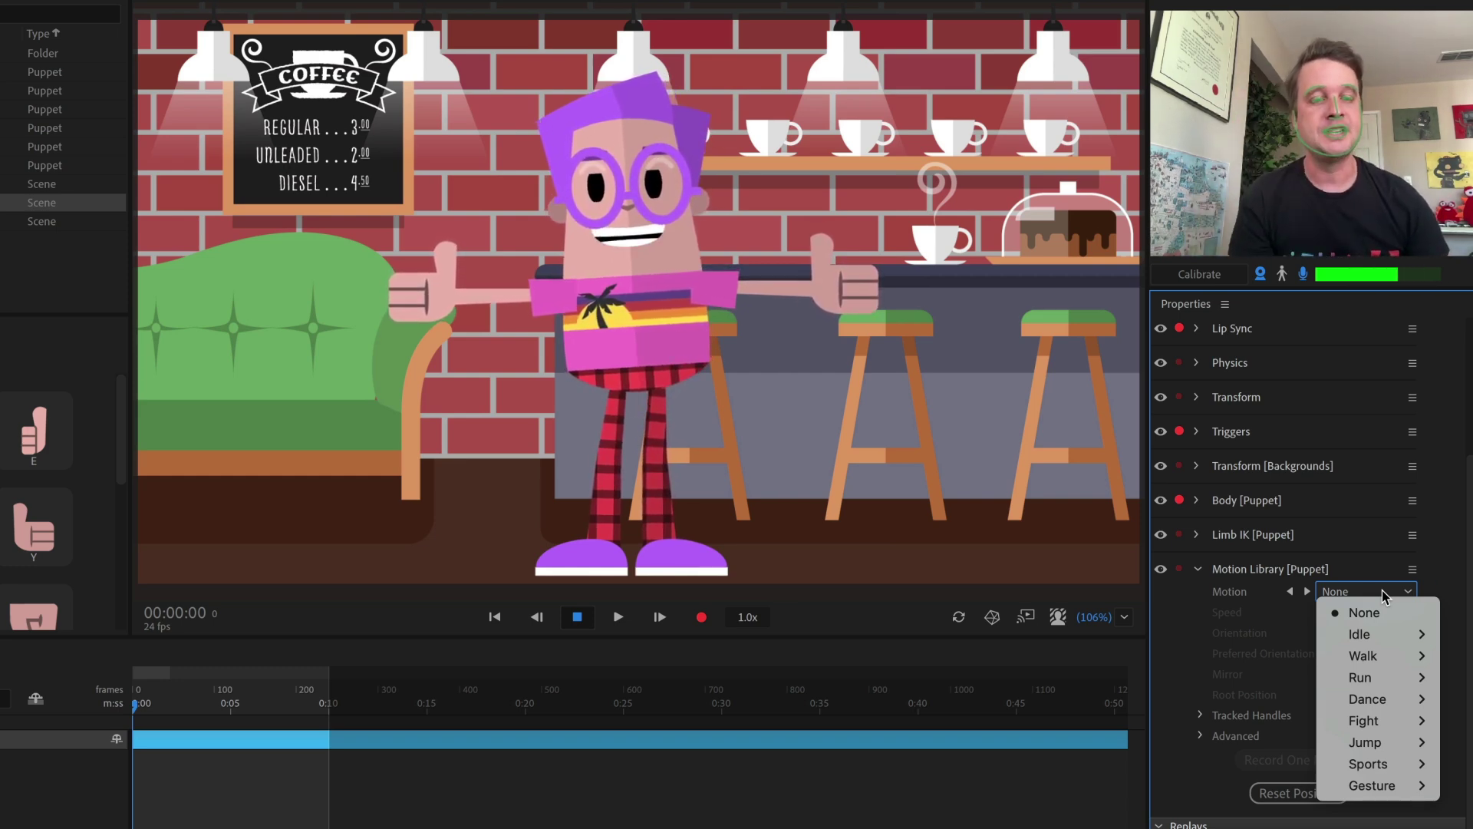
mouse_move(1368, 630)
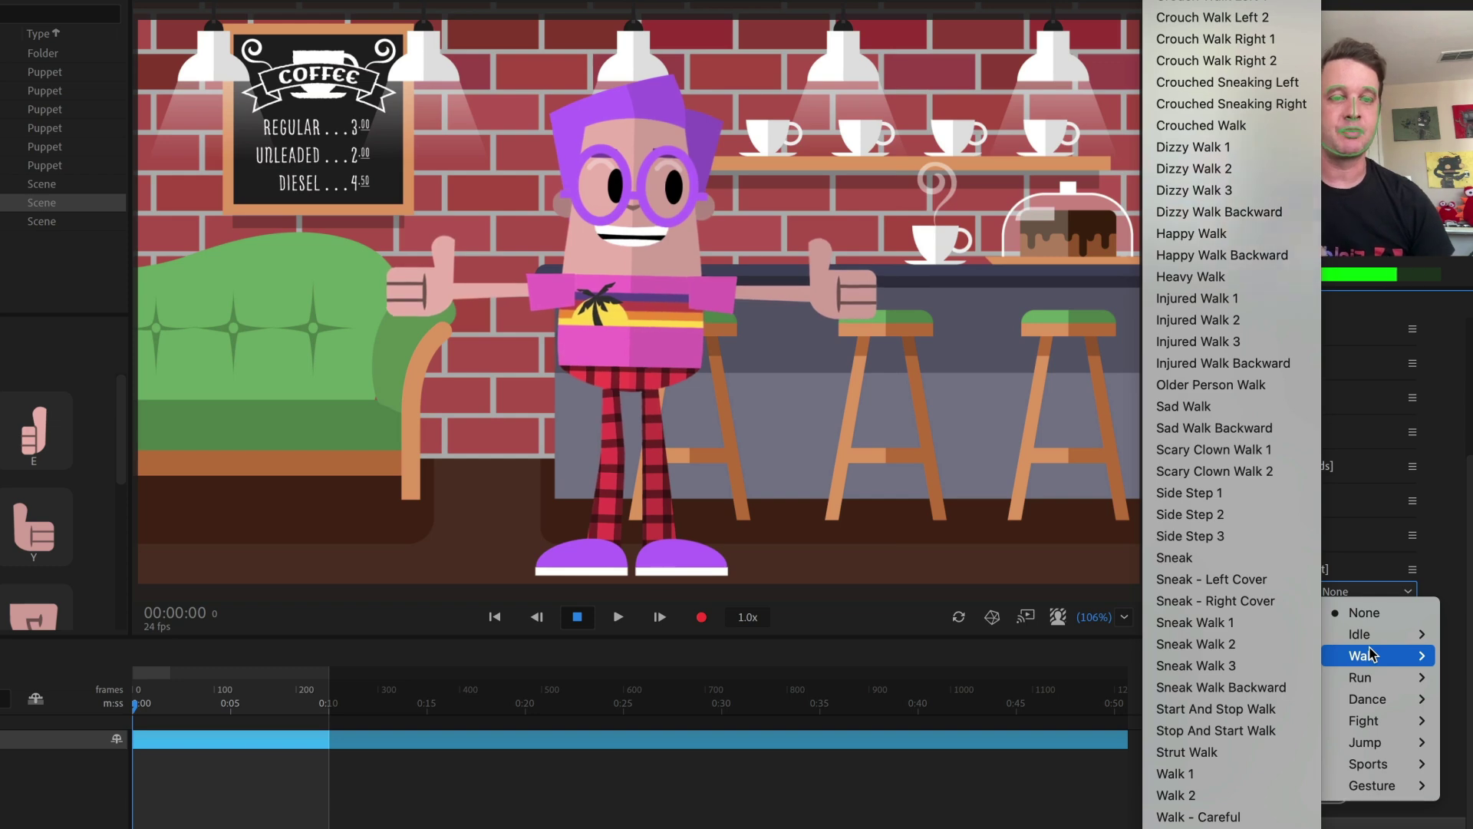
mouse_move(1369, 680)
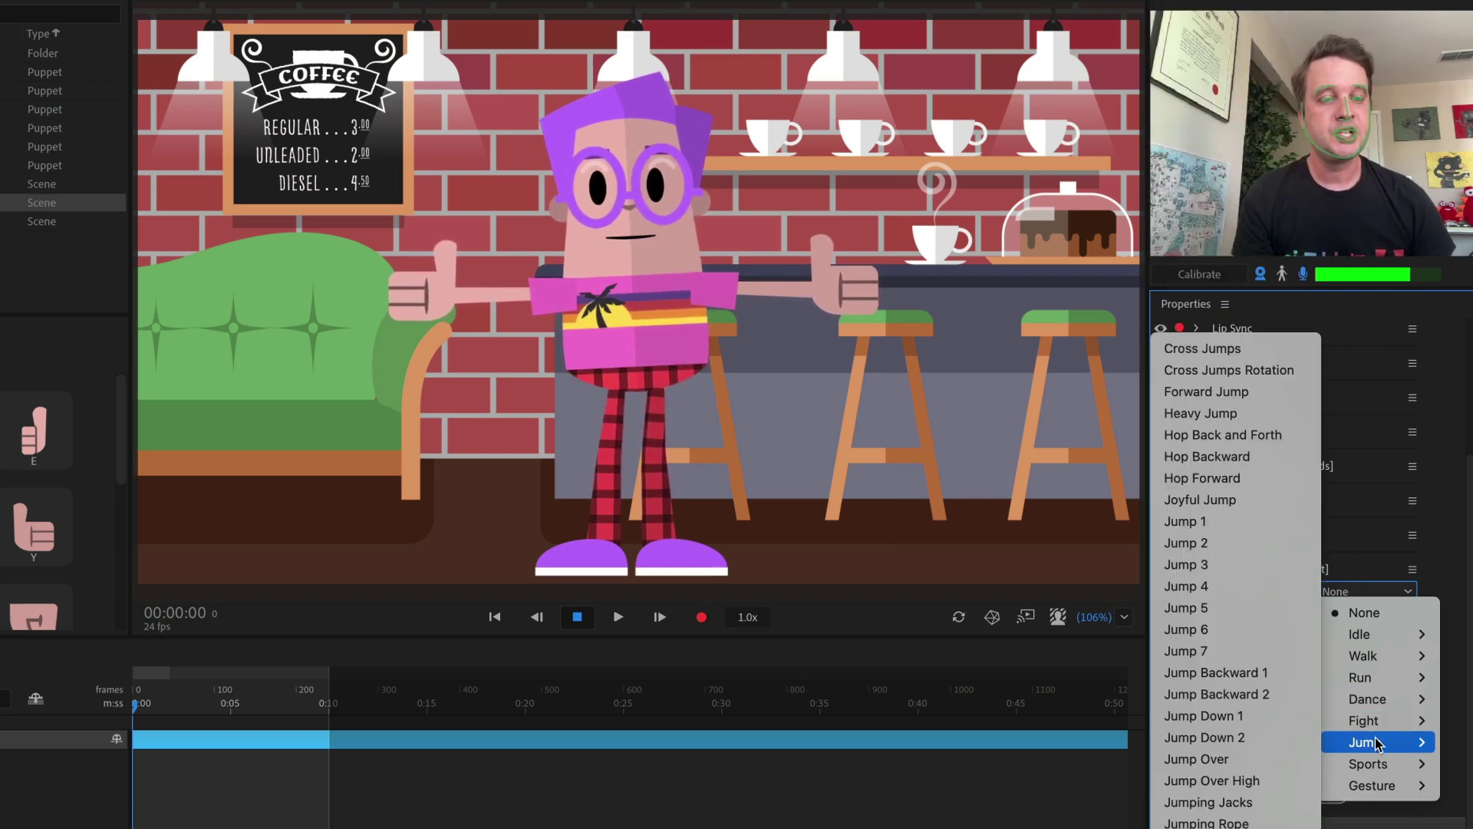
mouse_move(1397, 788)
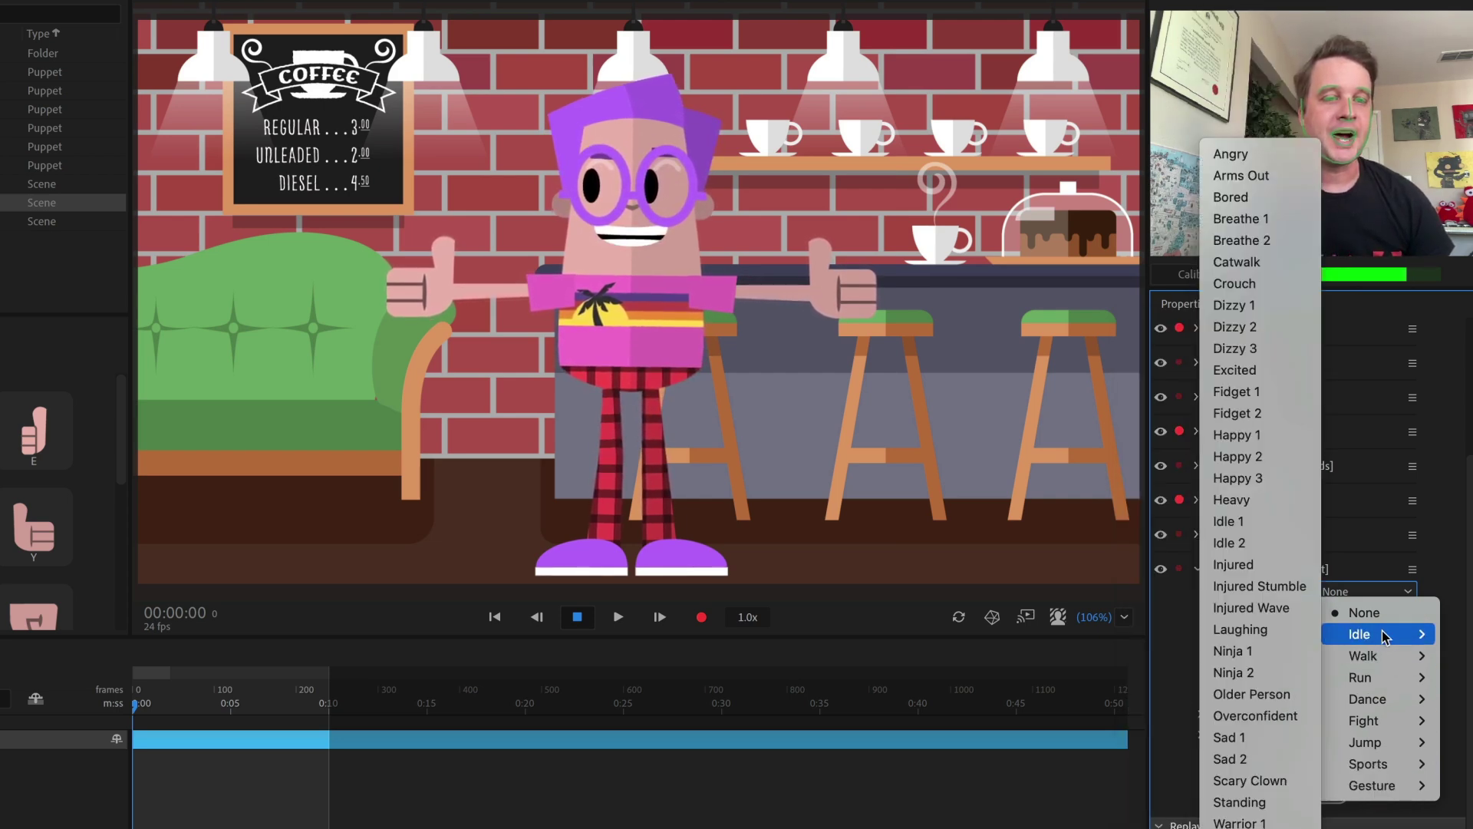
left_click(1294, 246)
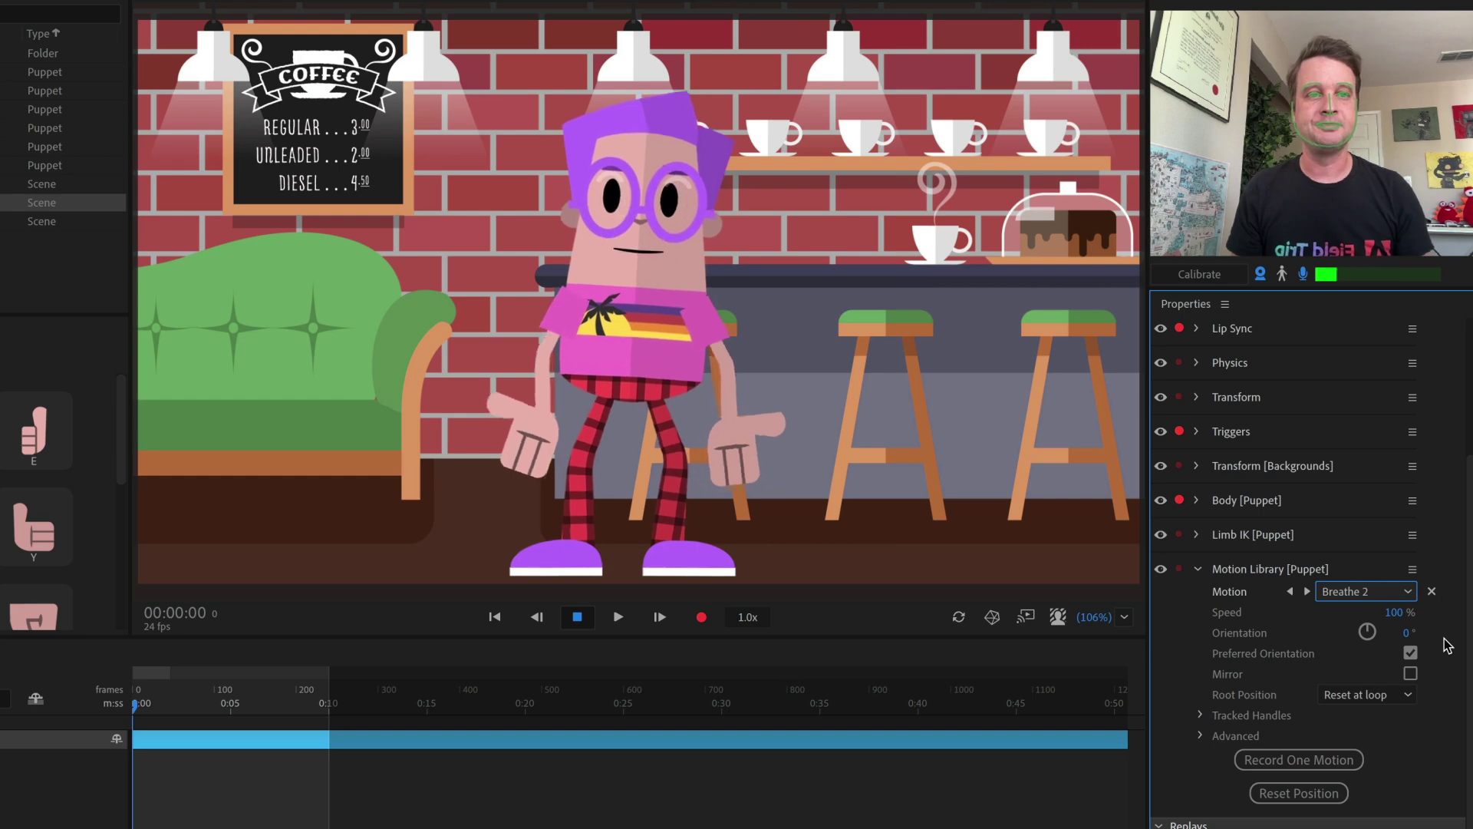
Change Mo's motion to the idle motion Catwalk and step forward through the following idle motions to Fidget 2
left_click(1366, 590)
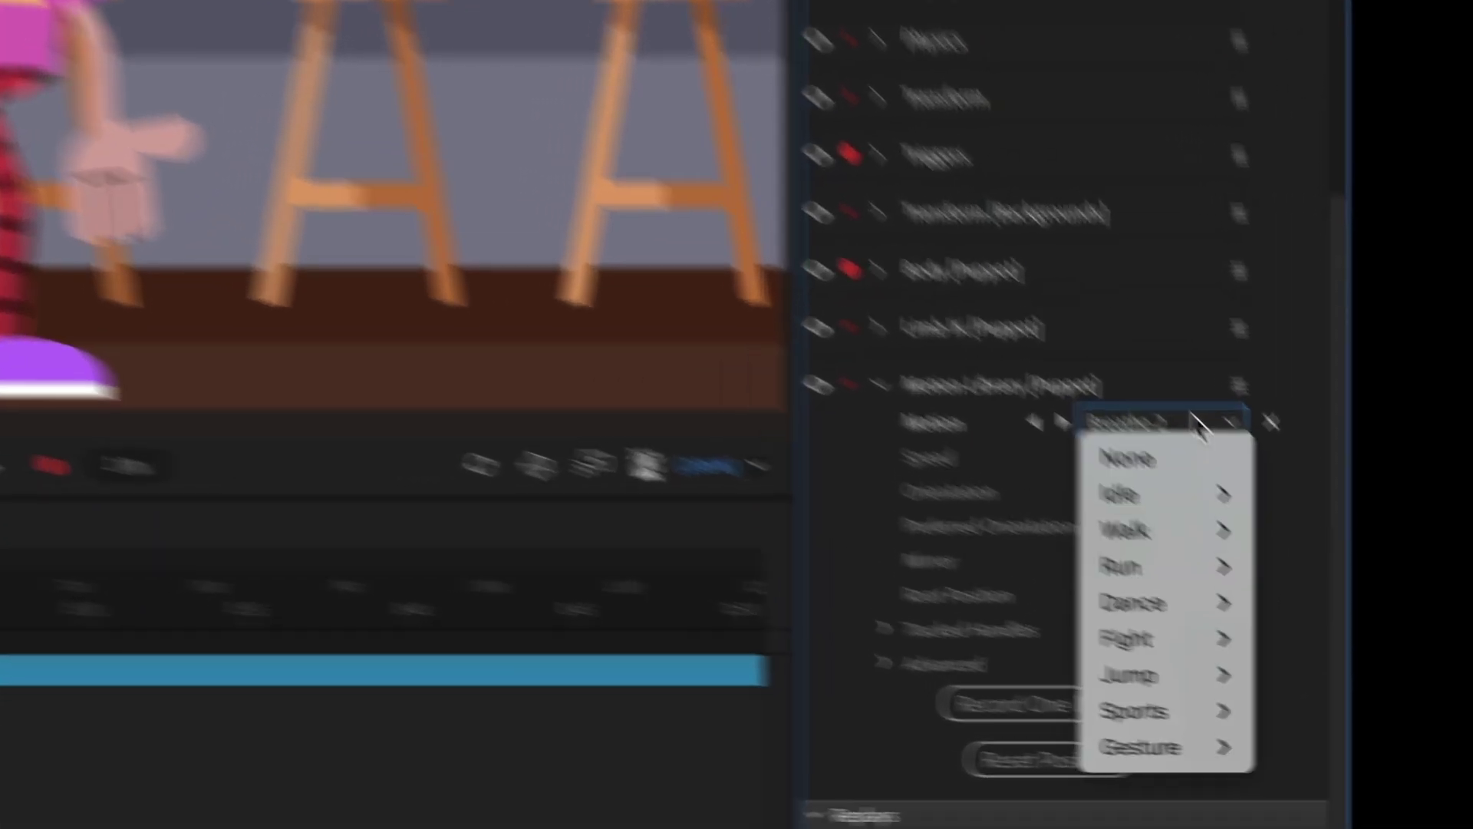
mouse_move(1380, 639)
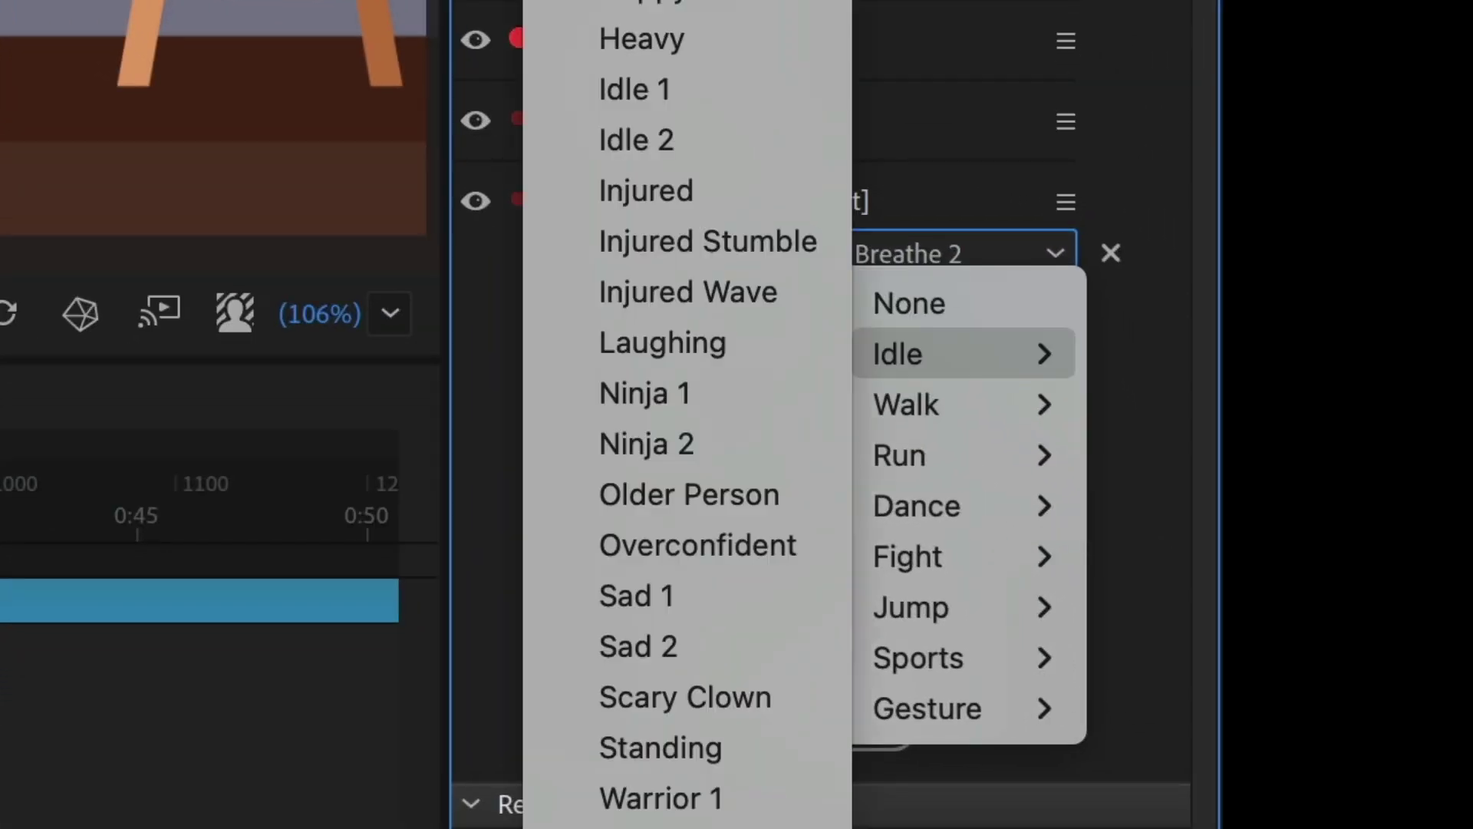
left_click(1158, 76)
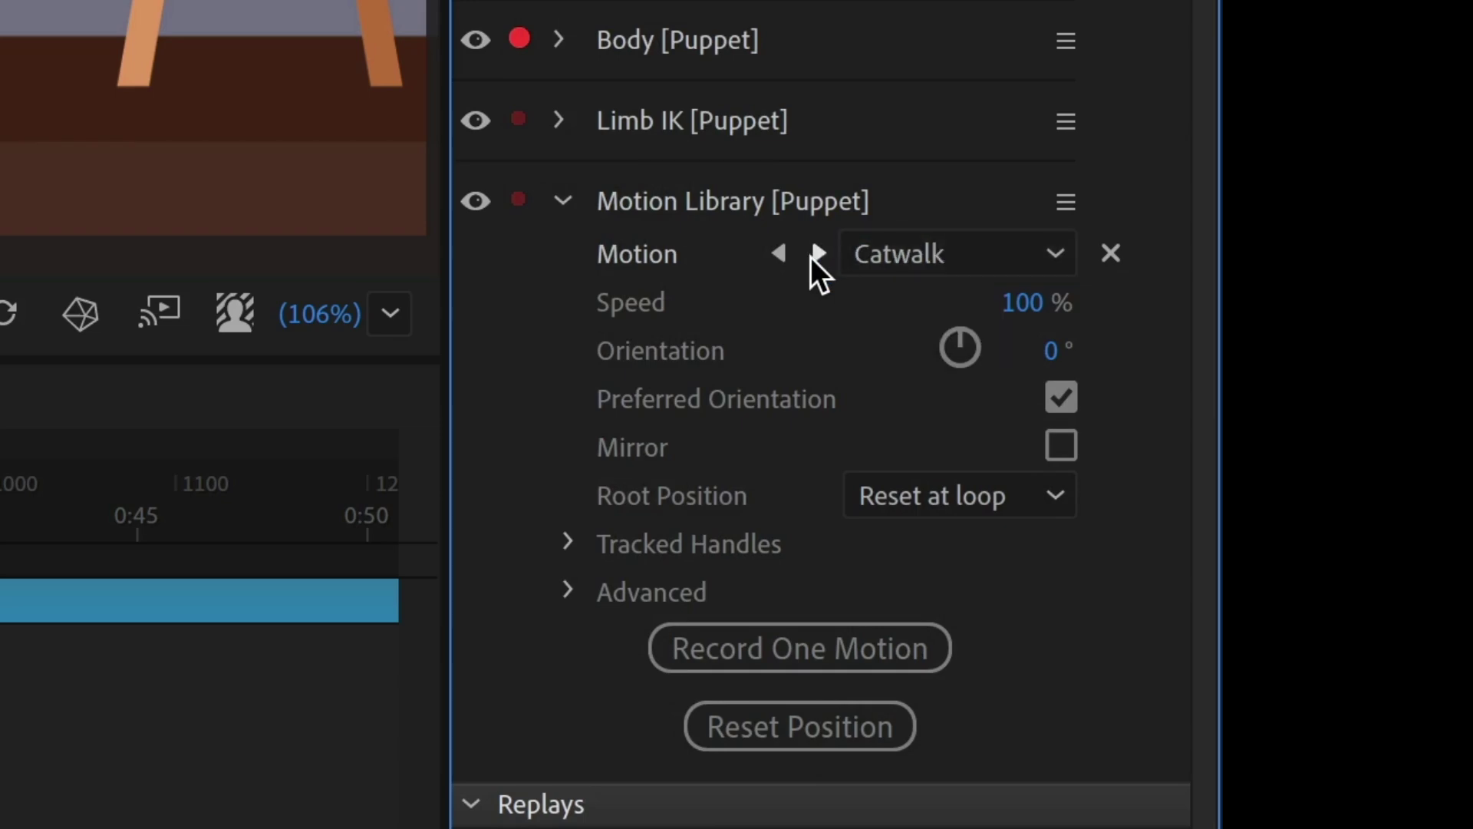
left_click(818, 254)
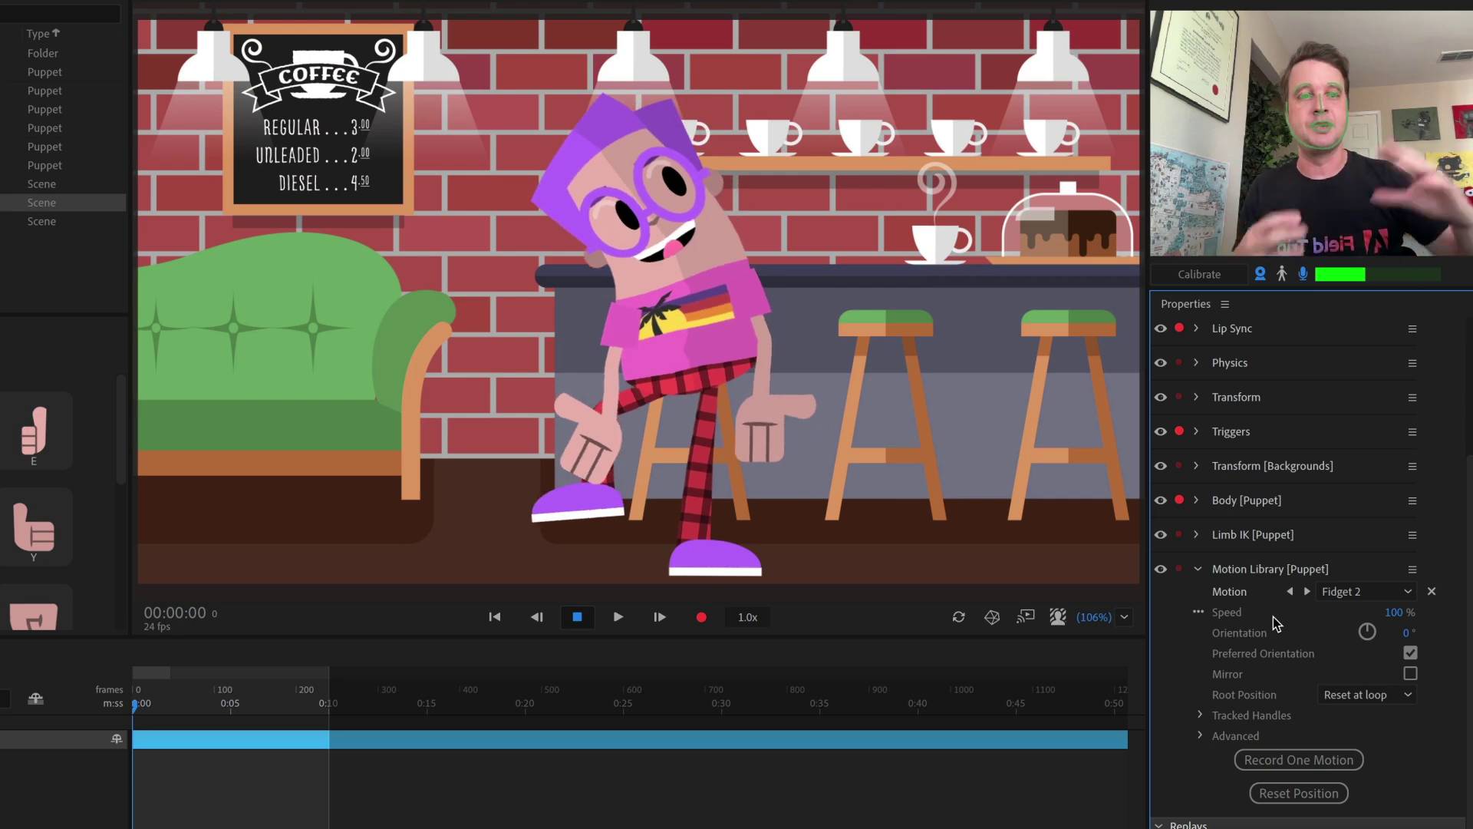
Change Mo's motion to Jumping Jacks from the jump motions and slow its speed to about 41 %
left_click(1361, 597)
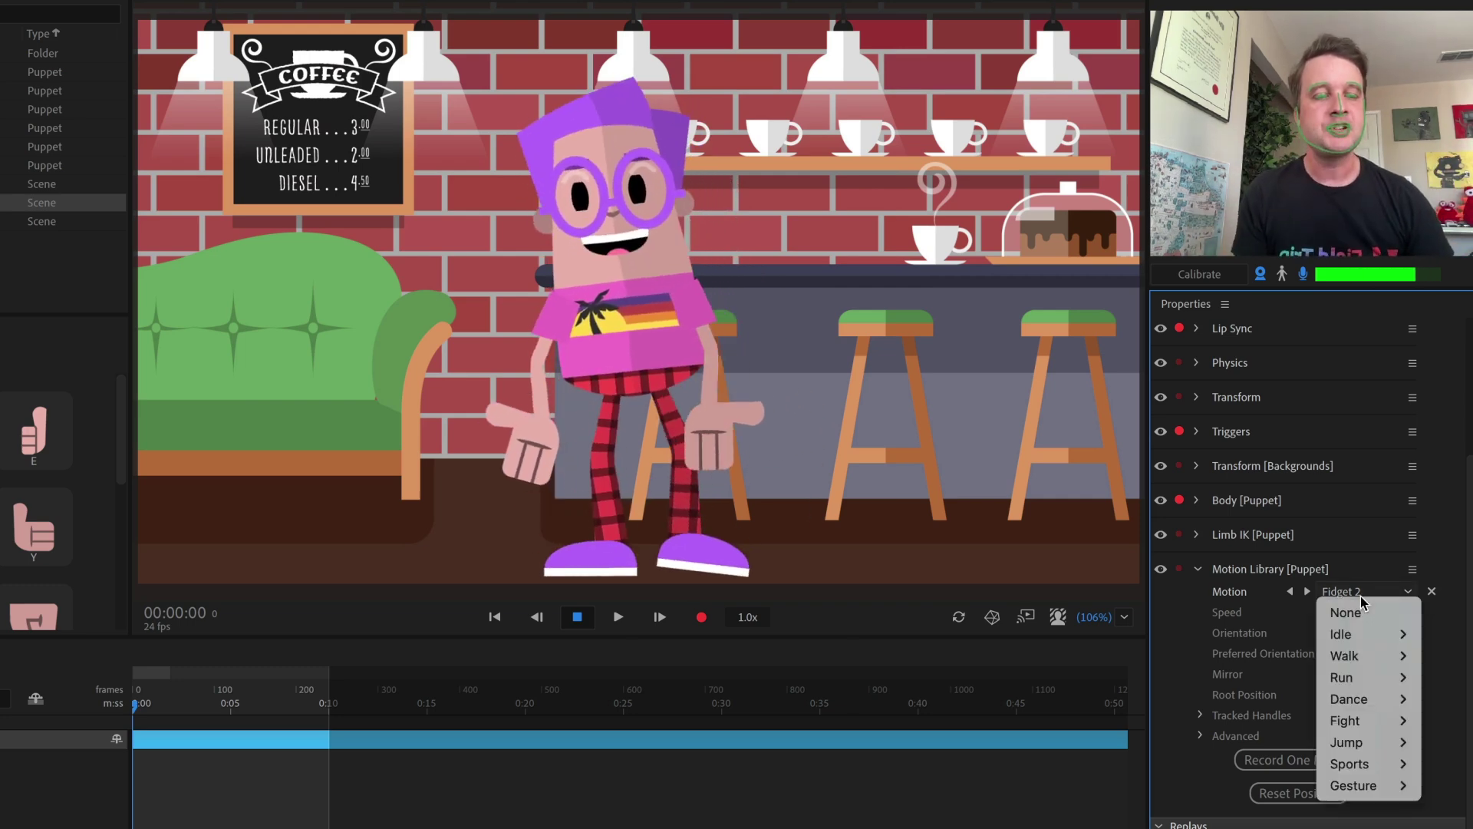
mouse_move(1380, 750)
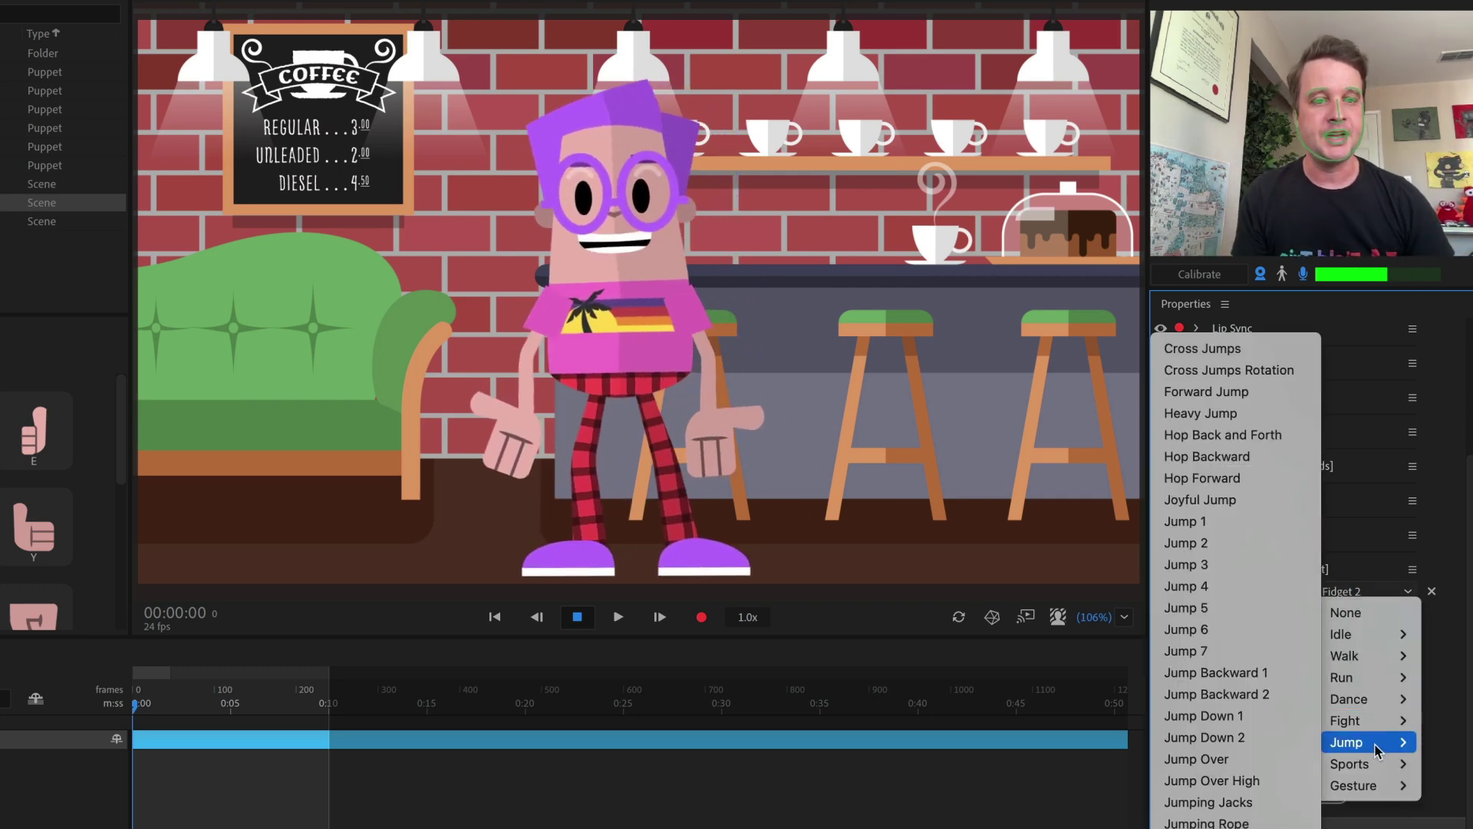
left_click(1254, 802)
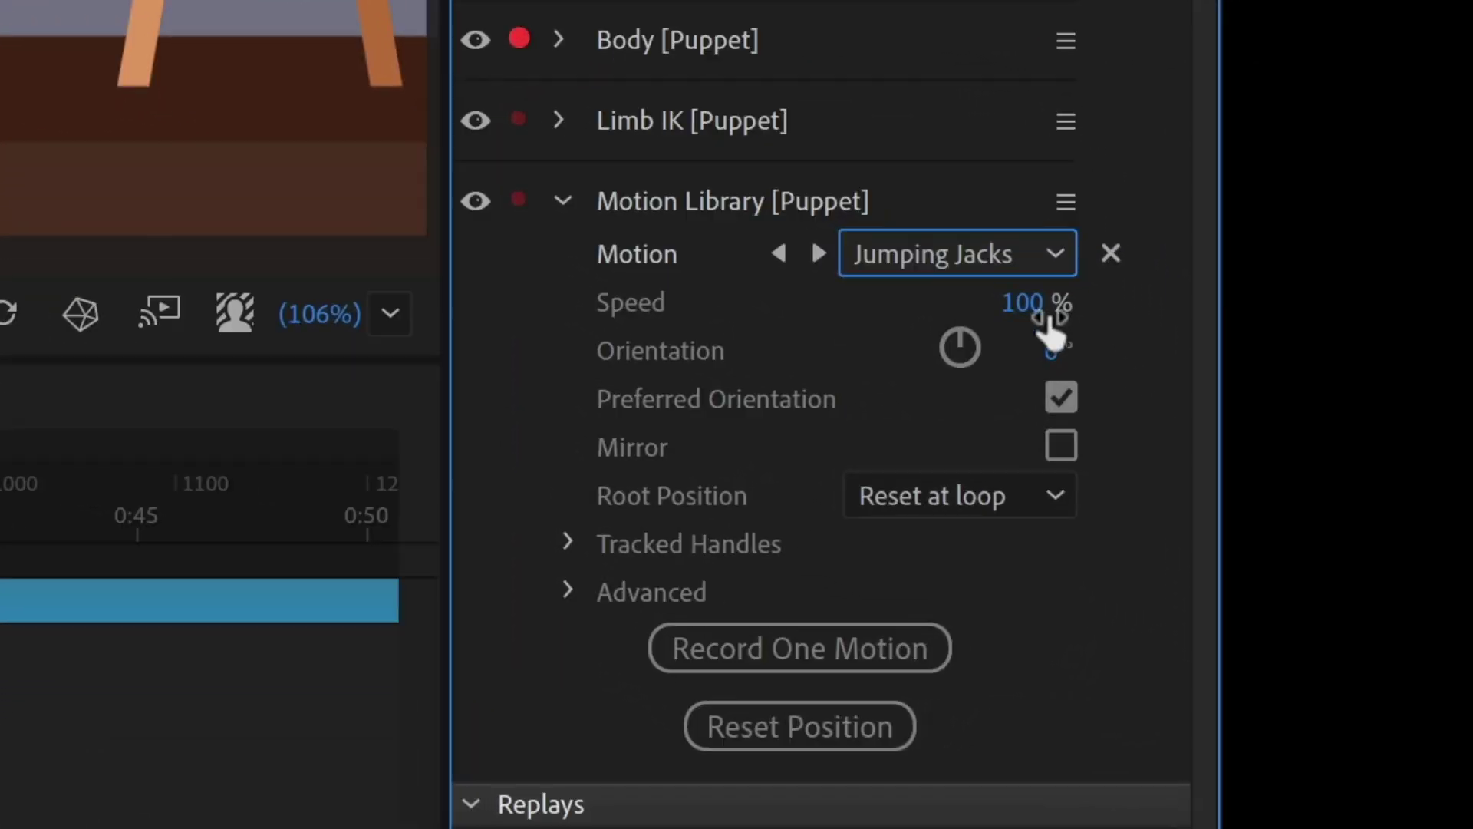
left_click_drag(1399, 613, 1341, 614)
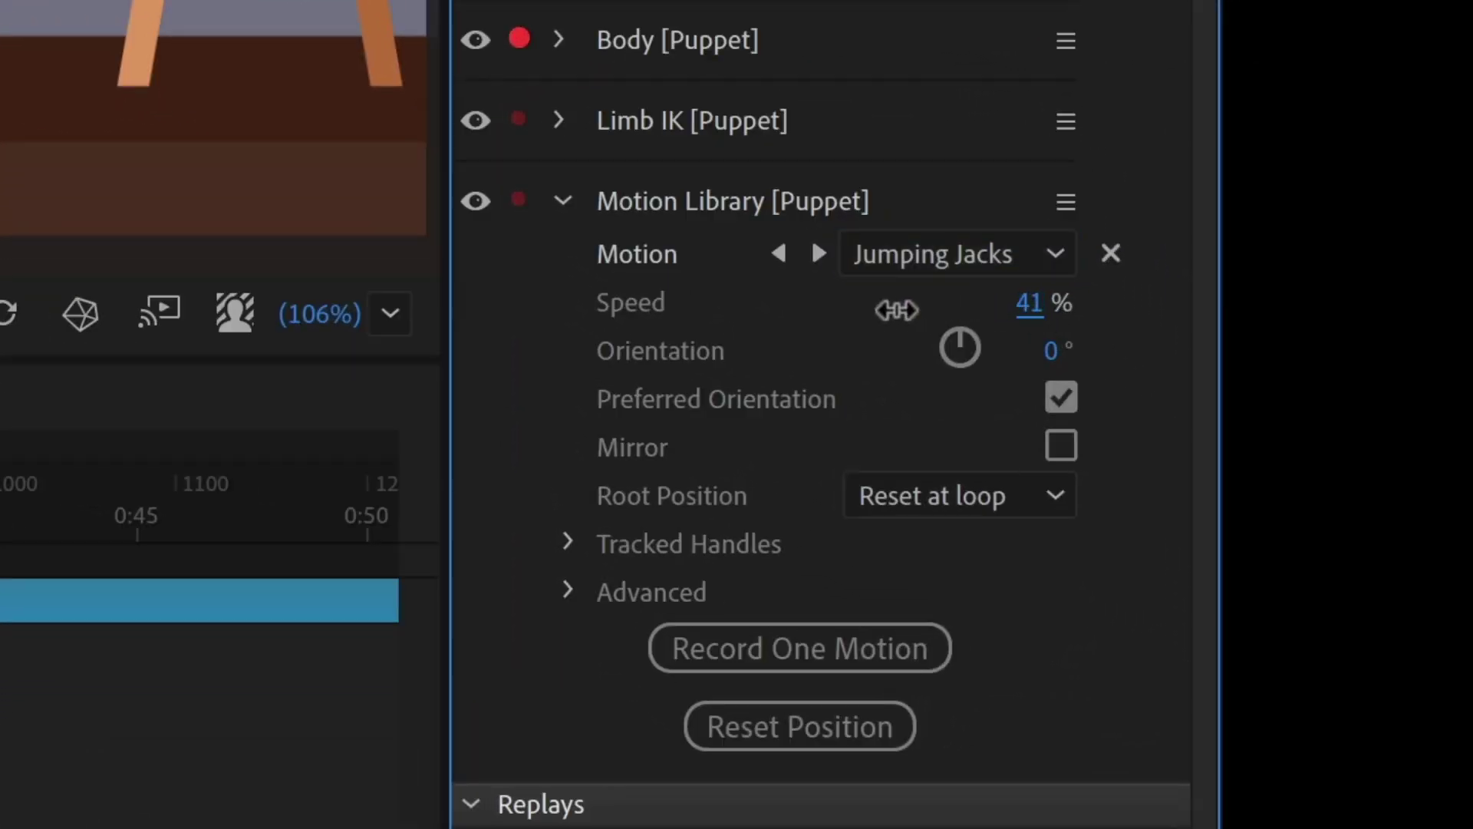
left_click_drag(896, 310, 848, 320)
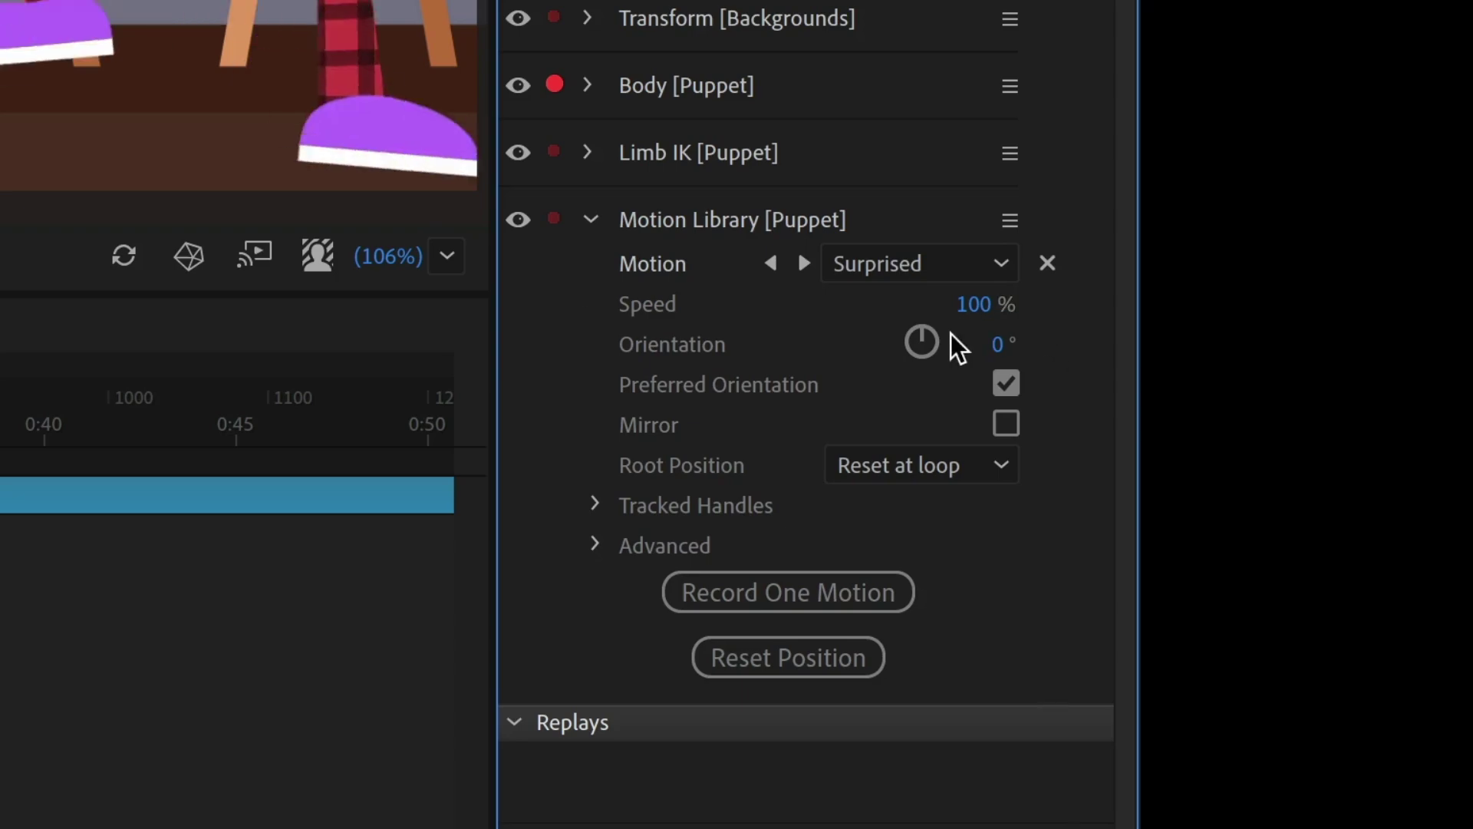
Turn the Surprised motion's orientation to 52° and on to -103°, and reset the puppet's position
left_click_drag(910, 381, 925, 231)
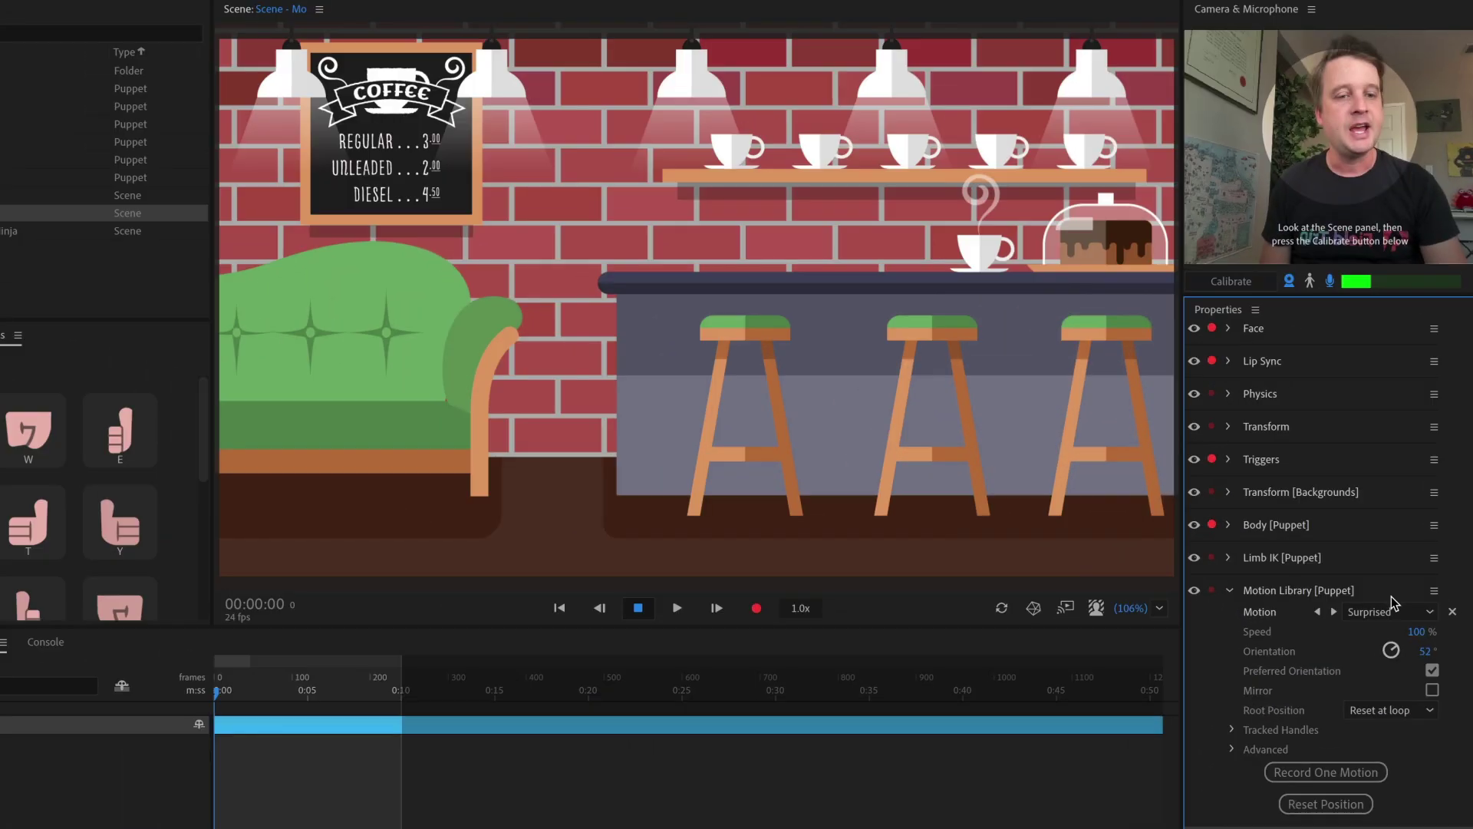
left_click_drag(1392, 596, 1384, 735)
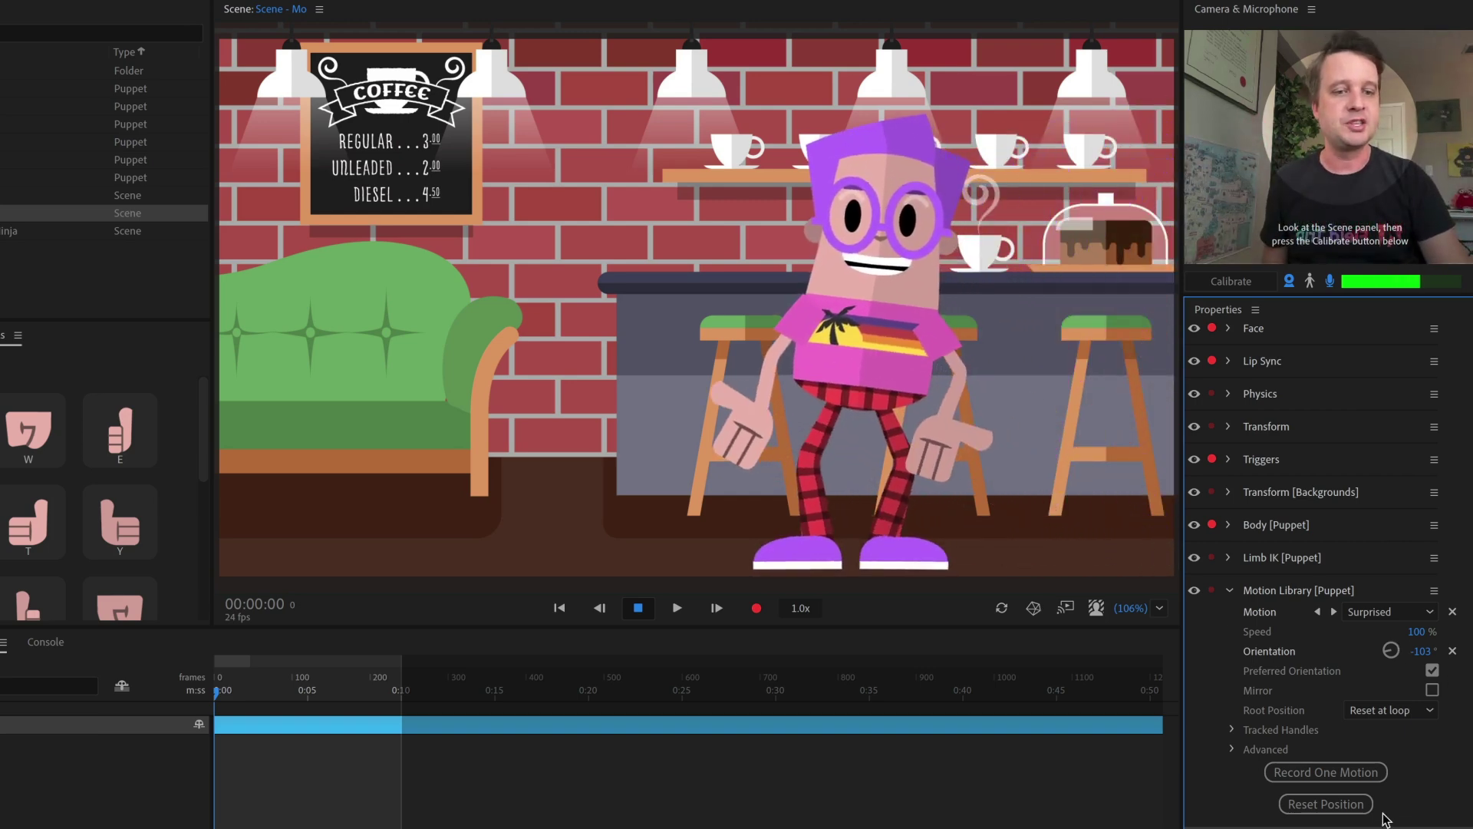
left_click(1349, 808)
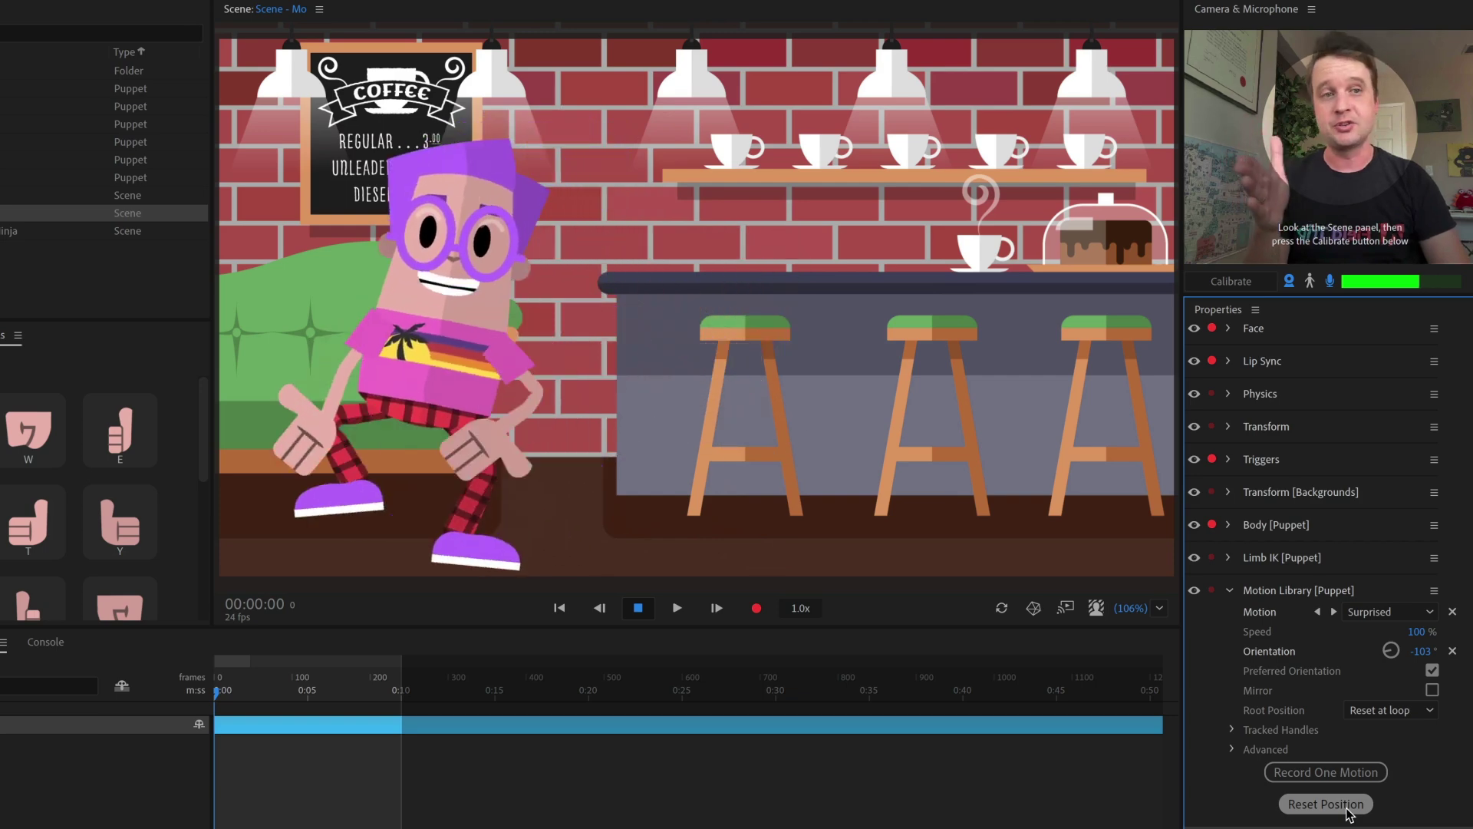
left_click(1004, 609)
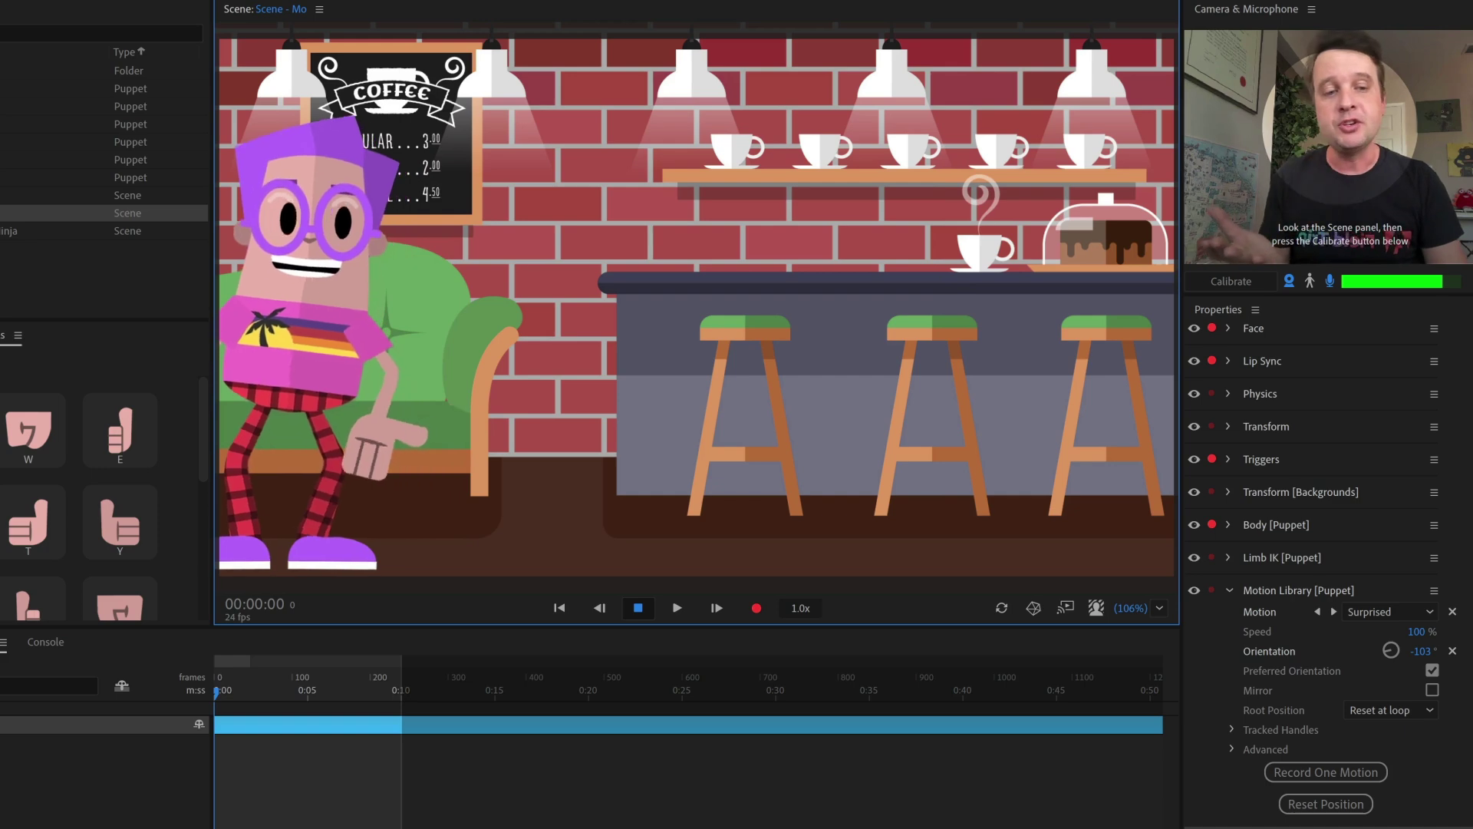
Mirror the Surprised motion and reset the puppet's position in the scene
left_click(1431, 690)
left_click(1432, 690)
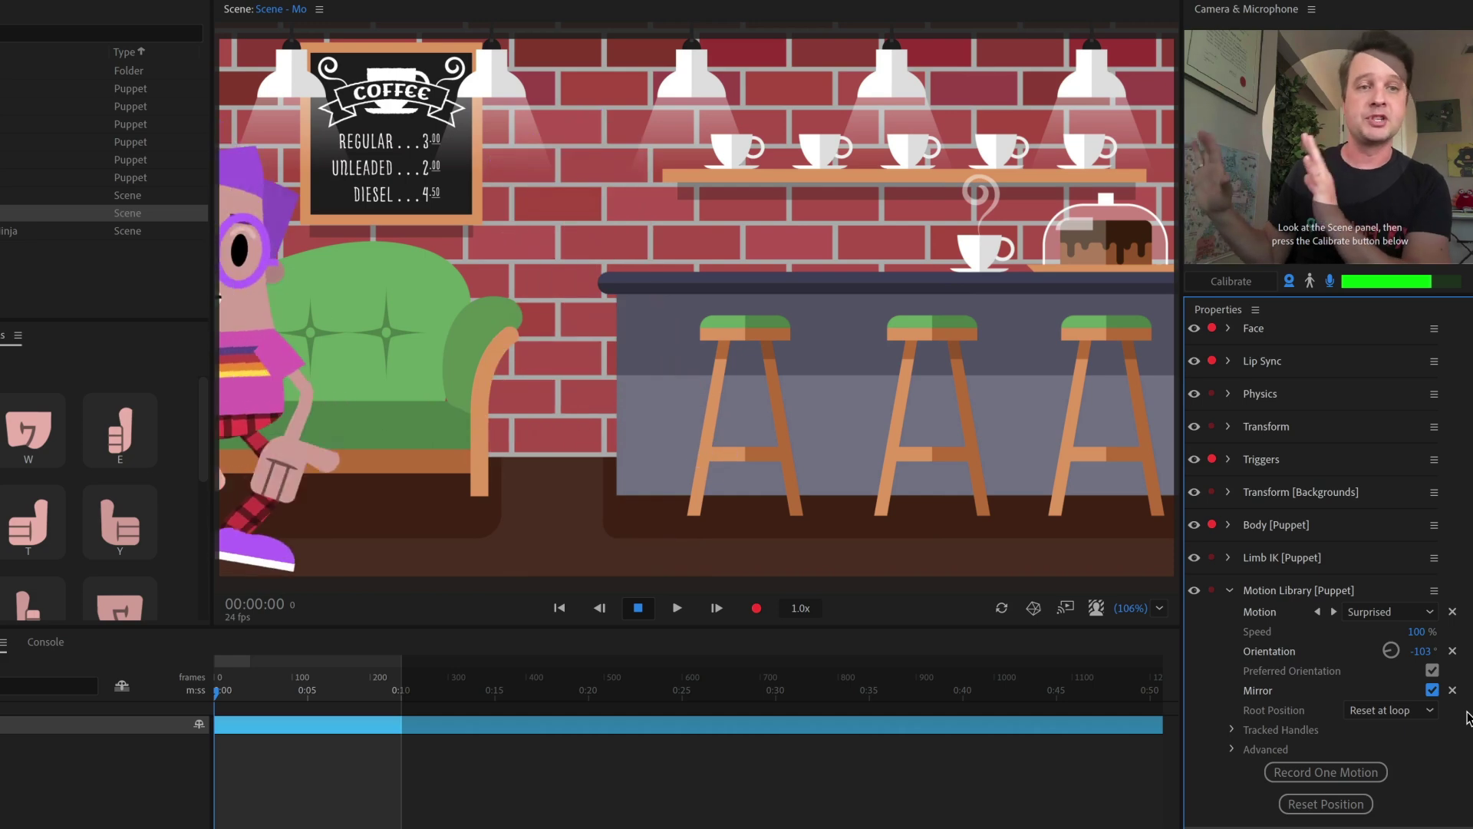
left_click(1364, 810)
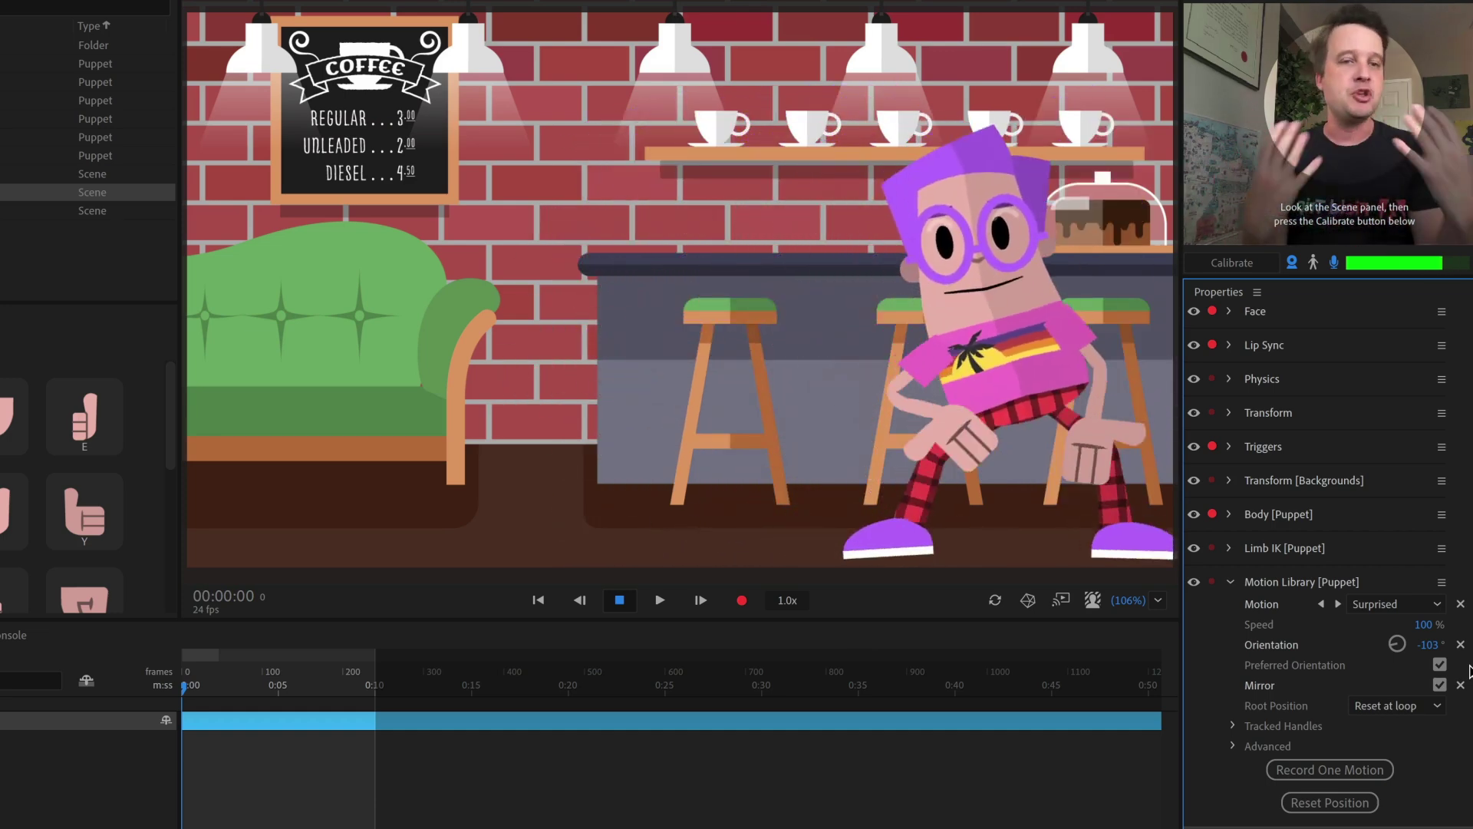
Turn Preferred Orientation off and back on for the mirrored Surprised motion
left_click(1439, 664)
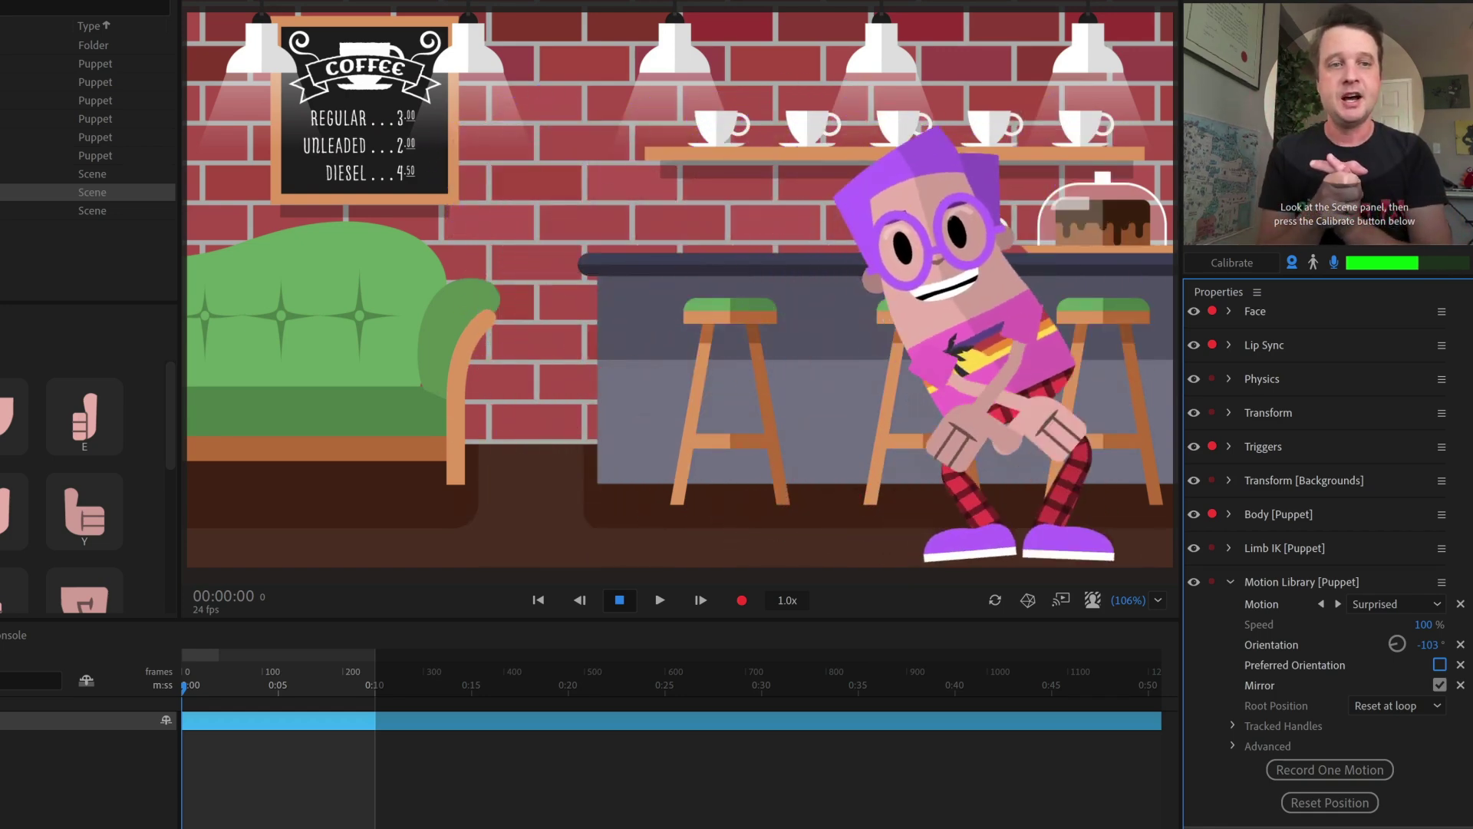
left_click(1439, 664)
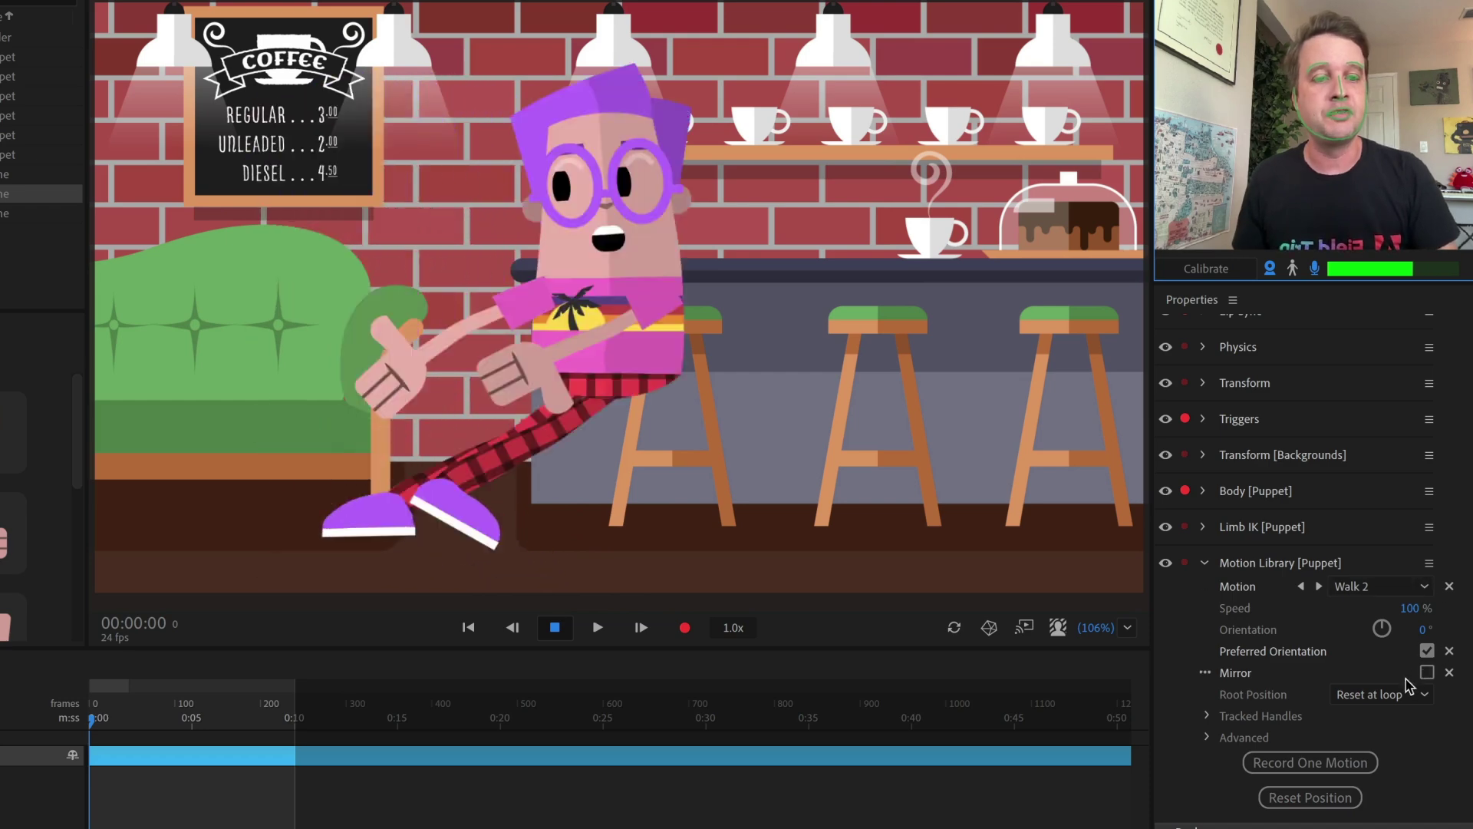
Try the Continuous root position for the Walk 2 motion and switch it to Treadmill
left_click(1395, 698)
left_click(1380, 715)
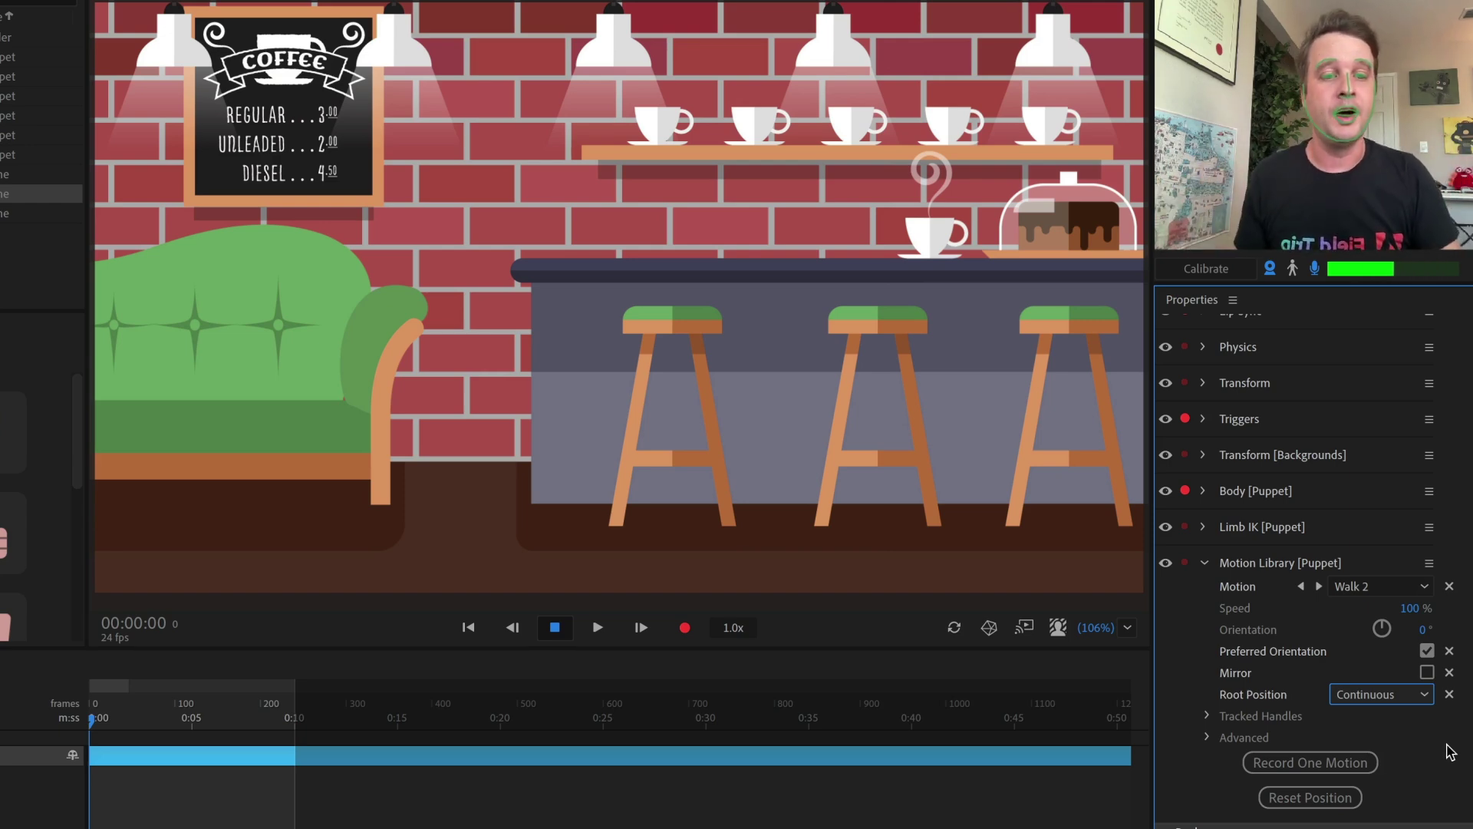
left_click(1411, 700)
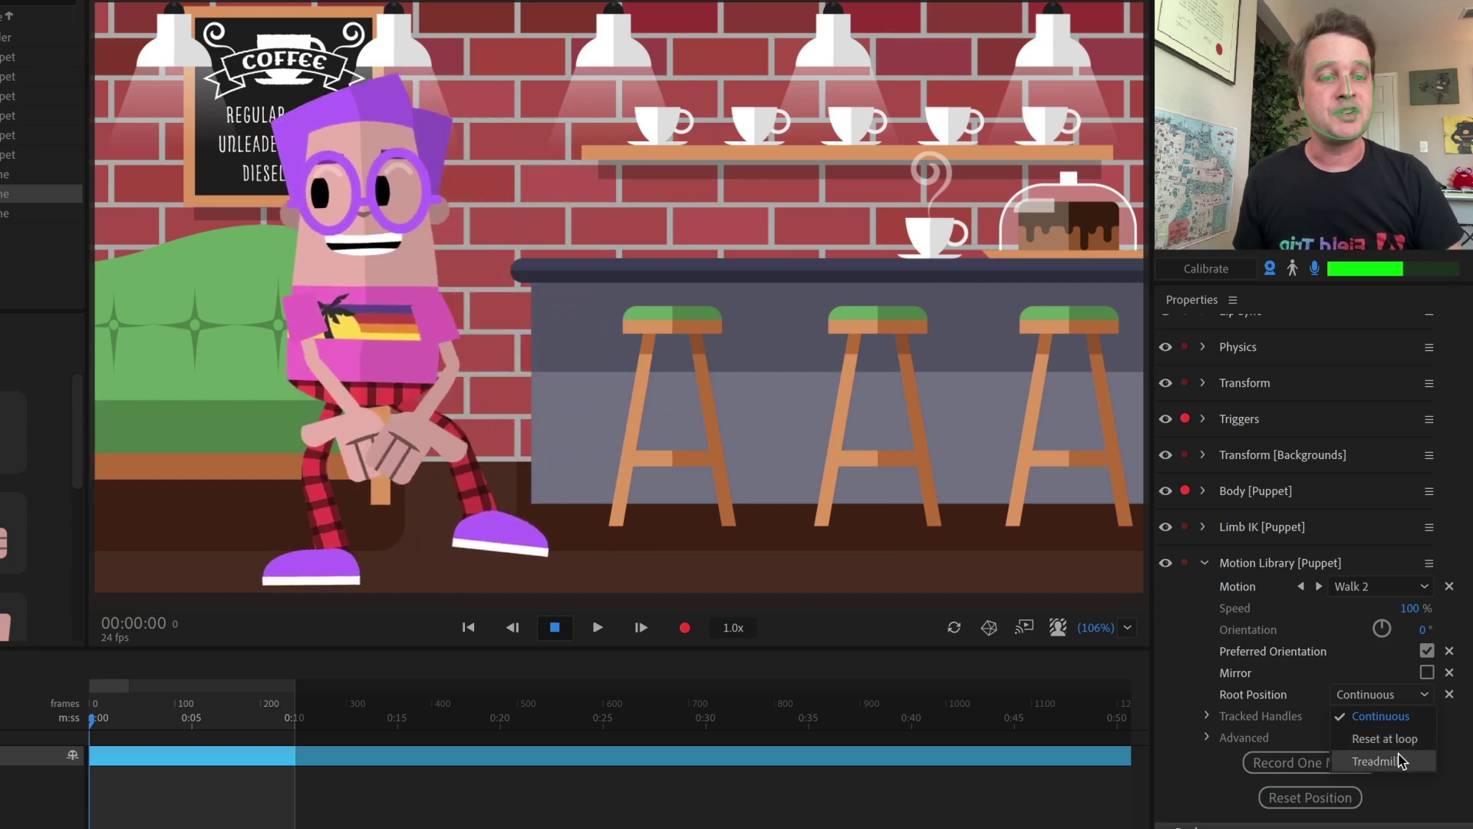
left_click(1398, 762)
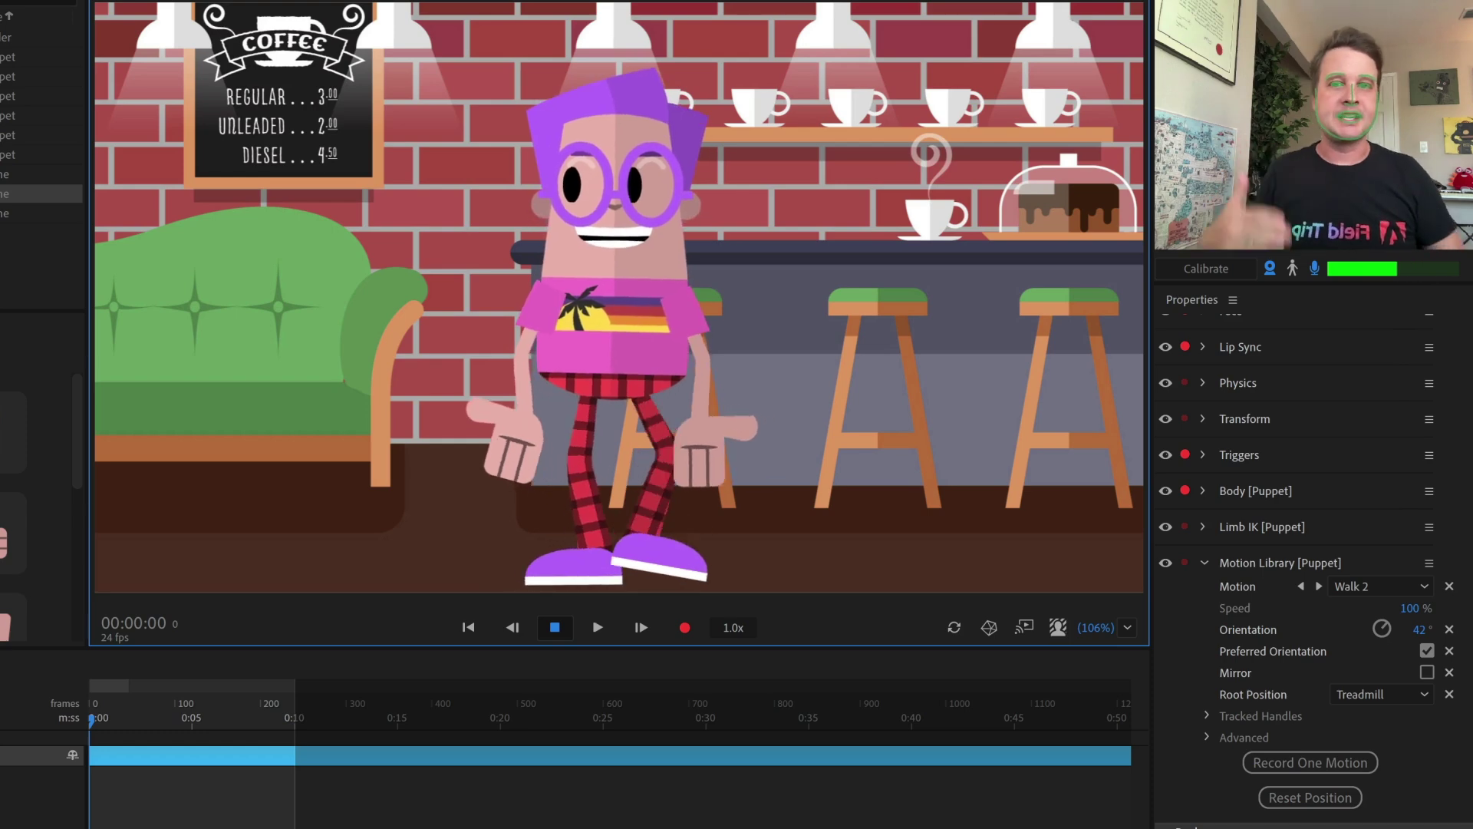
Try a Scale of 98% in the puppet's Transform behavior and reset it
left_click(1204, 419)
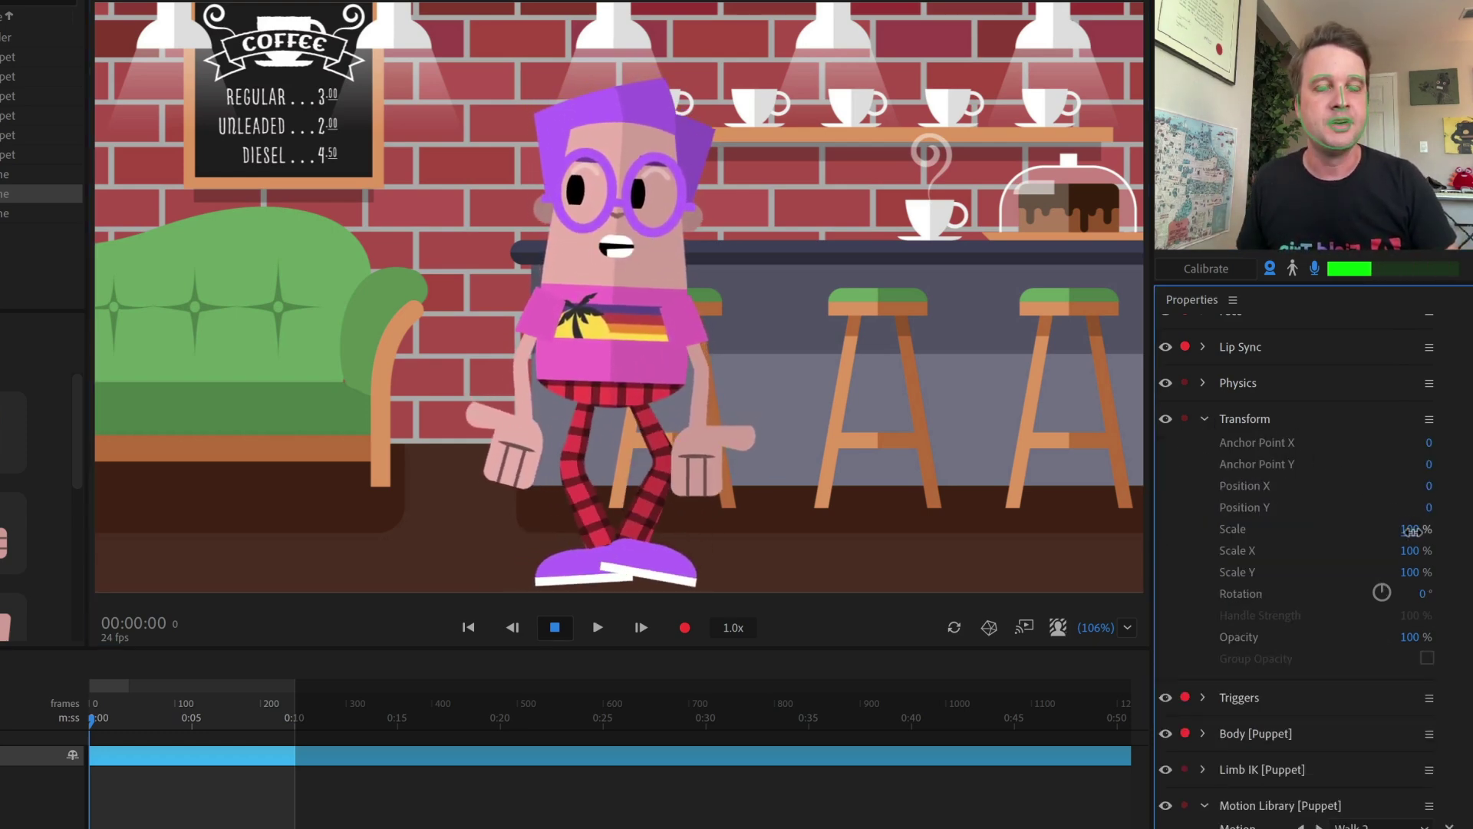
mouse_move(1410, 495)
left_mouse_down()
mouse_move(1410, 449)
mouse_move(1409, 518)
left_mouse_up()
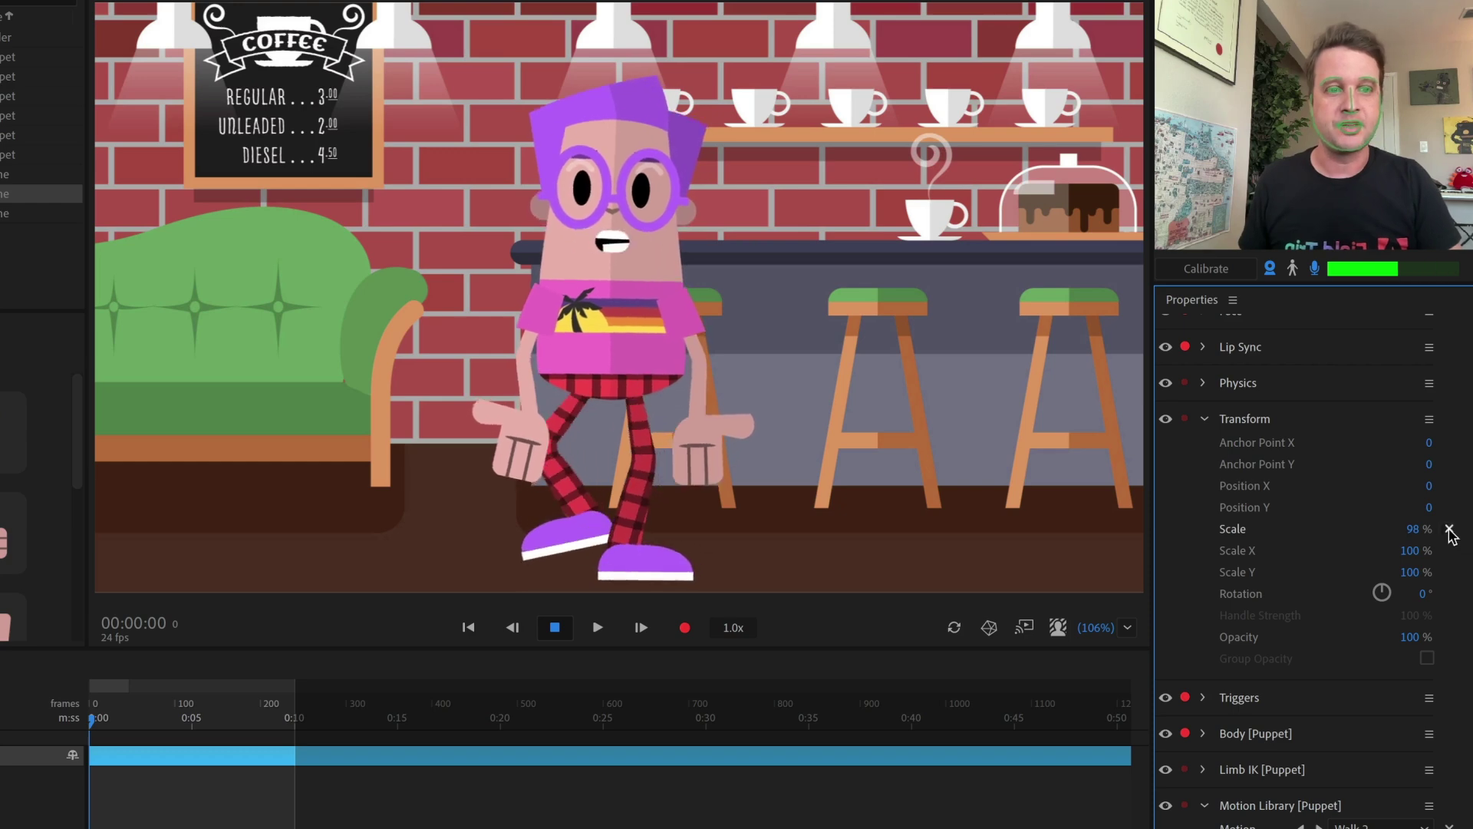
Switch the puppet's Motion Library motion to Jumping Jacks from the Jump category
scroll(1305, 537, "down", 3)
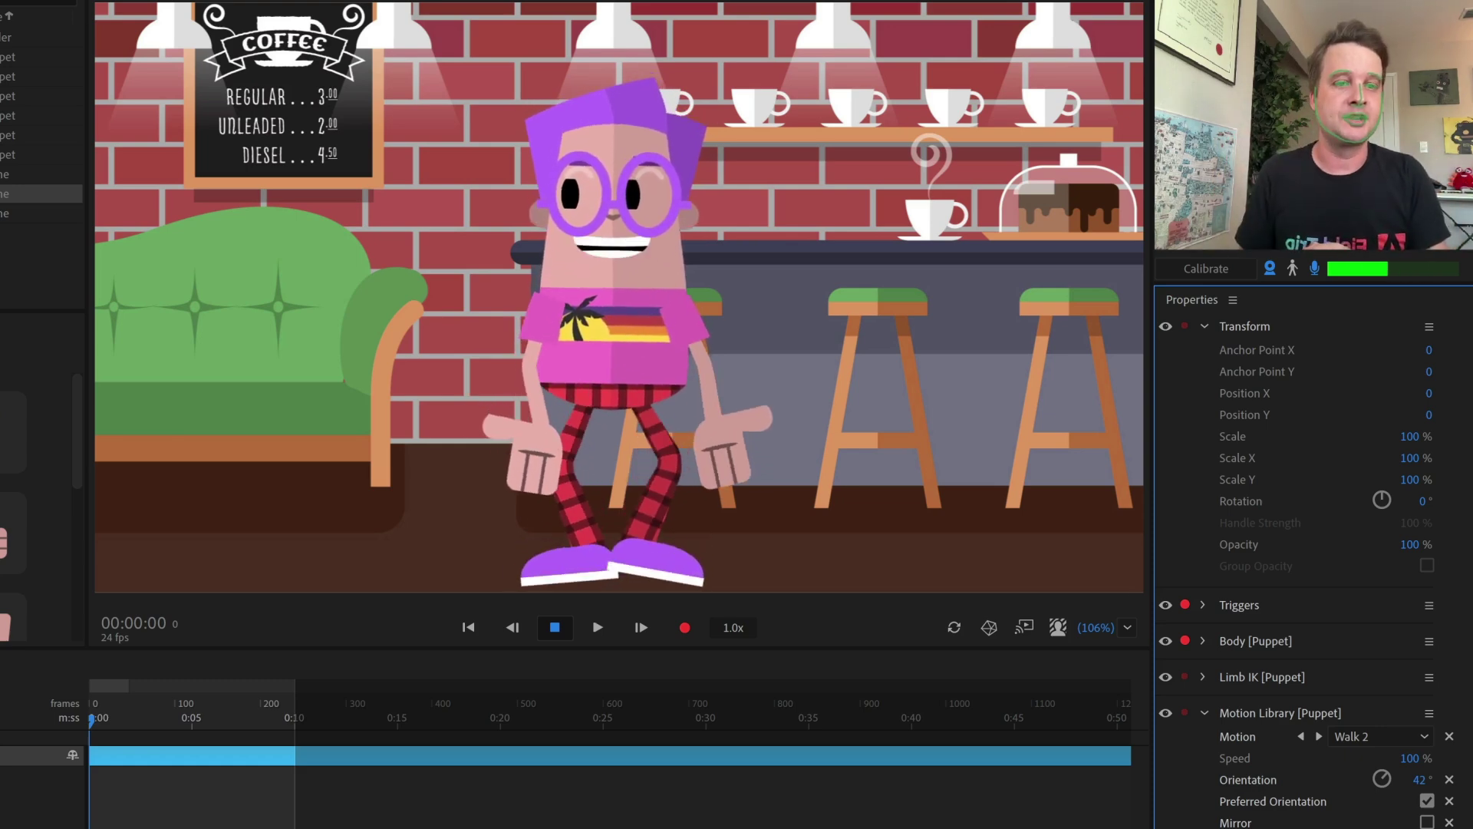
left_click(1358, 736)
mouse_move(1358, 828)
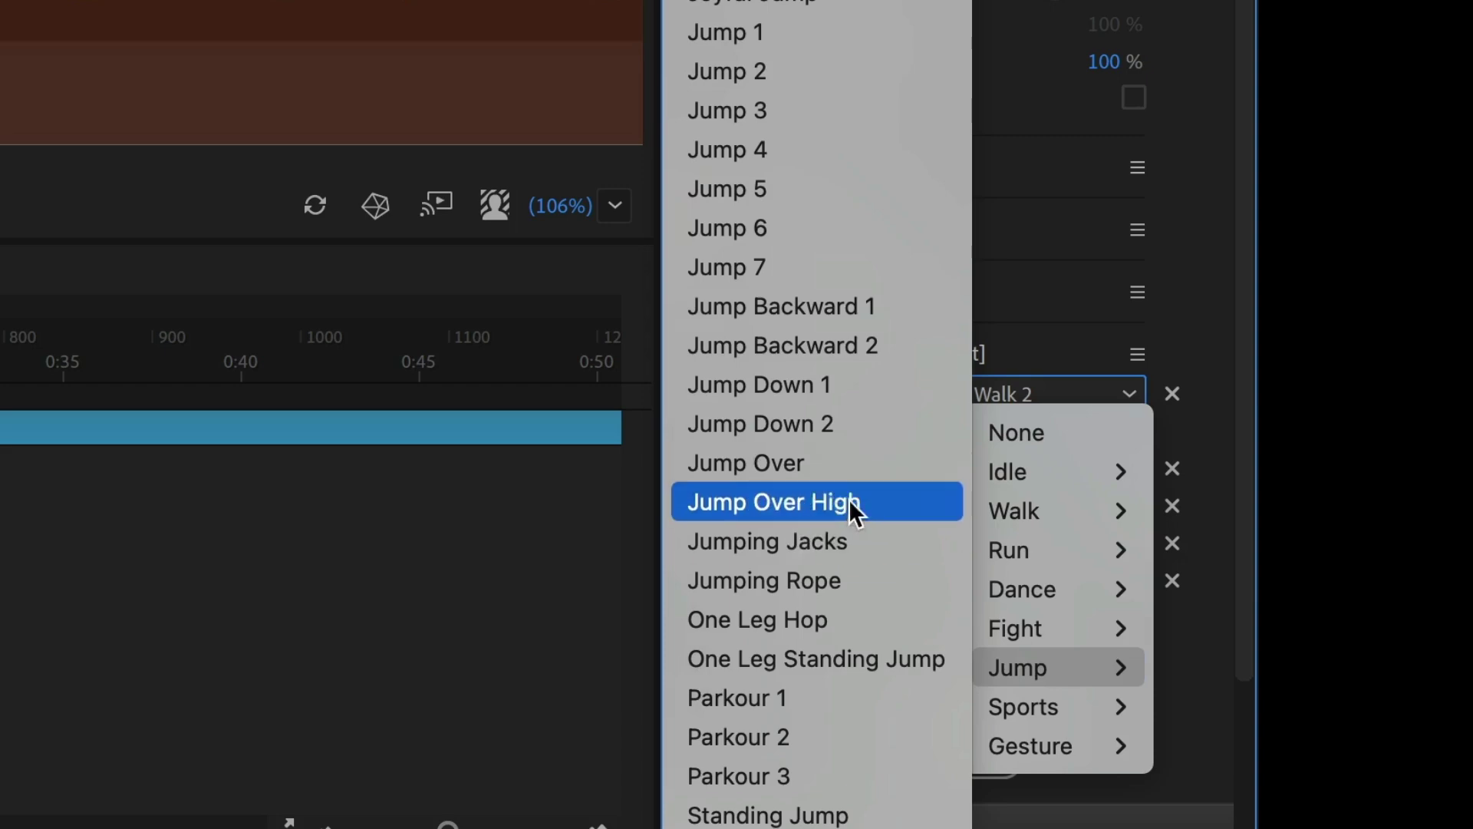
left_click(864, 543)
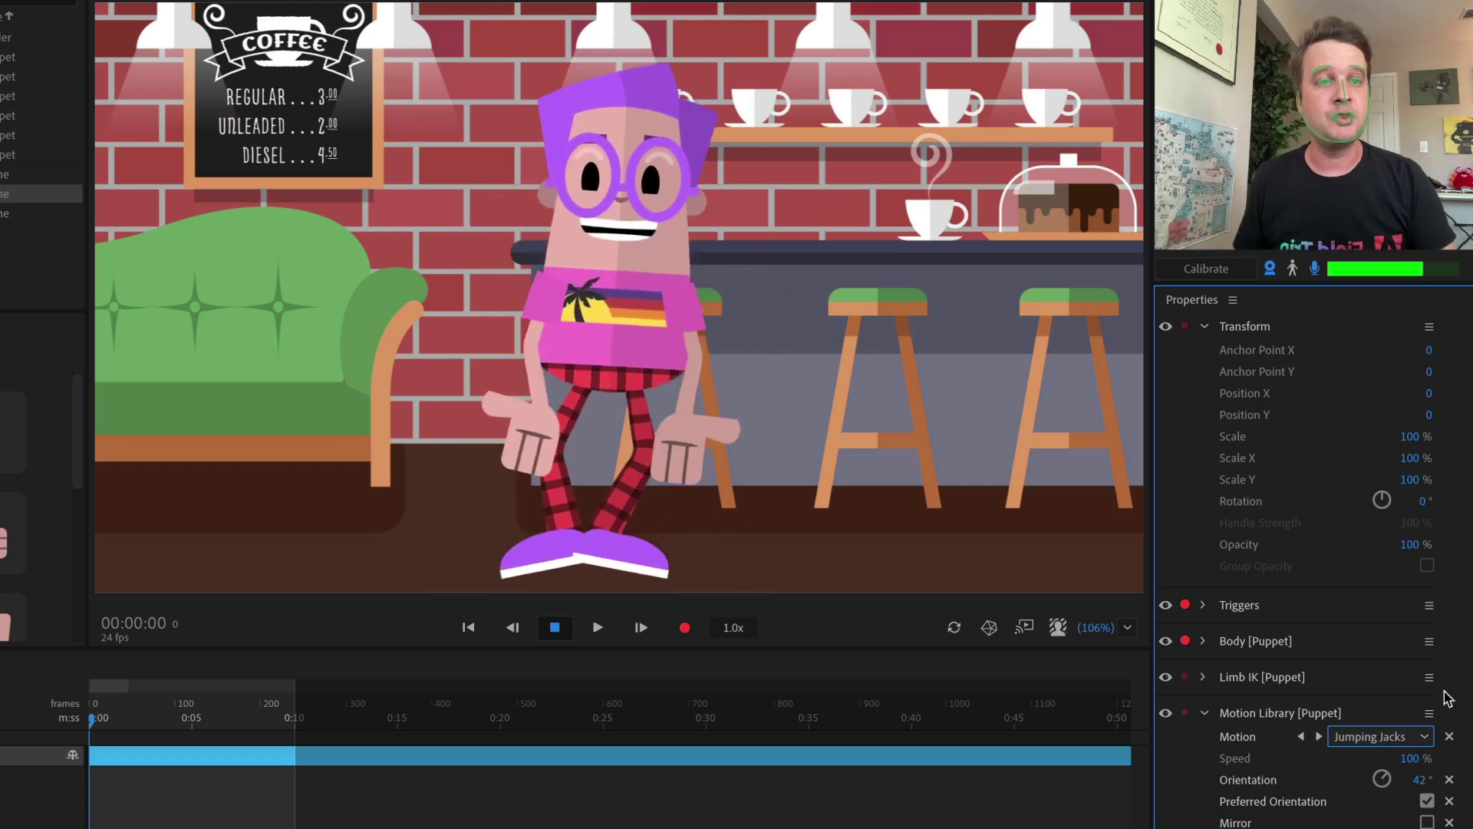
Try lowering the Strength of the puppet's Body behavior
left_click(1202, 641)
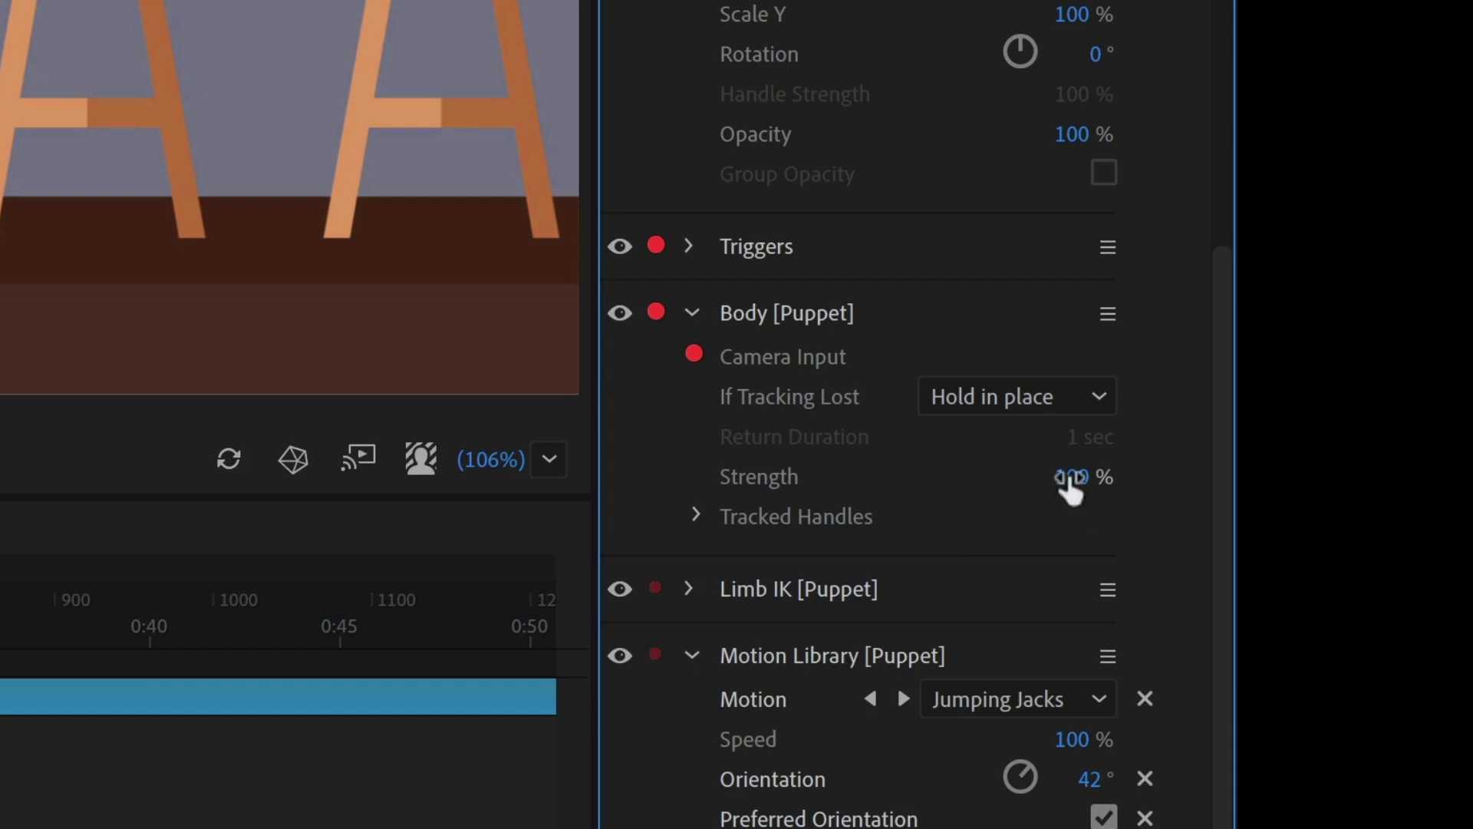
left_click_drag(1072, 487, 984, 481)
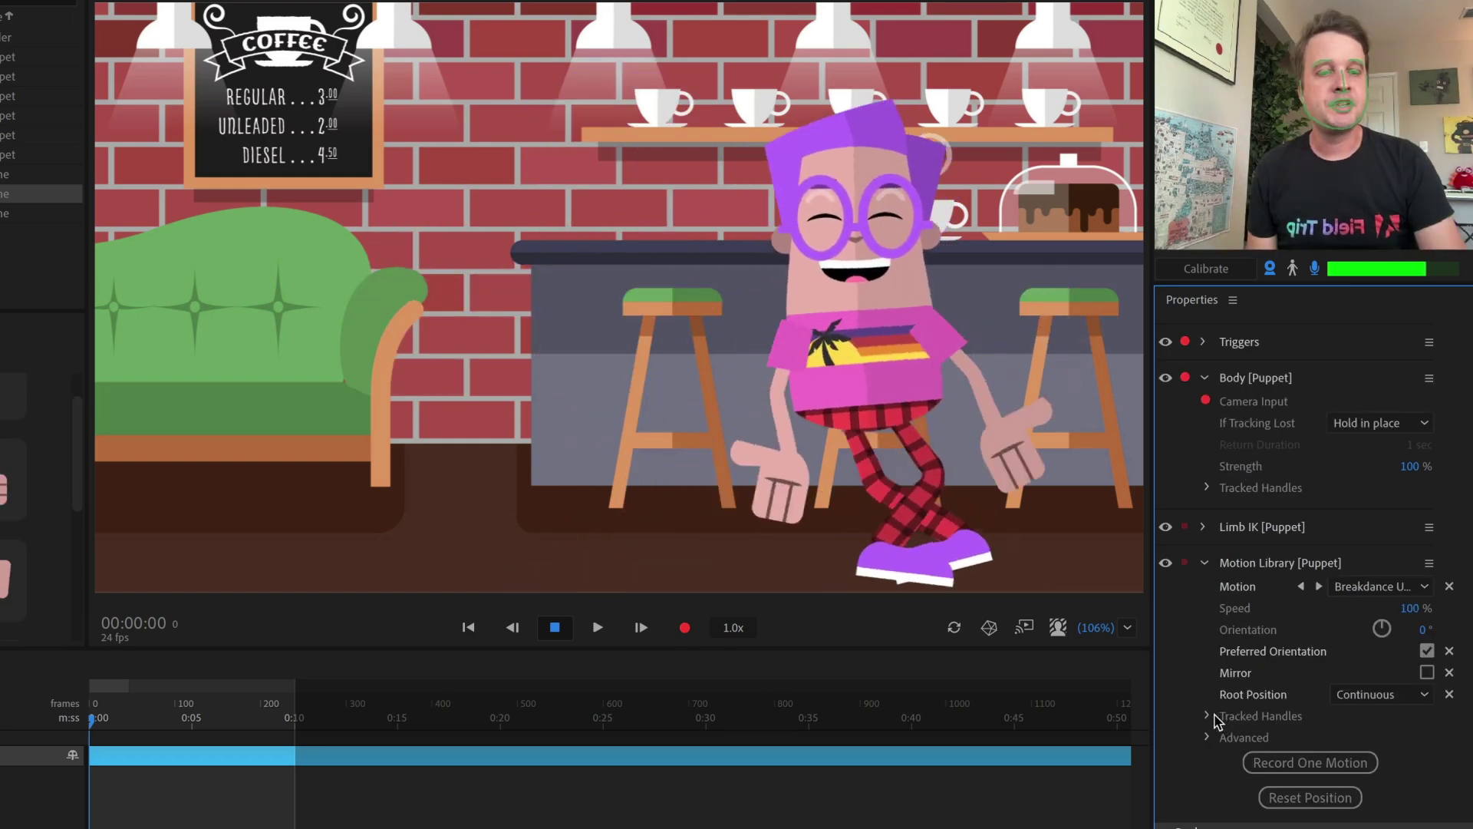
Turn the Head, Head Rotation and Neck tracked handles of the Motion Library behavior off and back on
left_click(1210, 716)
scroll(1403, 717, "down", 5)
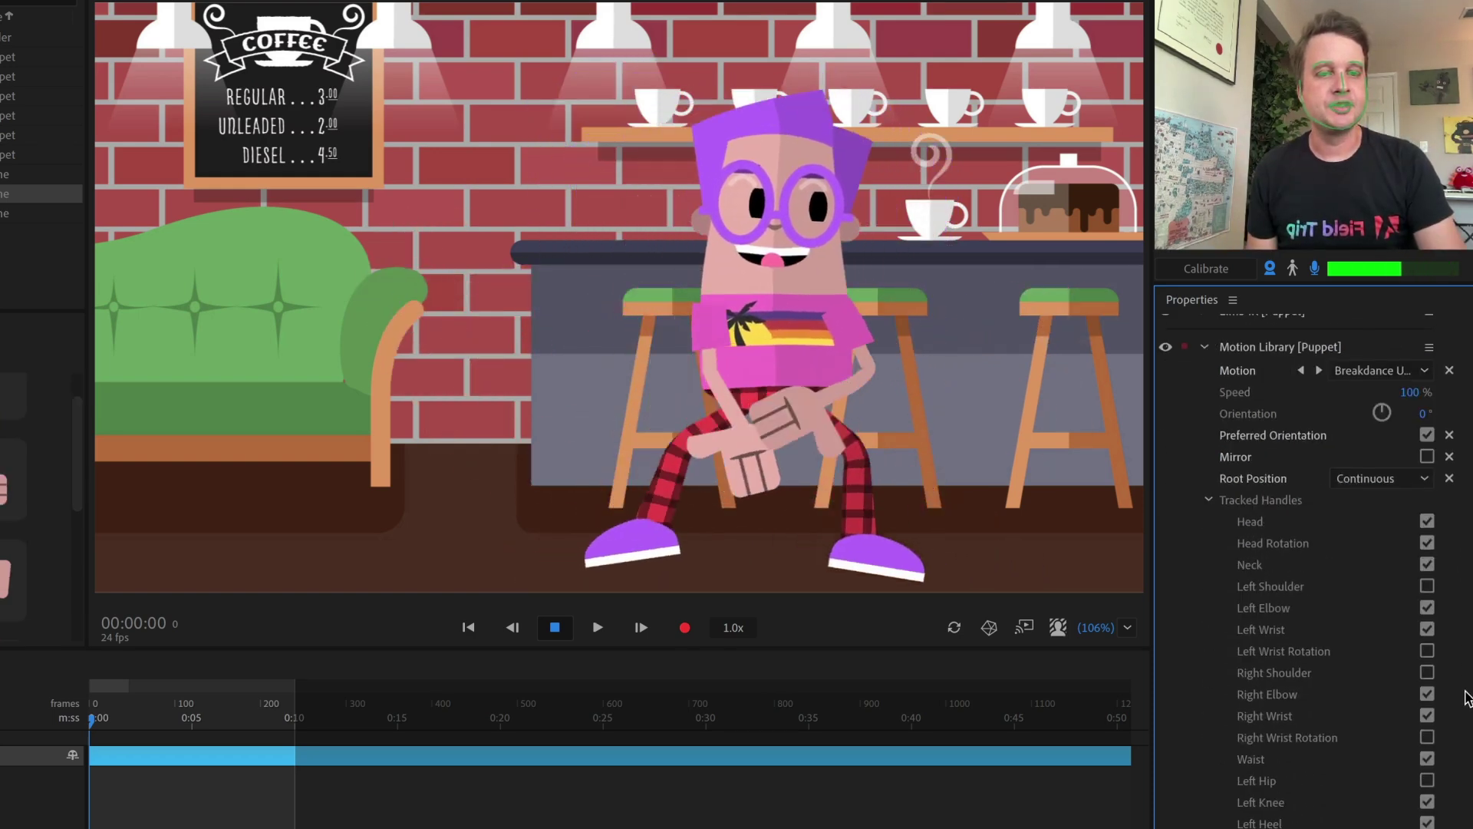
scroll(1467, 696, "down", 4)
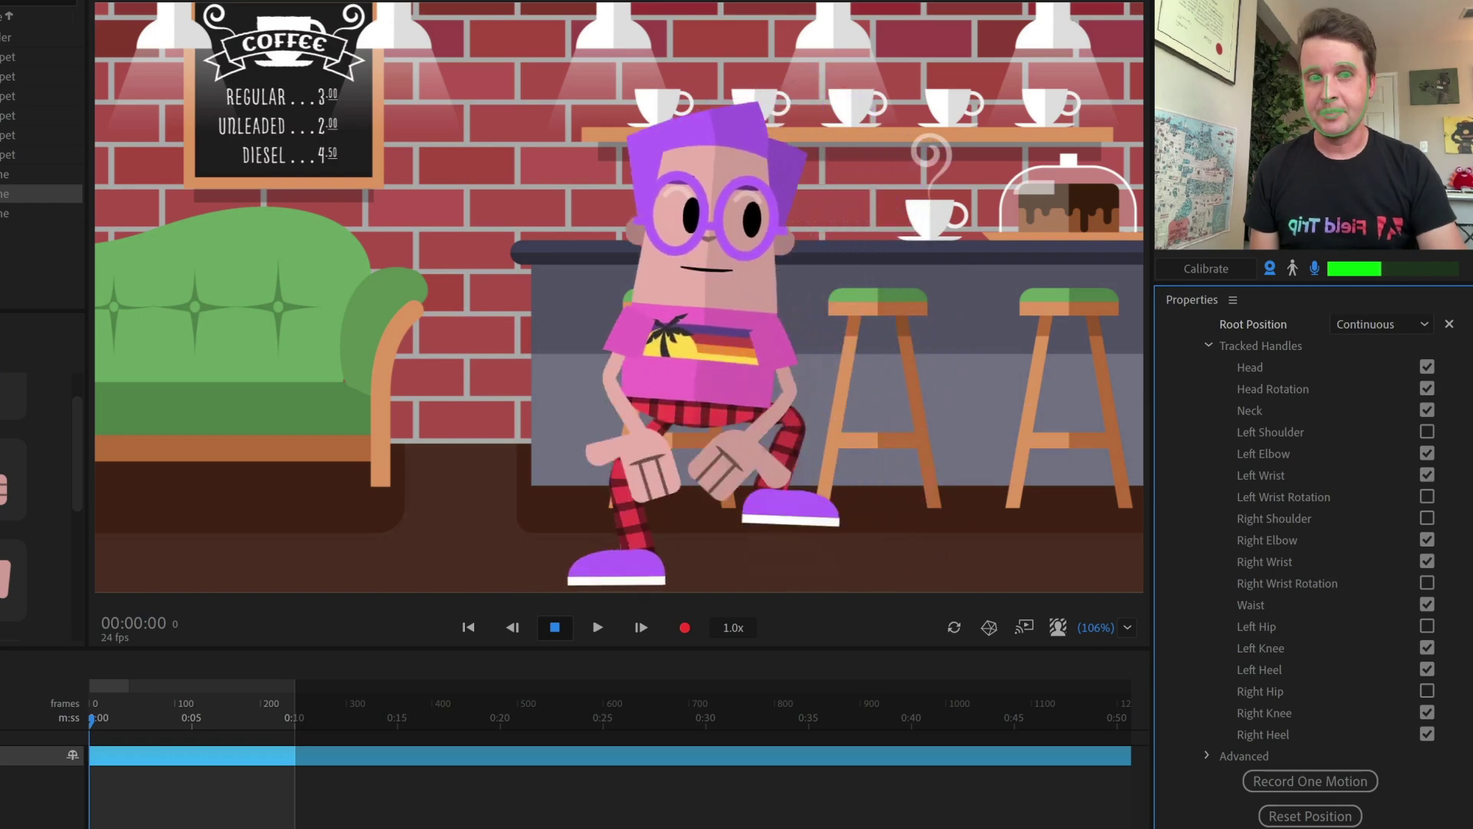
left_click(1427, 367)
left_click(1427, 388)
left_click(1427, 411)
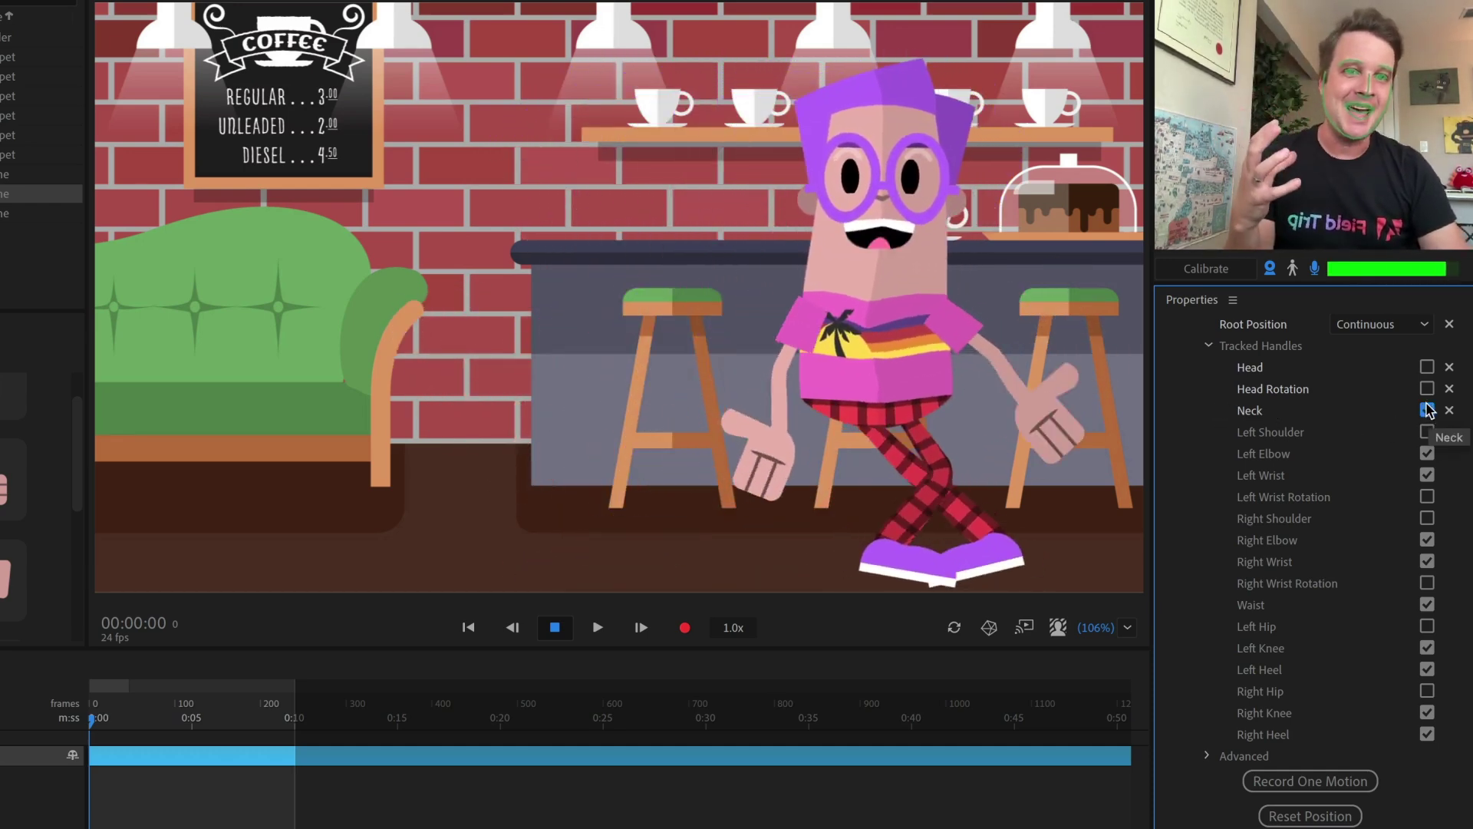
left_click(1427, 388)
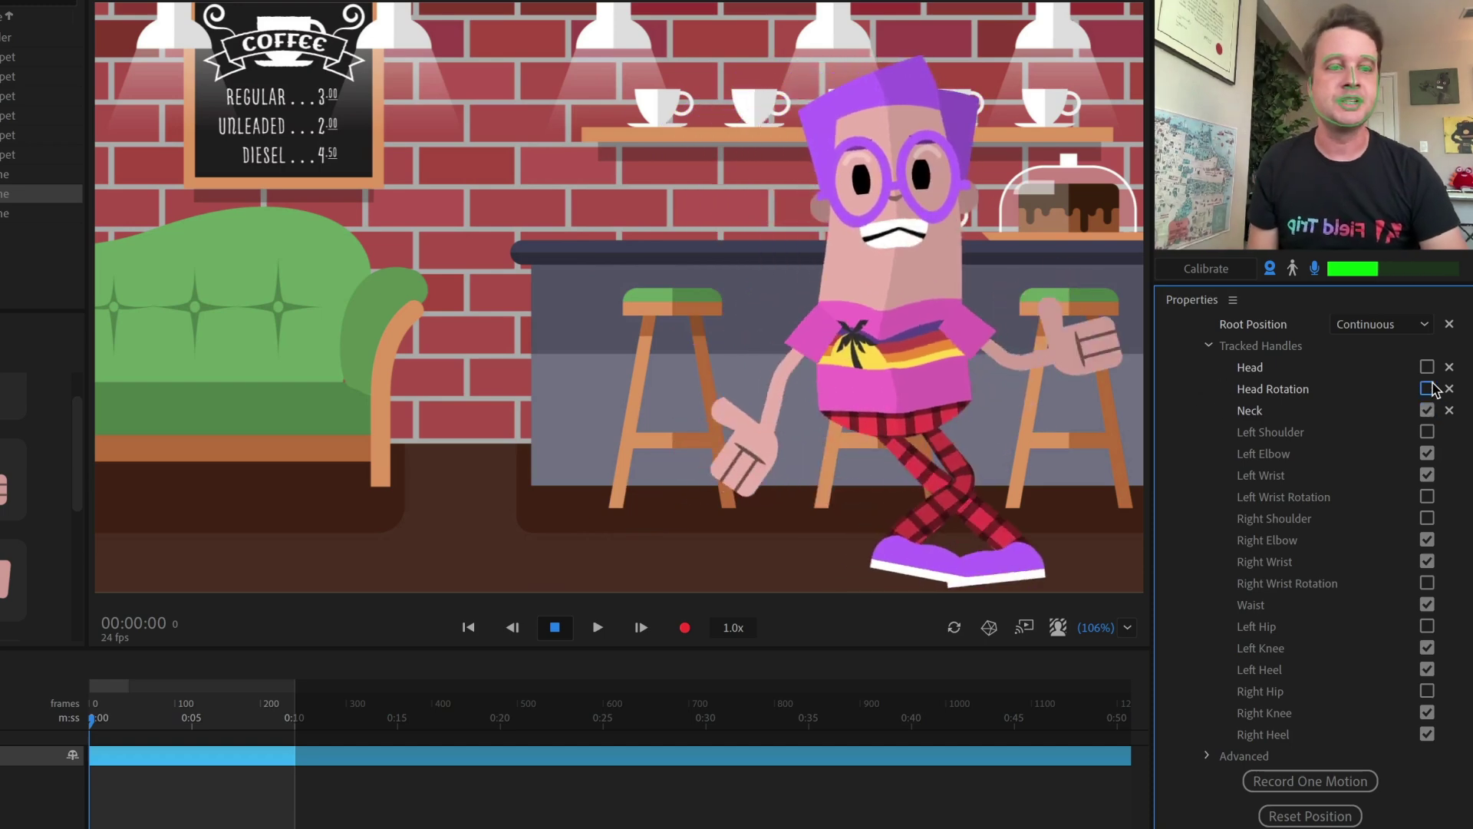
left_click(1427, 367)
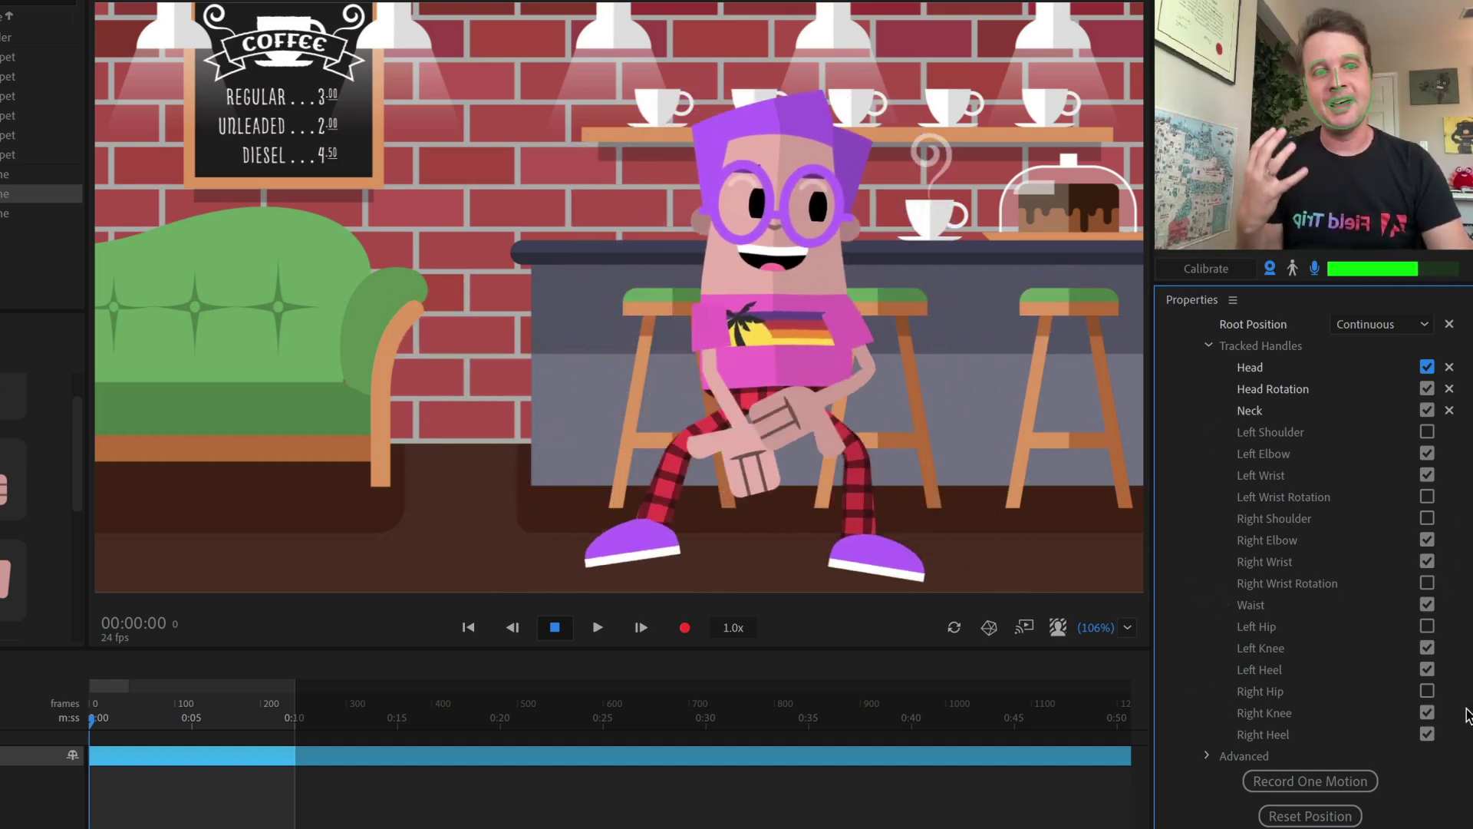
Turn on the Motion Library tracked handles for both hips, both shoulders and both wrist rotations
left_click(1427, 690)
left_click(1427, 626)
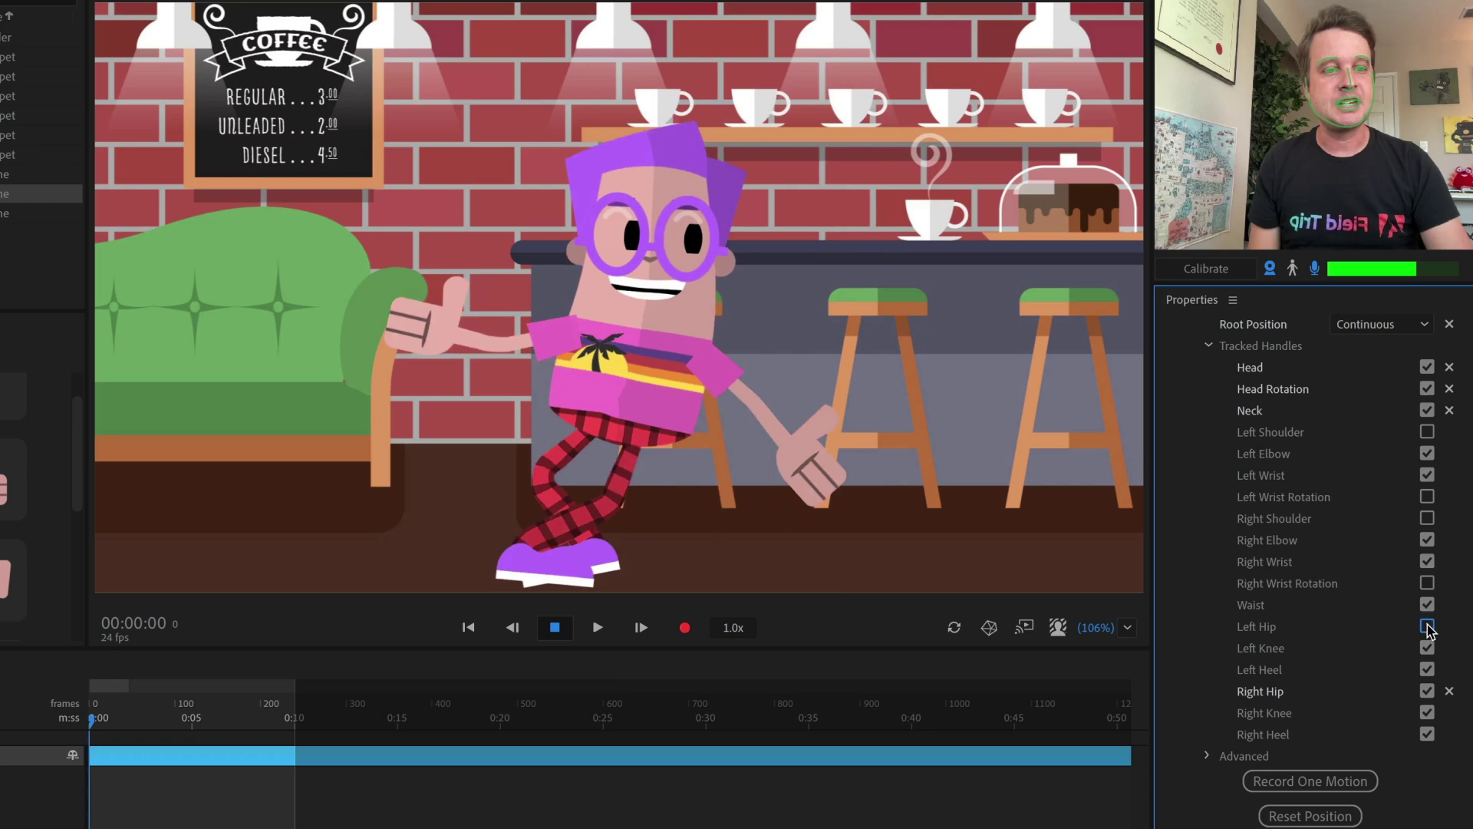
left_click(1427, 583)
left_click(1427, 518)
left_click(1427, 496)
left_click(1427, 432)
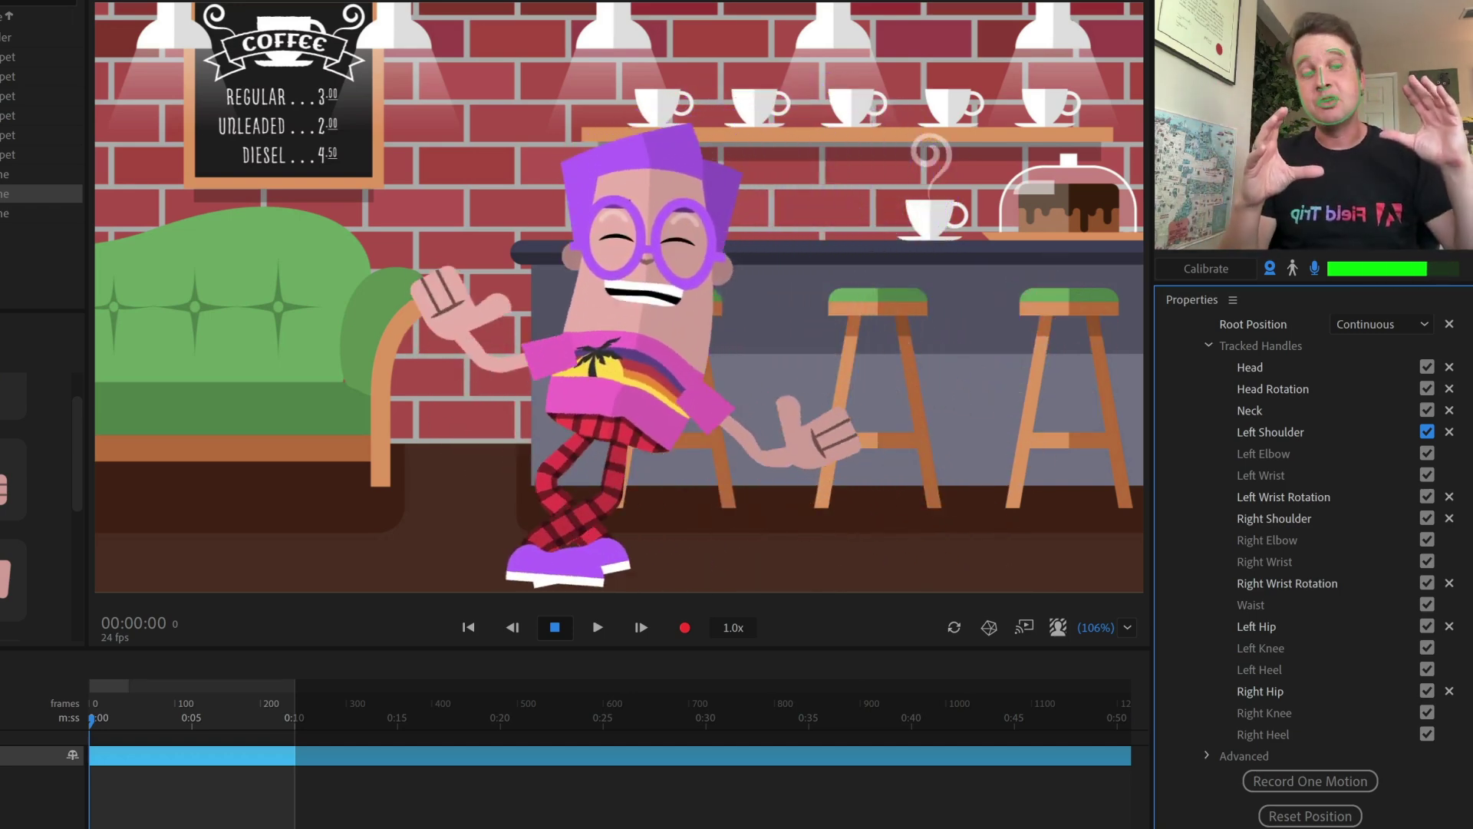
Reset all changed Motion Library tracked handles to their defaults
left_click(1427, 432)
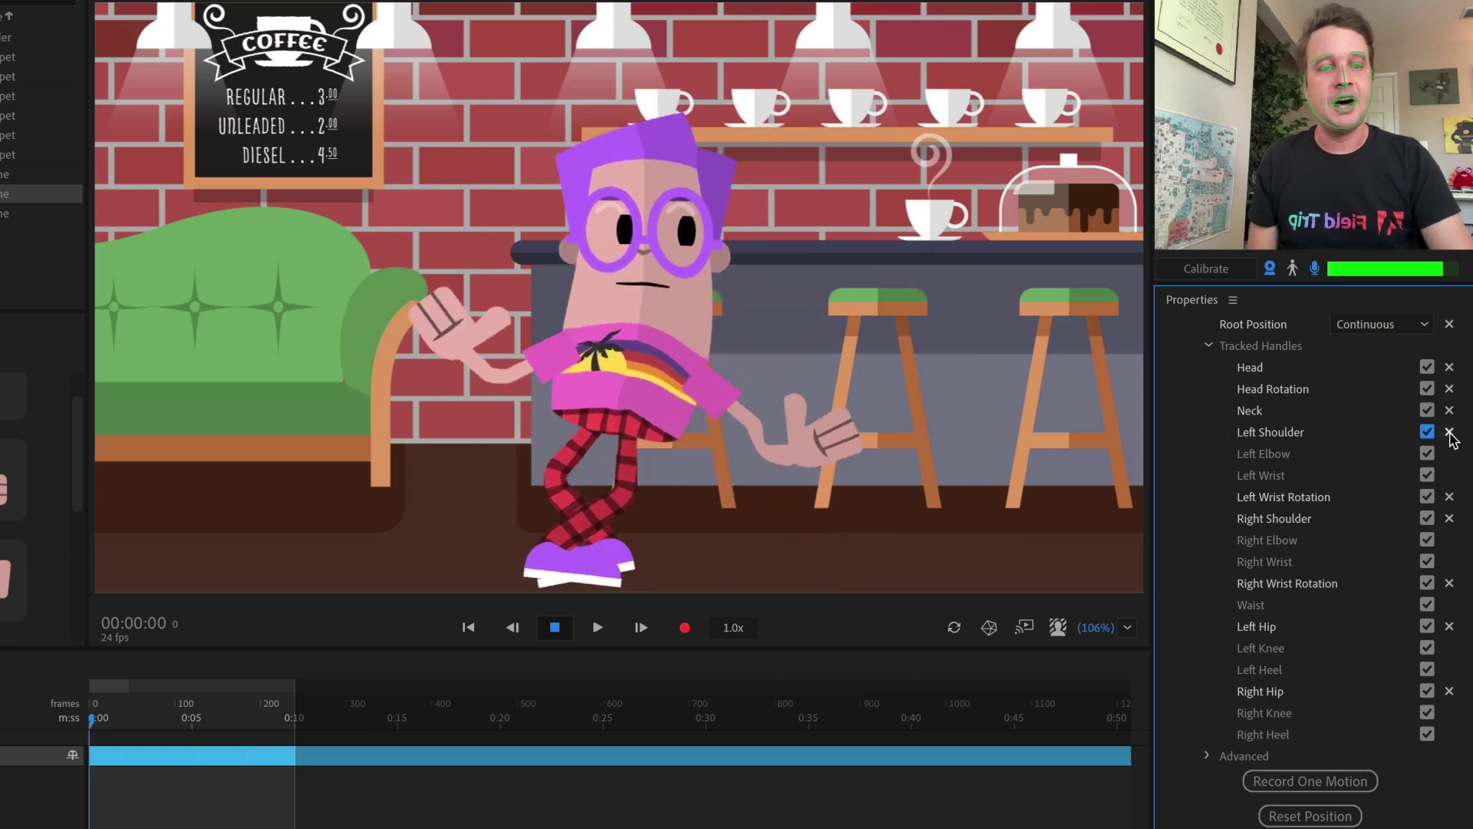
left_click(1449, 389)
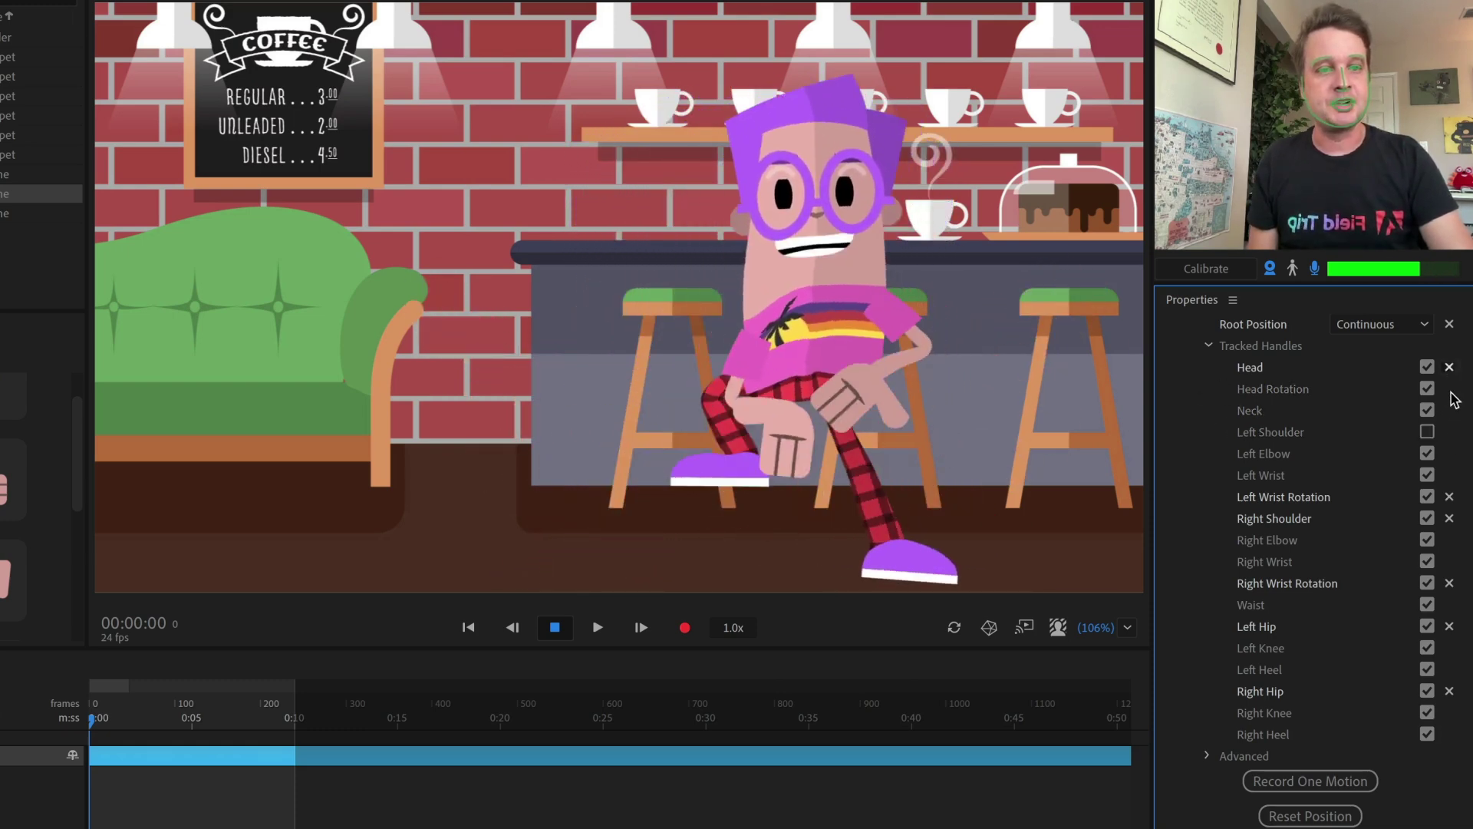
left_click(1449, 497)
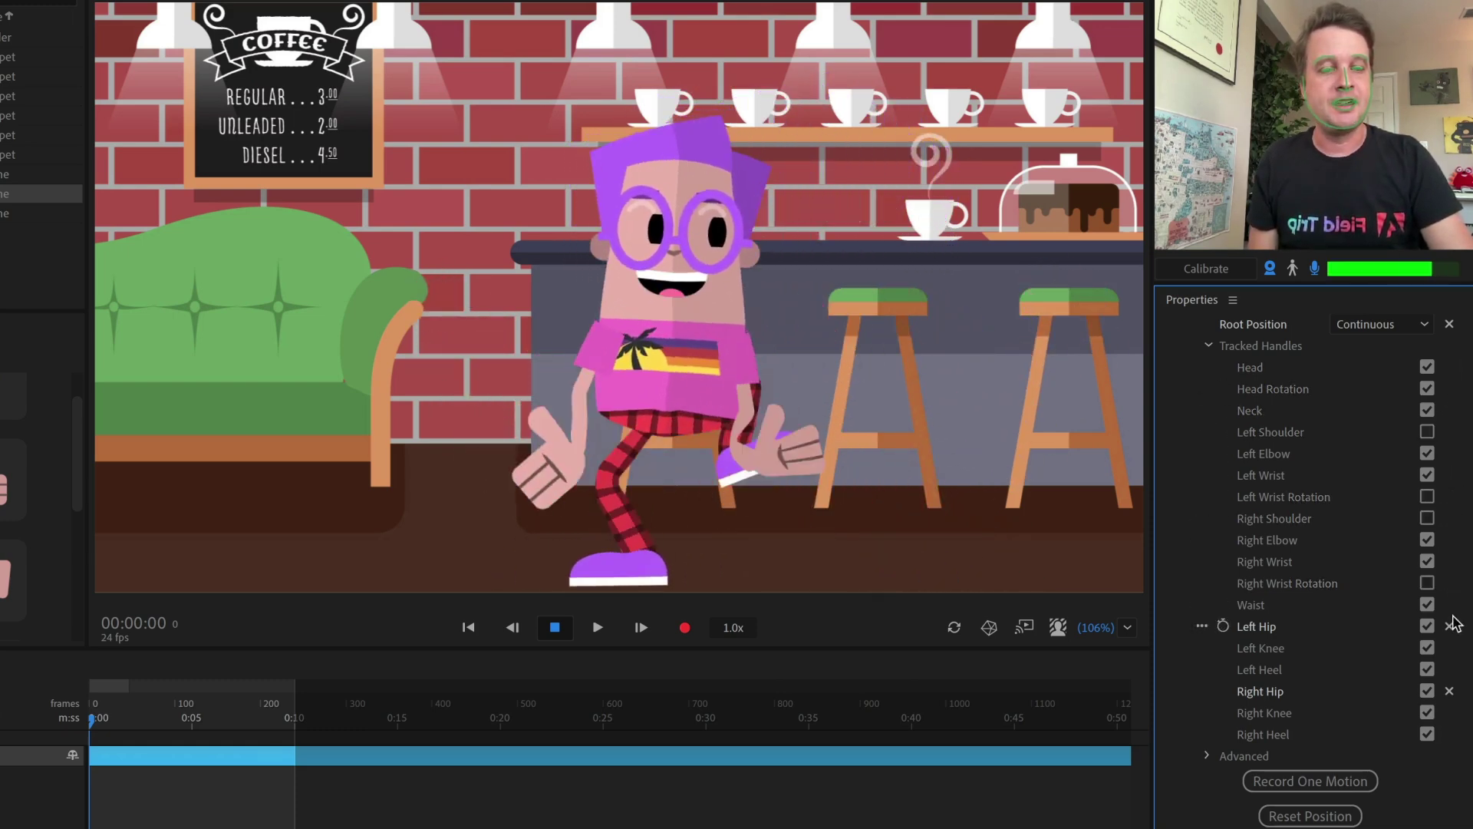
left_click(1450, 626)
left_click(1450, 691)
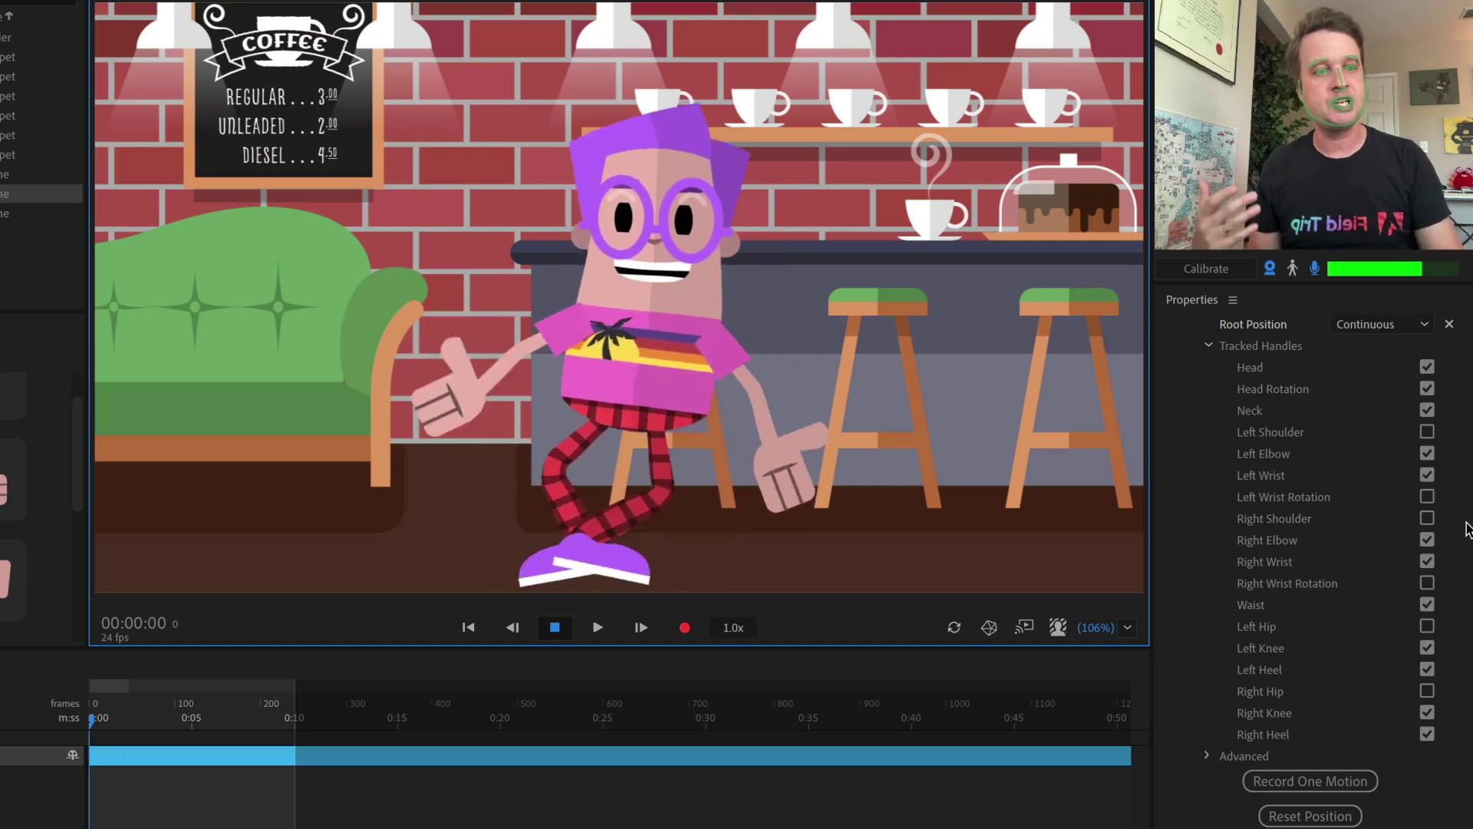
Turn off the Left Elbow and Left Wrist tracked handles and move the puppet's freed arm by hand in the scene
left_click(1427, 454)
left_click(1427, 475)
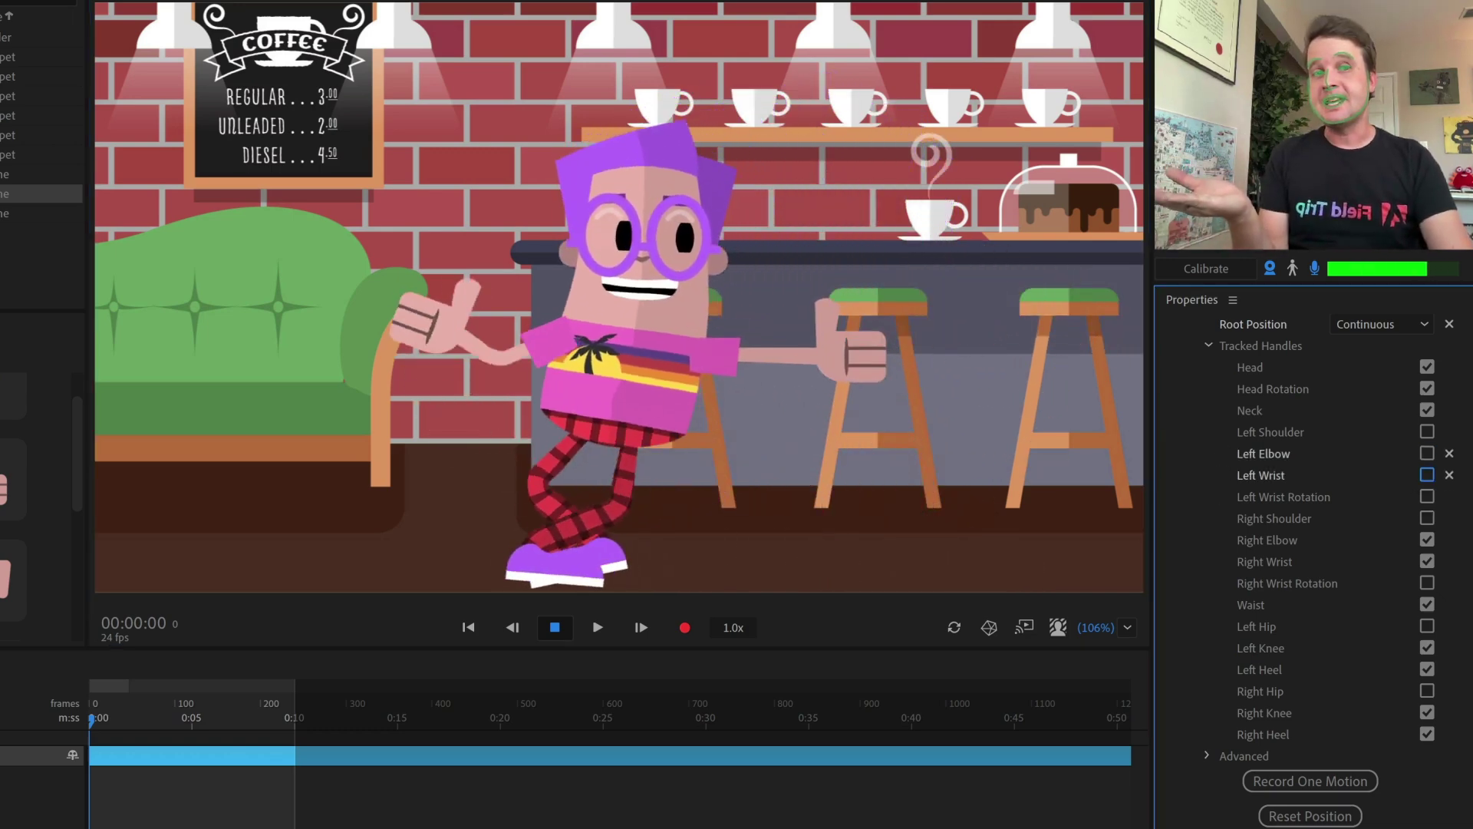
left_click(877, 345)
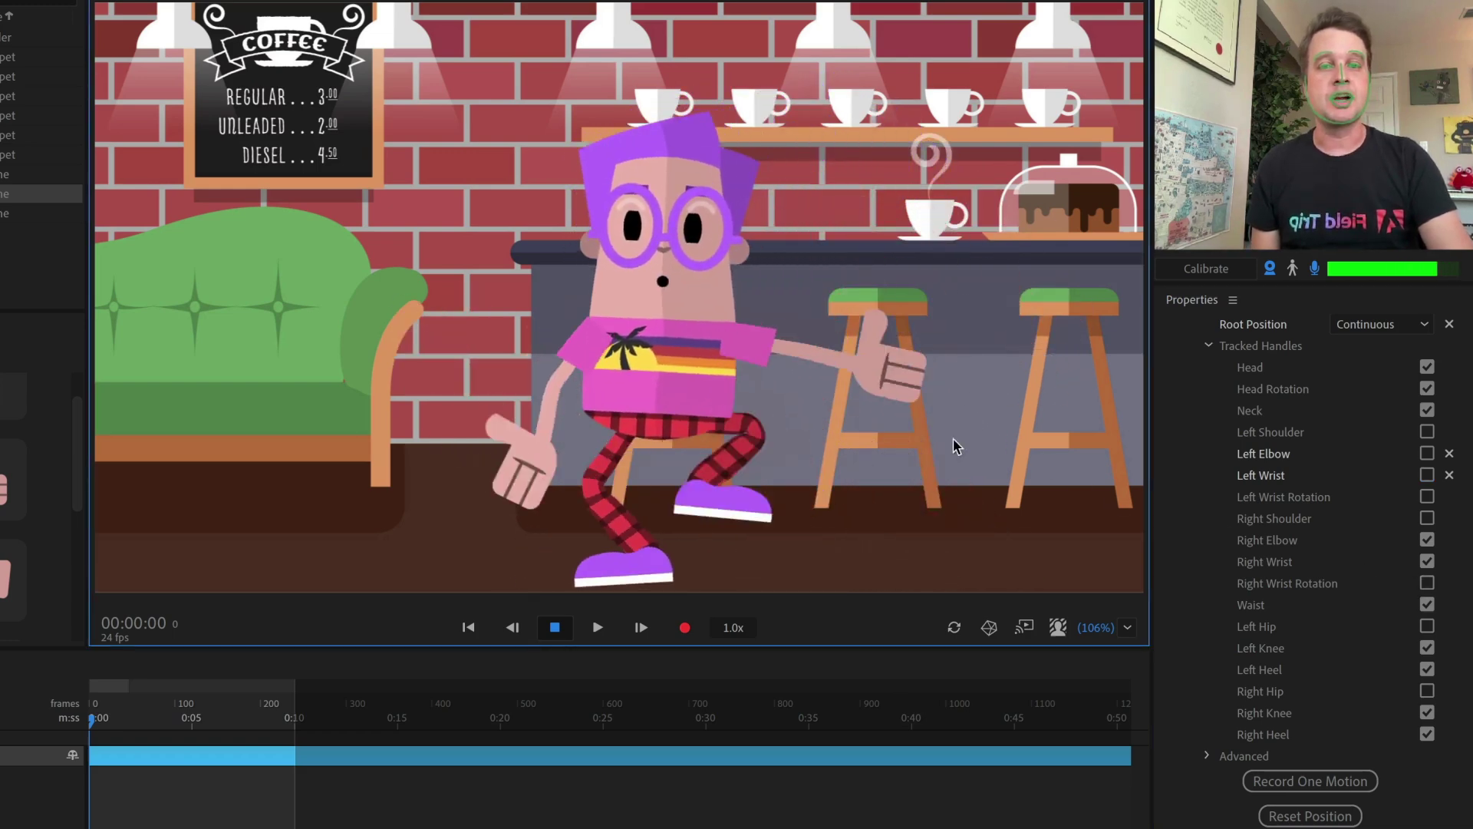
mouse_move(952, 439)
left_mouse_down()
mouse_move(1024, 322)
mouse_move(1033, 251)
mouse_move(936, 301)
mouse_move(890, 219)
mouse_move(991, 241)
mouse_move(1018, 284)
mouse_move(955, 246)
mouse_move(984, 253)
left_mouse_up()
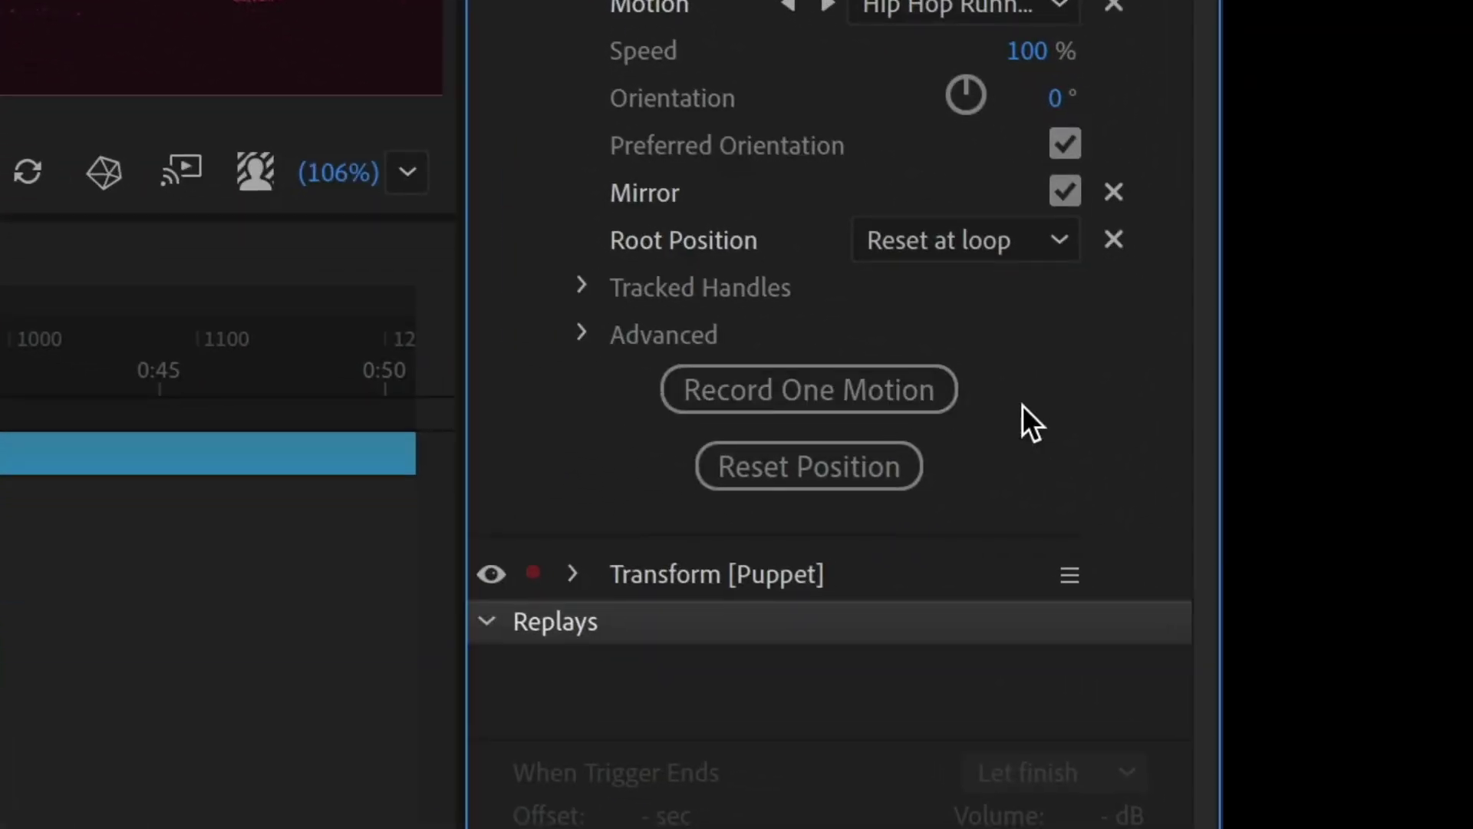
Record one Hip Hop Running Man motion for MegaRobot and lengthen its timeline clip to run from 0:00 to about 0:15
left_click(931, 398)
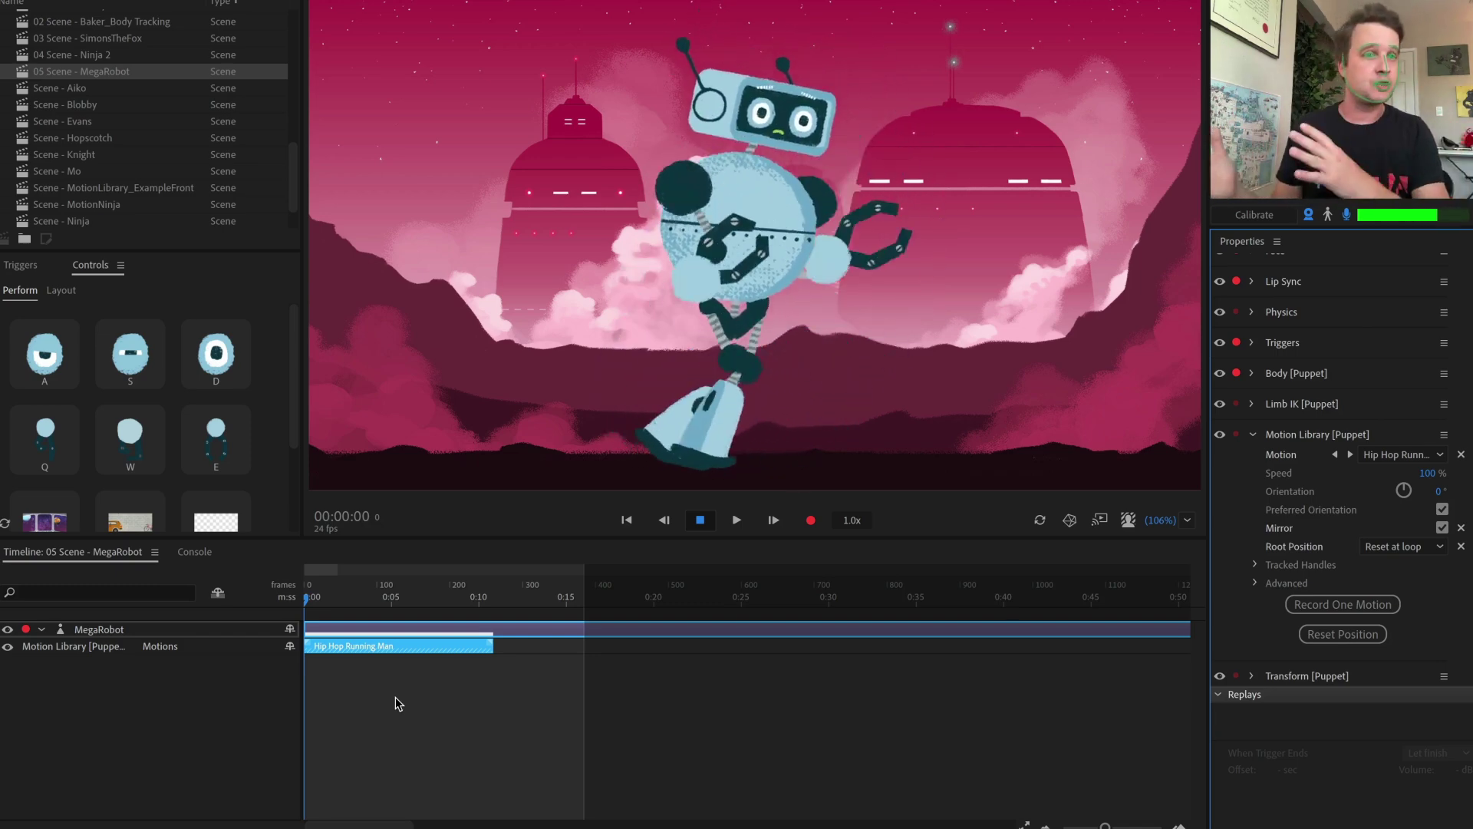
left_click_drag(384, 644, 458, 667)
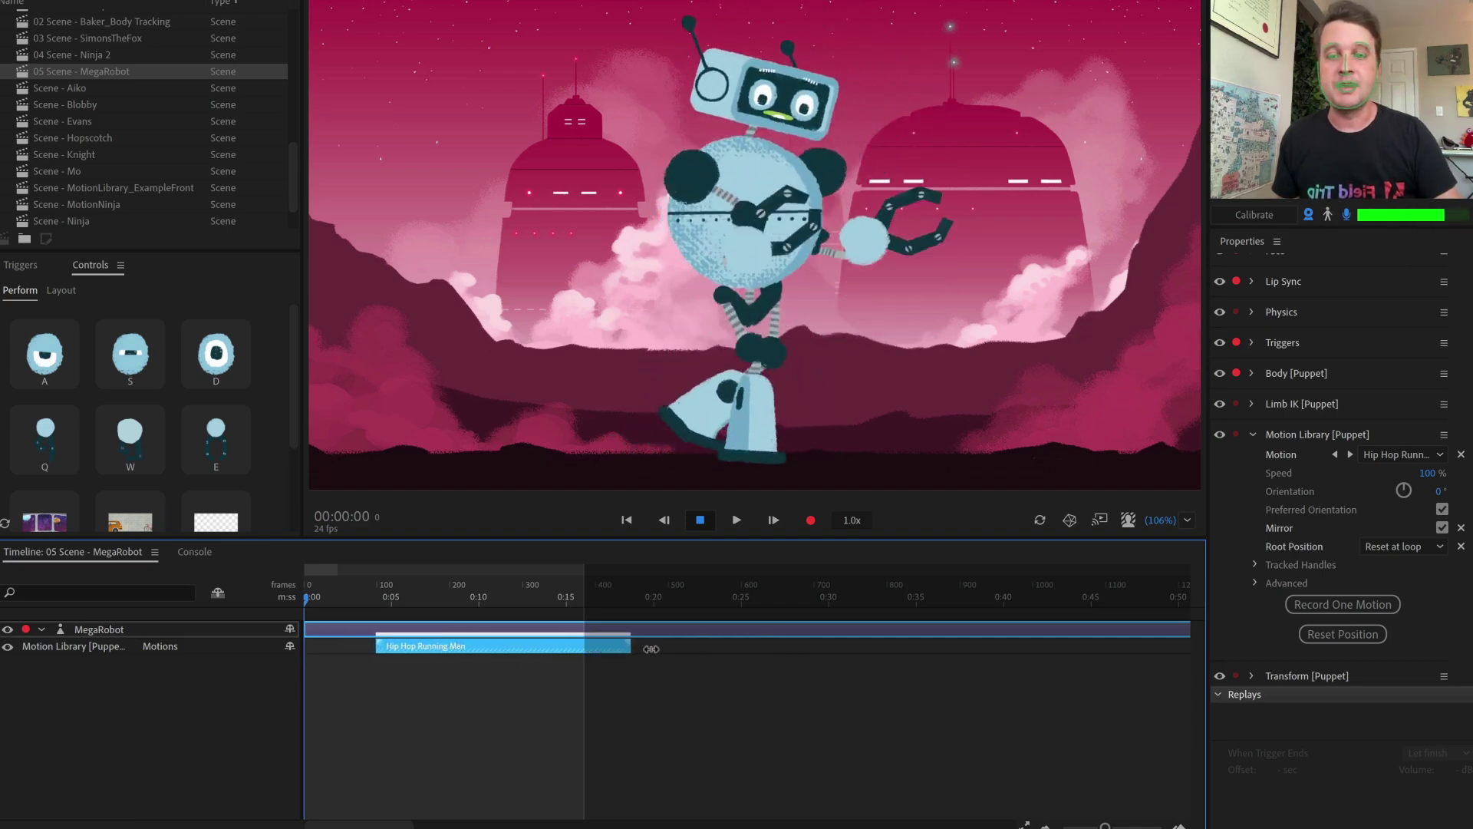
left_click_drag(651, 649, 809, 657)
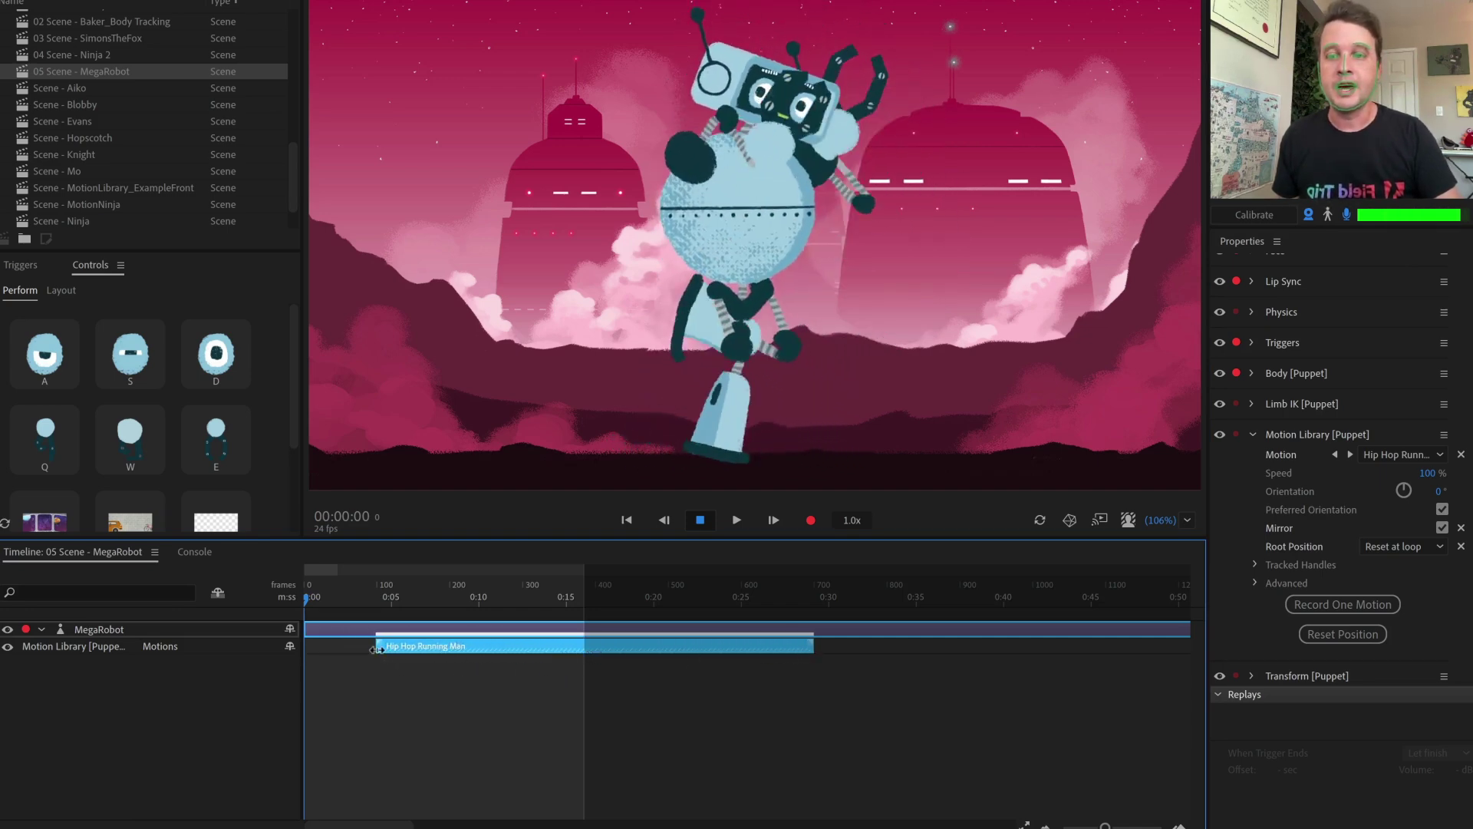
left_click_drag(425, 648, 347, 642)
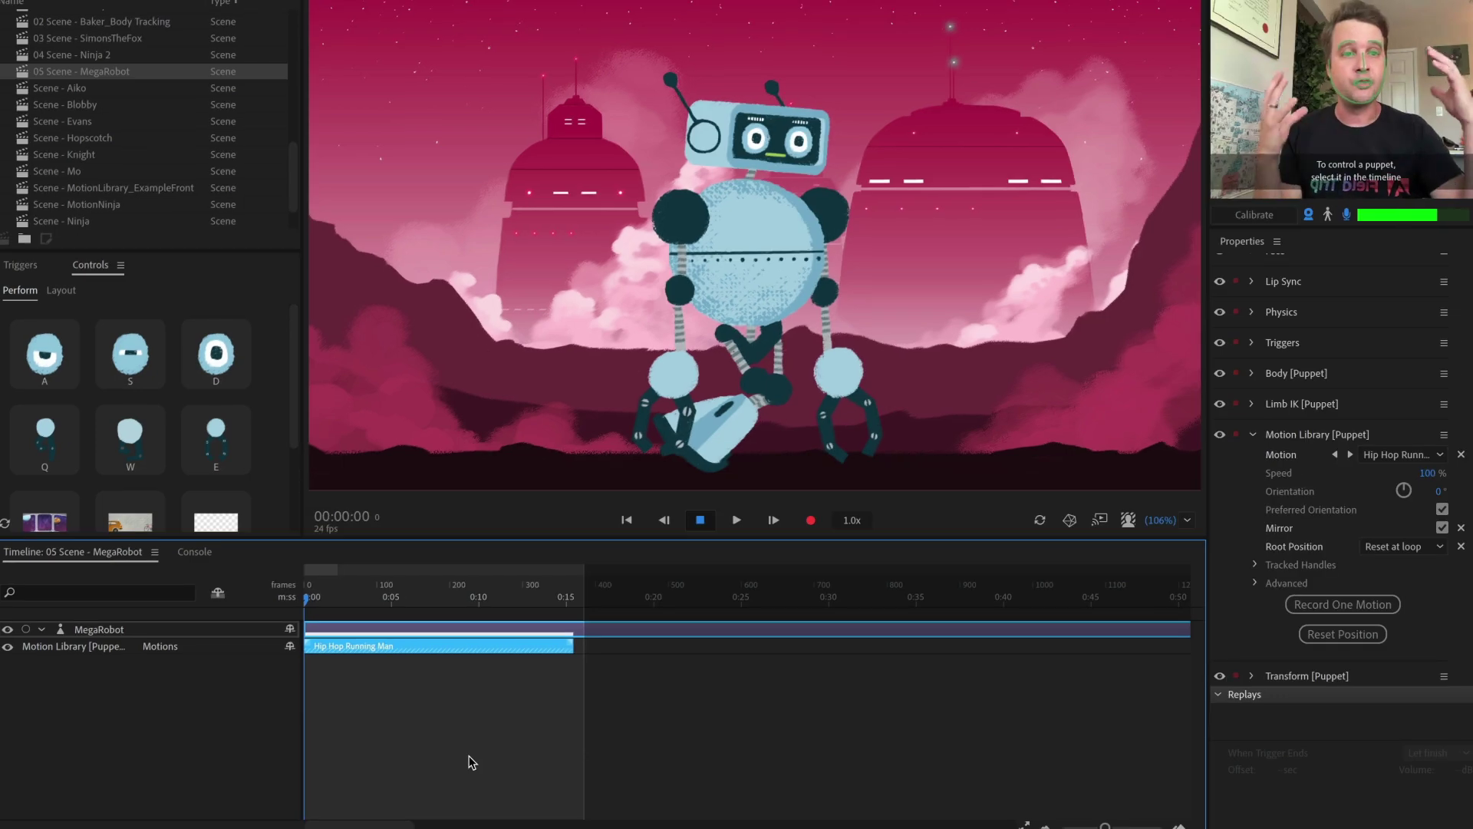
Scrub through the Hip Hop Running Man clip to 00:11:15 and arm the MegaRobot track for performing
left_click_drag(319, 606, 473, 606)
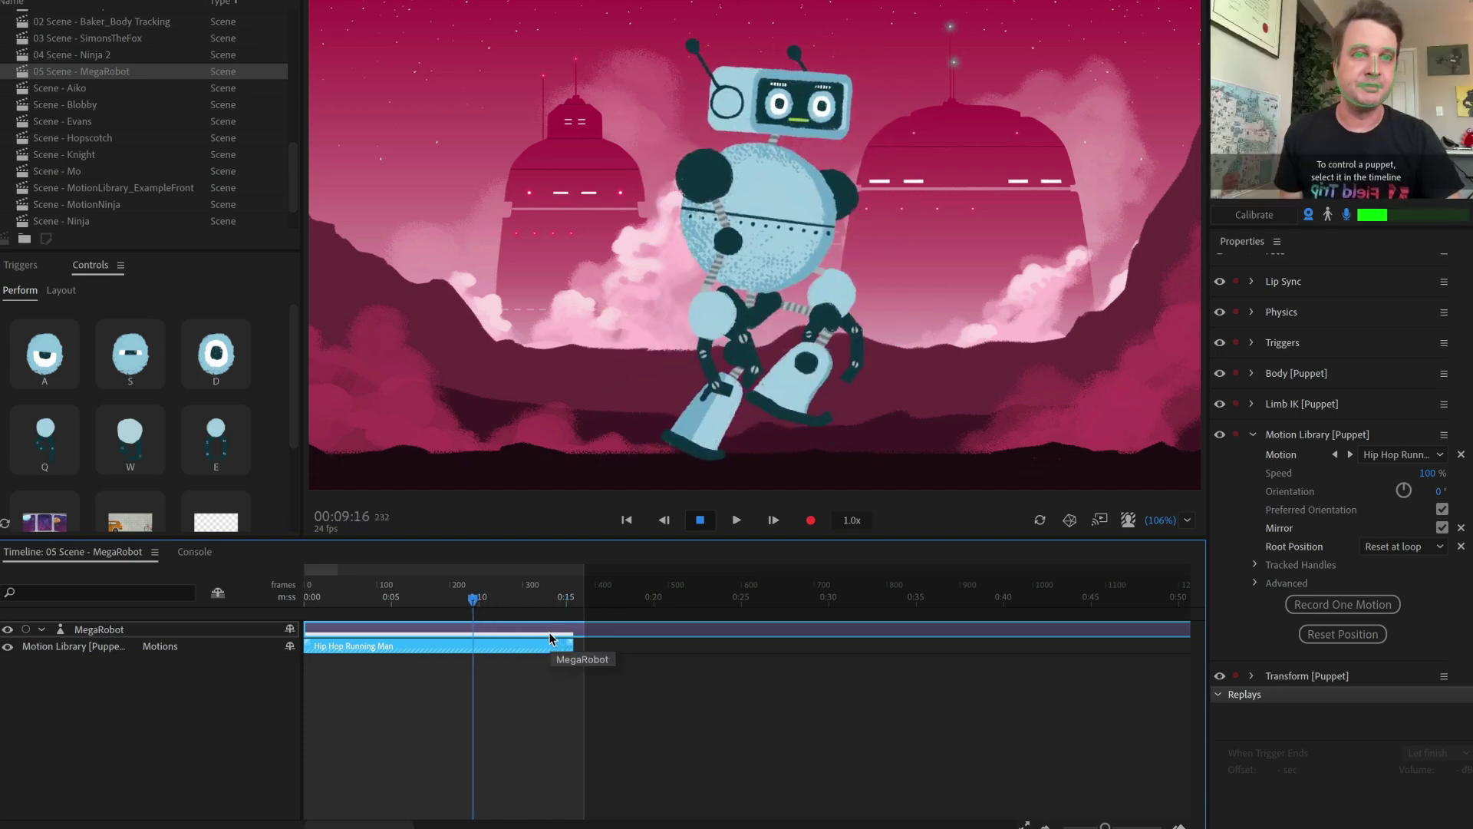
left_click(798, 735)
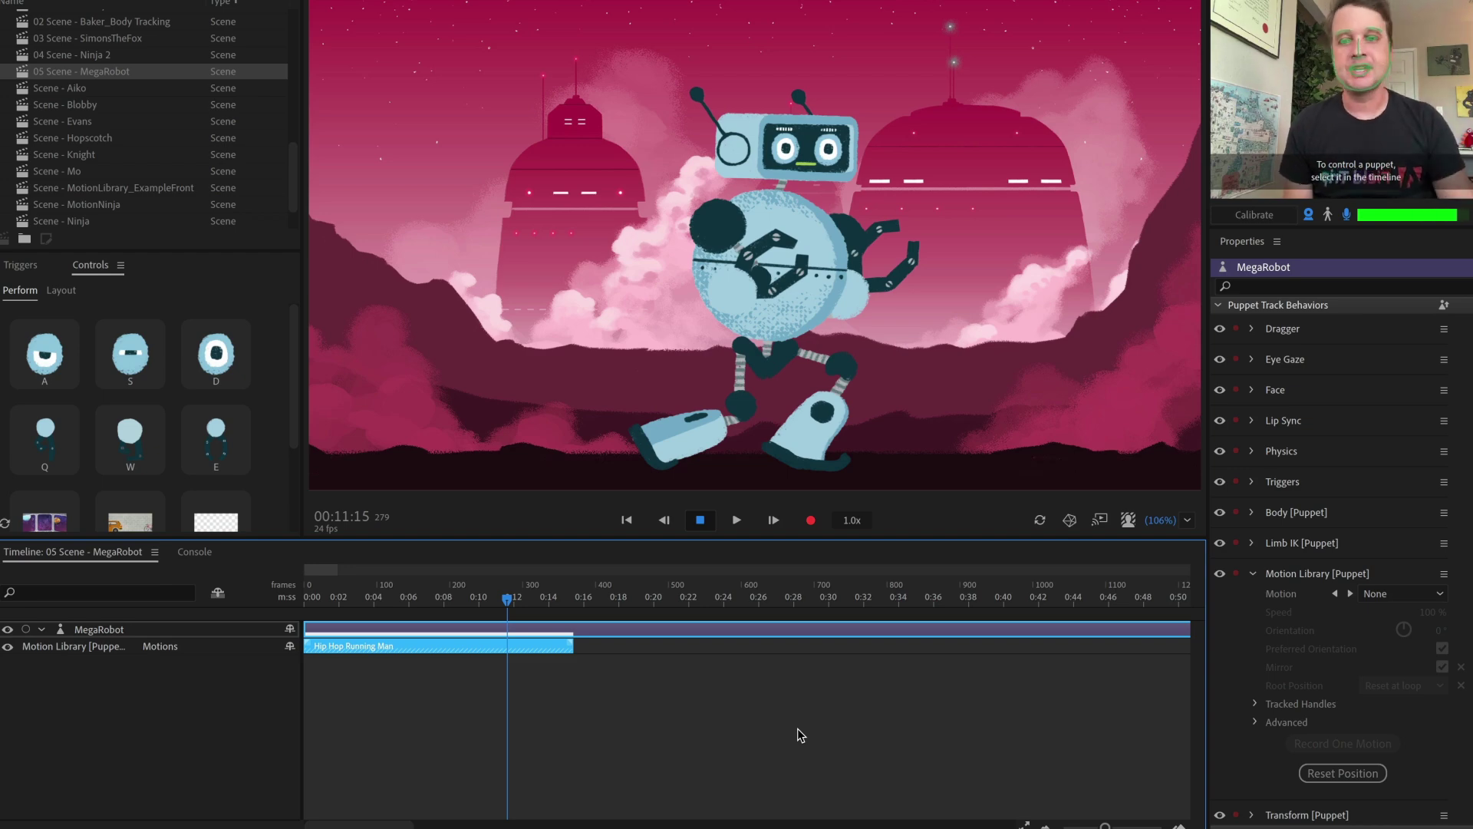
left_click(27, 630)
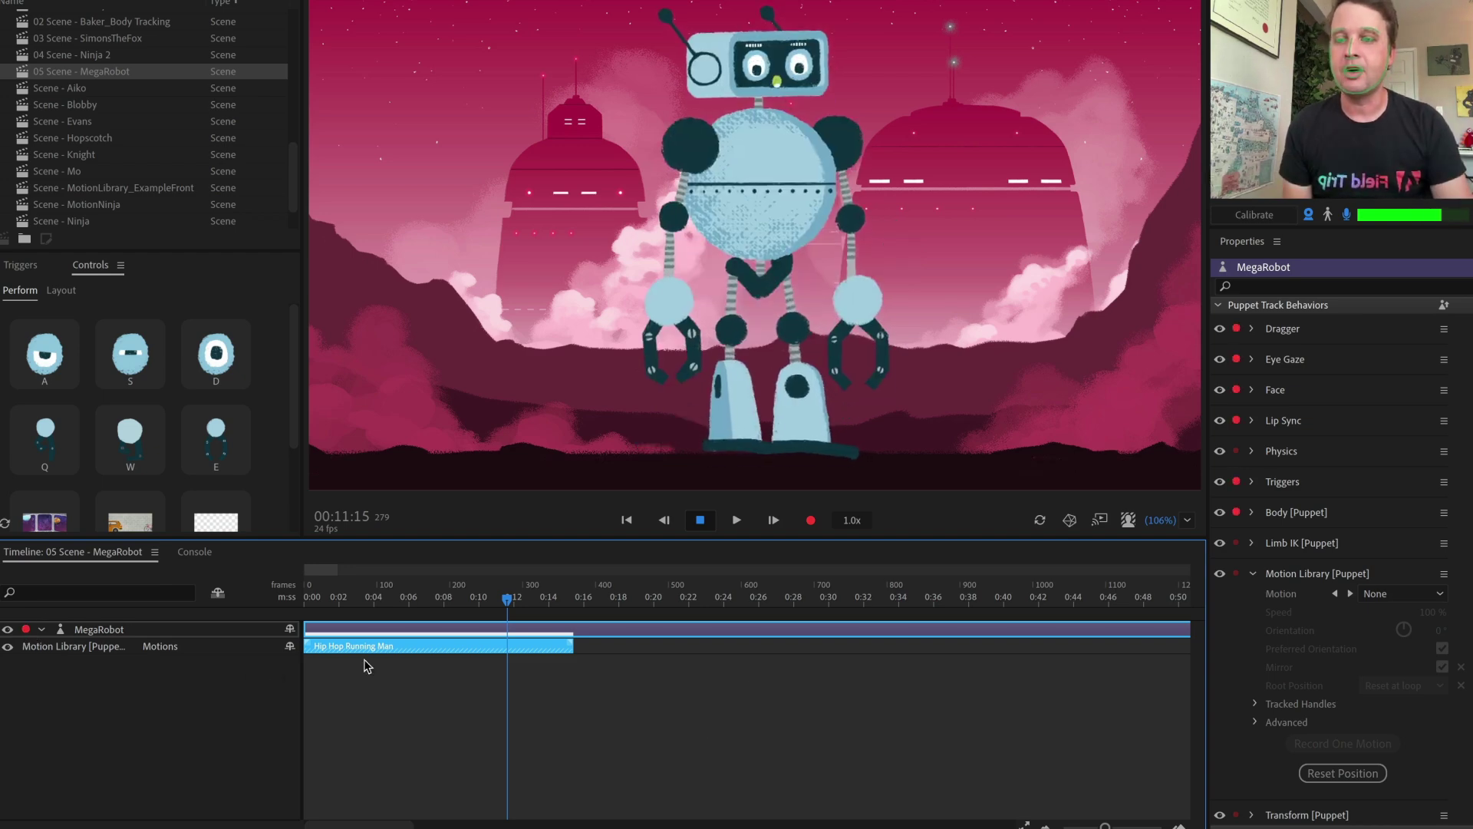
Record one Breakdance Uprock 2 motion for MegaRobot at 00:11:15 and extend its clip to about 0:18
left_click(1409, 595)
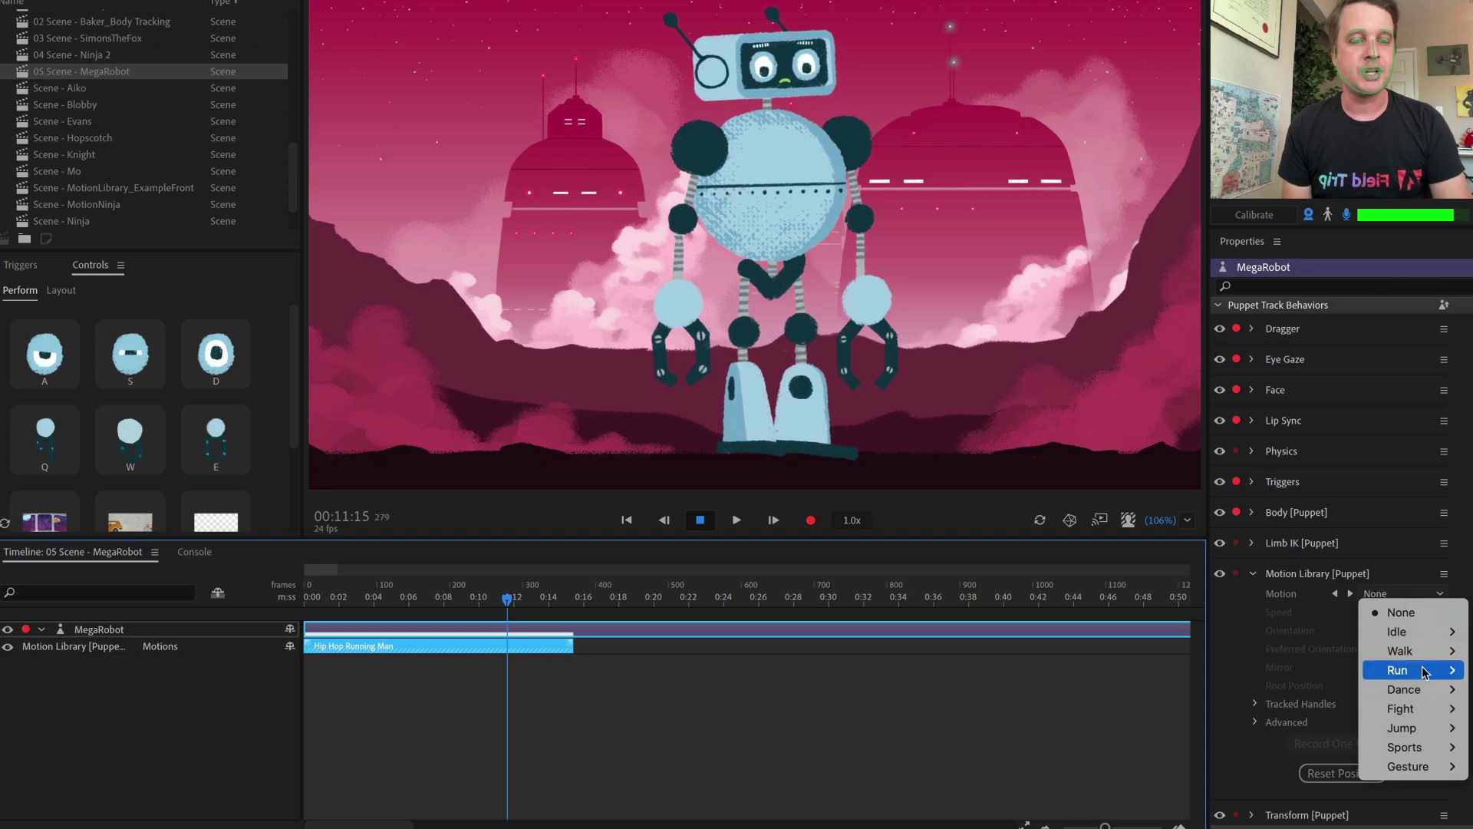
mouse_move(1422, 695)
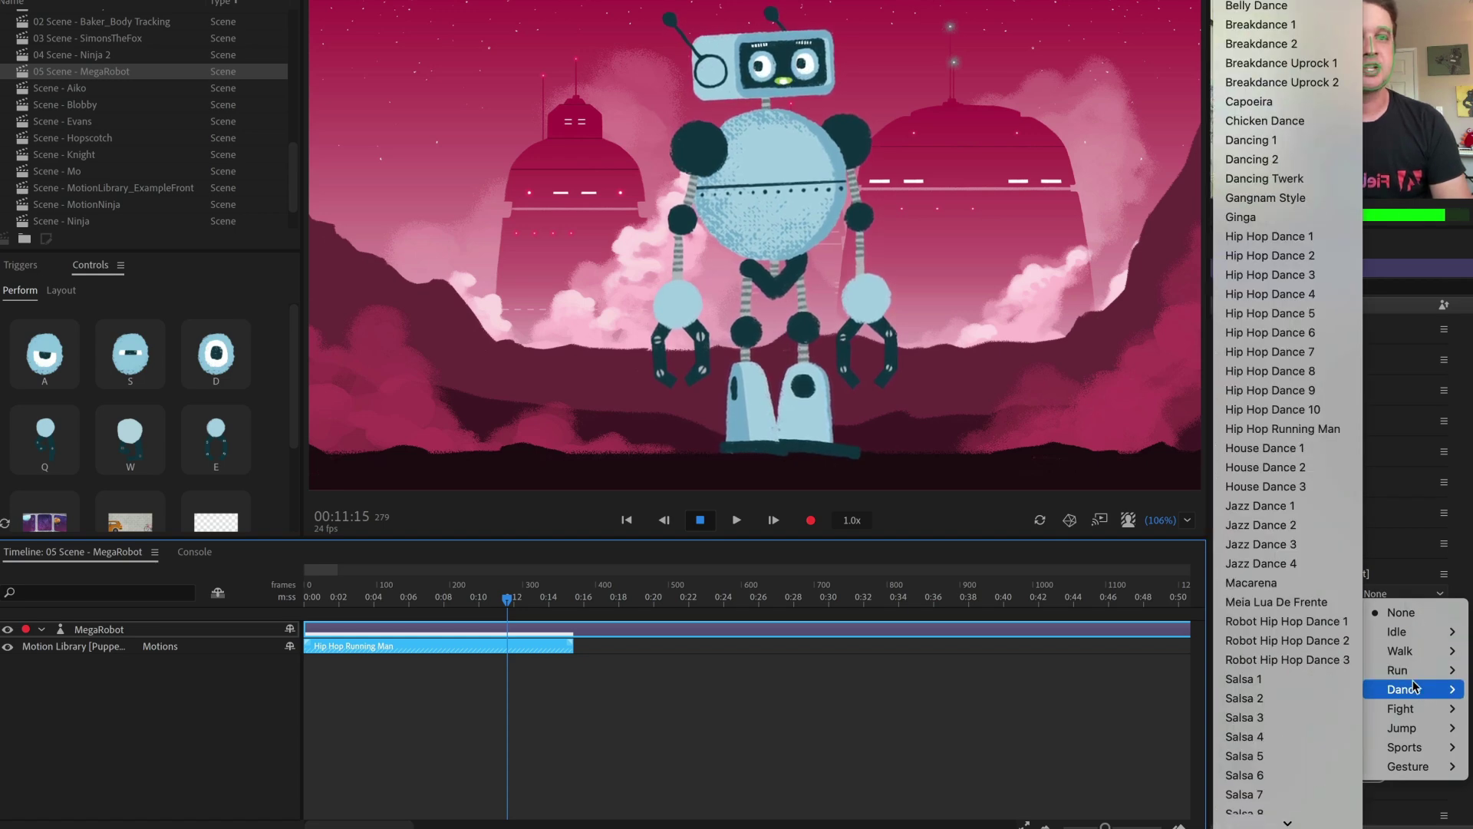
left_click(1302, 83)
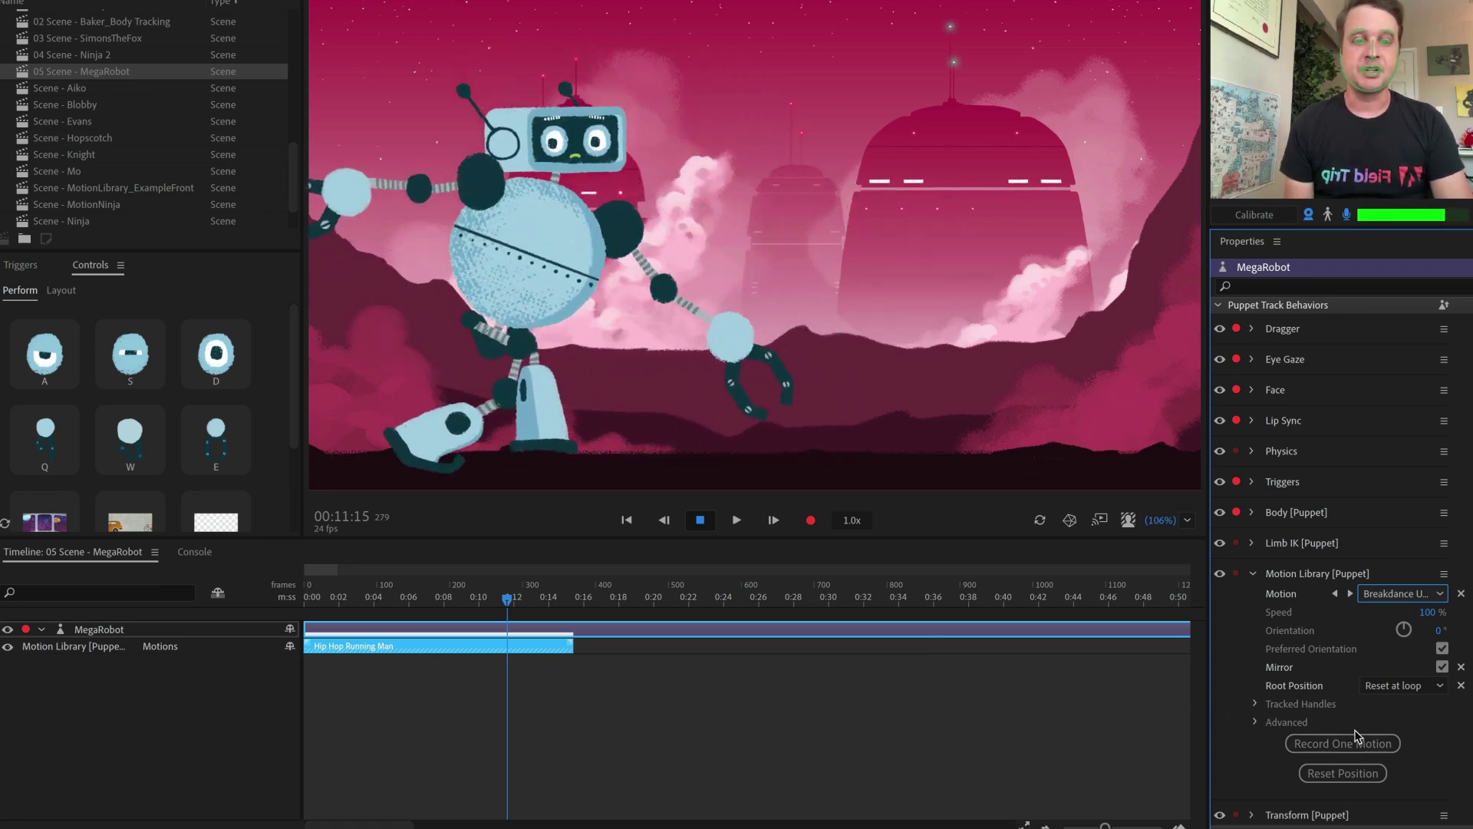
left_click(1322, 744)
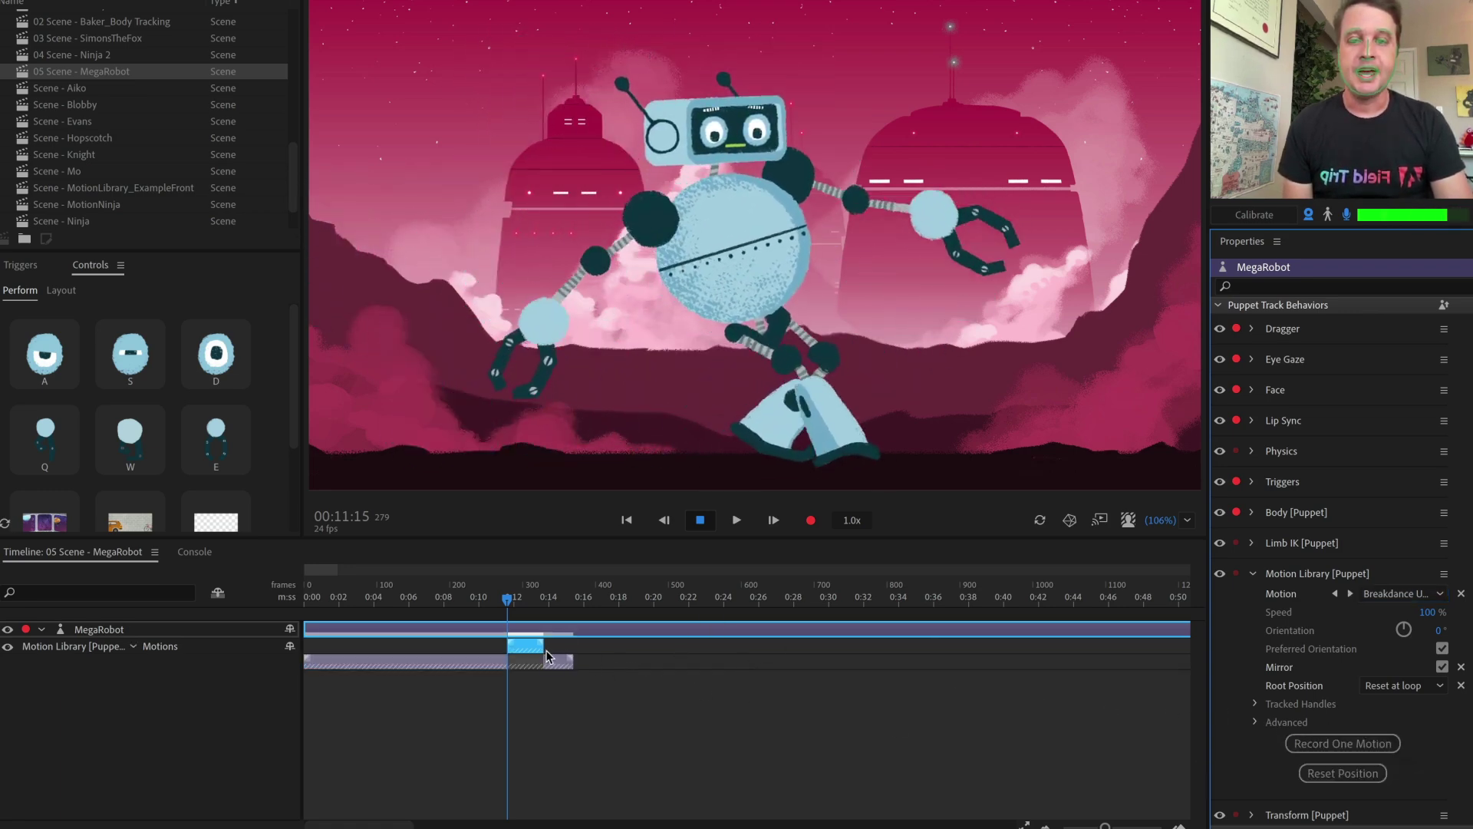
mouse_move(543, 649)
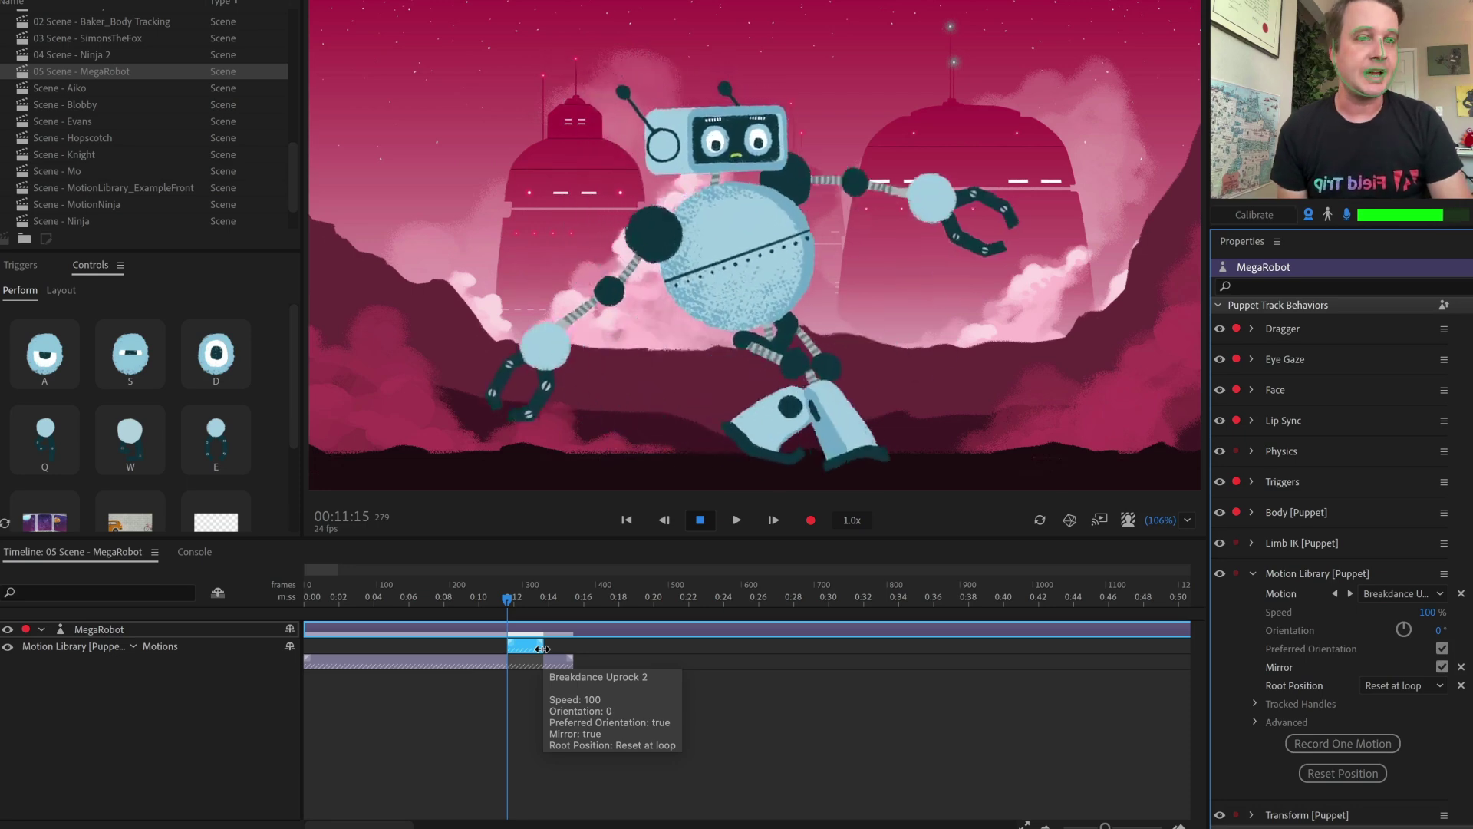
left_click_drag(543, 649, 615, 653)
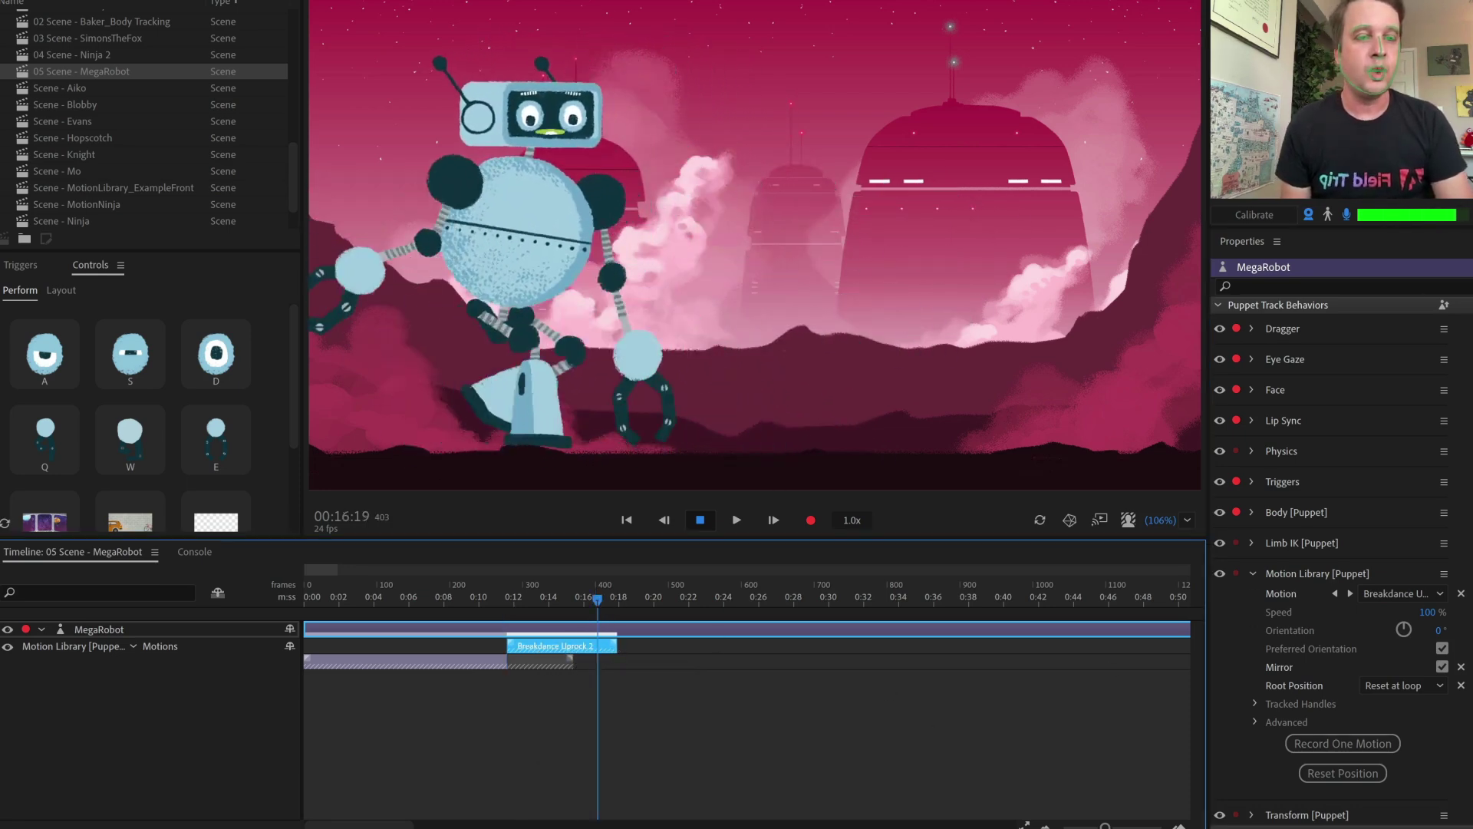
Set MegaRobot's motion to Salsa 3 and record one motion starting at 00:16:19
left_click(1417, 593)
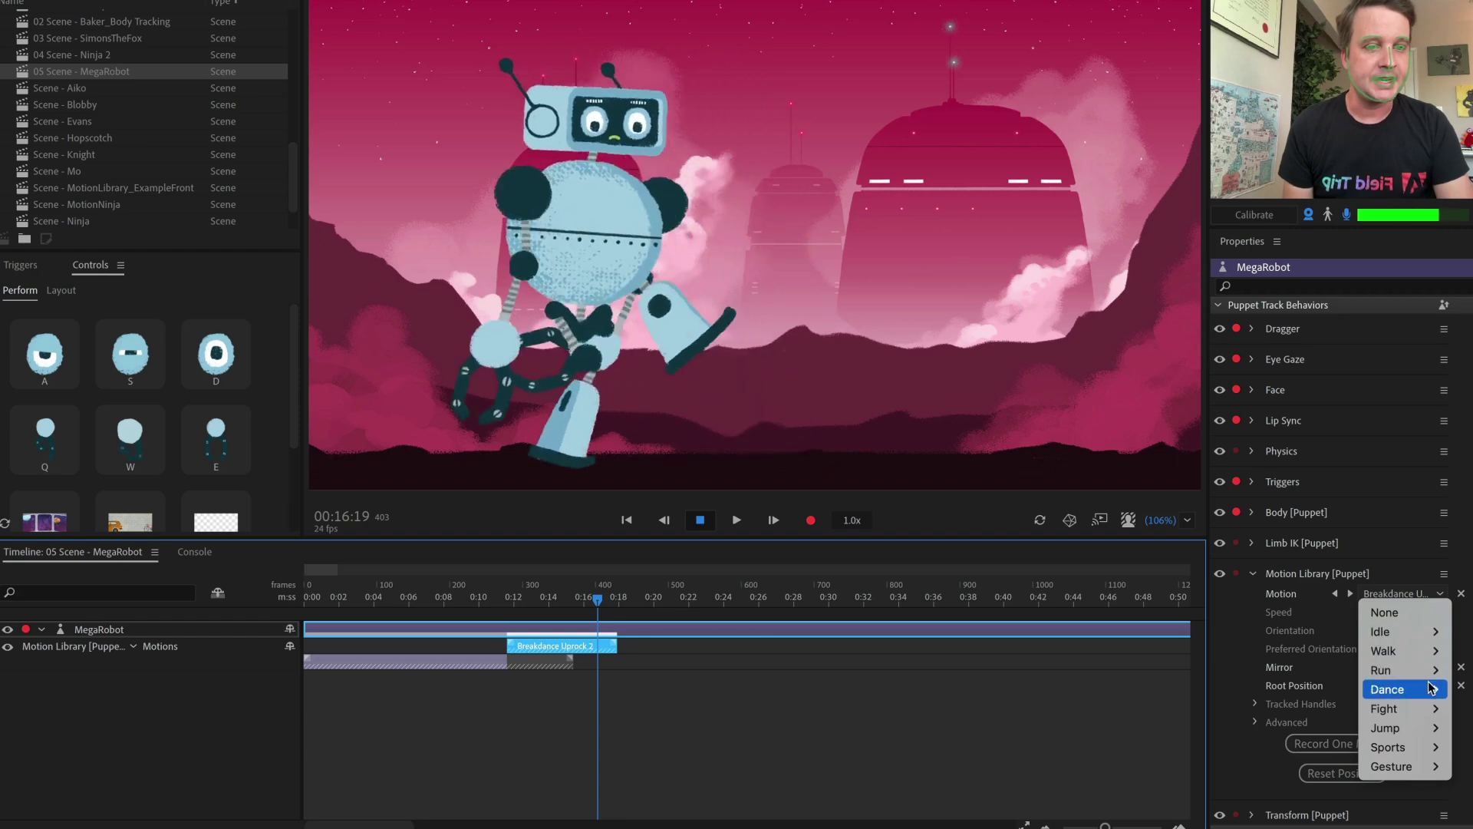
mouse_move(1431, 687)
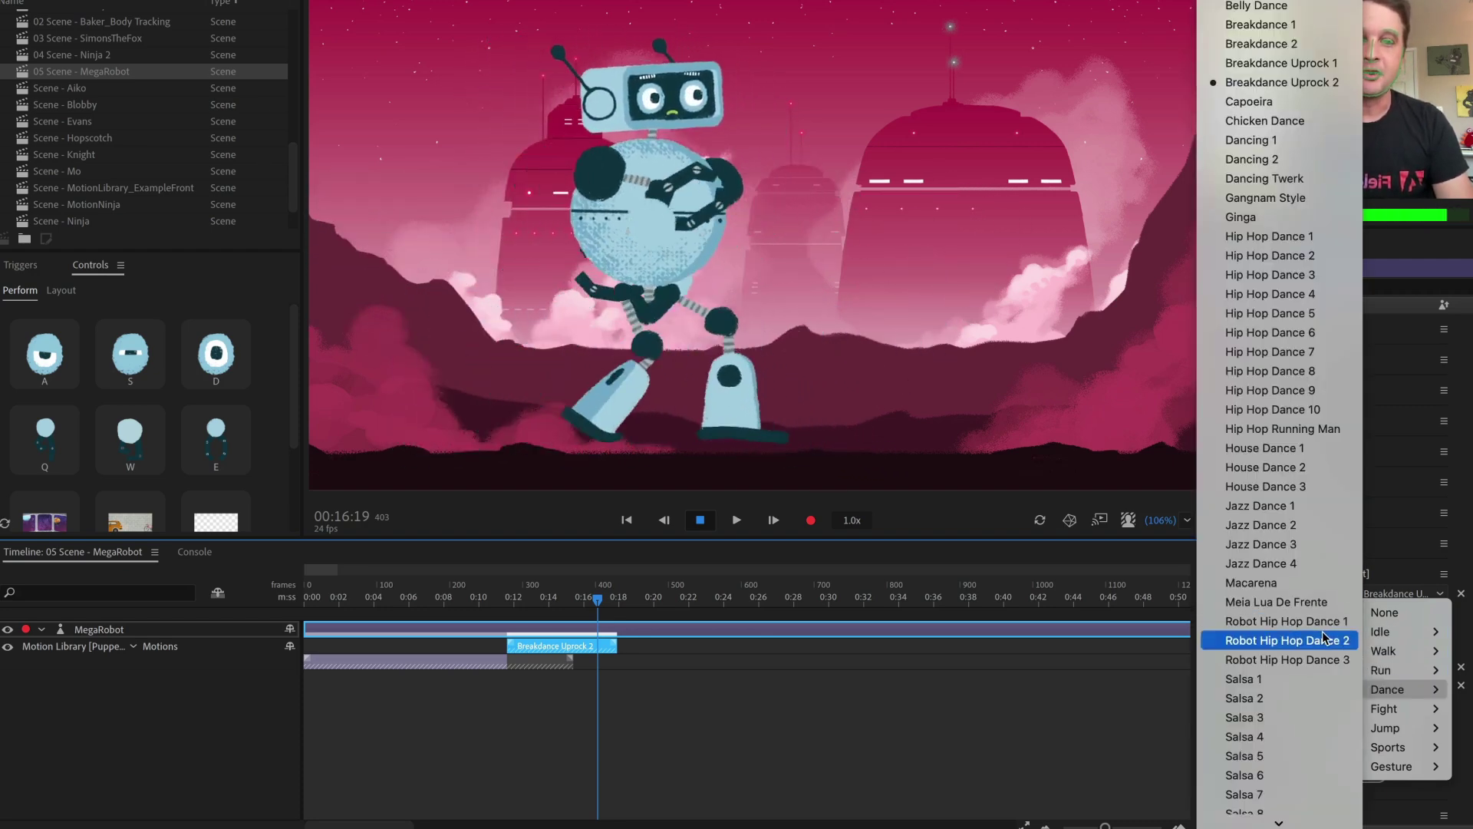
left_click(1308, 717)
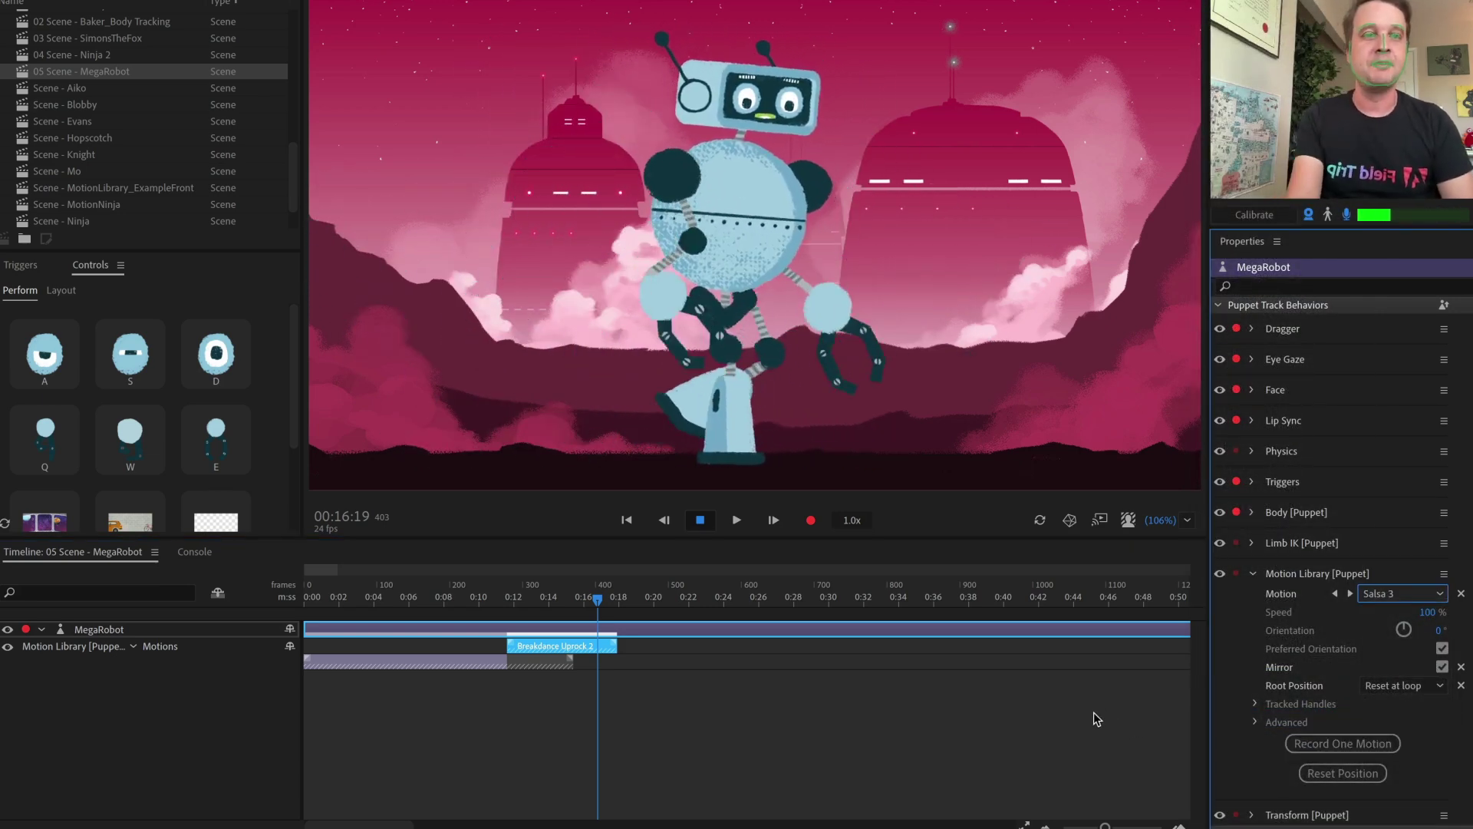
left_click(1376, 745)
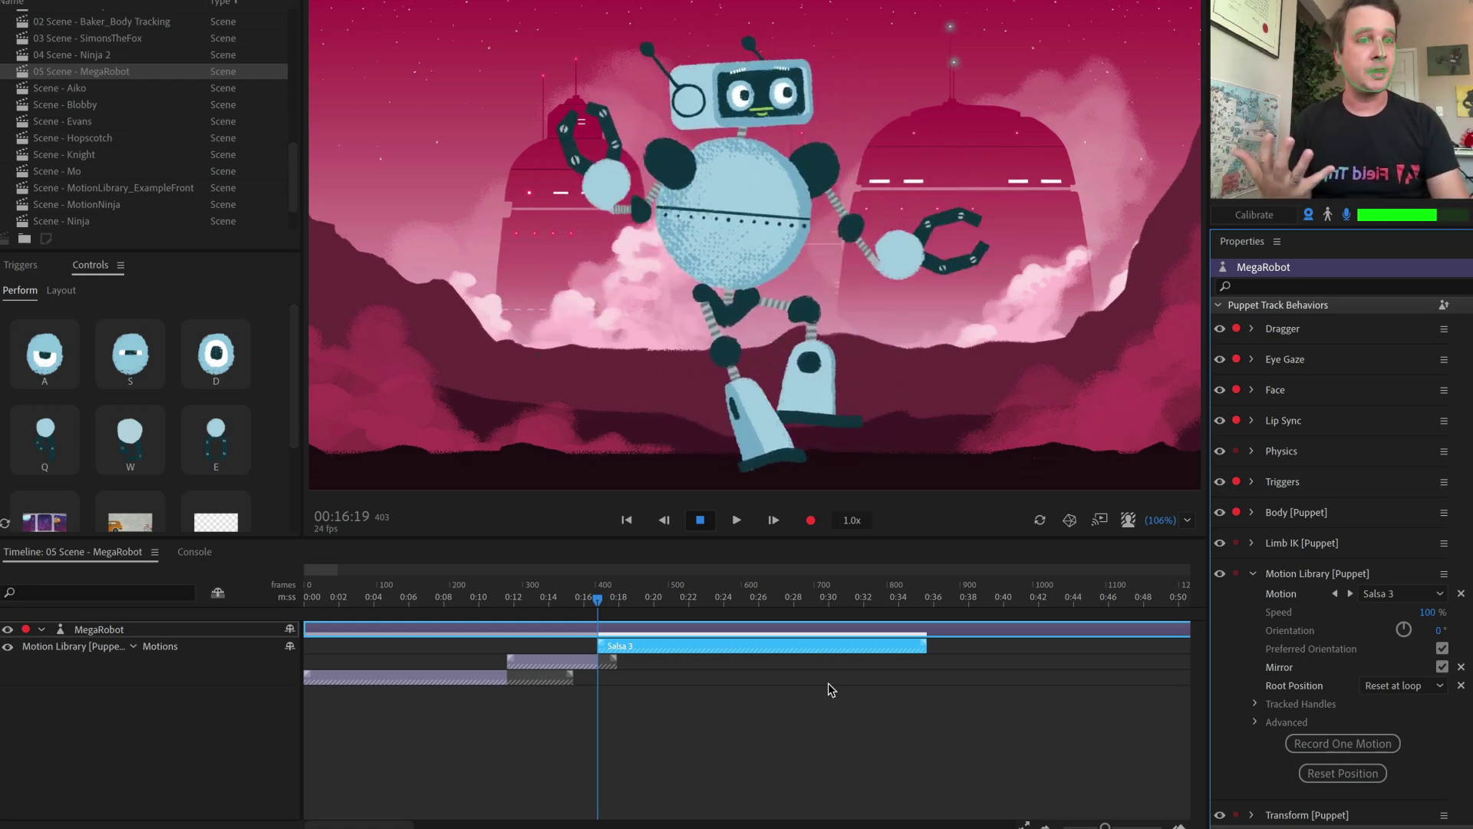
Add a blend-in of about 10 frames at the start of both the Breakdance Uprock 2 and Salsa 3 clips
key("=")
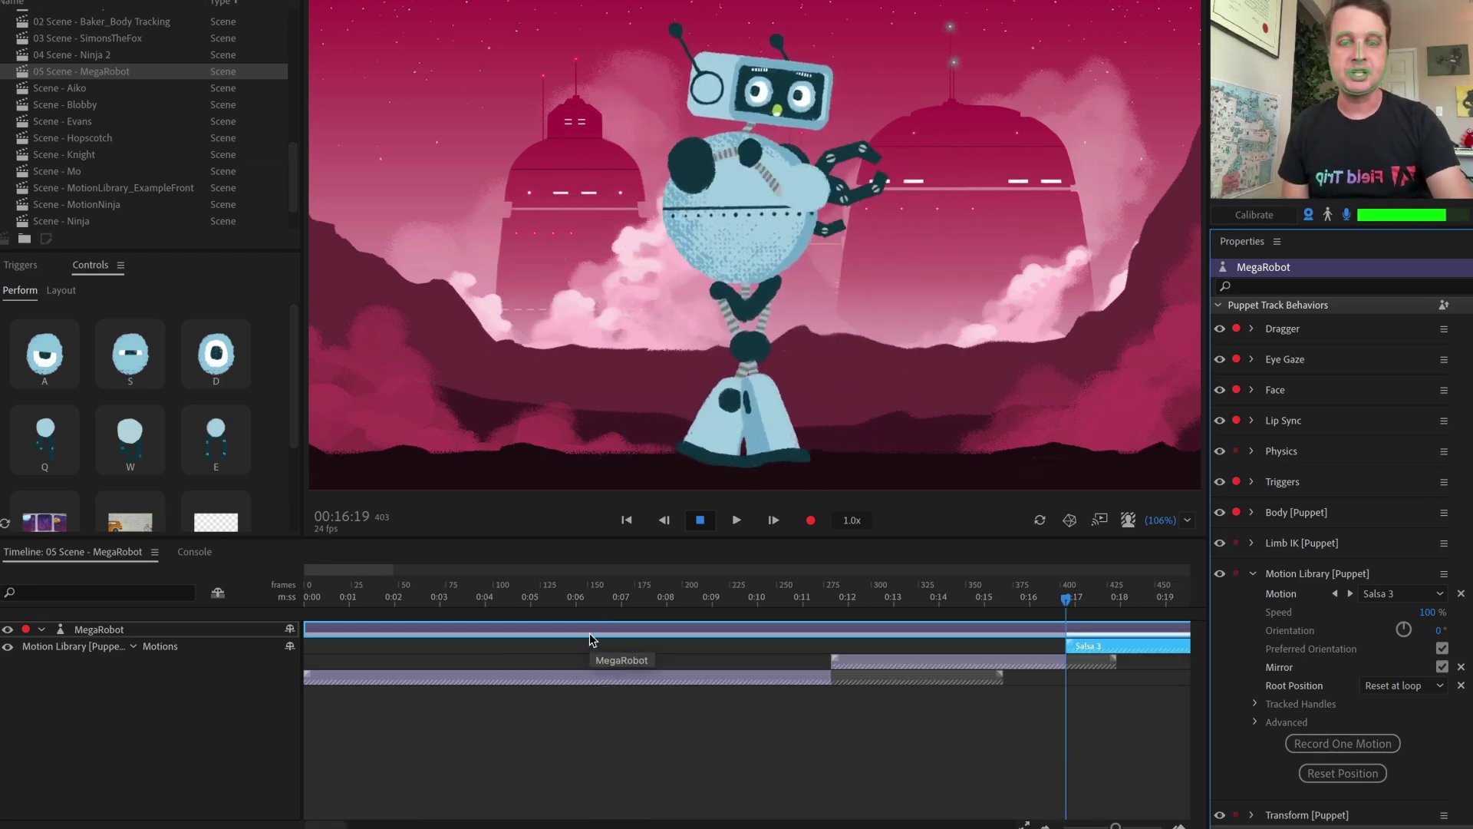
left_click_drag(1064, 602, 1145, 603)
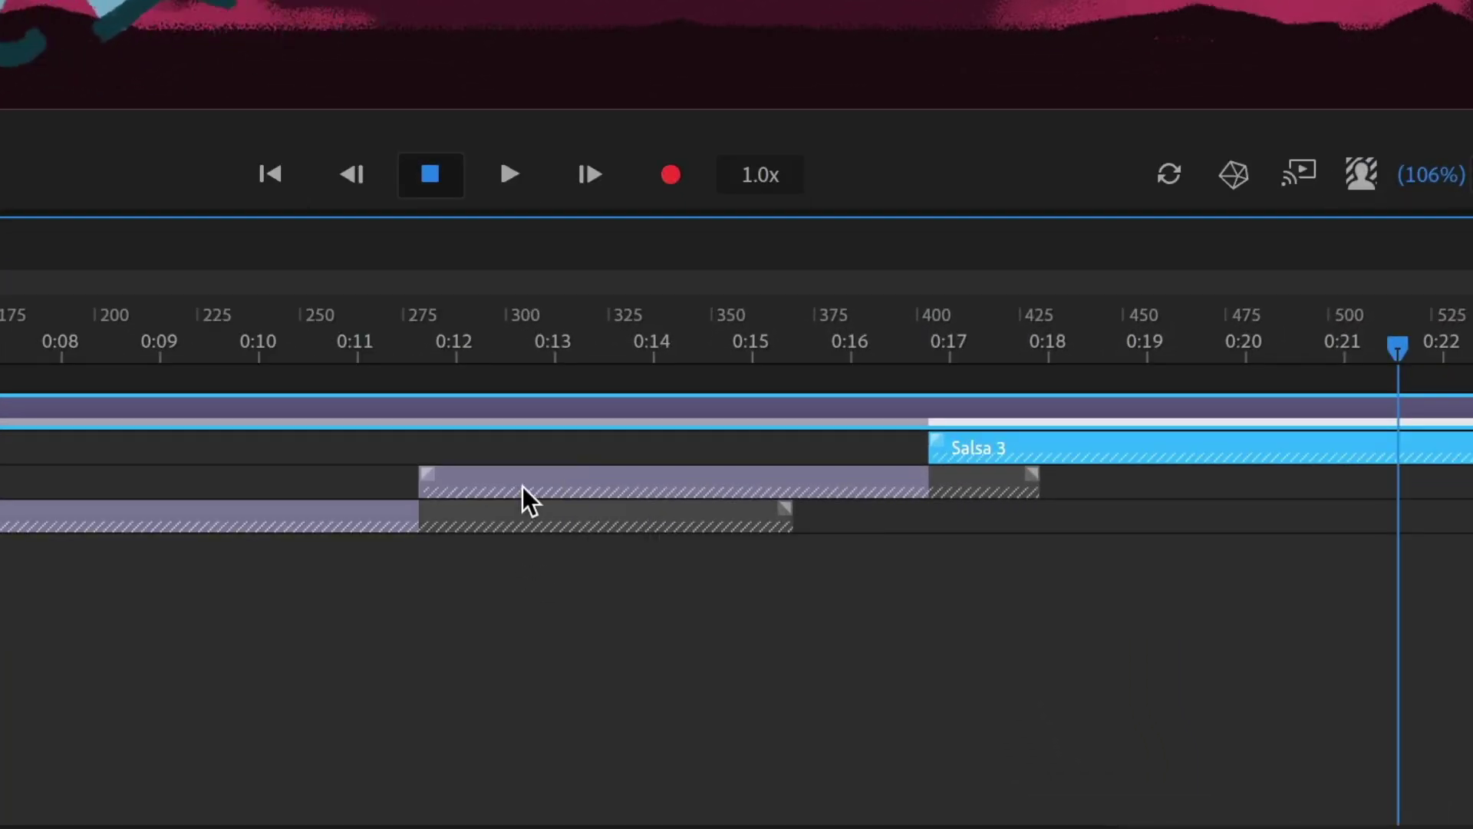
left_click(527, 491)
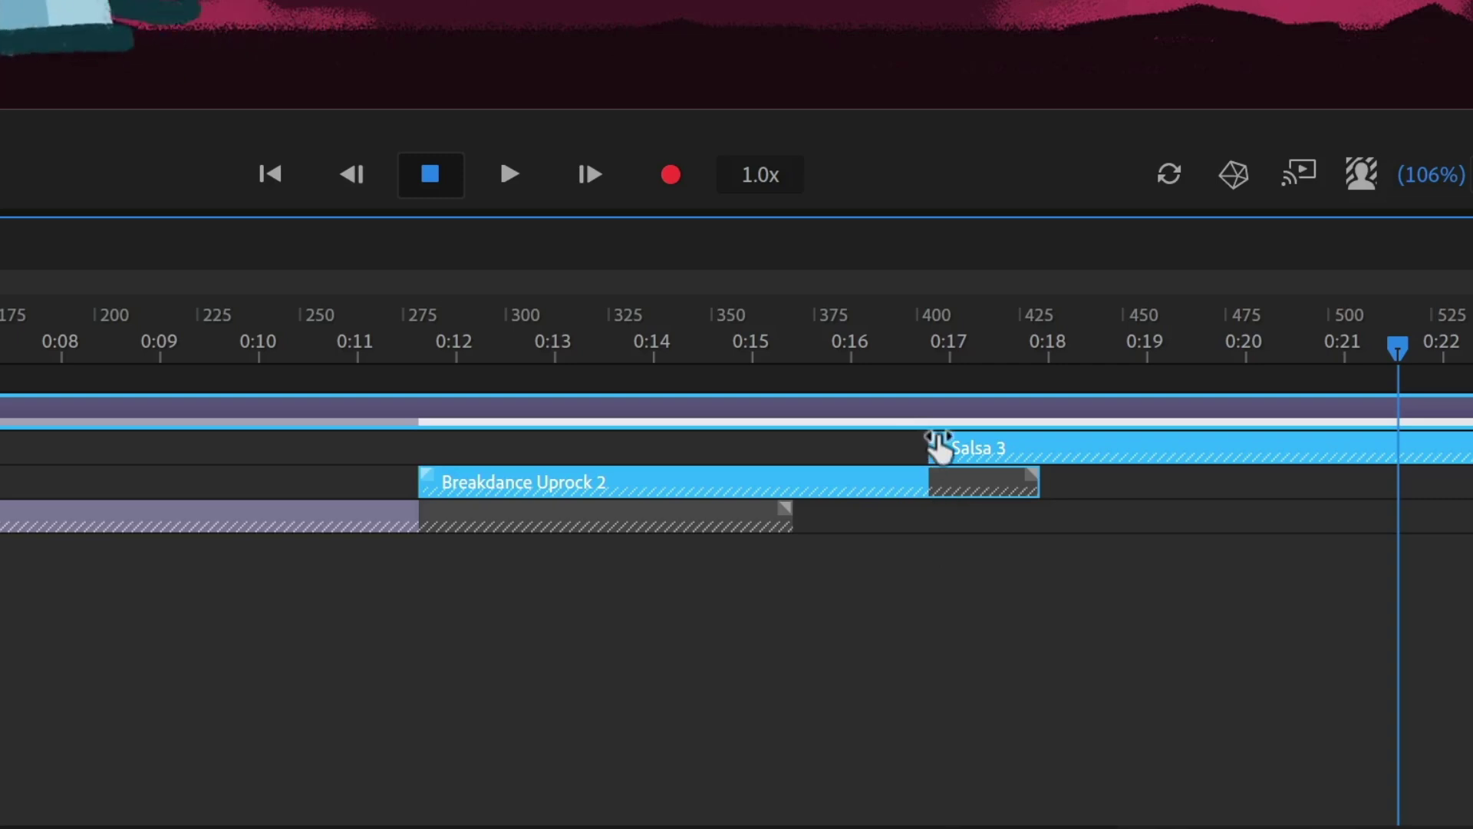
left_click_drag(955, 437, 967, 435)
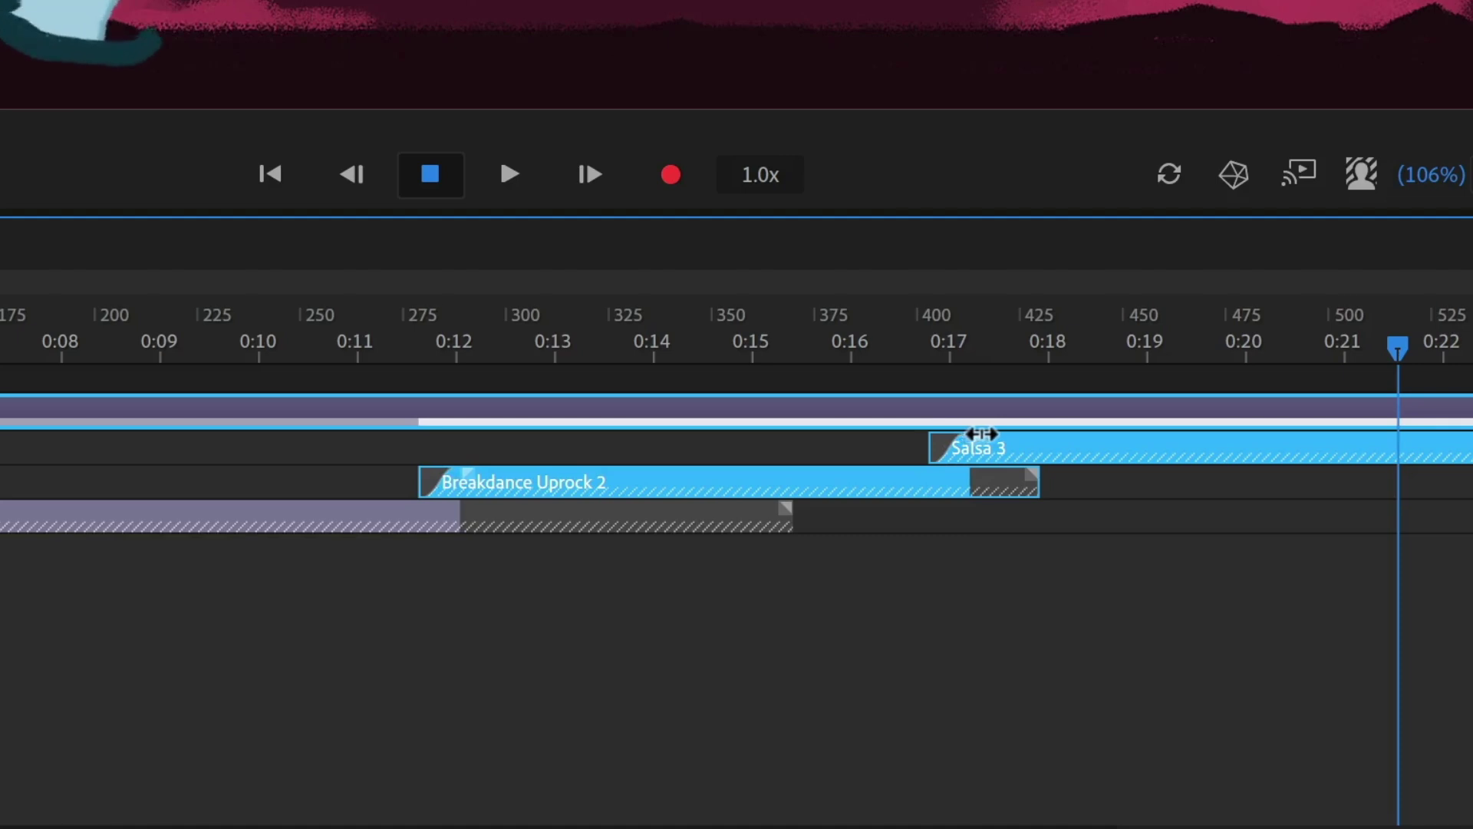
left_click(1047, 642)
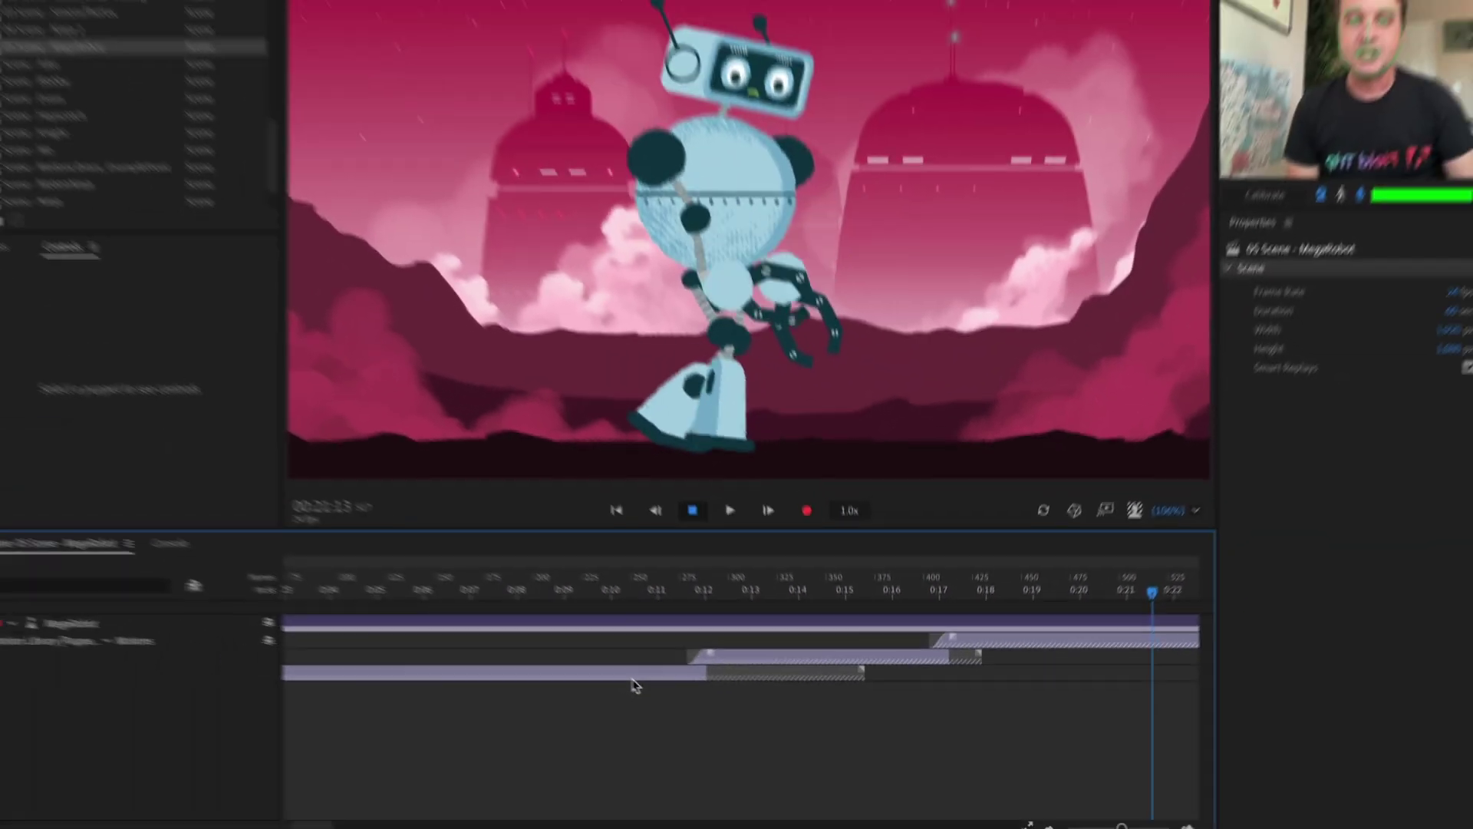
Scrub through the Hip Hop Running Man clip to 00:08:02, disarm the MegaRobot track and play the motion sequence
left_click(286, 520)
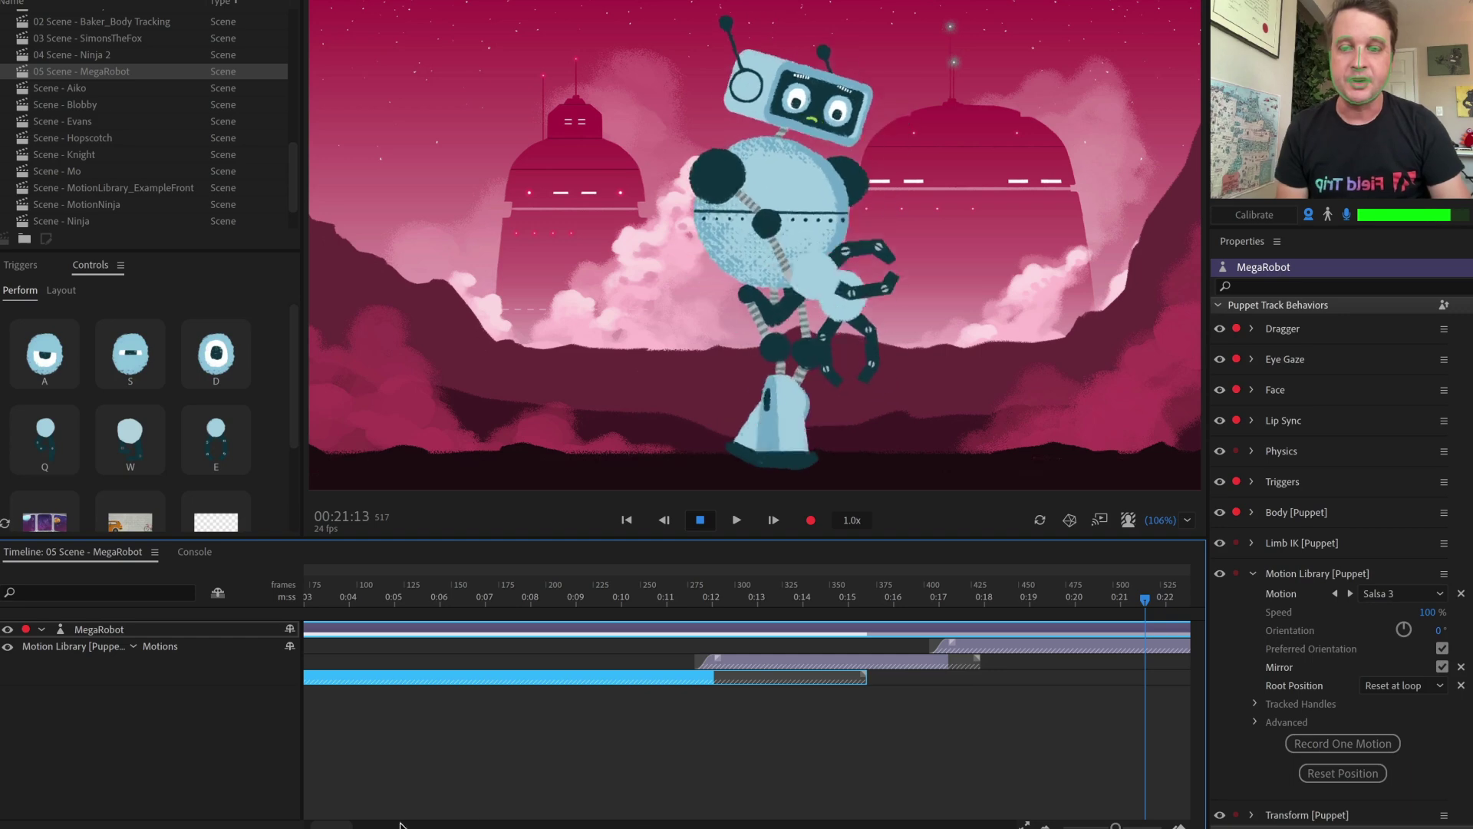
left_click_drag(331, 825, 322, 825)
left_click_drag(373, 600, 670, 600)
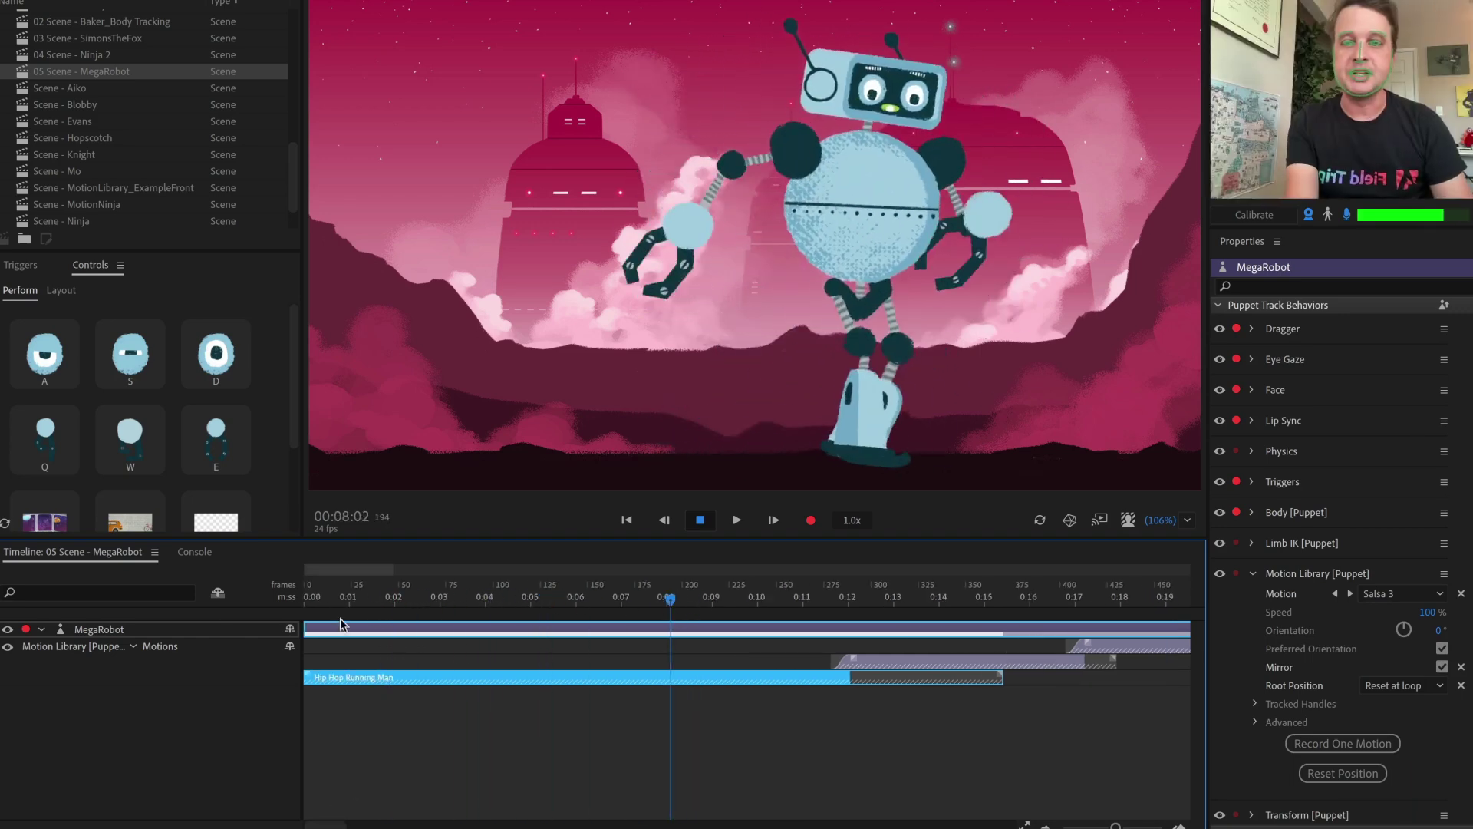
left_click(26, 630)
key("space")
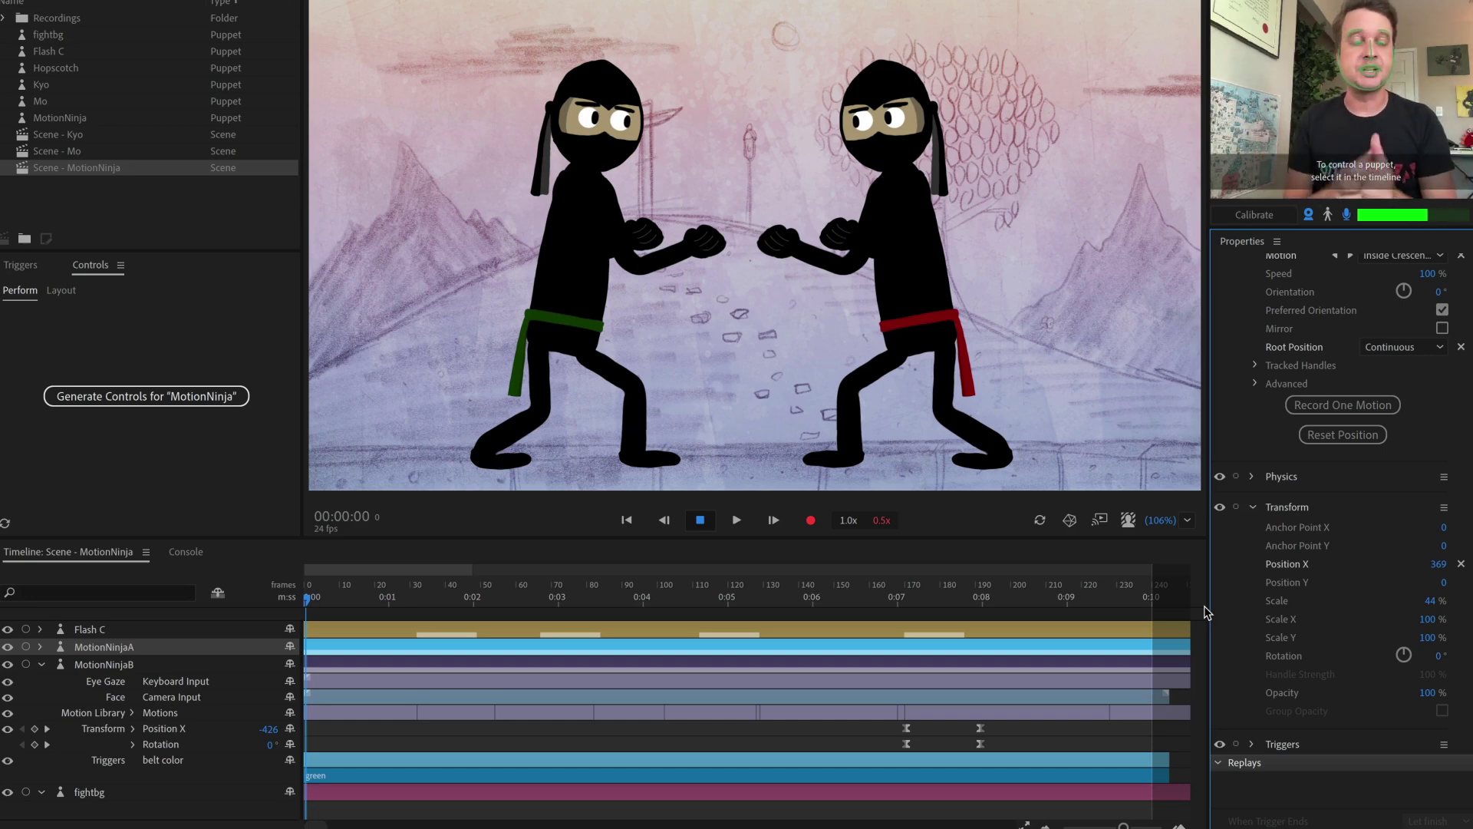
Play the MotionNinja scene and examine MotionNinjaA's motion clips in order, including Flying Kick 2 and Inside Crescent Kick, while scrubbing the timeline
key("space")
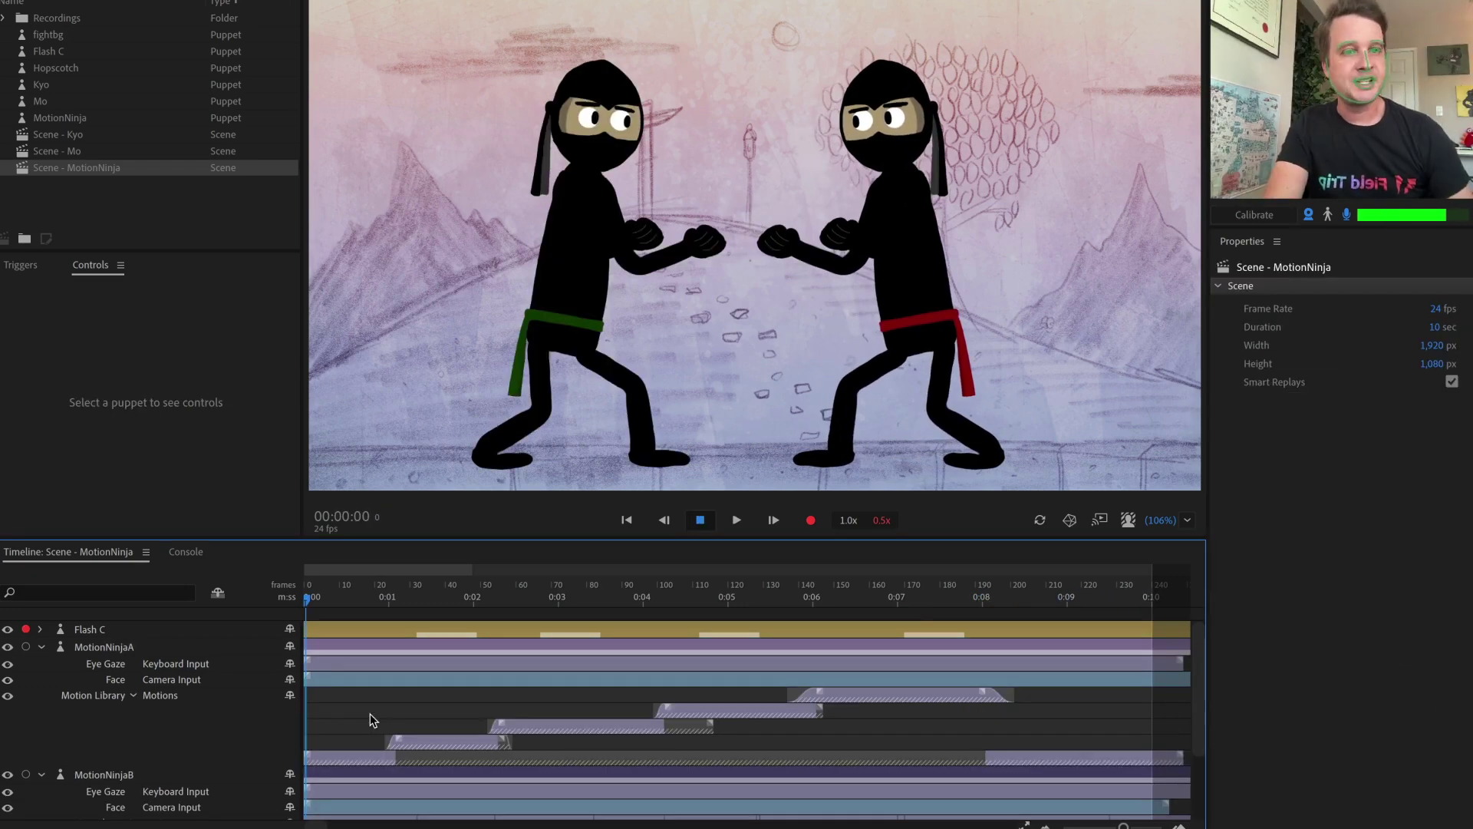
left_click(348, 759)
left_click_drag(309, 602, 514, 608)
left_click(450, 742)
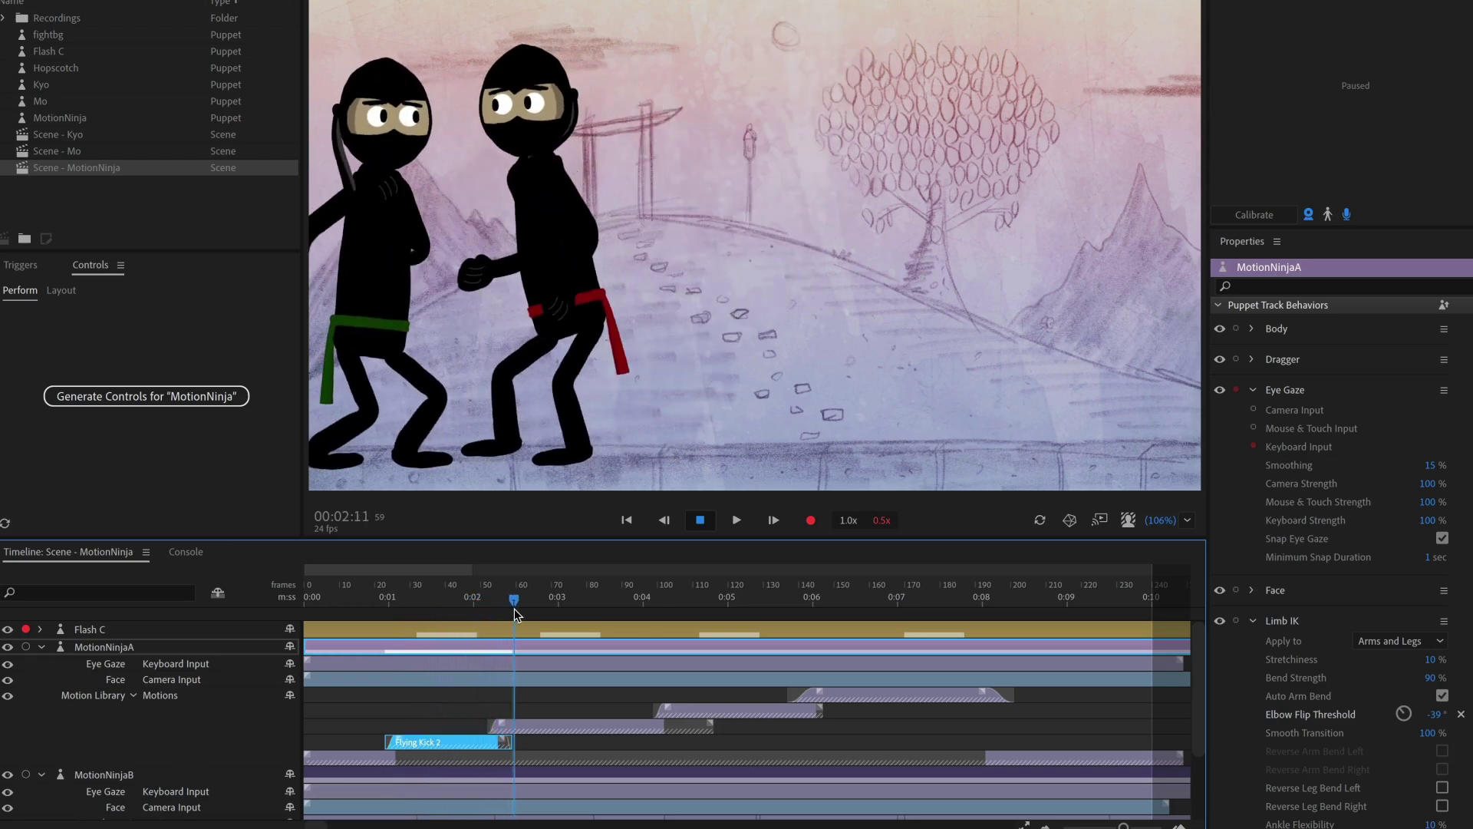
left_click(557, 729)
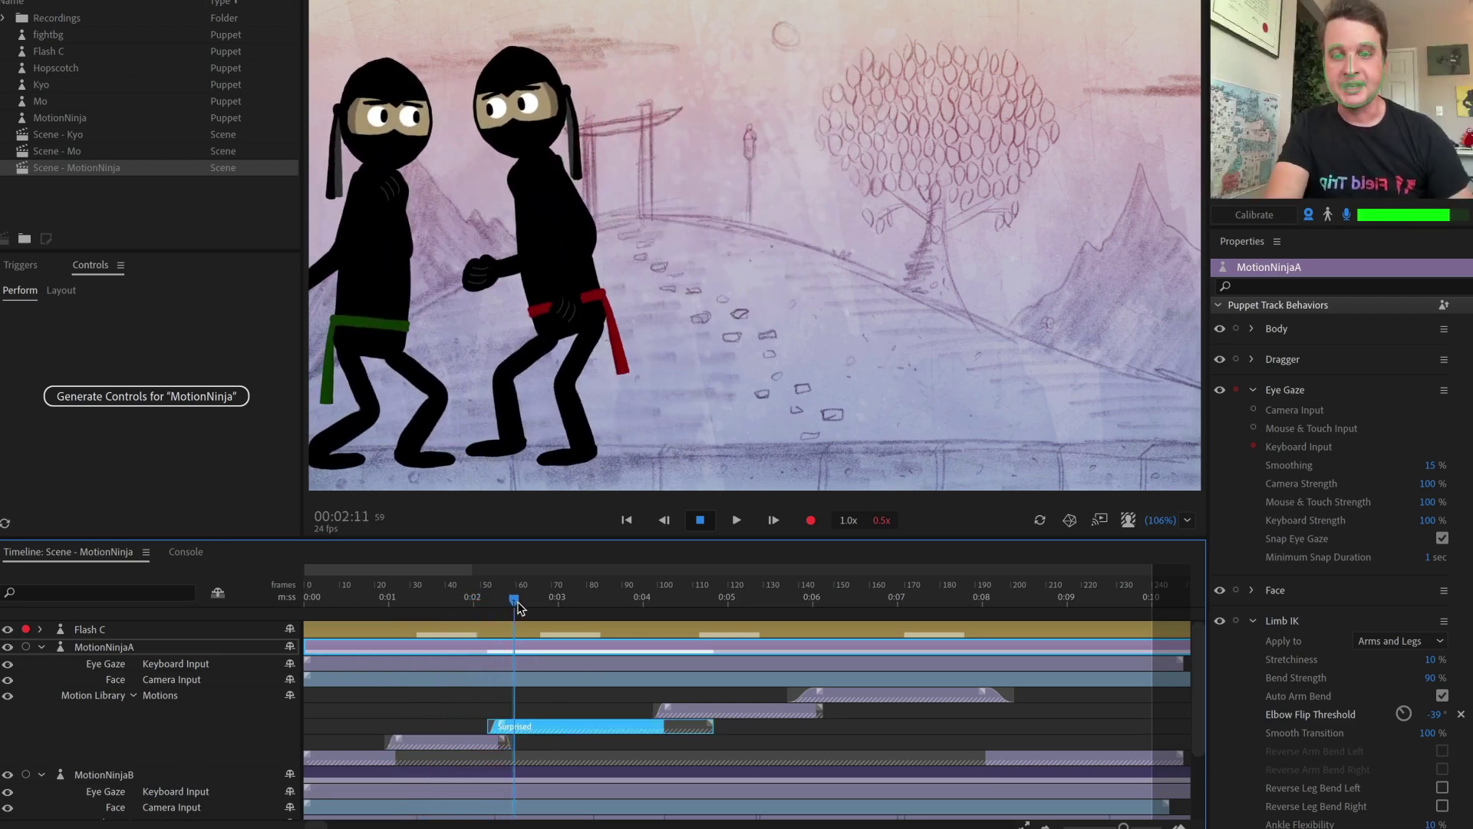
left_click_drag(516, 606, 835, 623)
left_click(744, 707)
left_click(884, 698)
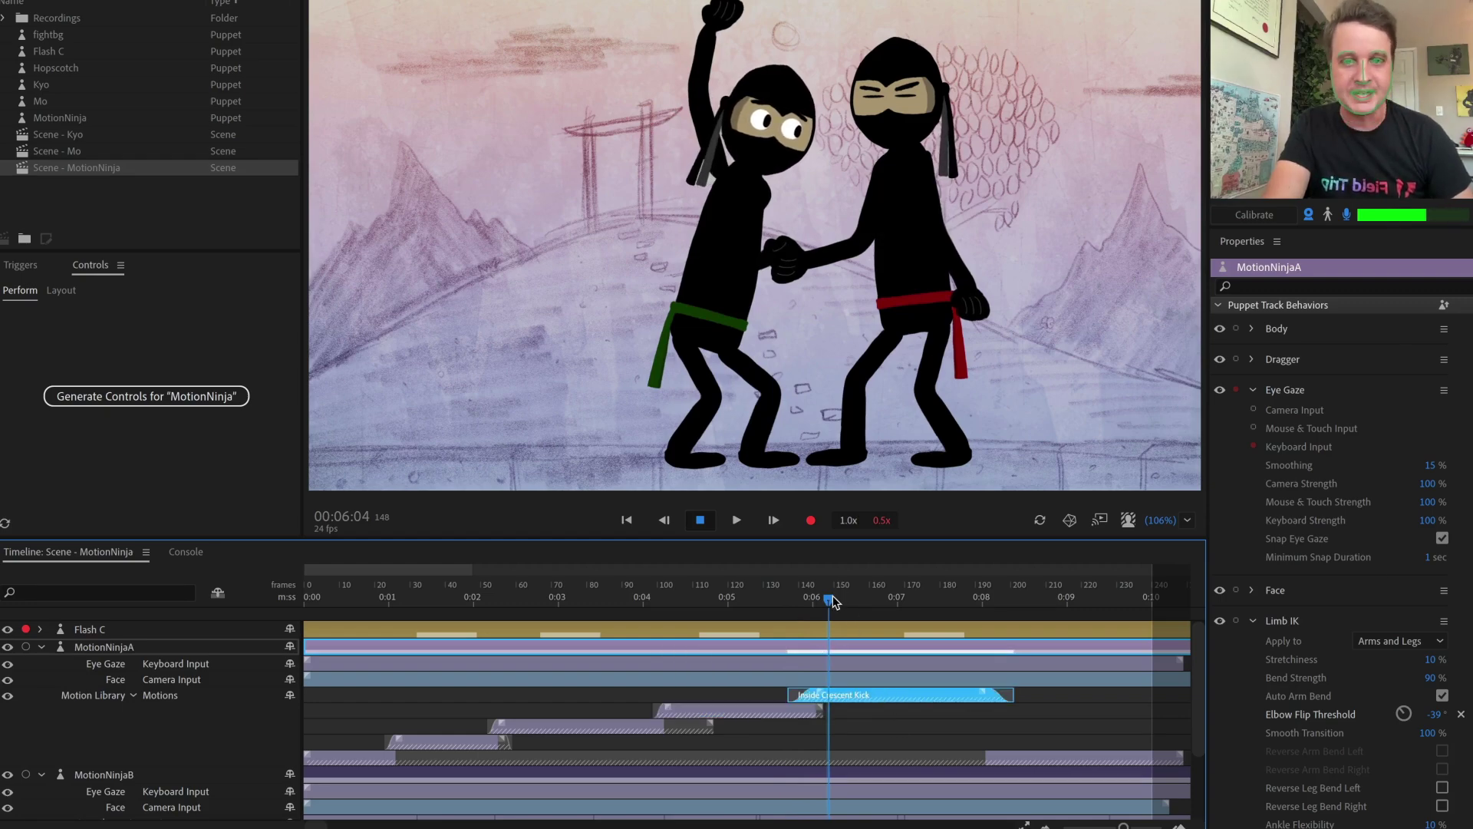
left_click_drag(835, 602, 1037, 616)
left_click(1071, 753)
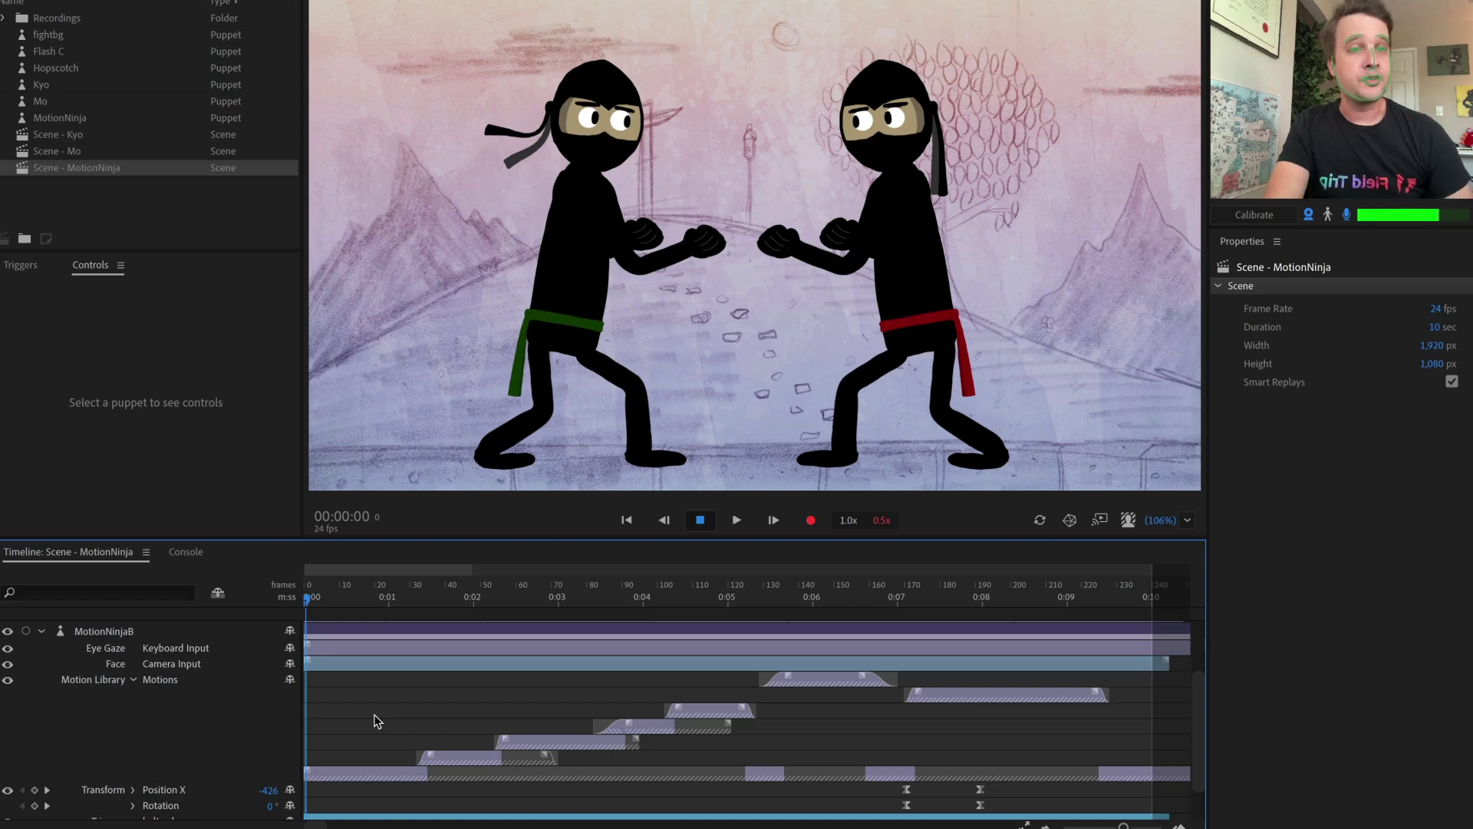
Examine MotionNinjaB's motion clips from Fight Idle 1 through Get Hit On Head Hard while scrubbing from 0:00 to 00:07:06
left_click(383, 771)
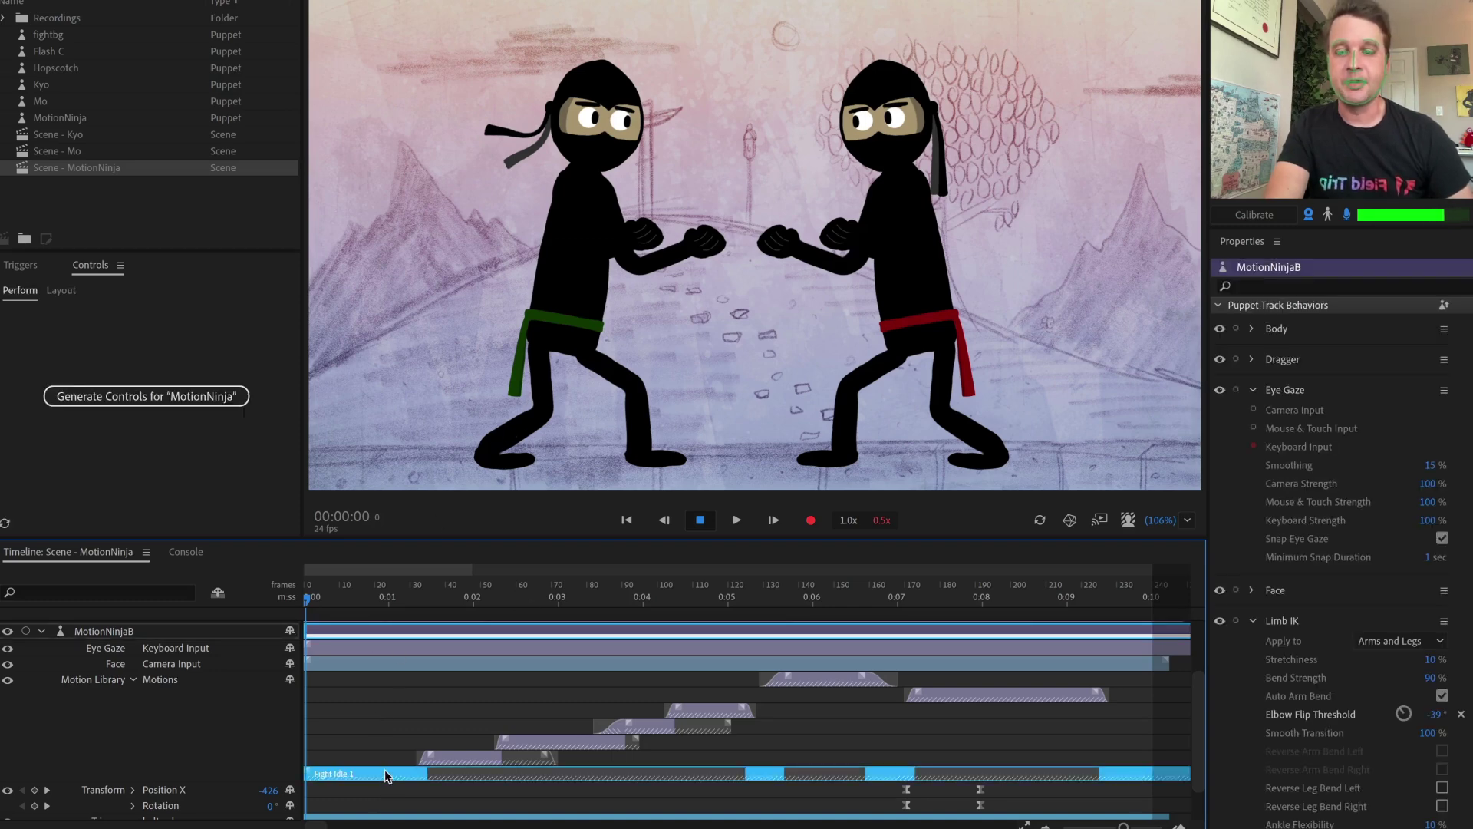
left_click(329, 605)
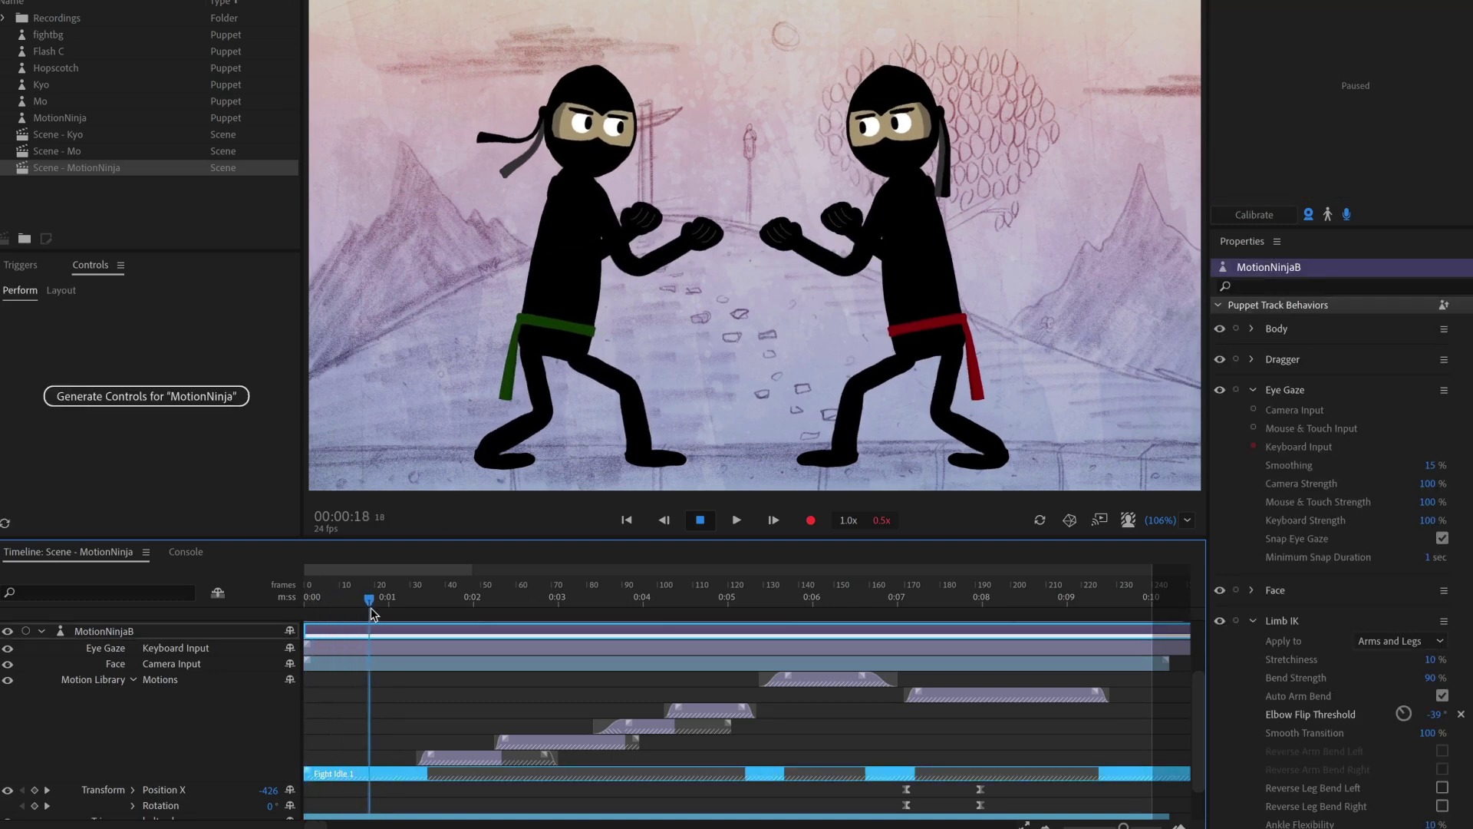
left_click(462, 755)
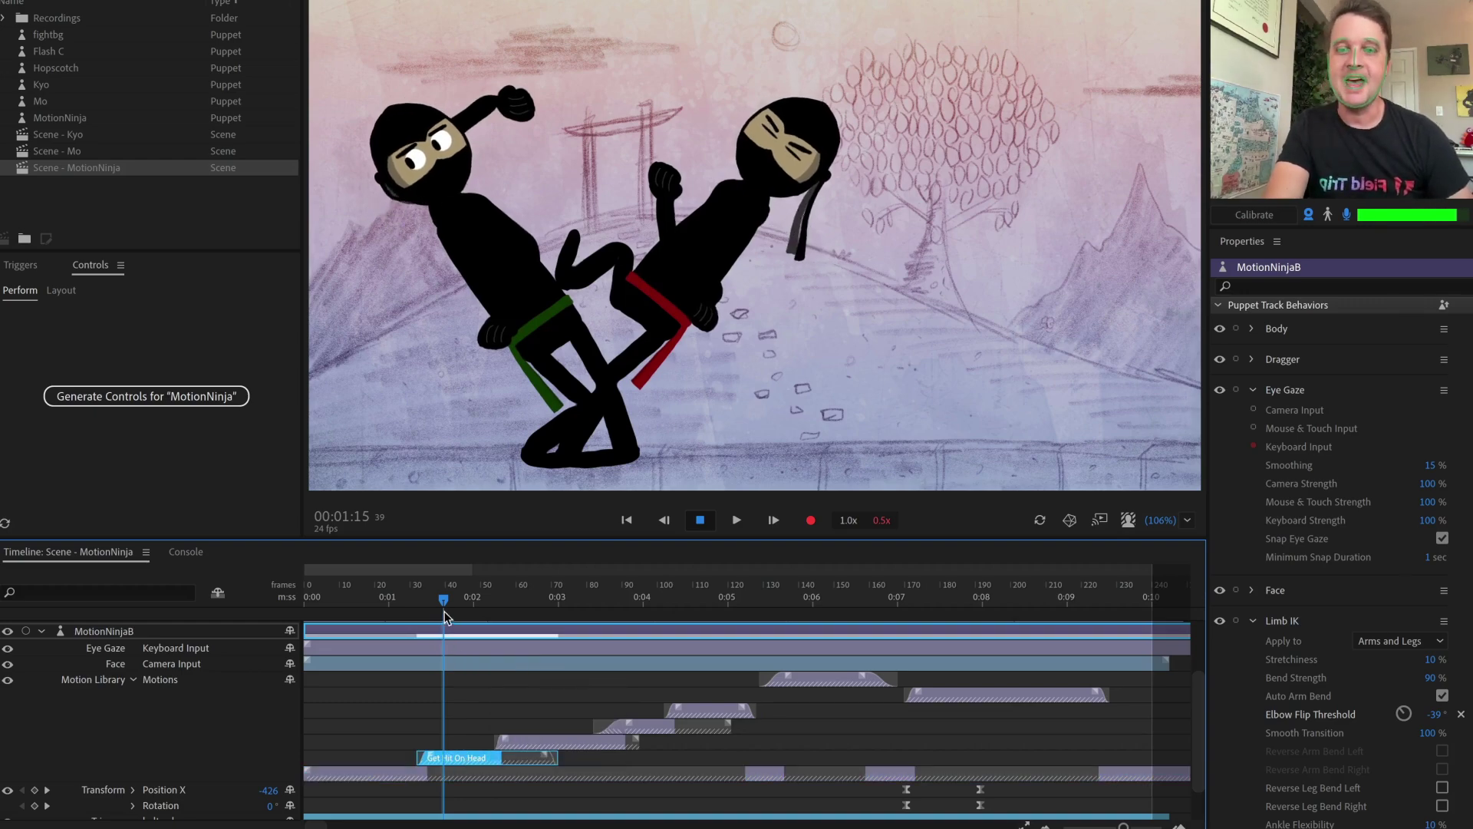
left_click_drag(450, 615, 517, 614)
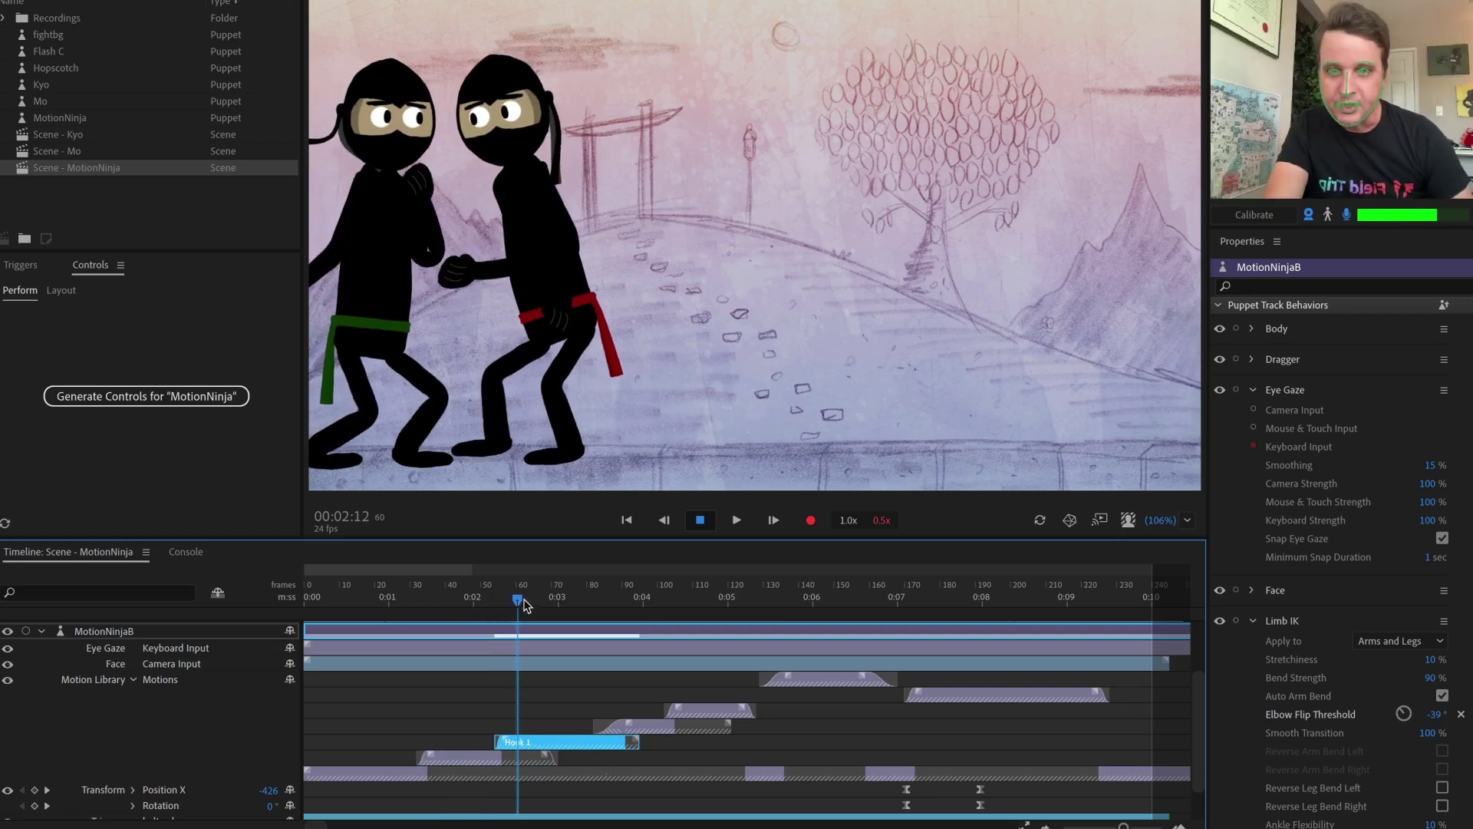
left_click_drag(518, 604, 620, 603)
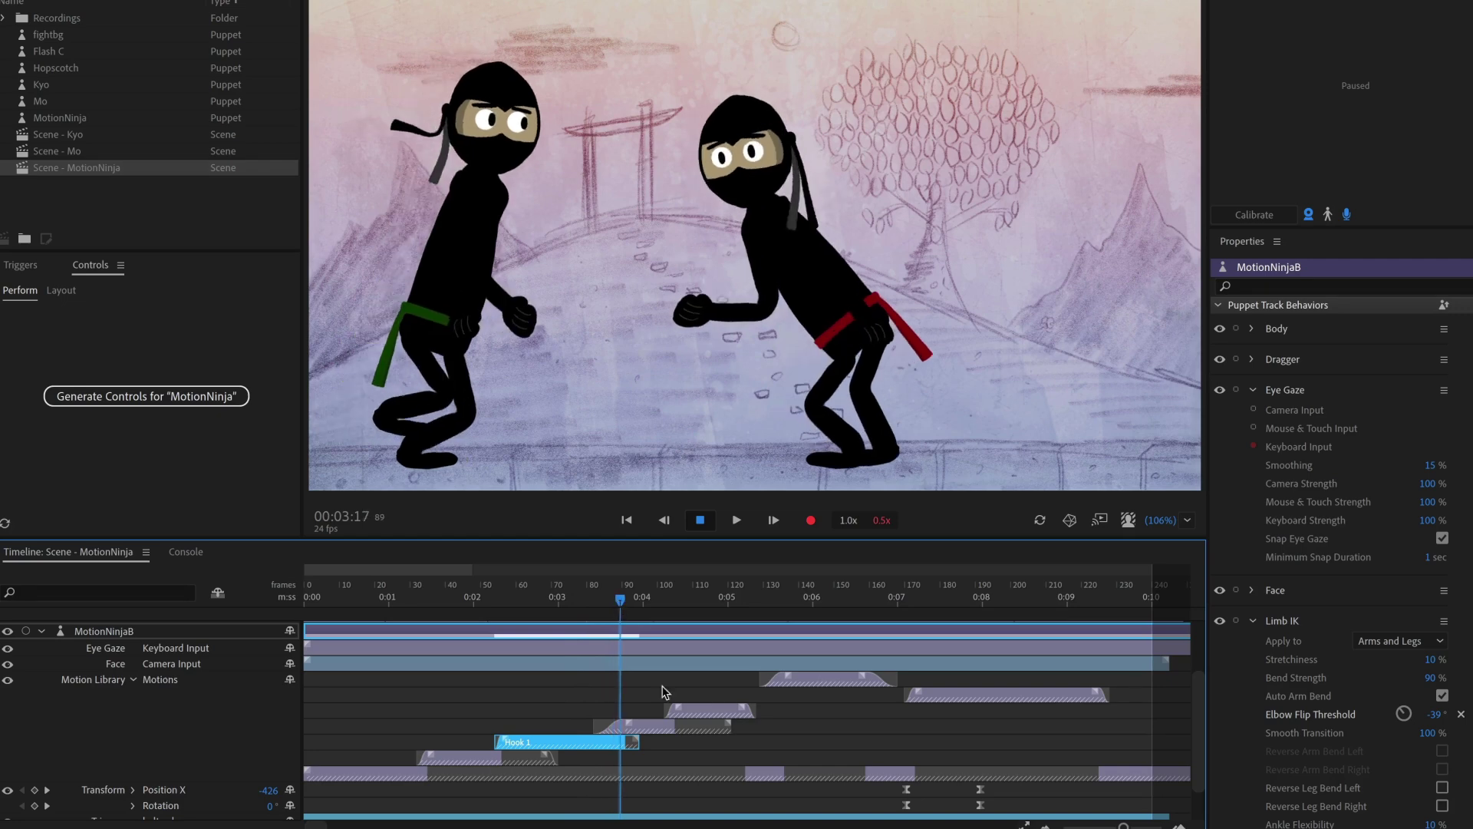
left_click(650, 723)
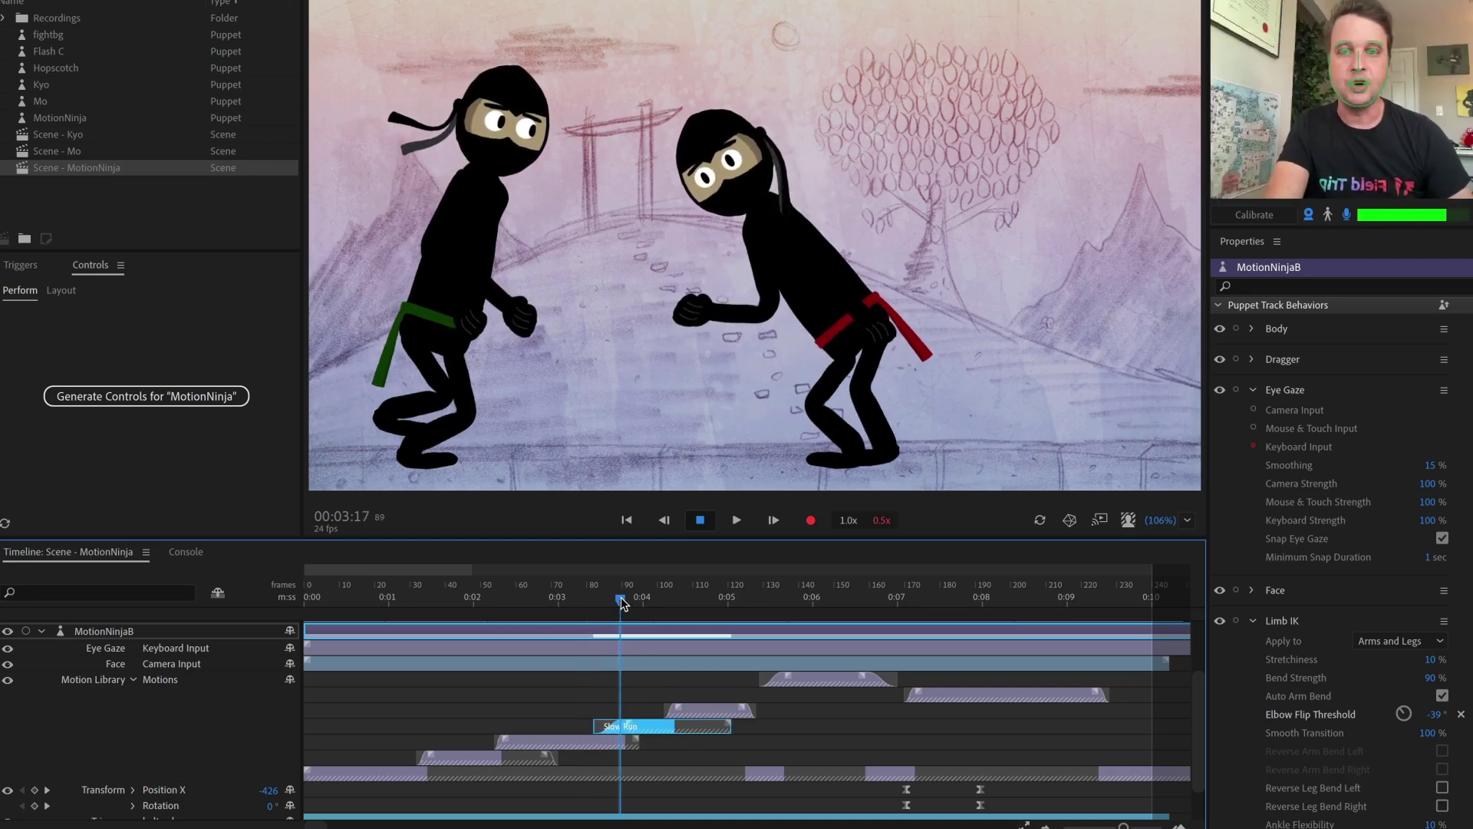
key("space")
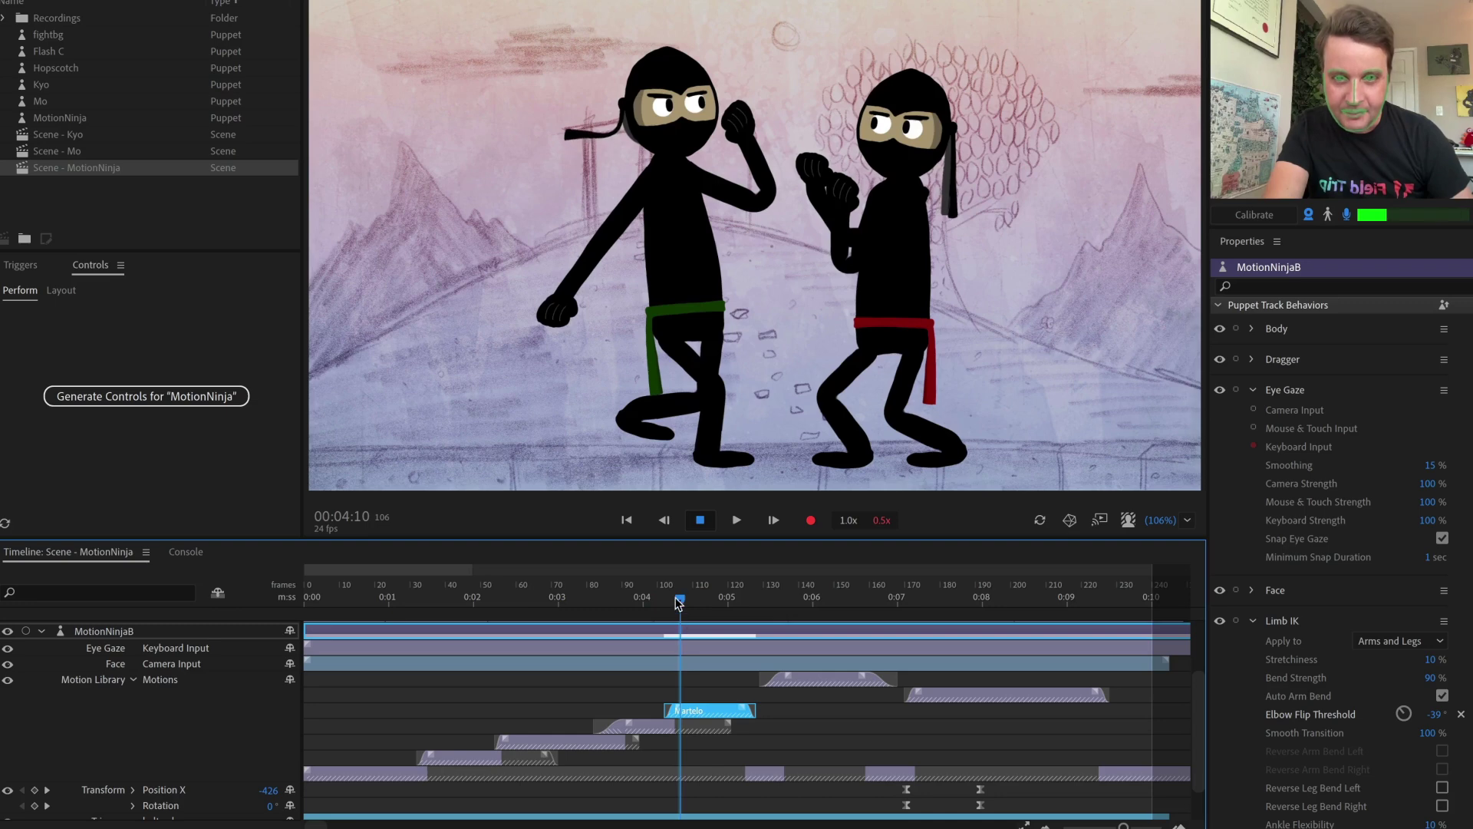
left_click_drag(678, 602, 829, 596)
left_click_drag(841, 589, 923, 587)
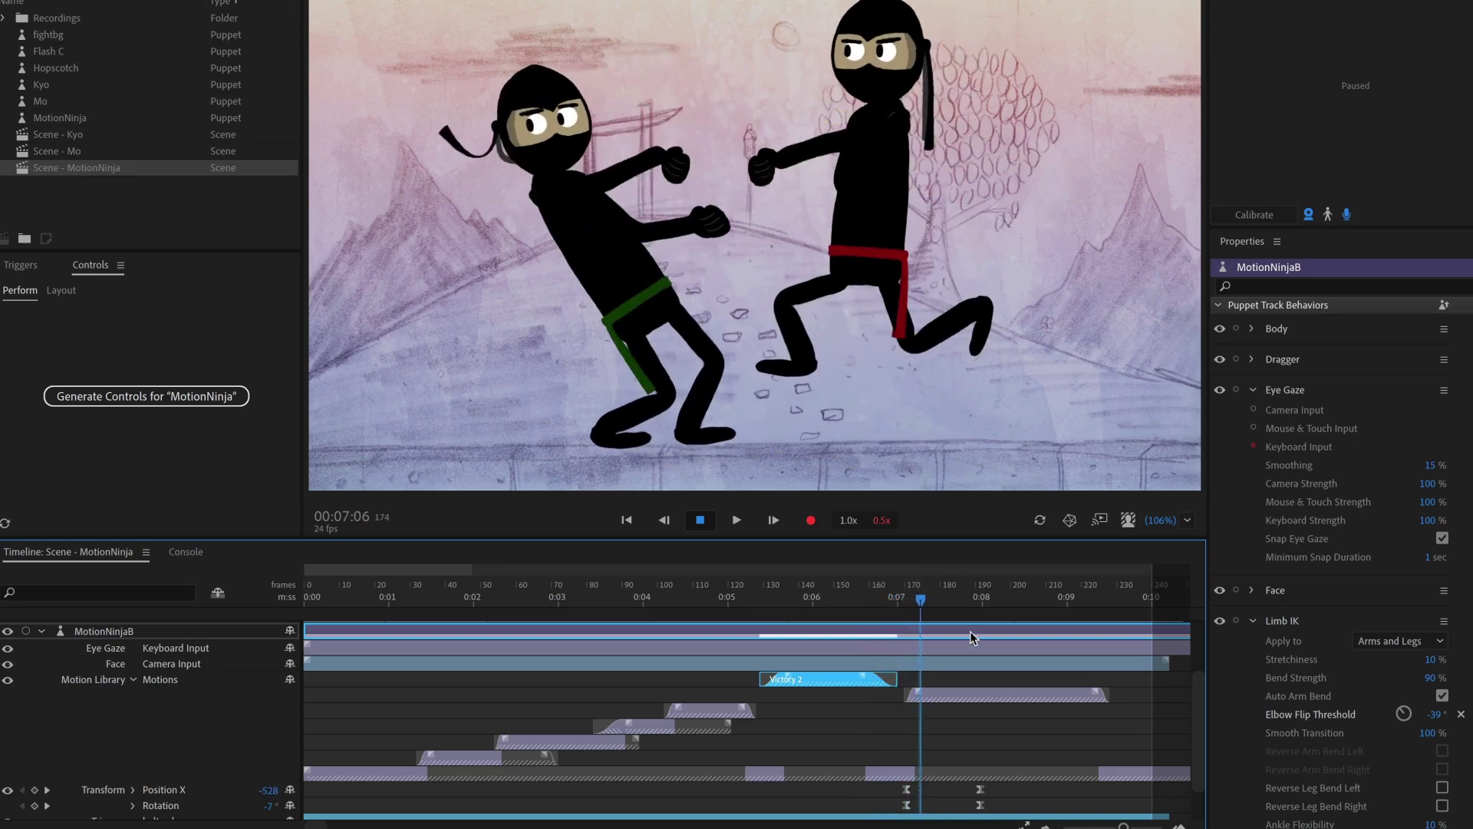
left_click(980, 693)
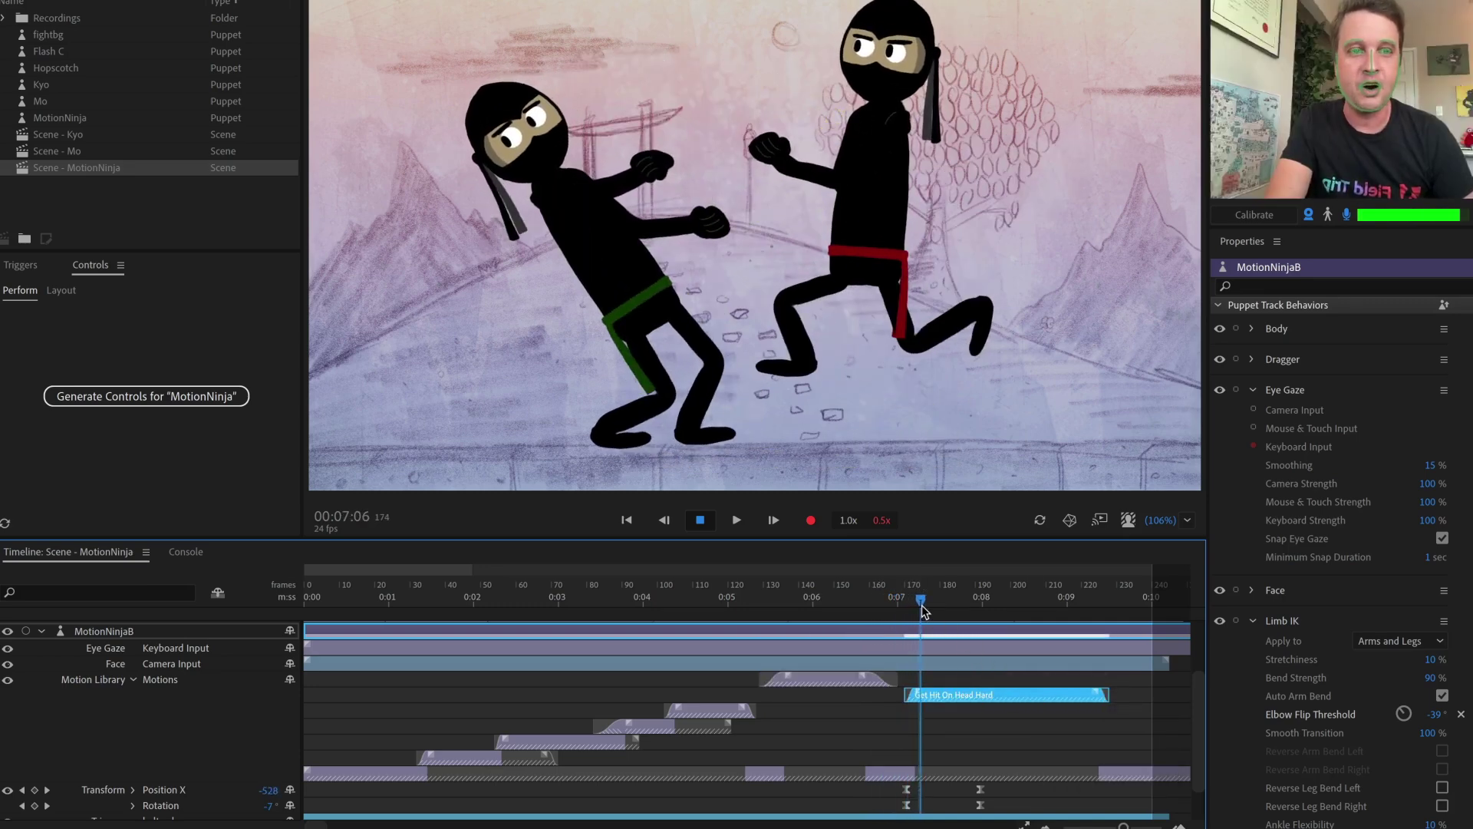
Examine MotionNinjaB's Position X and Rotation keyframes by scrubbing across them between about 0:07 and 0:08
scroll(933, 779, "down", 1)
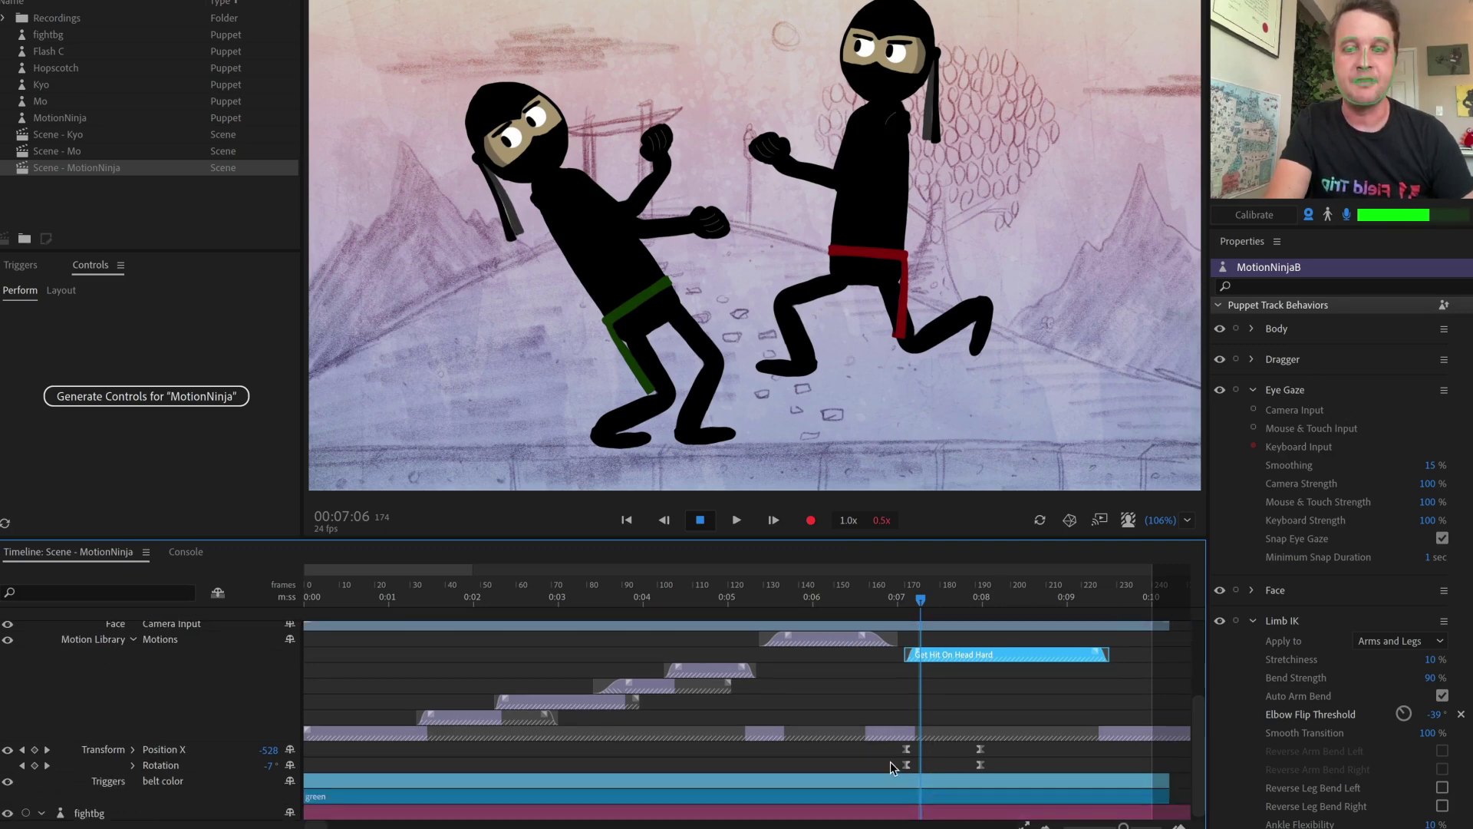
left_click(925, 603)
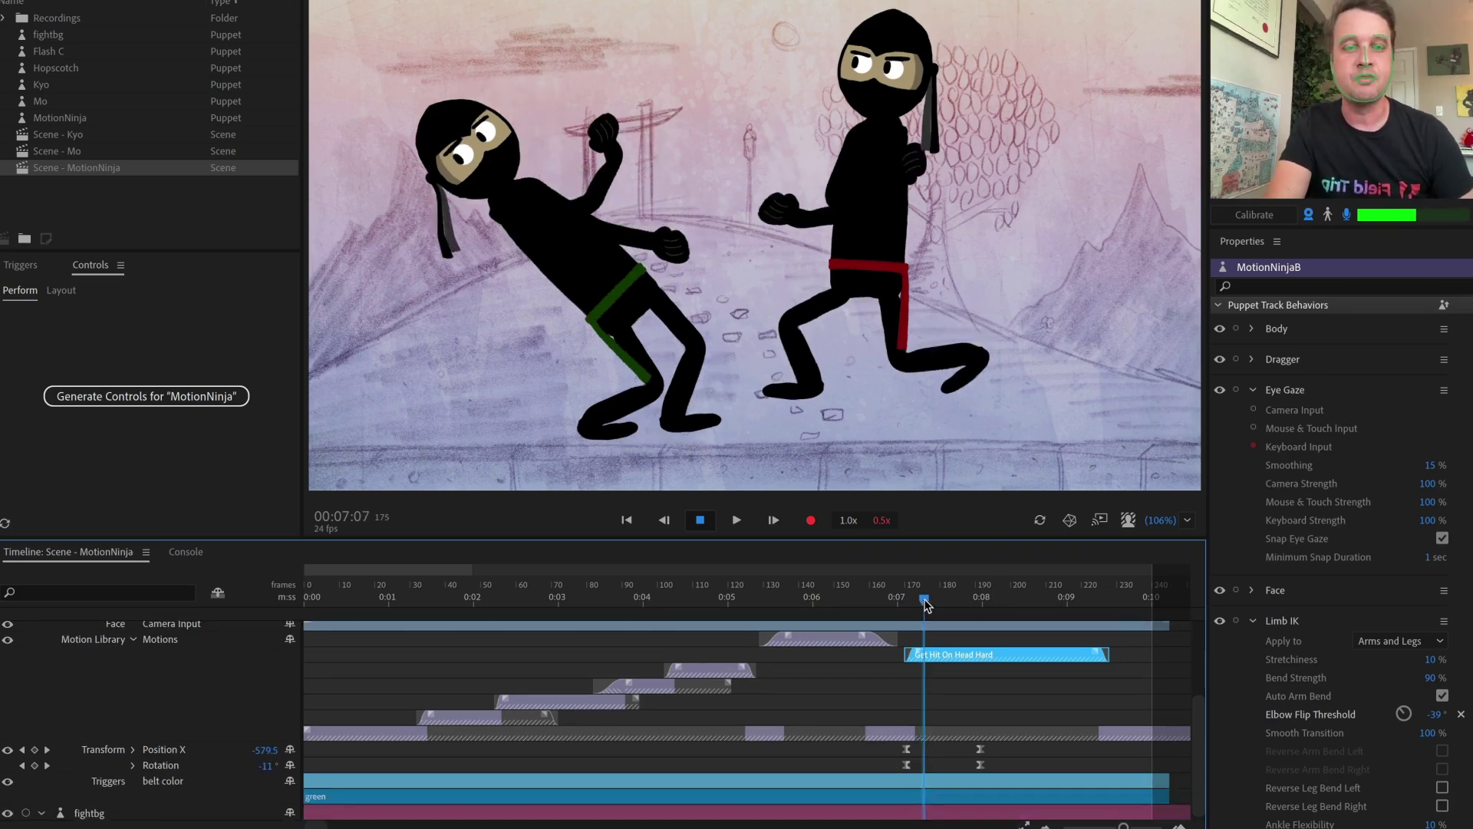
left_click_drag(926, 603, 995, 601)
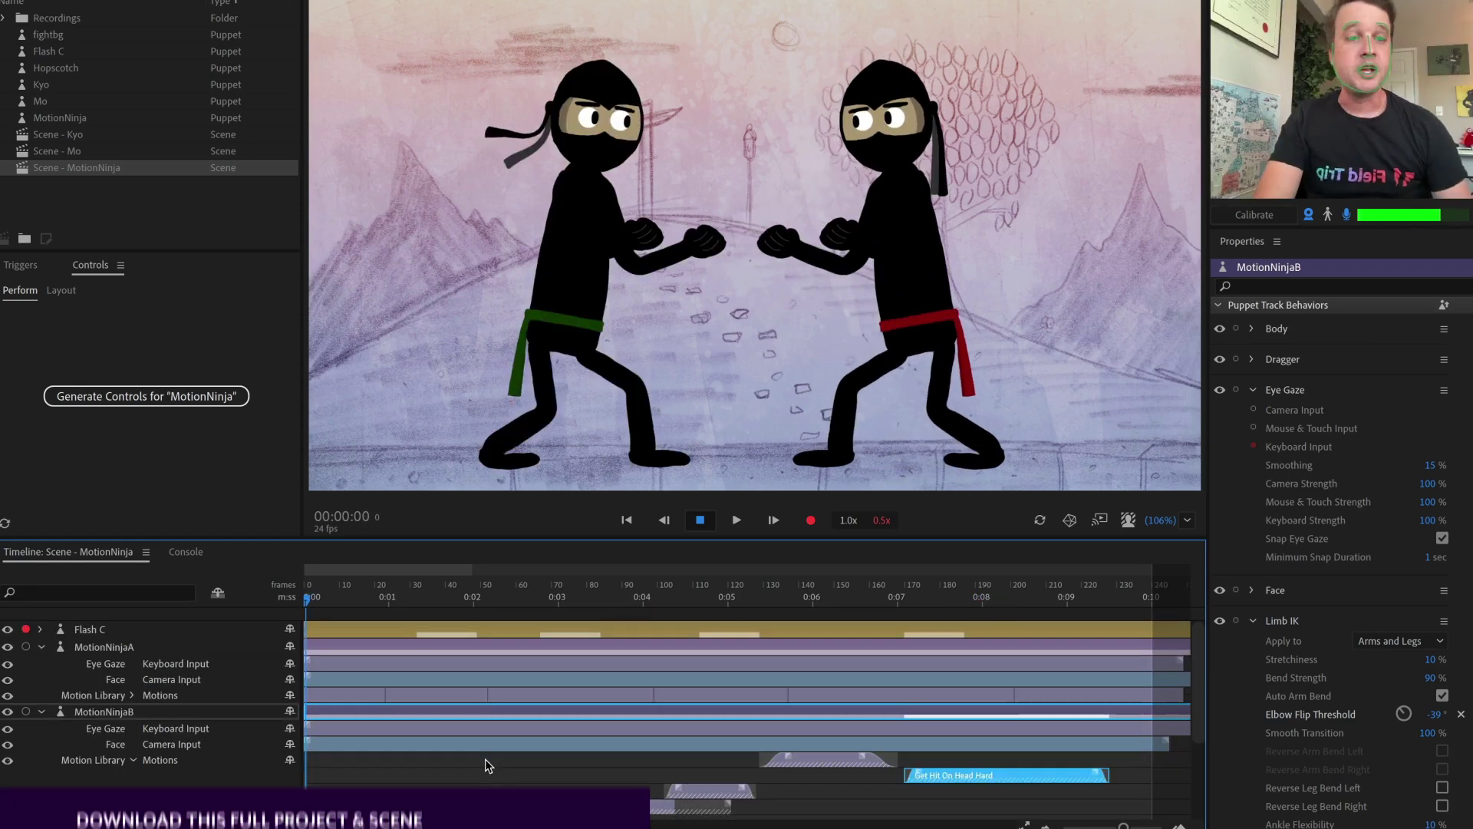
Expand the Flash C track and scrub through its position keyframes and trigger clips to examine how the impact flashes are timed
left_click(316, 599)
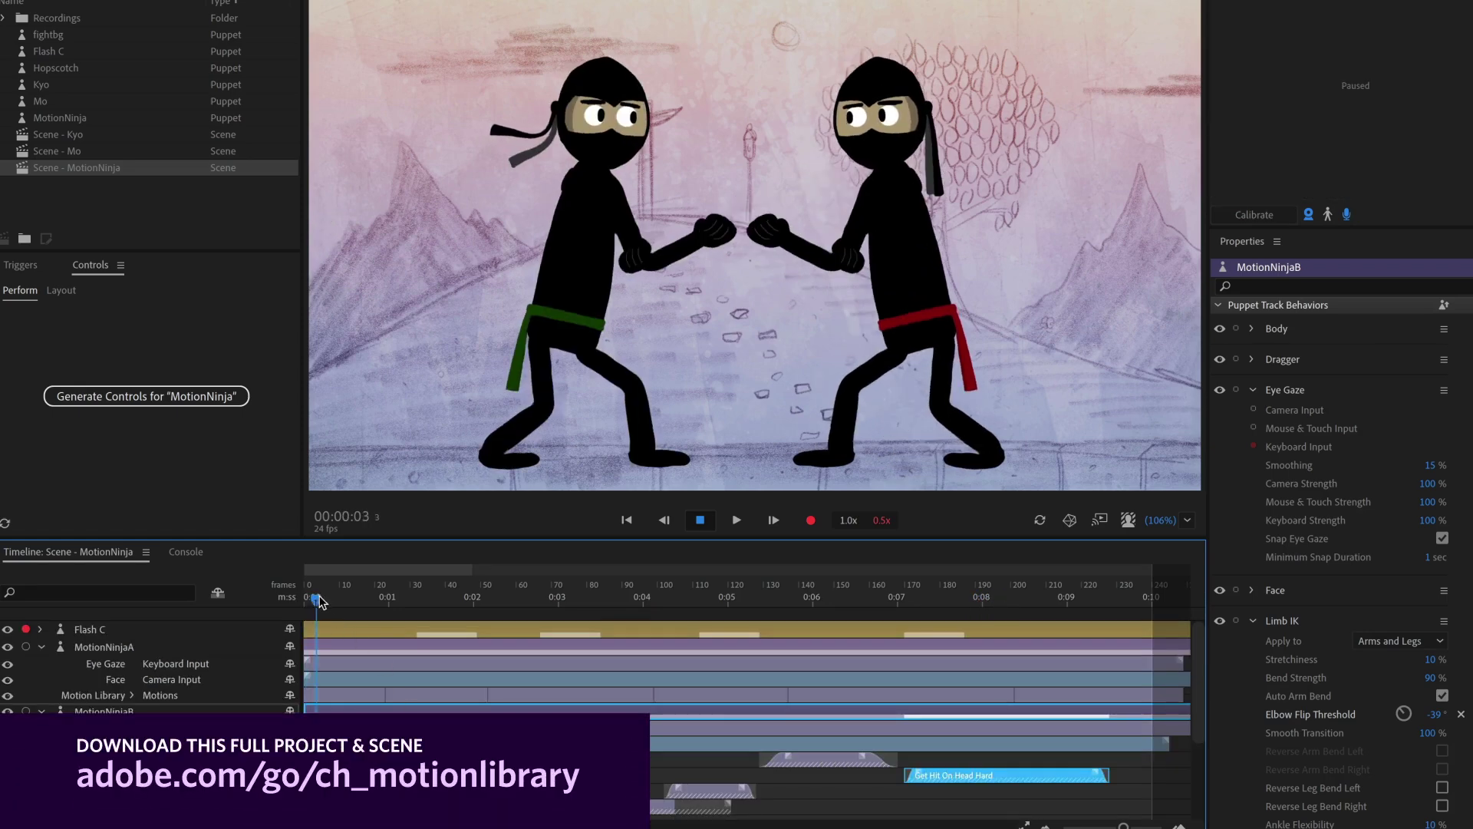
left_click_drag(321, 604, 432, 606)
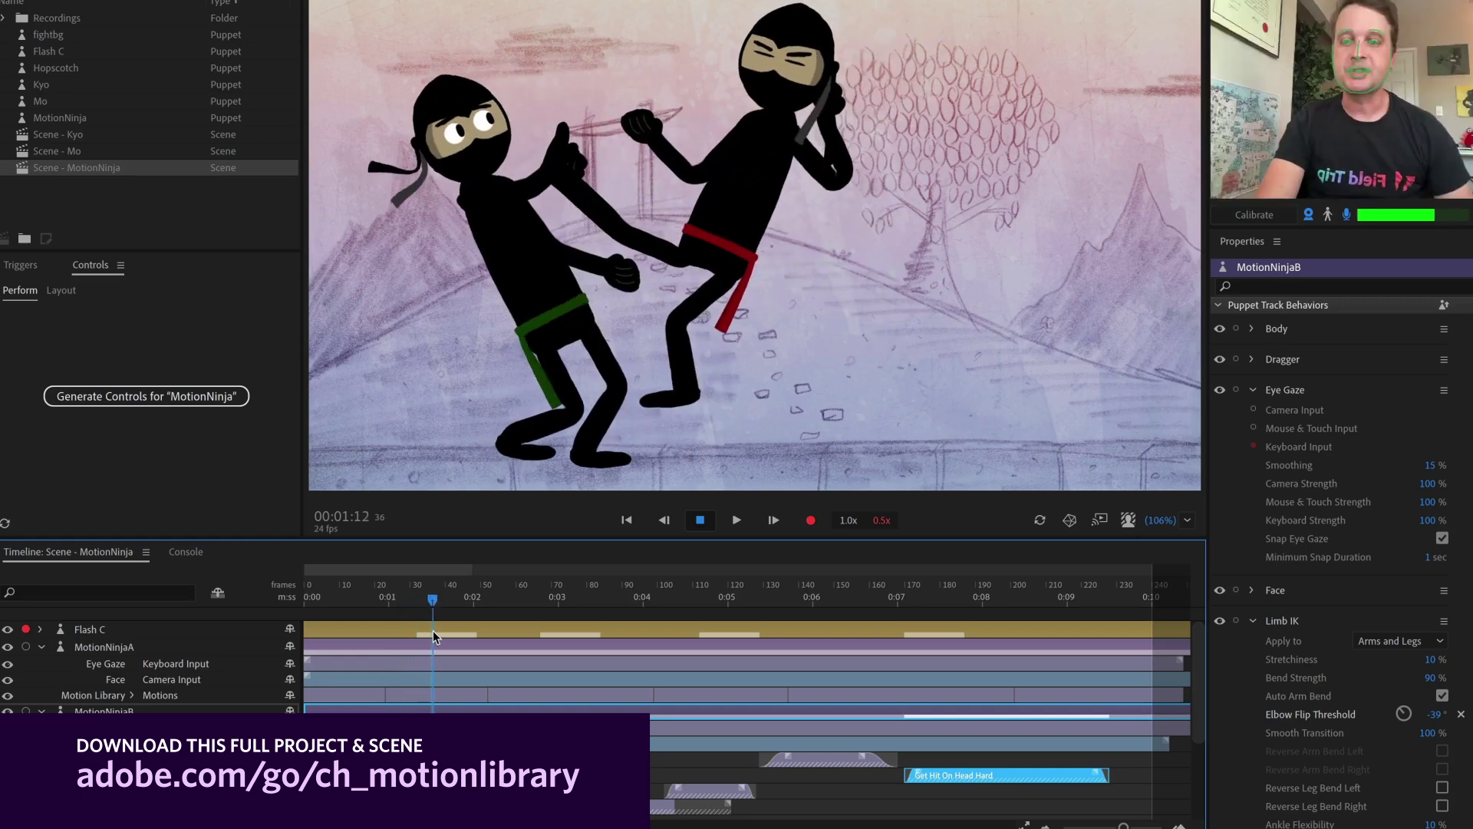
left_click(40, 629)
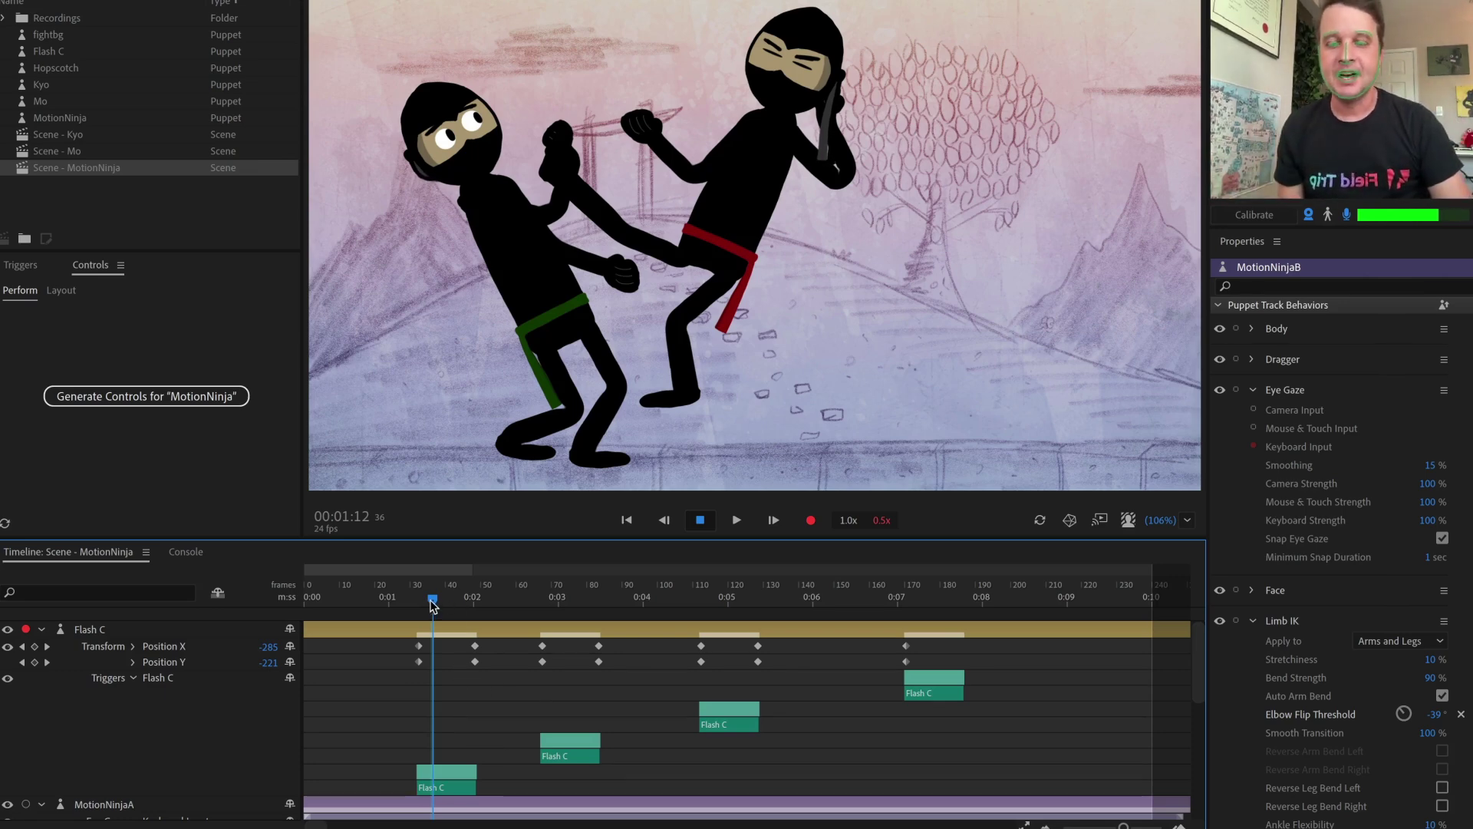
left_click_drag(433, 606, 709, 605)
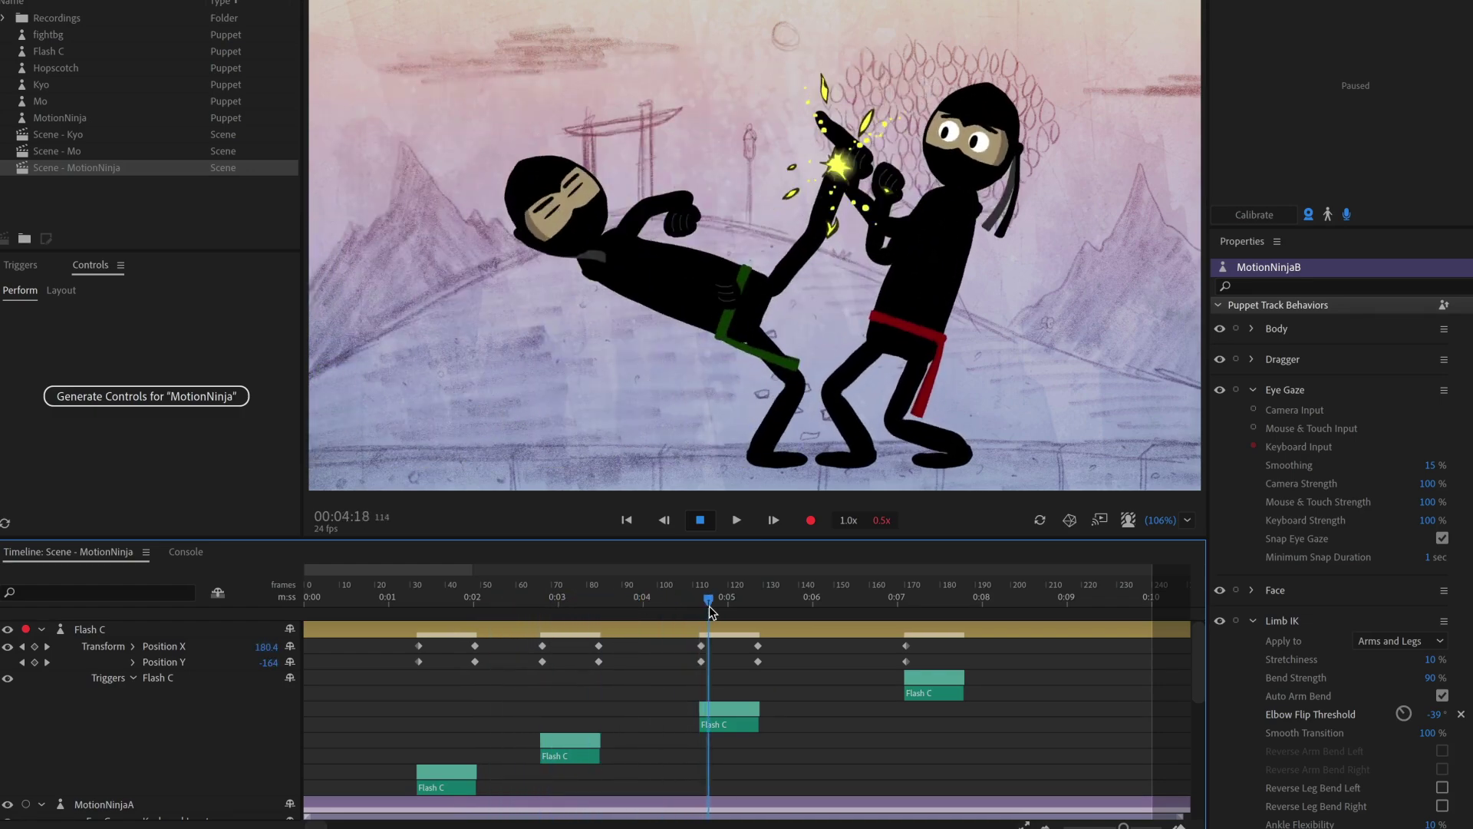
left_click_drag(709, 605, 718, 605)
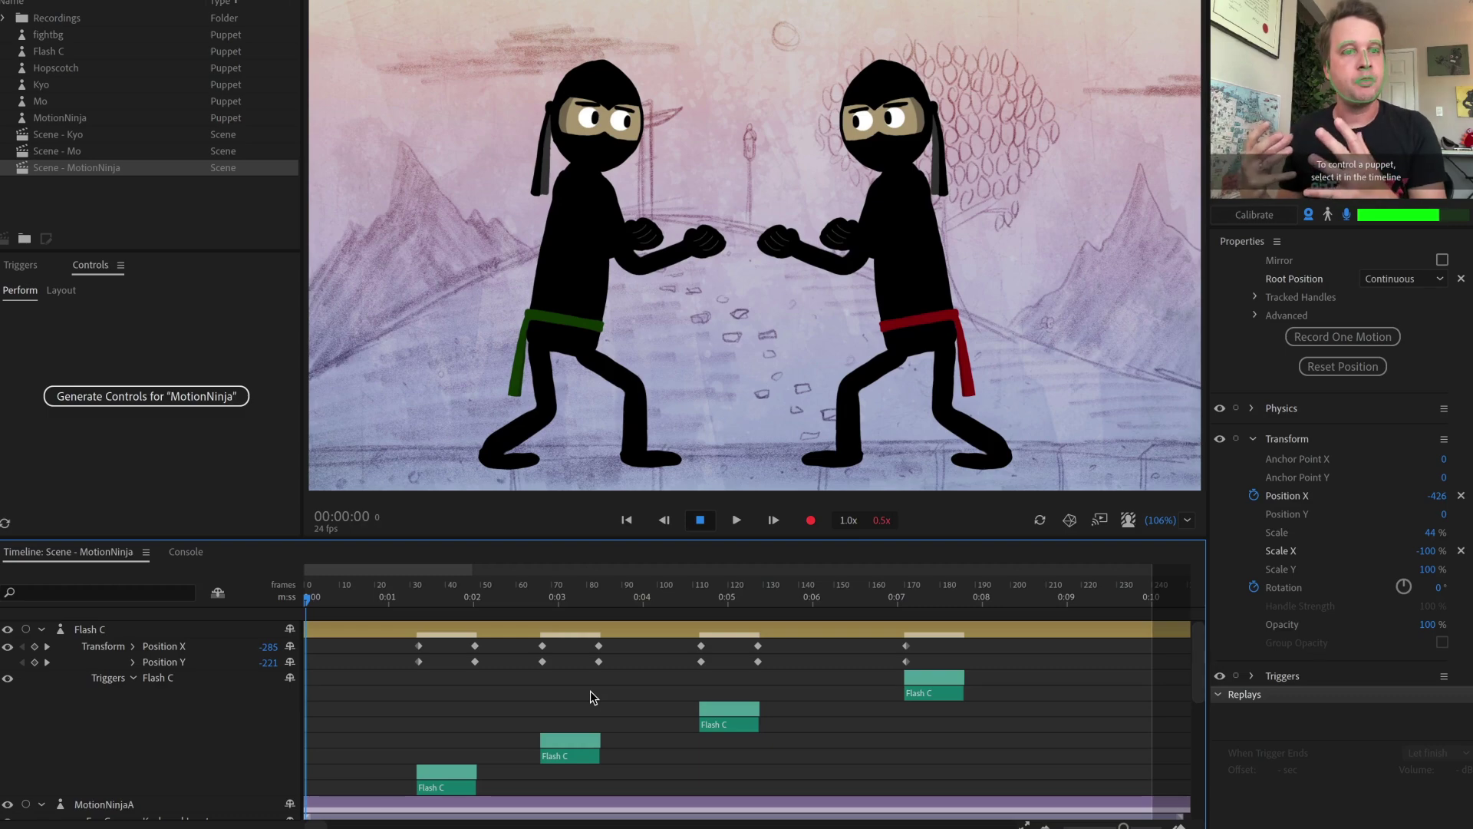
left_click_drag(409, 616, 576, 620)
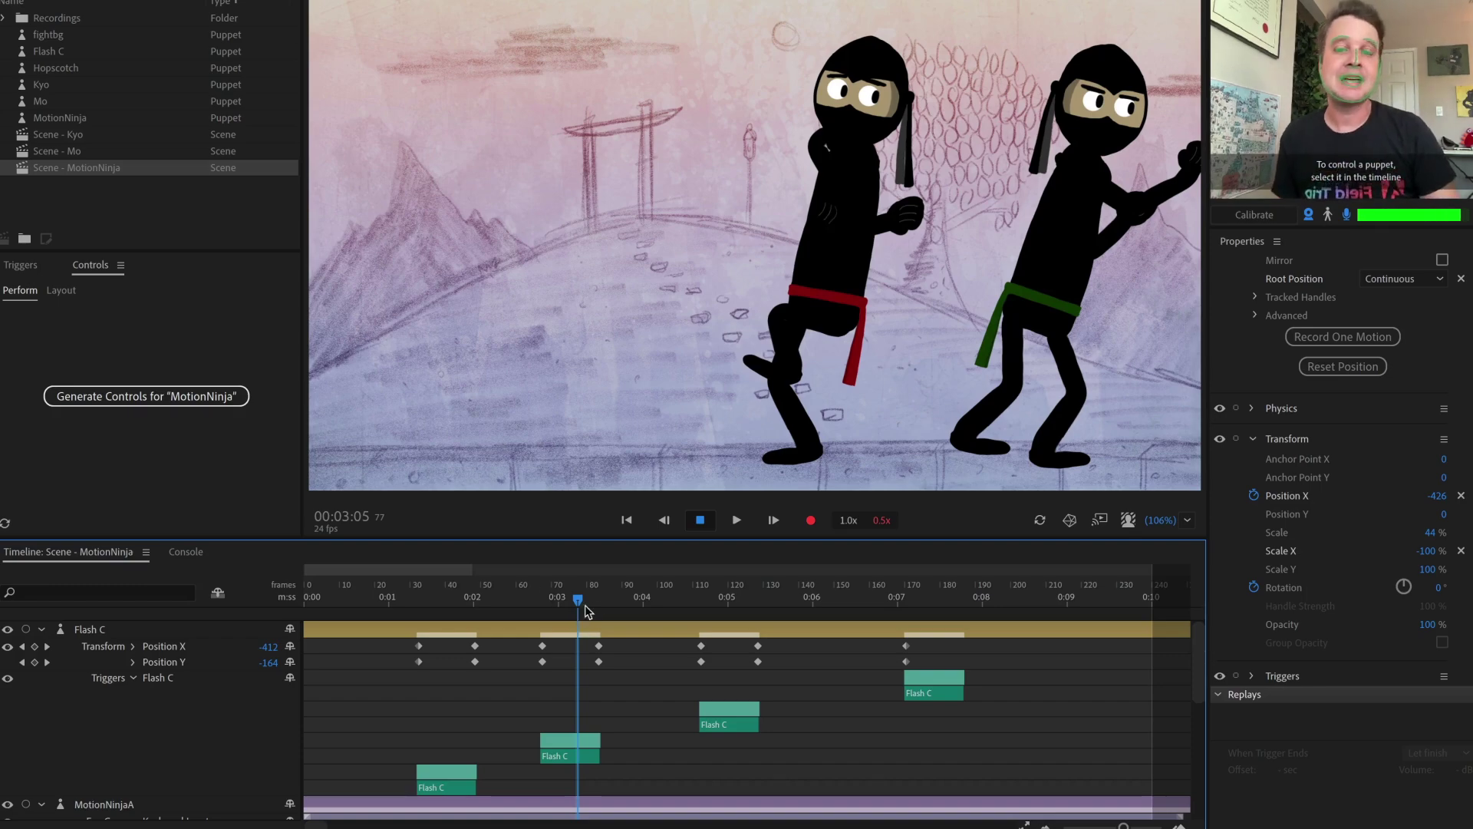
Scrub the MotionNinja scene timeline and refresh the scene at its start to review how the fight clips and Flash C impacts fit together
left_click_drag(577, 610, 664, 619)
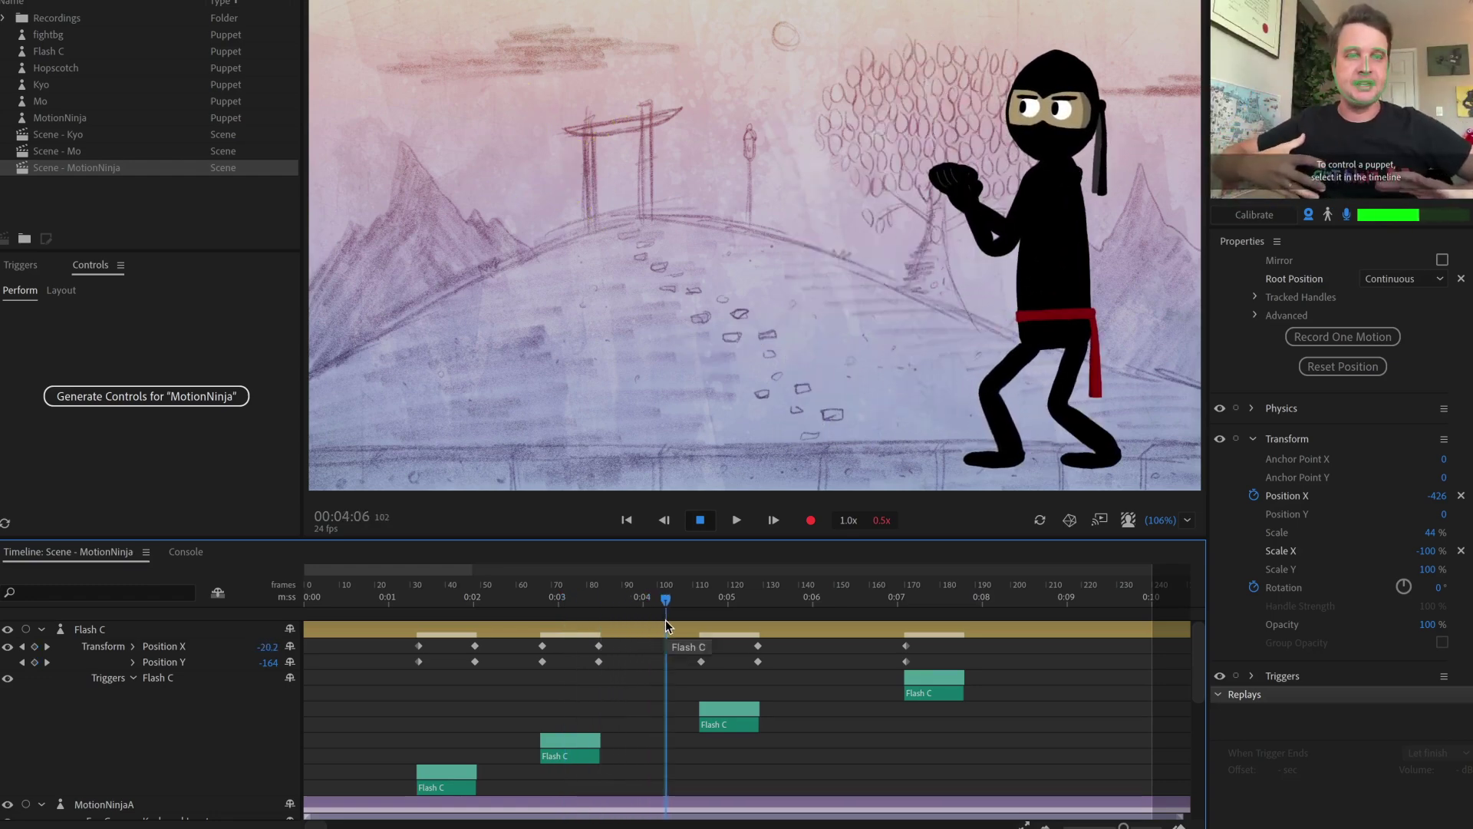
left_click_drag(669, 600, 258, 606)
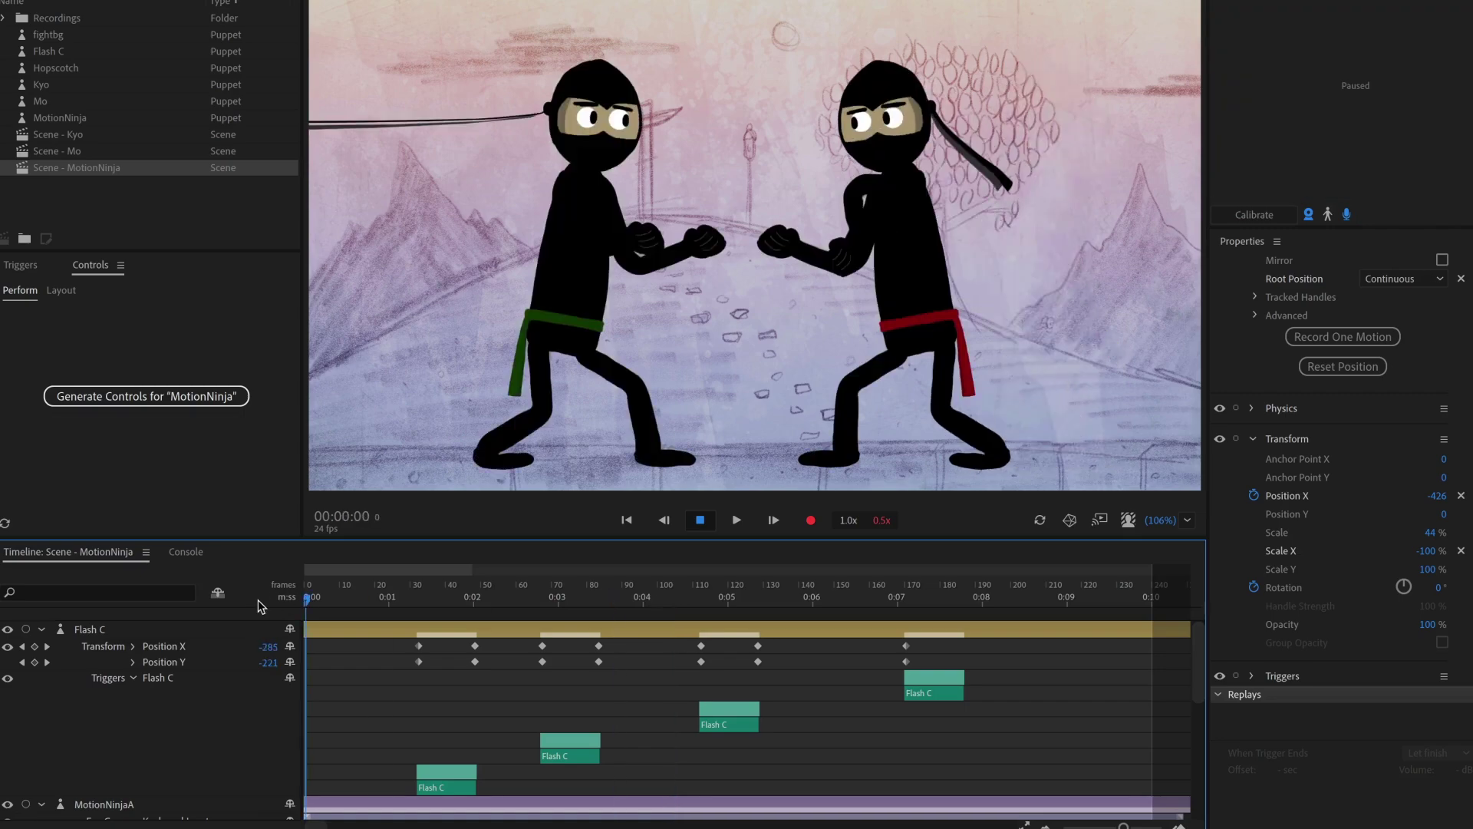
left_click(1041, 521)
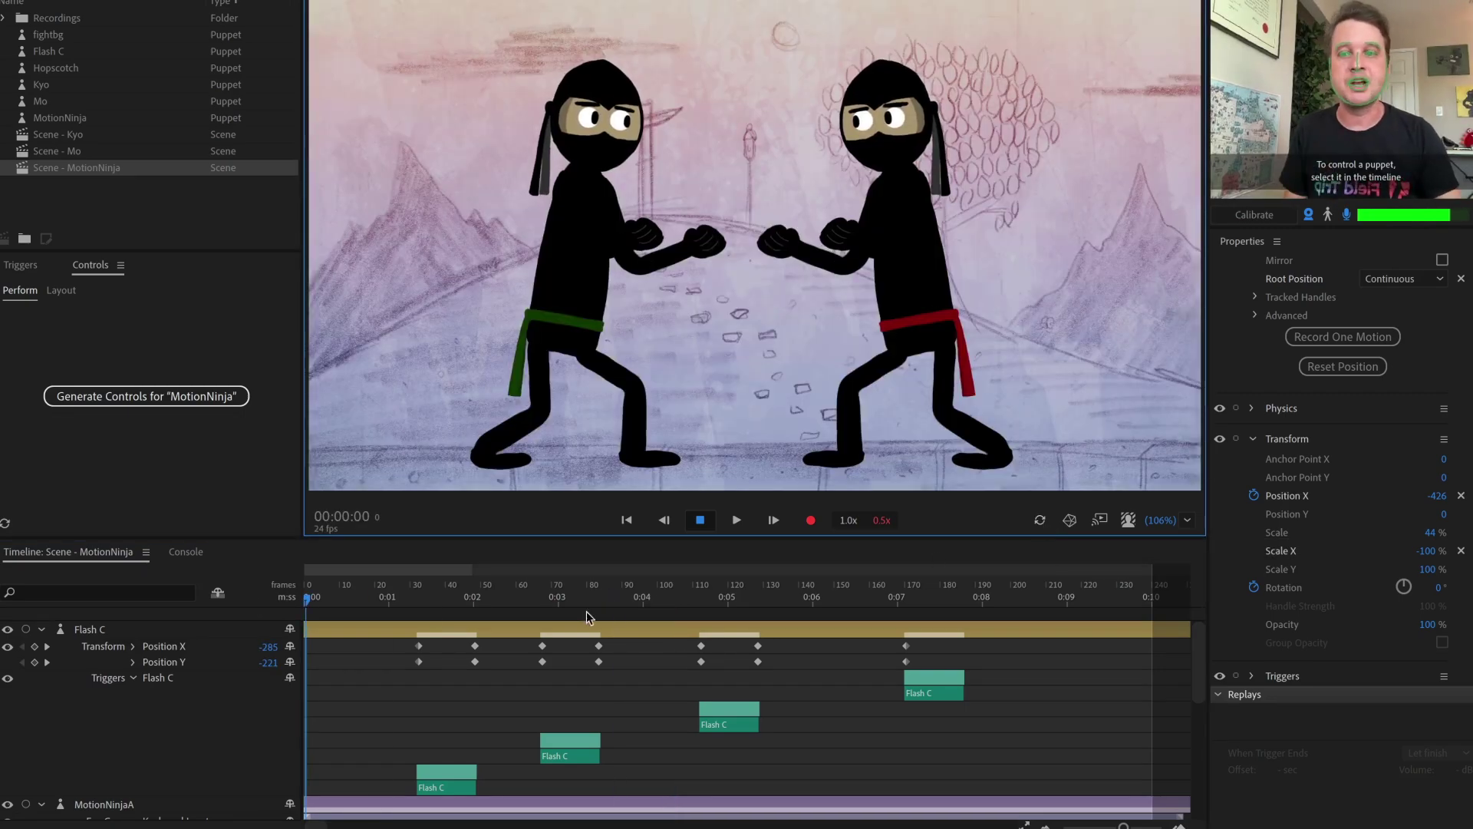
left_click_drag(319, 601, 960, 610)
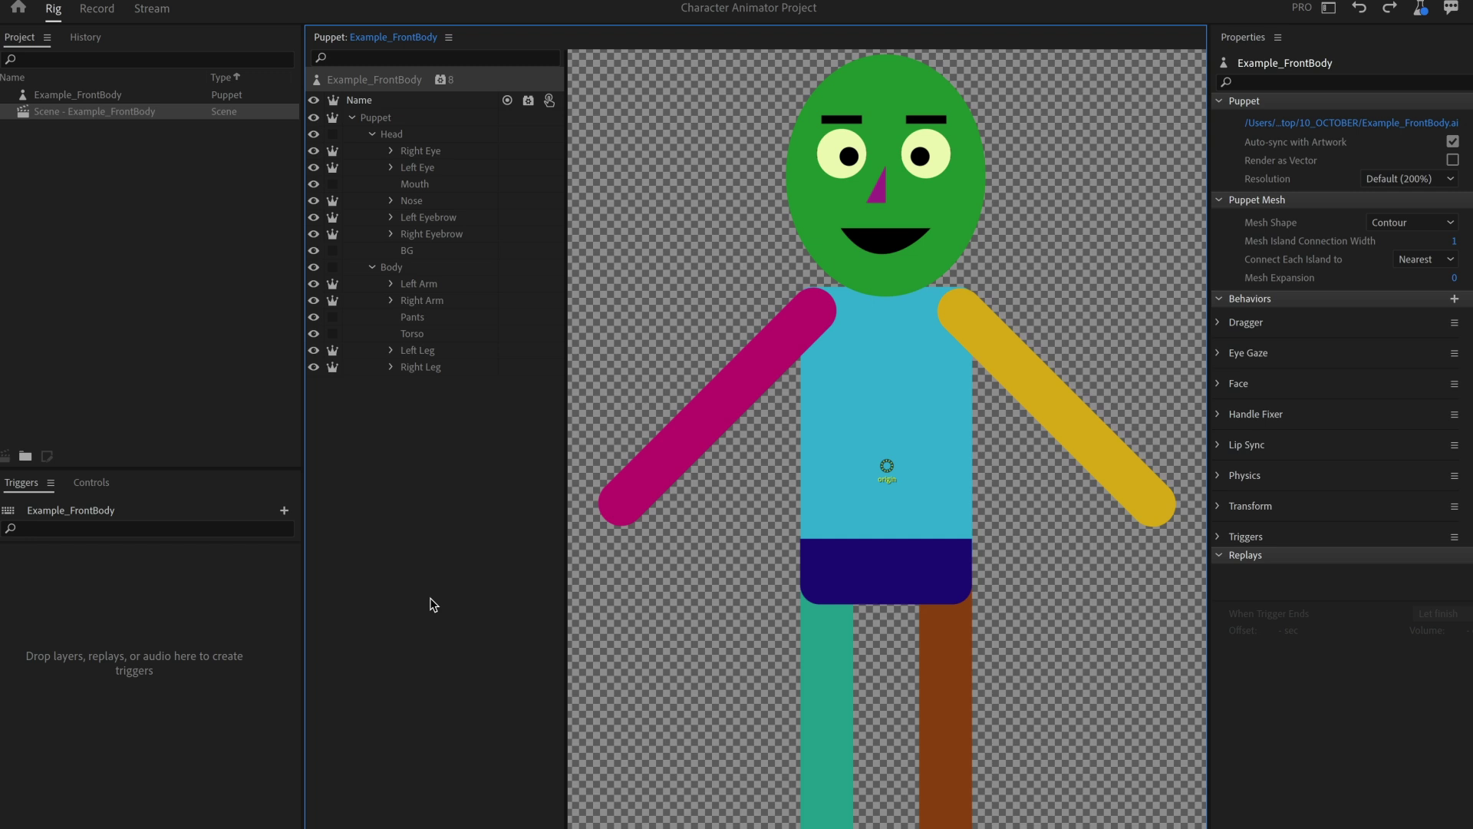
Open the Example_FrontBody puppet for rigging and add the Body, Limb IK and Motion Library behaviors to it
double_click(121, 113)
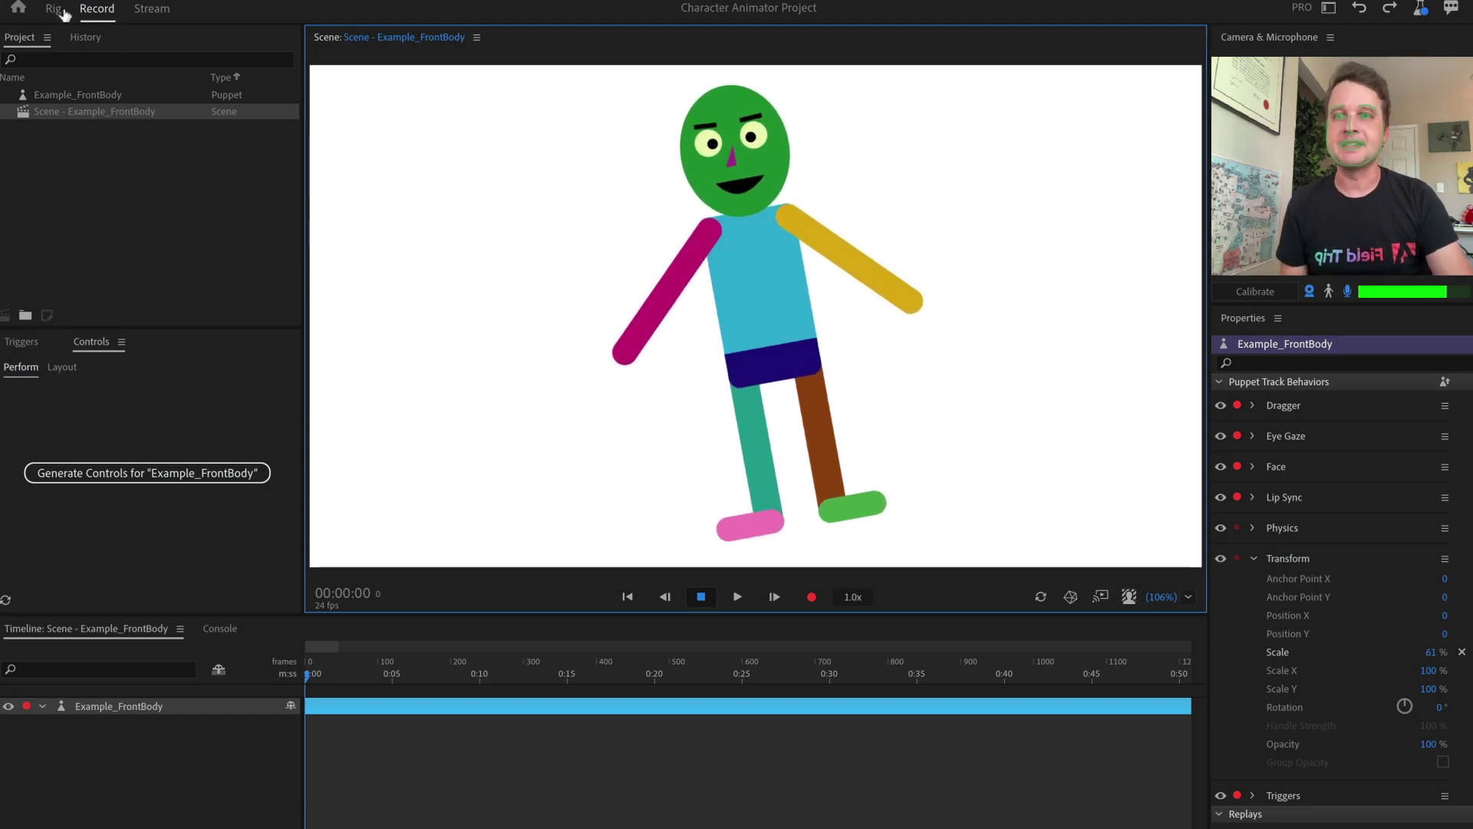
left_click(55, 9)
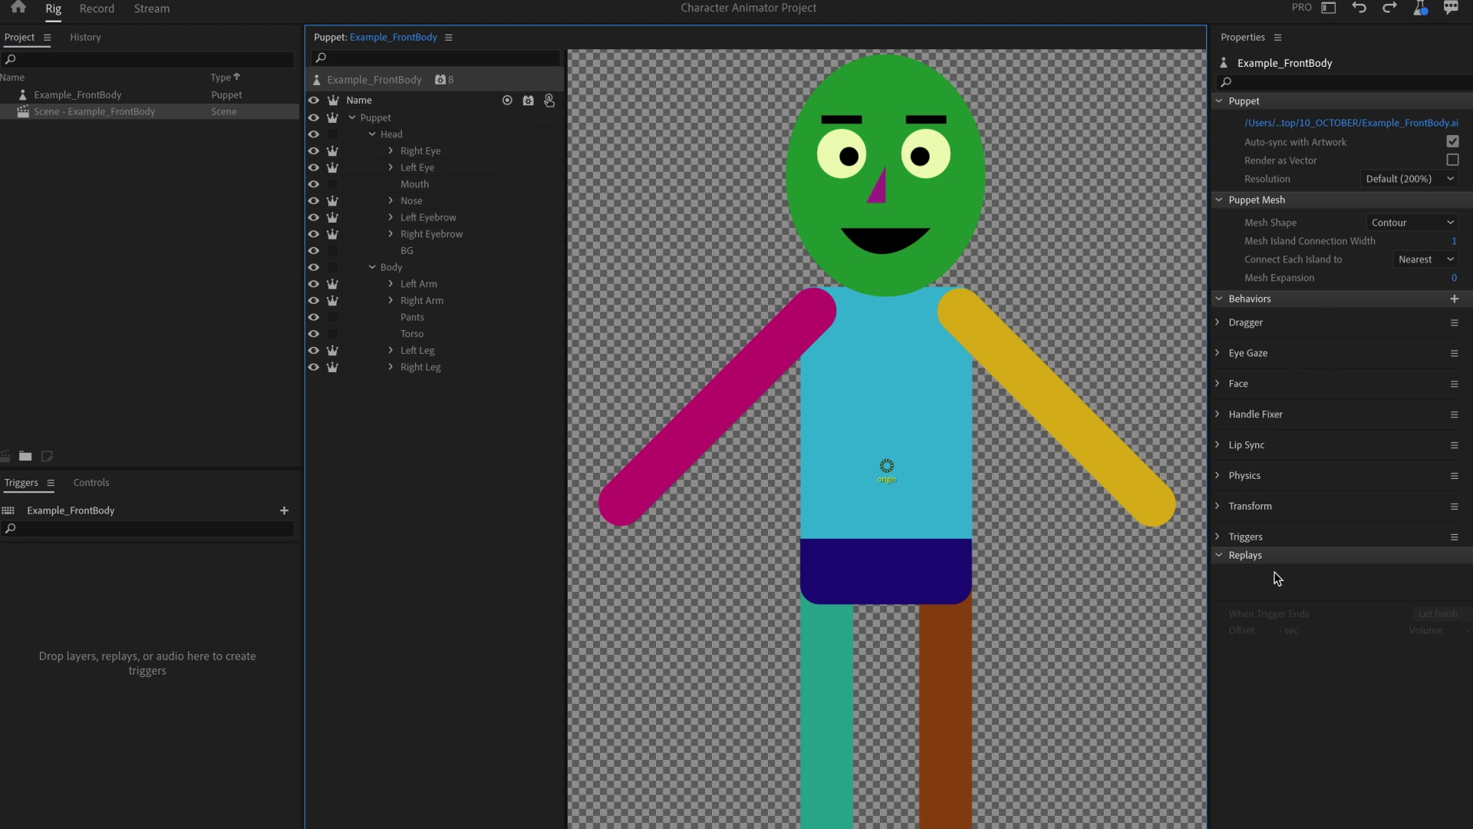
left_click(1453, 298)
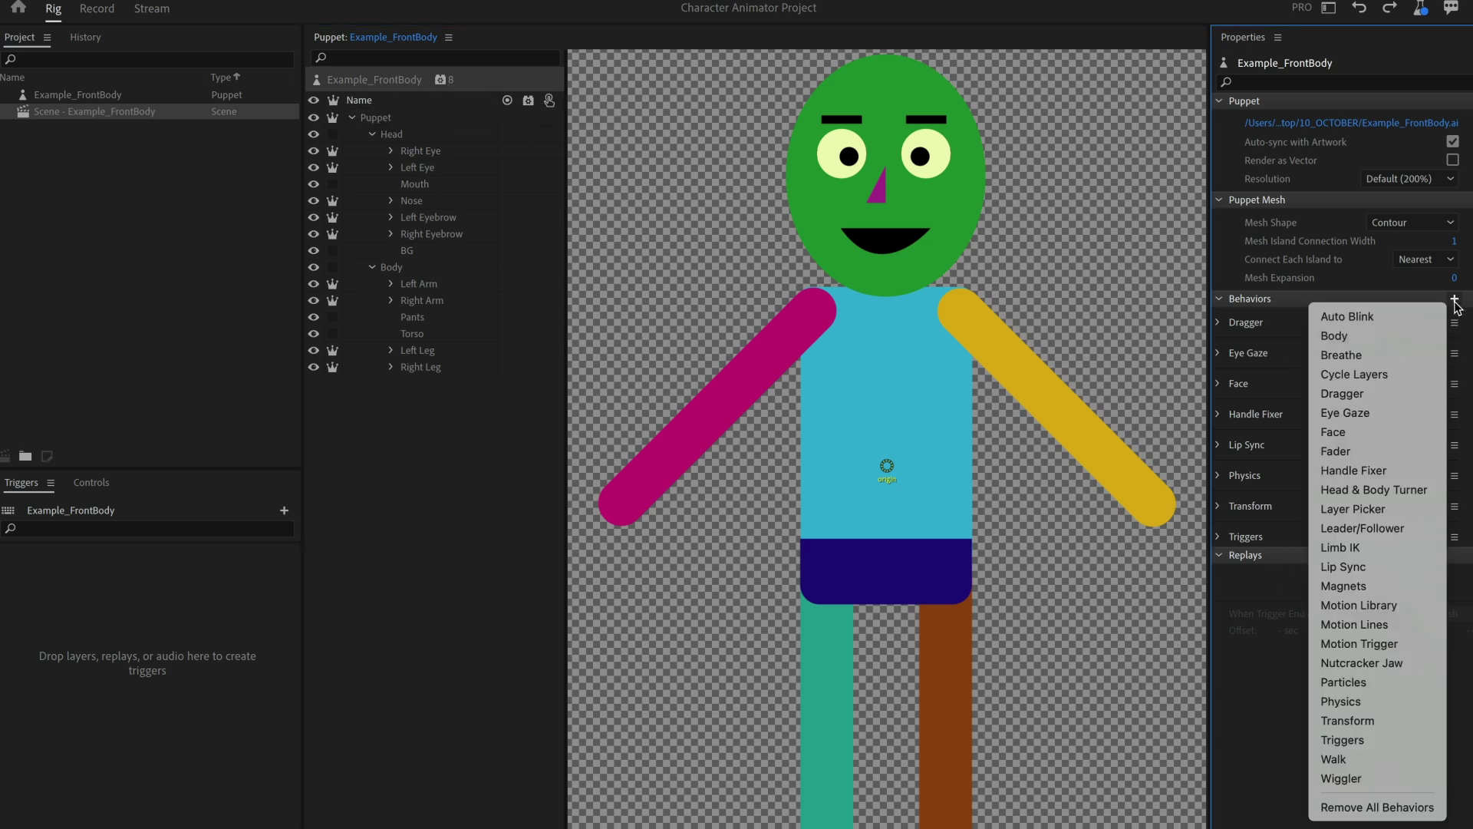
left_click(1425, 339)
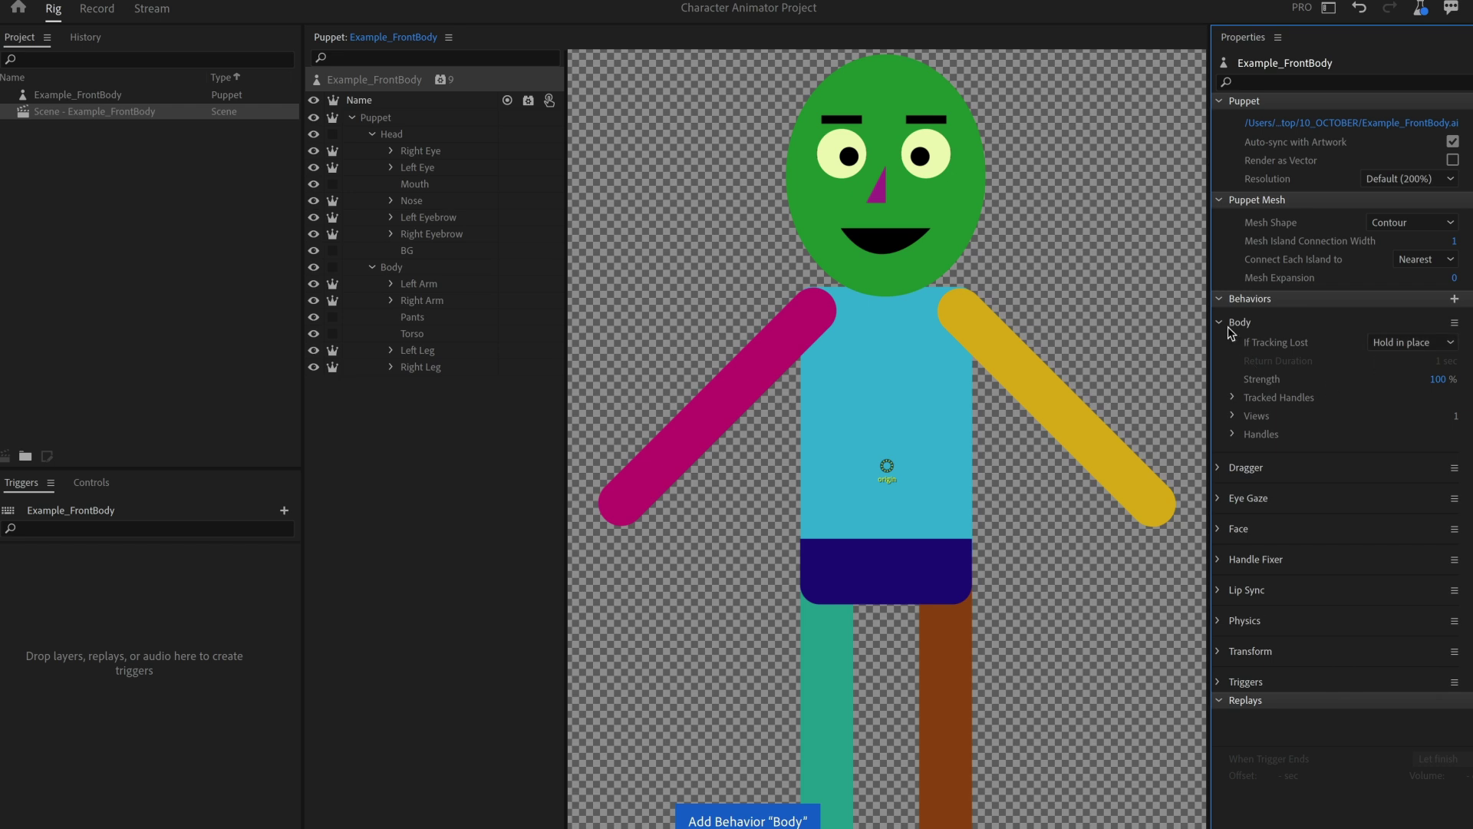
left_click(1454, 300)
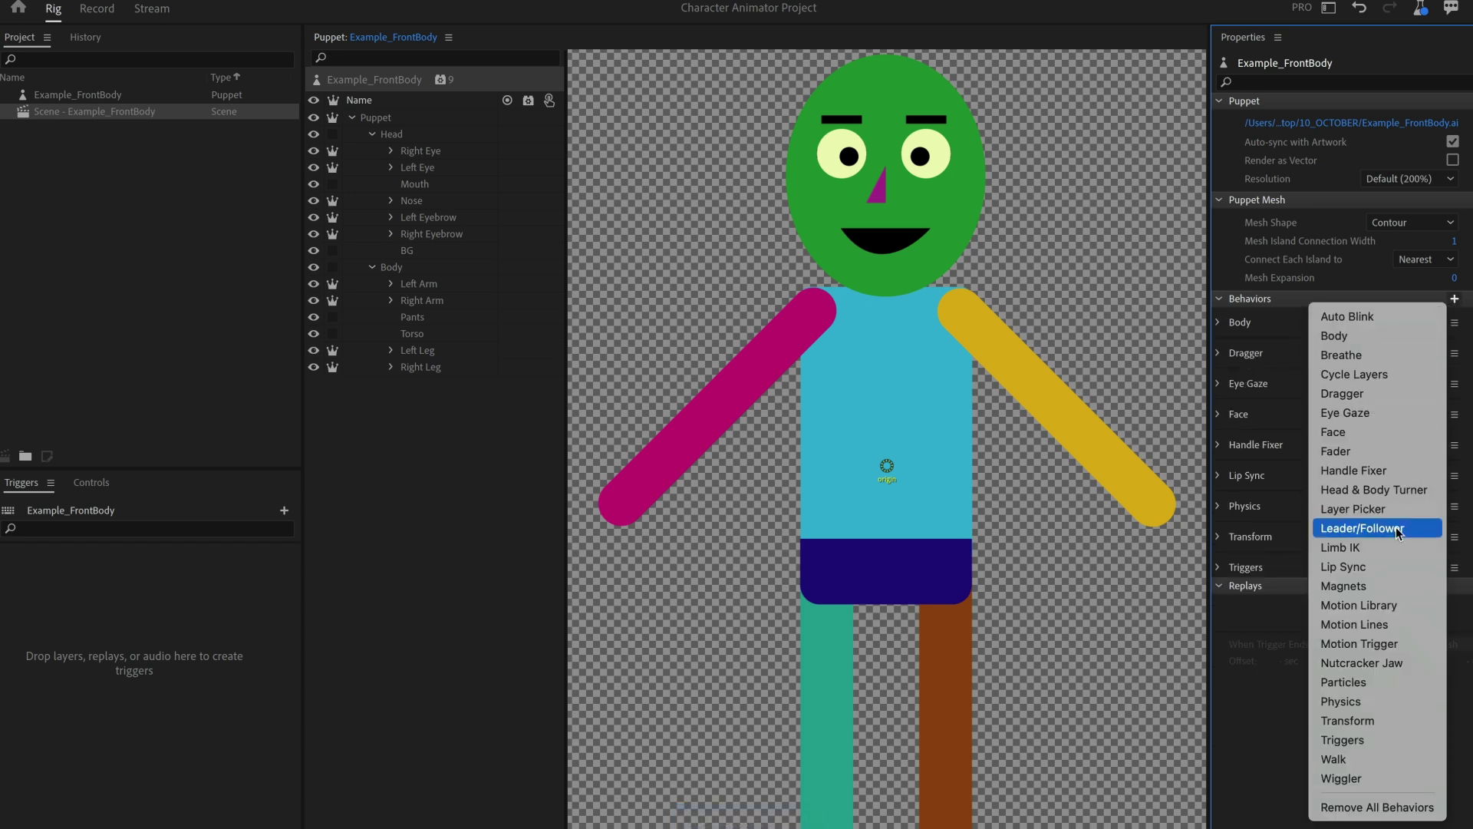
left_click(1373, 545)
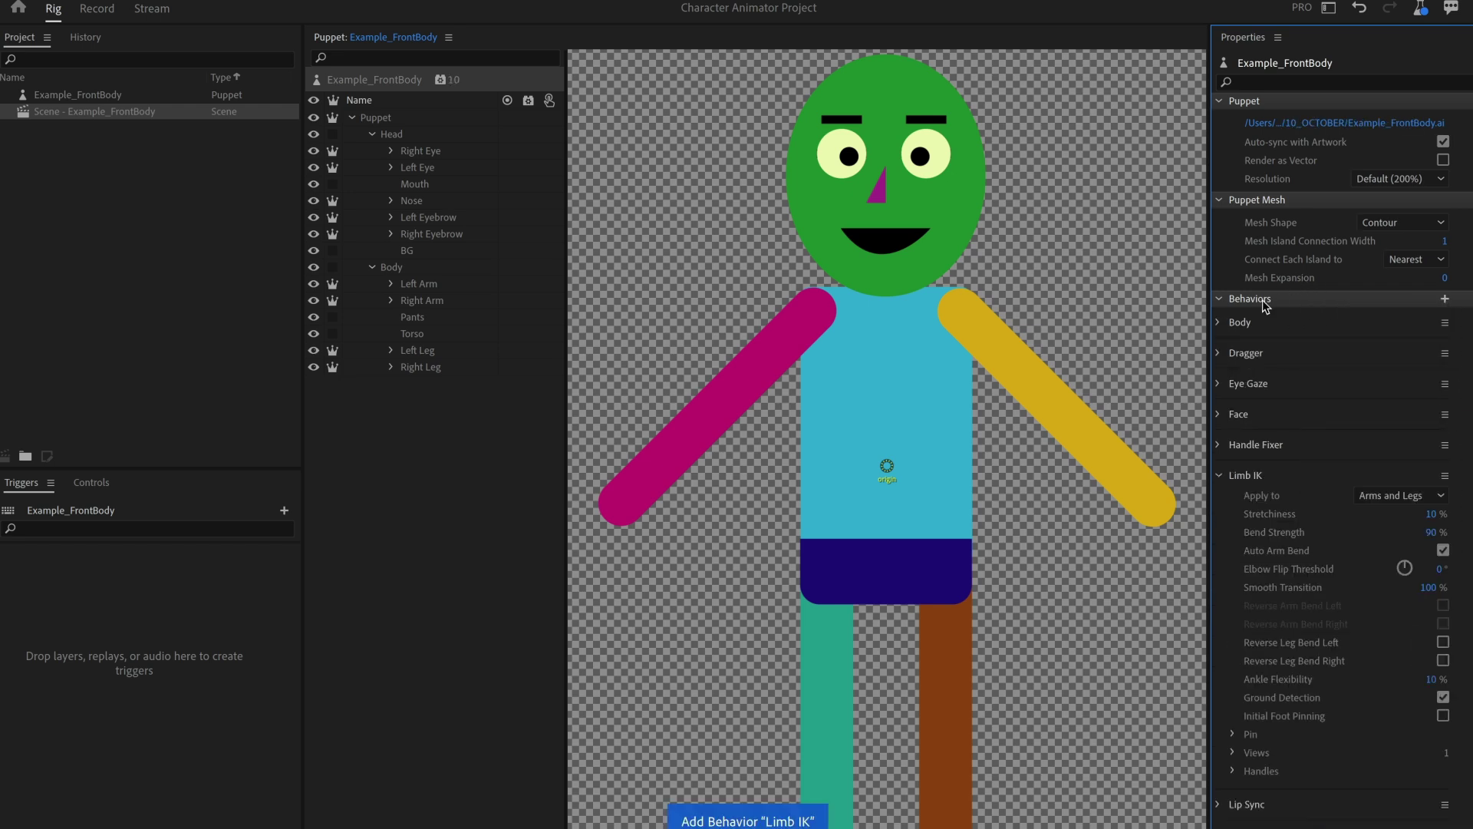
left_click(1220, 479)
left_click(1455, 301)
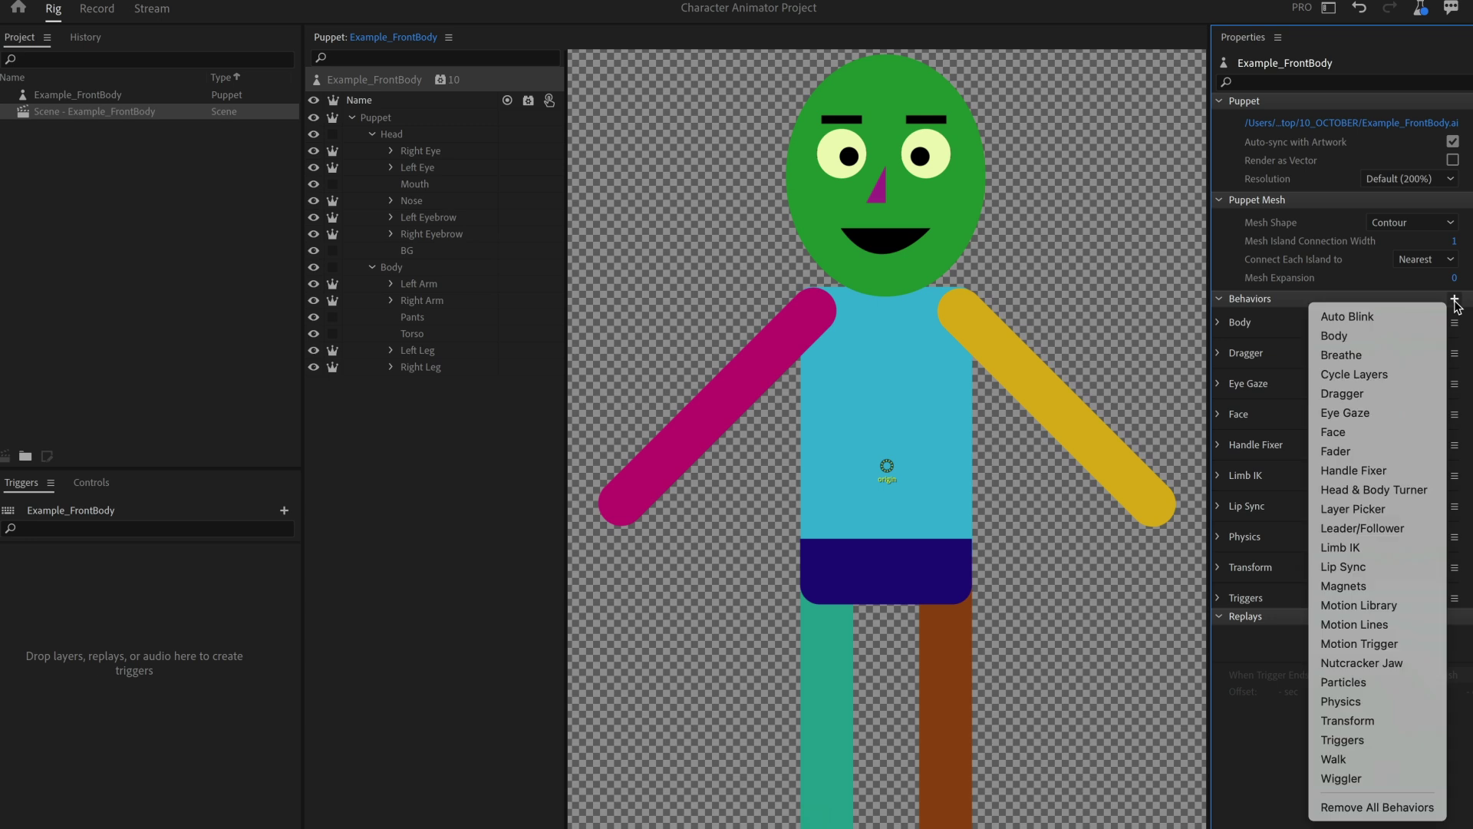
left_click(1411, 604)
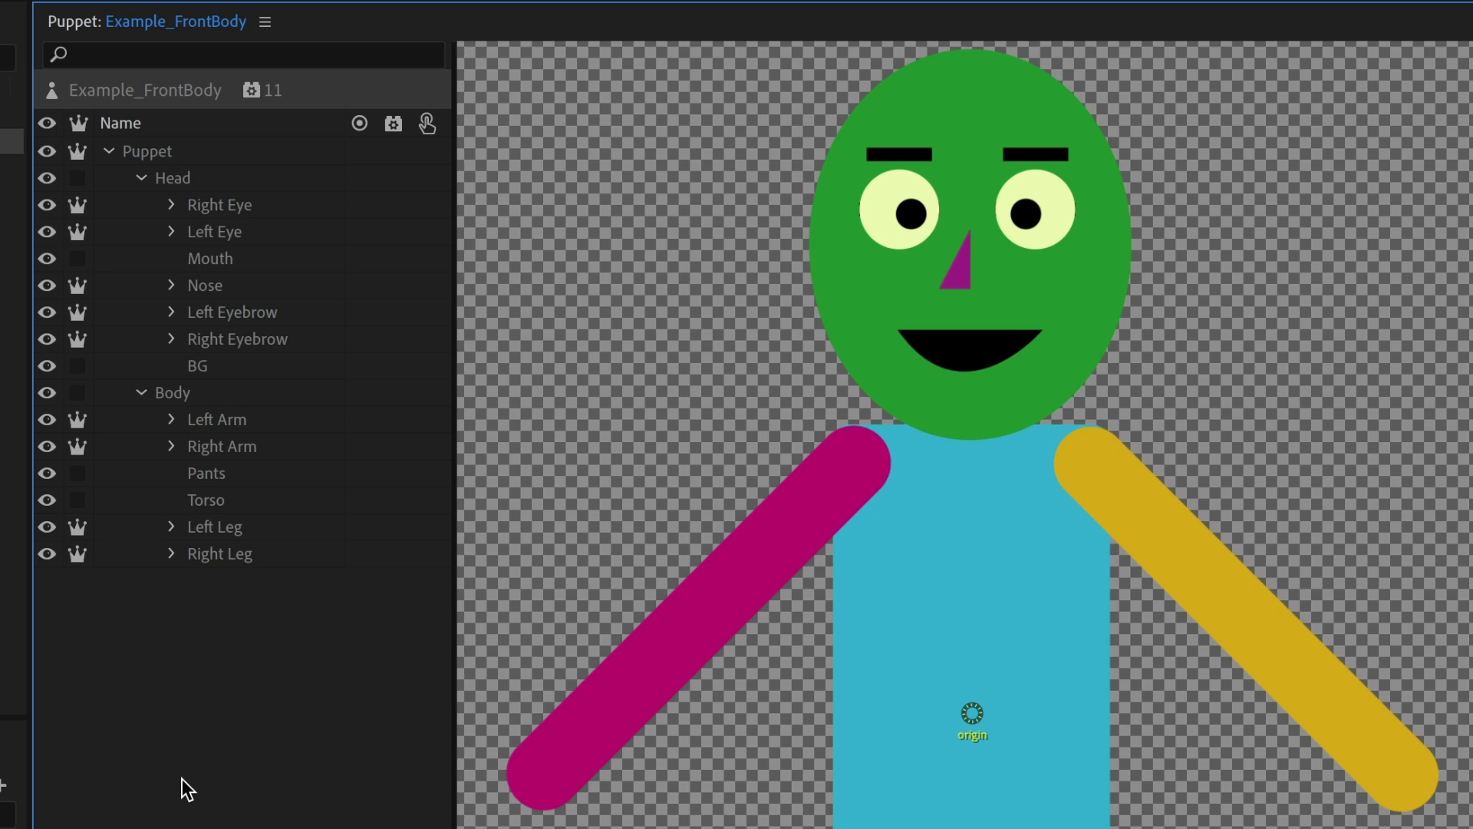
Examine the puppet's layer structure, checking the independent arm and leg layers and how the Head and Body groups are nested
left_click(228, 425)
left_click(234, 447)
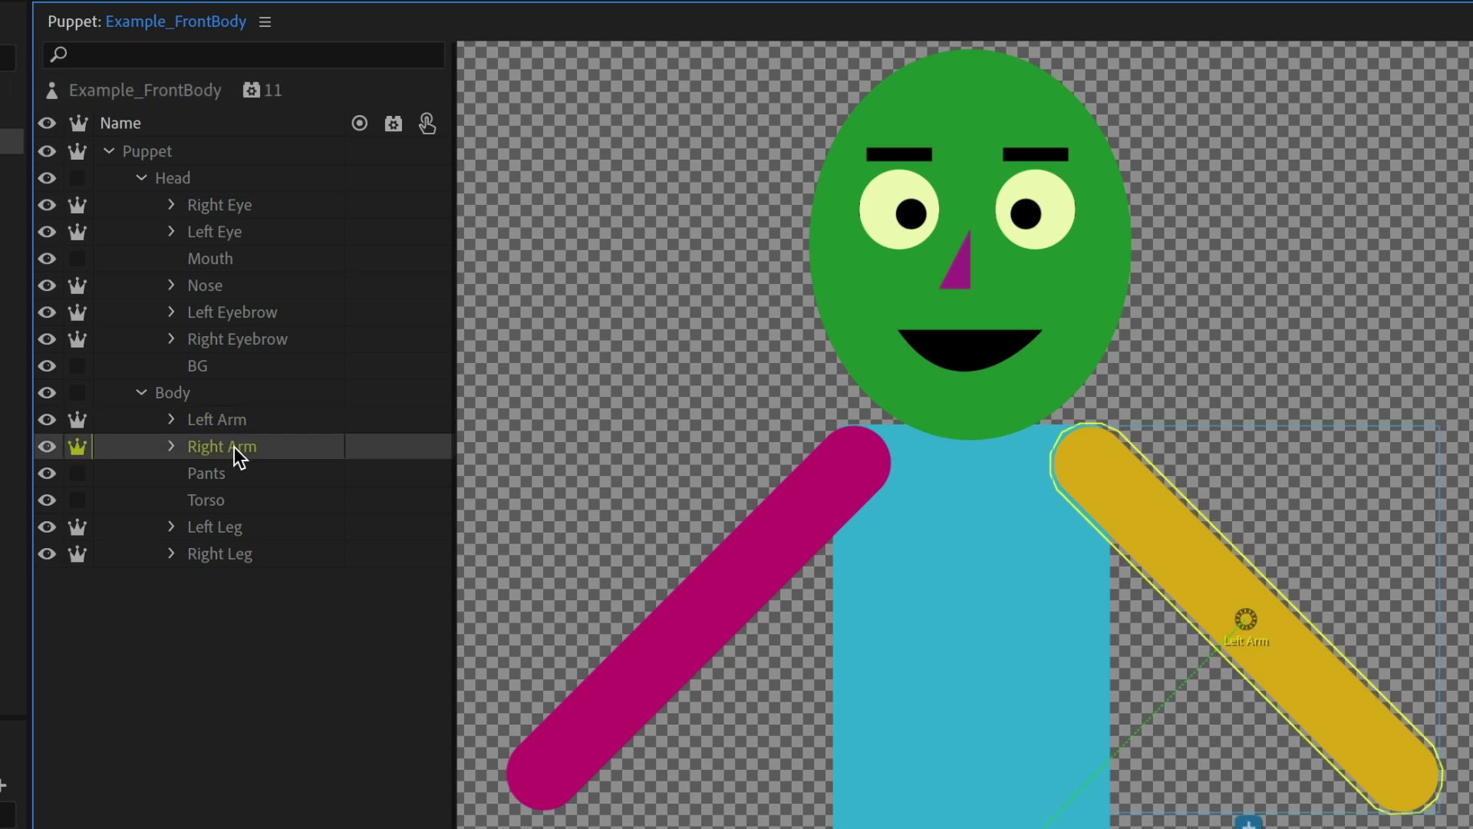
left_click(42, 449)
left_click(41, 451)
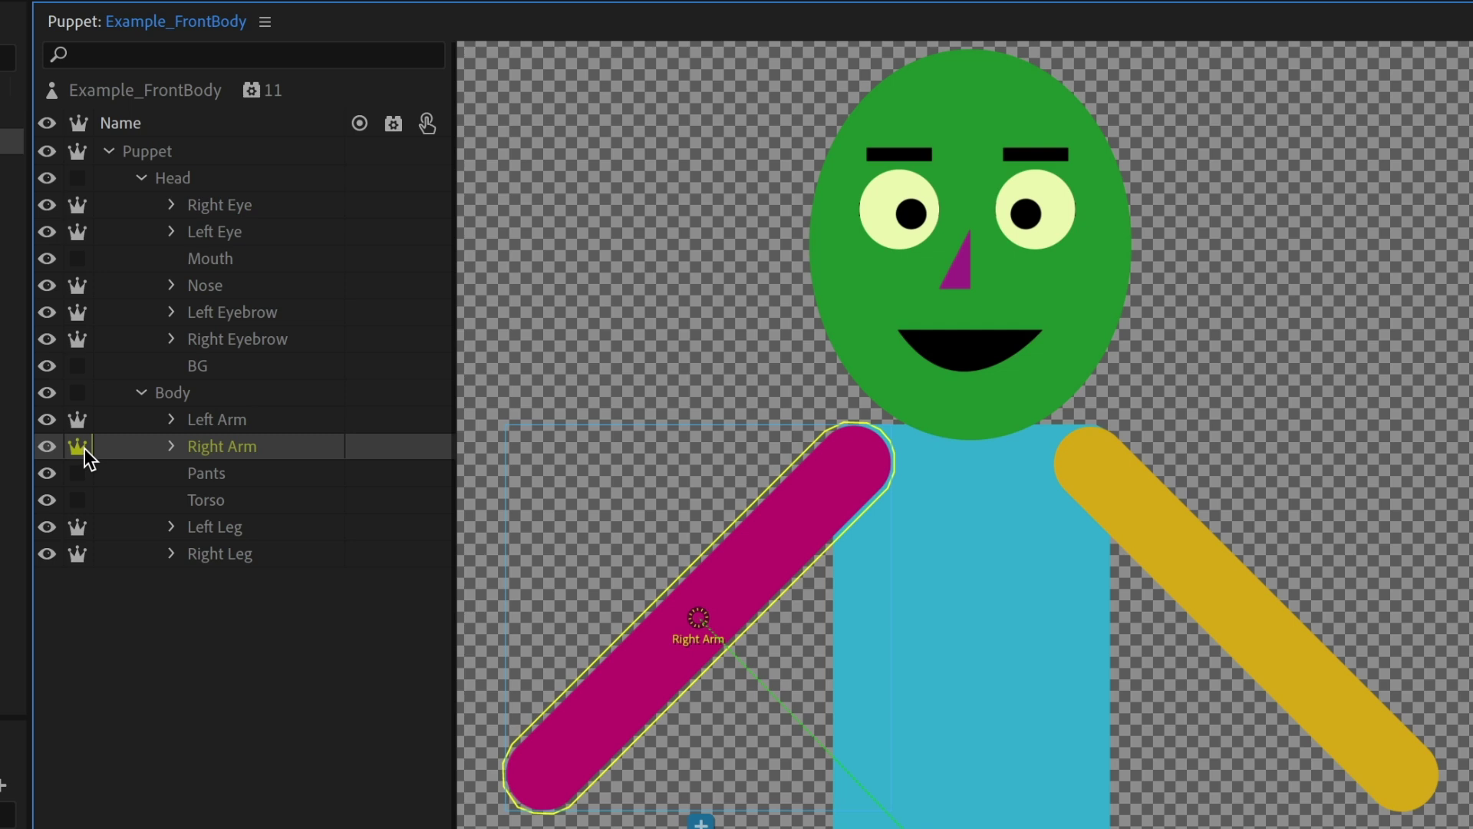
left_click(210, 530)
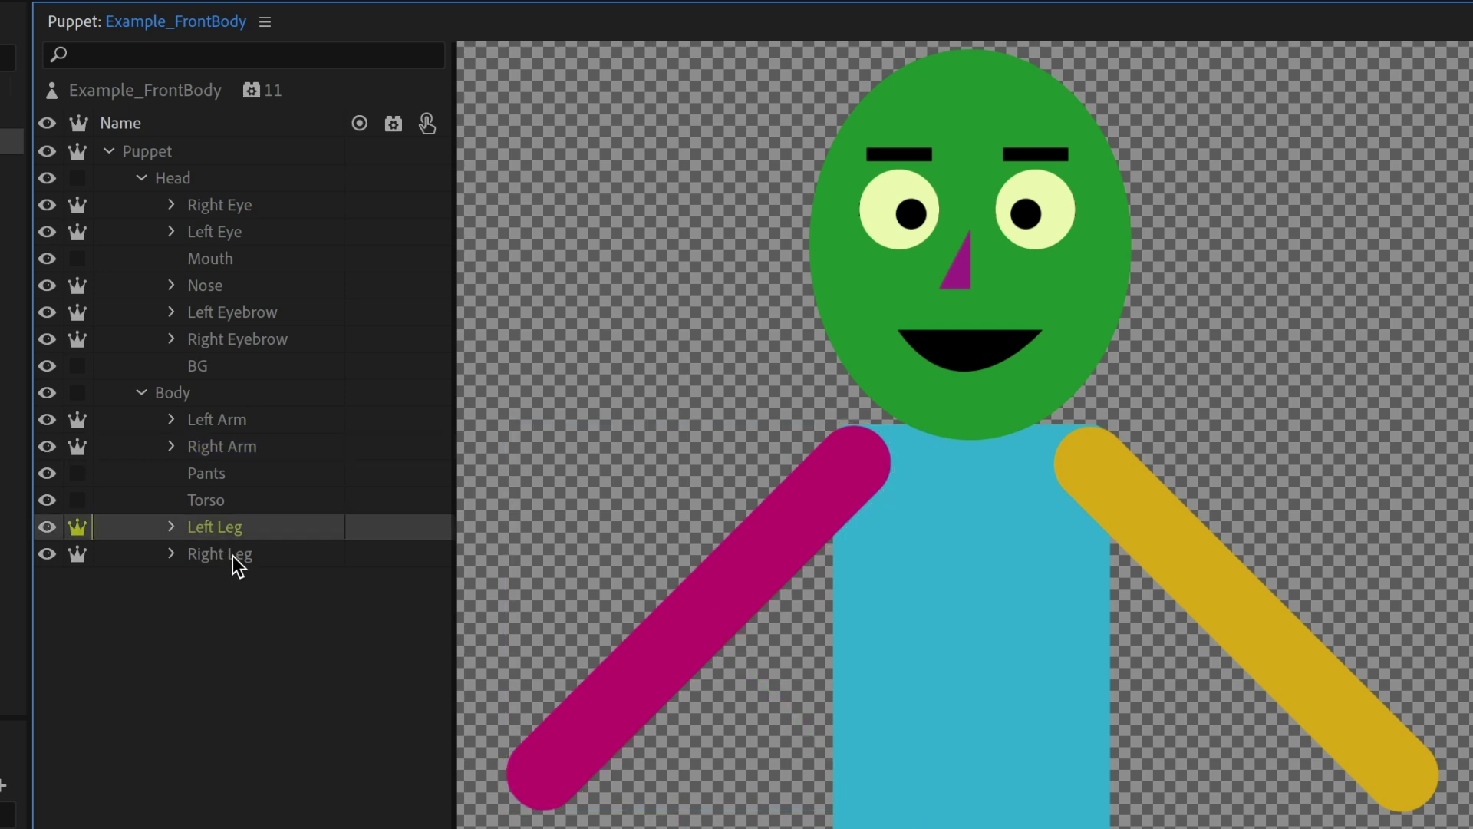
left_click(232, 554)
left_click(146, 392)
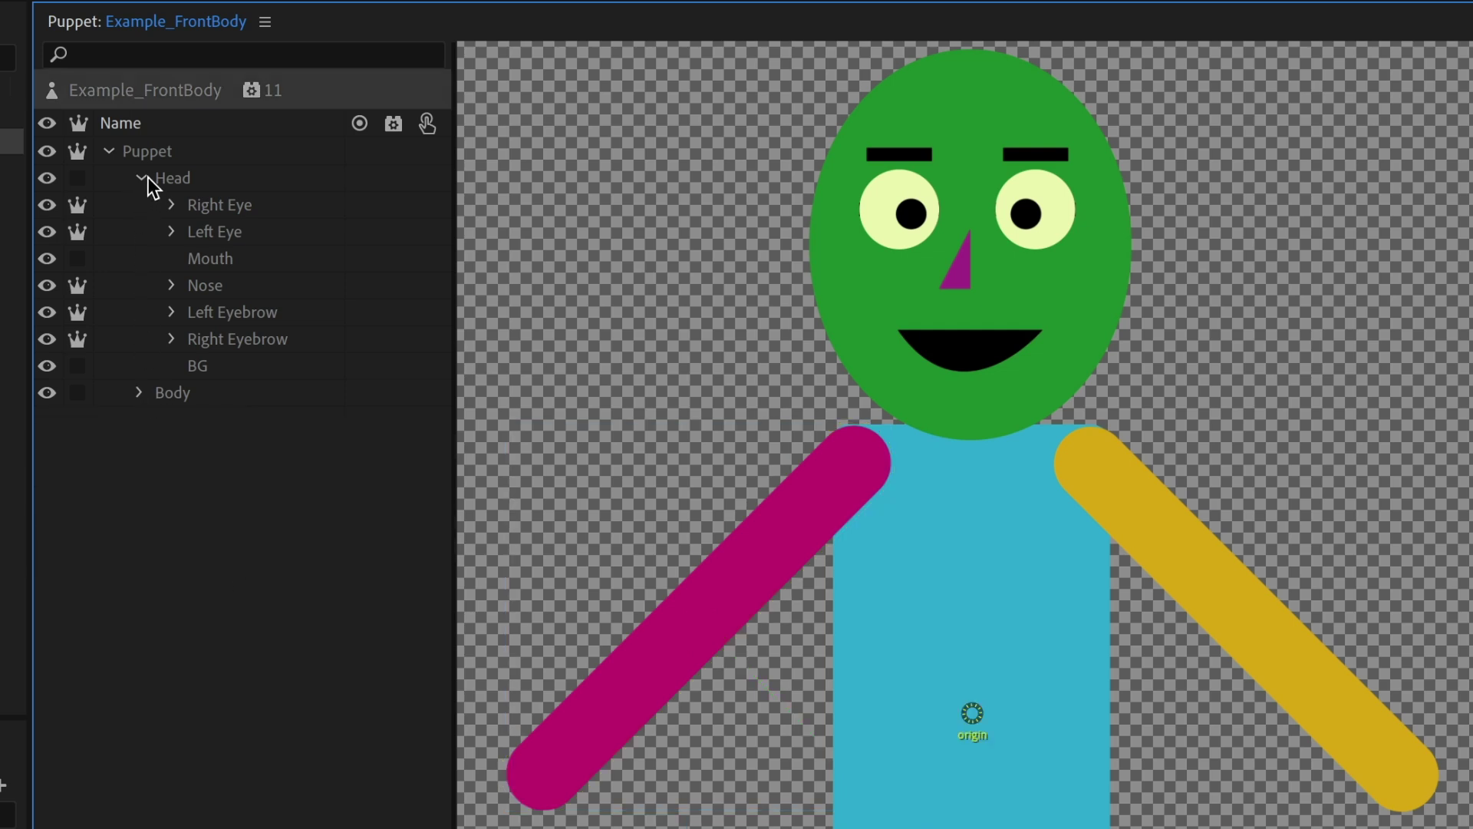
left_click(143, 177)
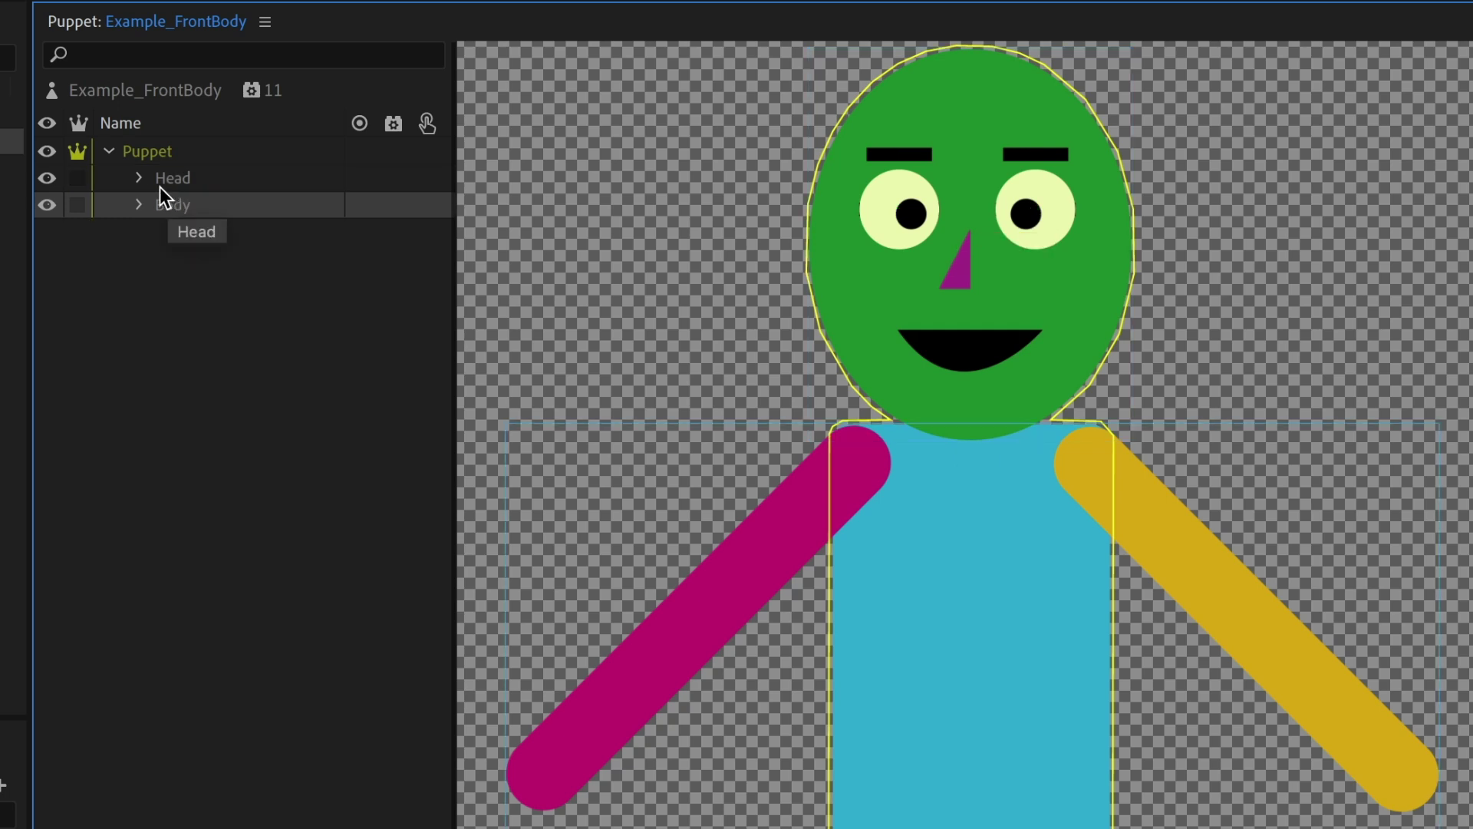
left_click(136, 204)
left_click(140, 176)
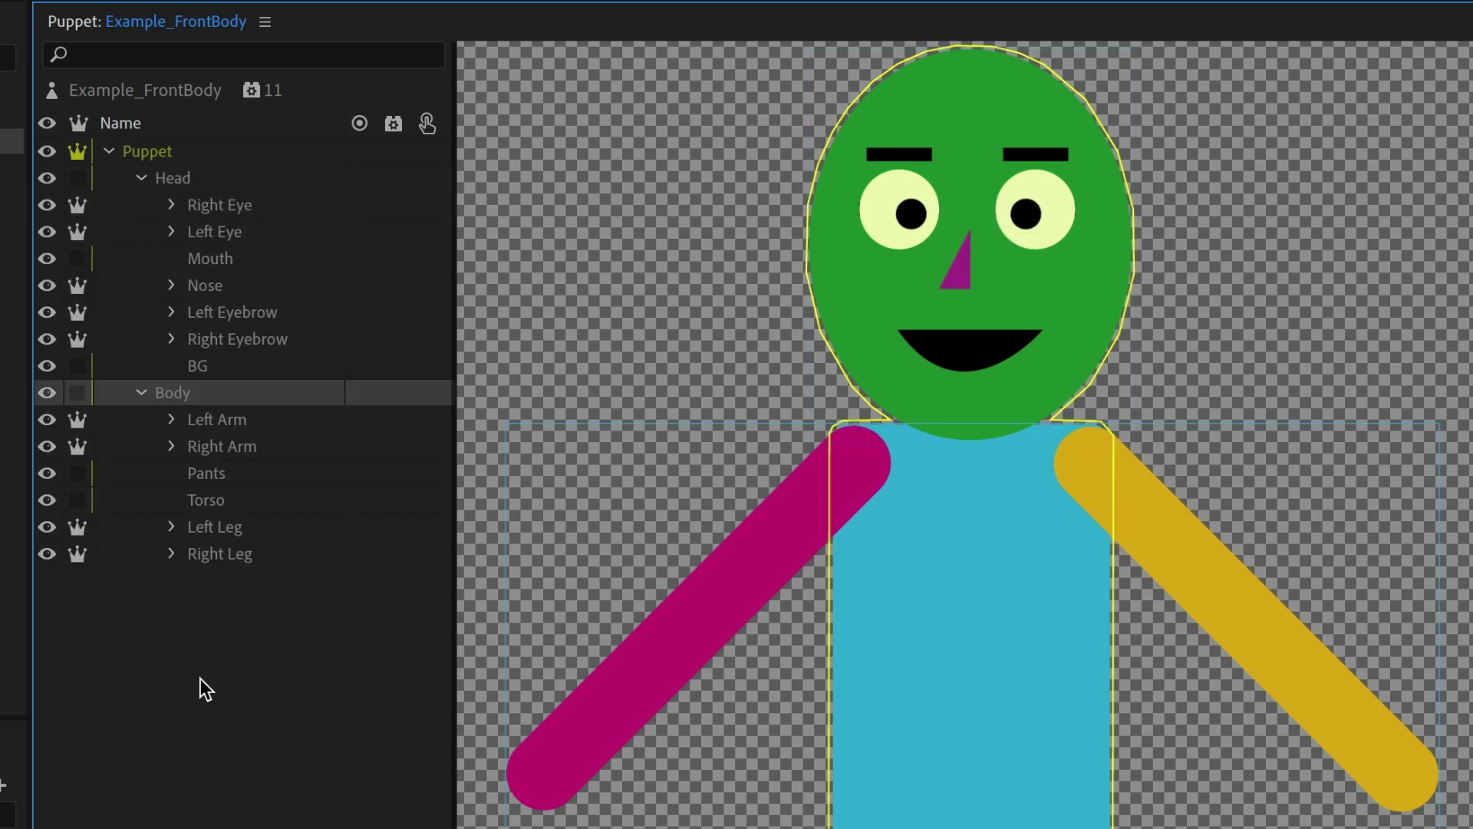
Move the Head group's origin handle down to the base of the neck, keeping only its Head tag
left_click(190, 179)
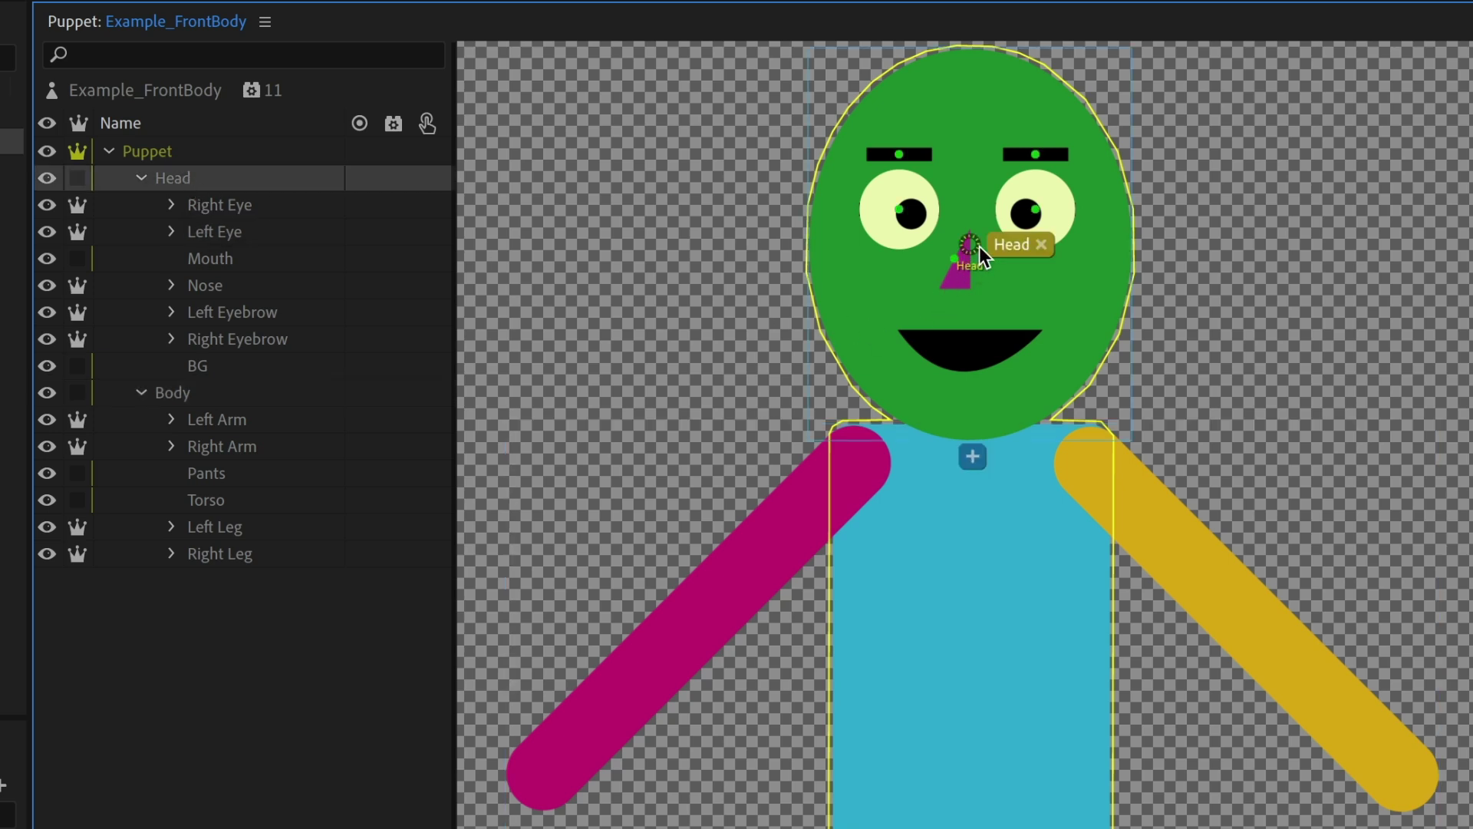
left_click_drag(979, 247, 979, 431)
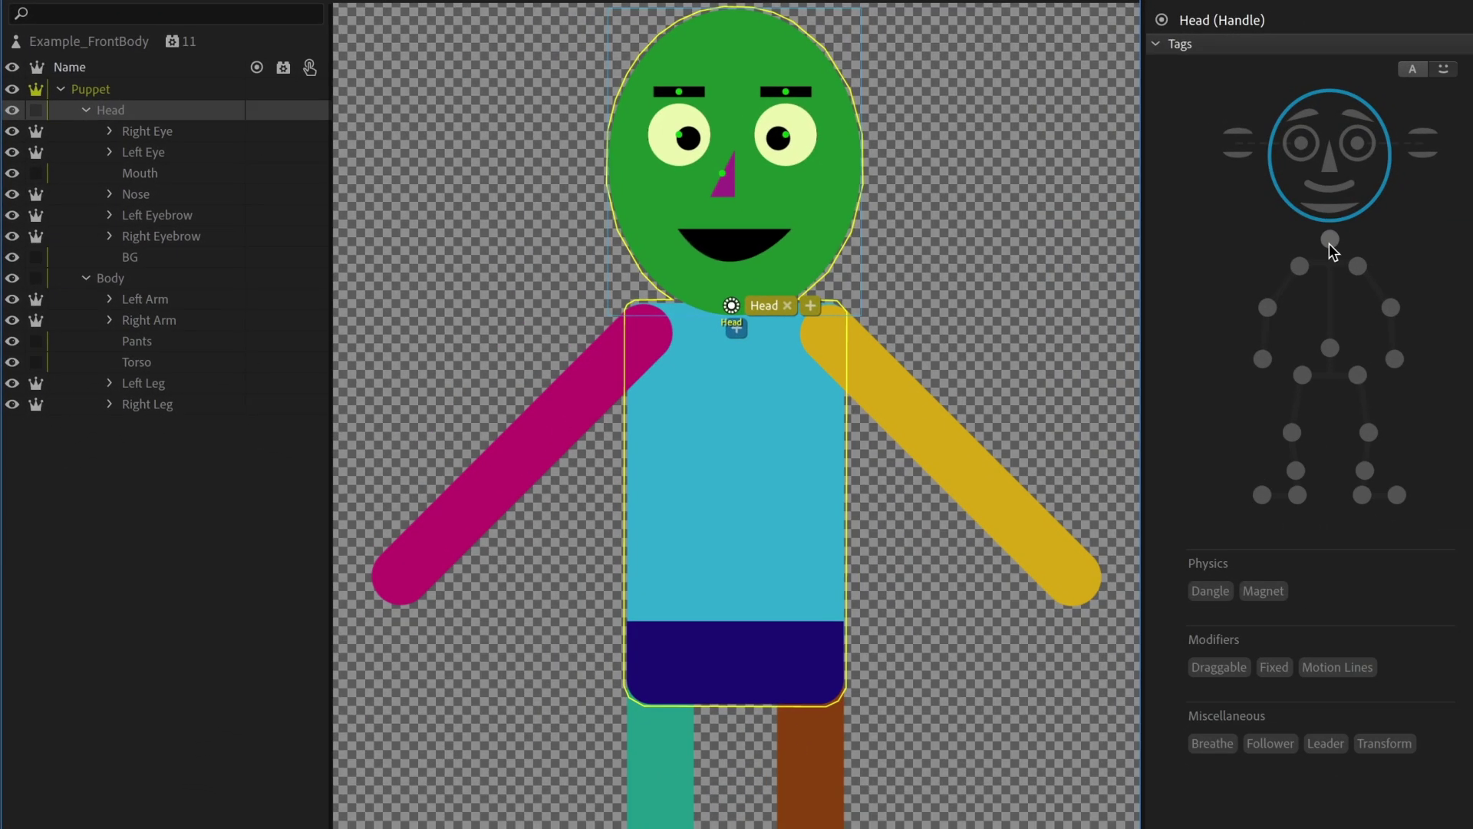
left_click(1329, 242)
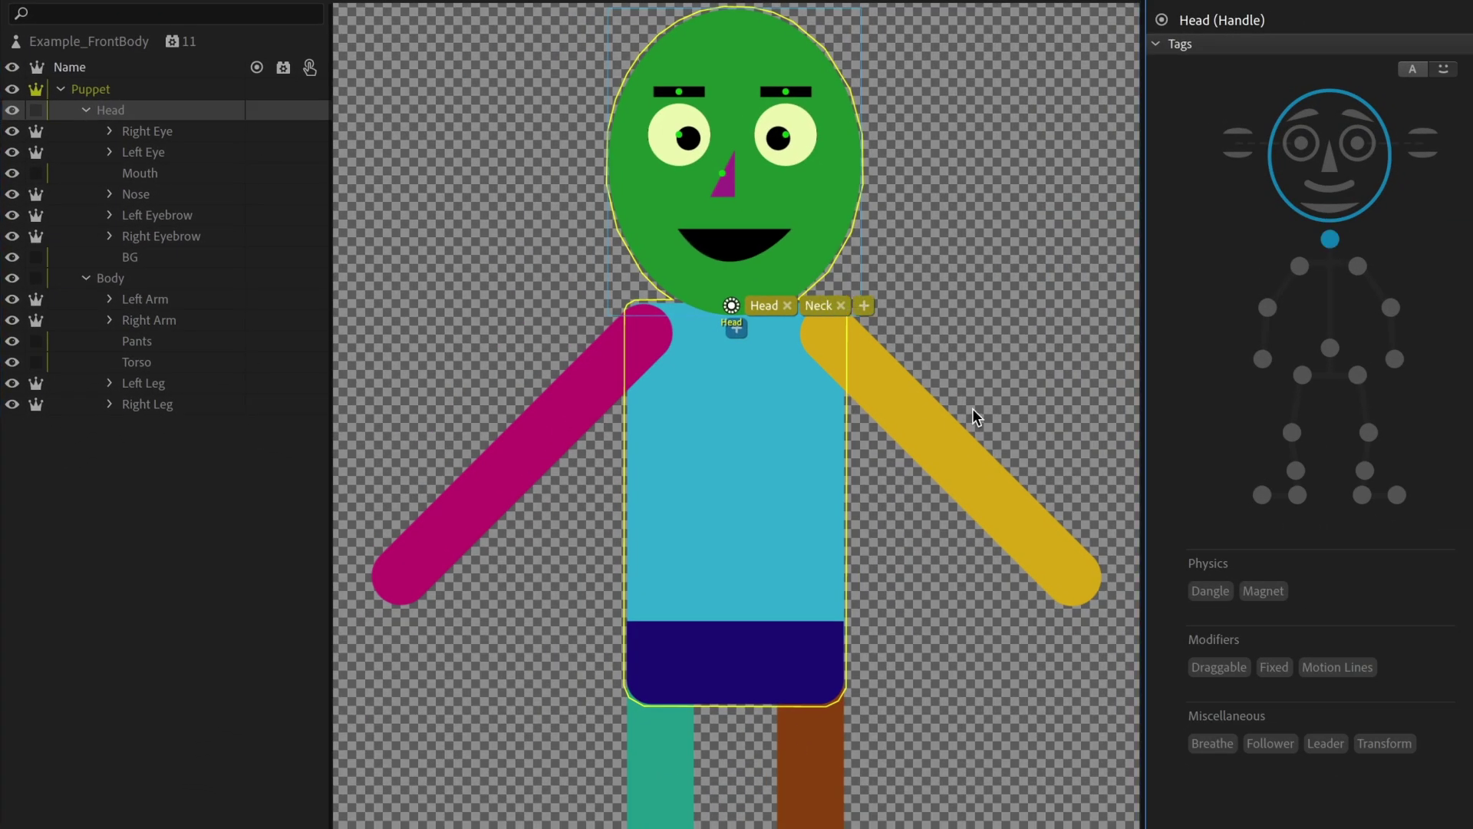
left_click(840, 306)
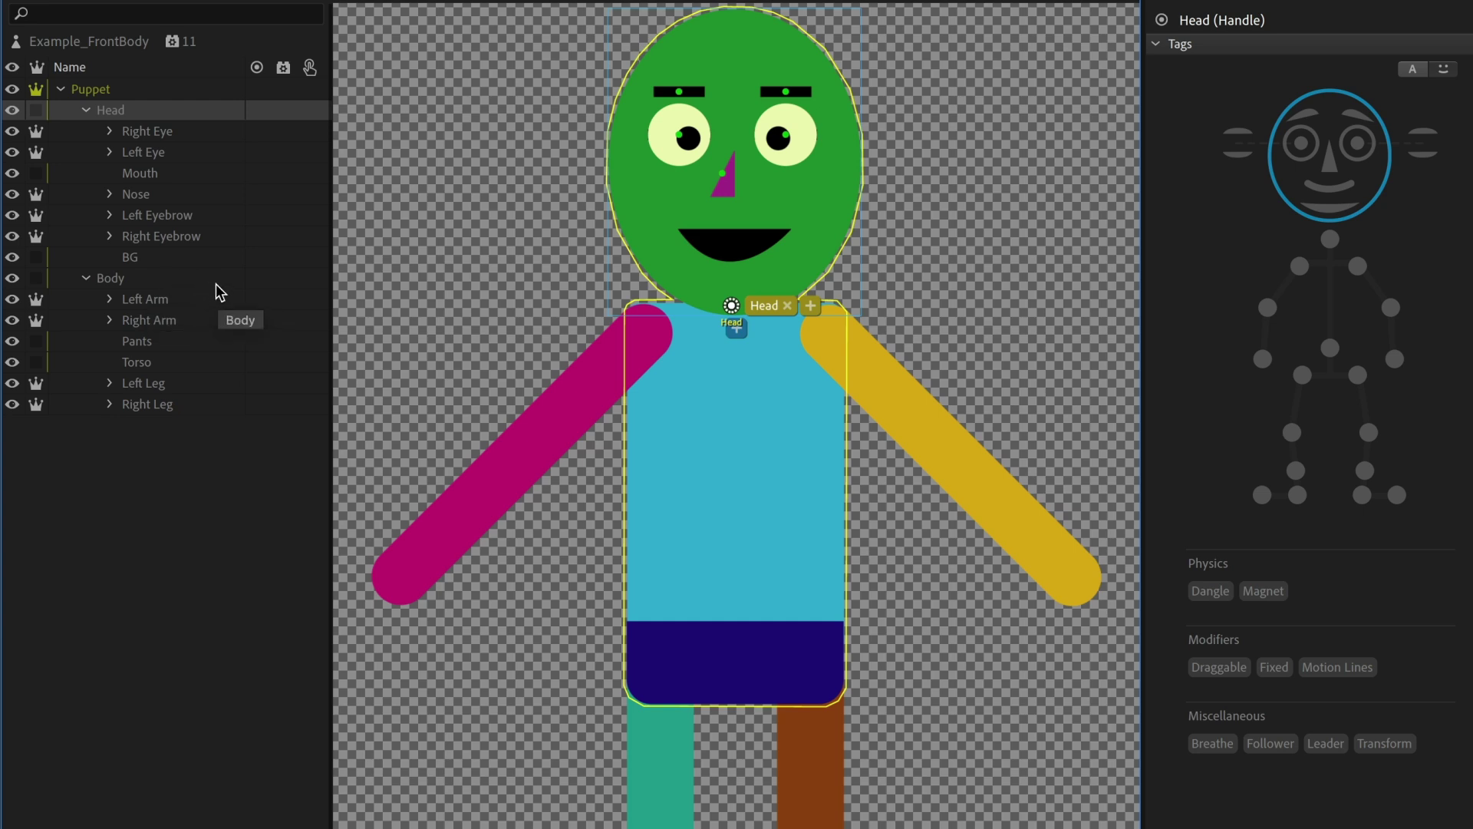
Move the Left Arm layer's origin handle from mid-arm up to the shoulder
left_click(175, 283)
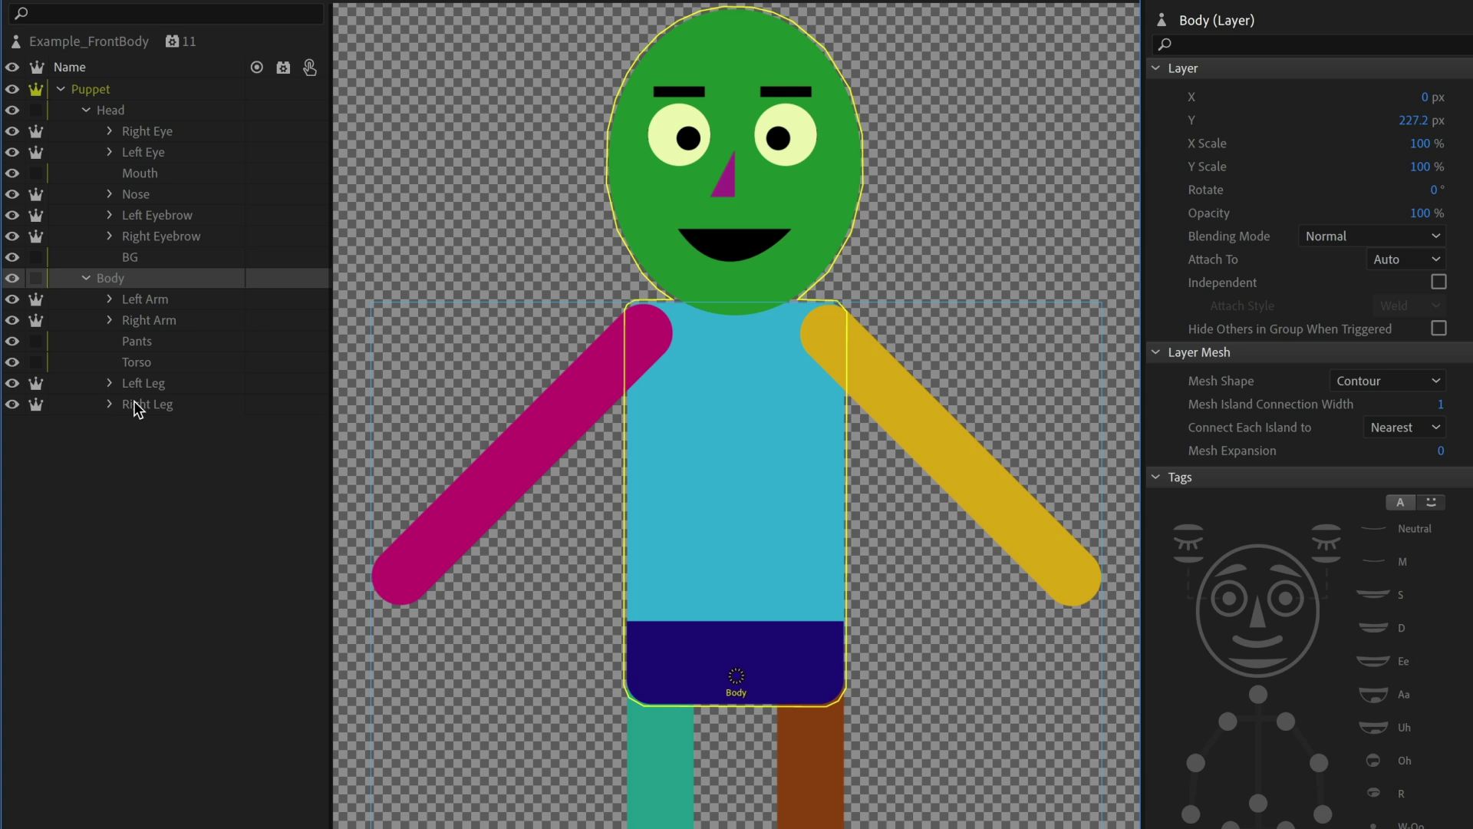
left_click(155, 302)
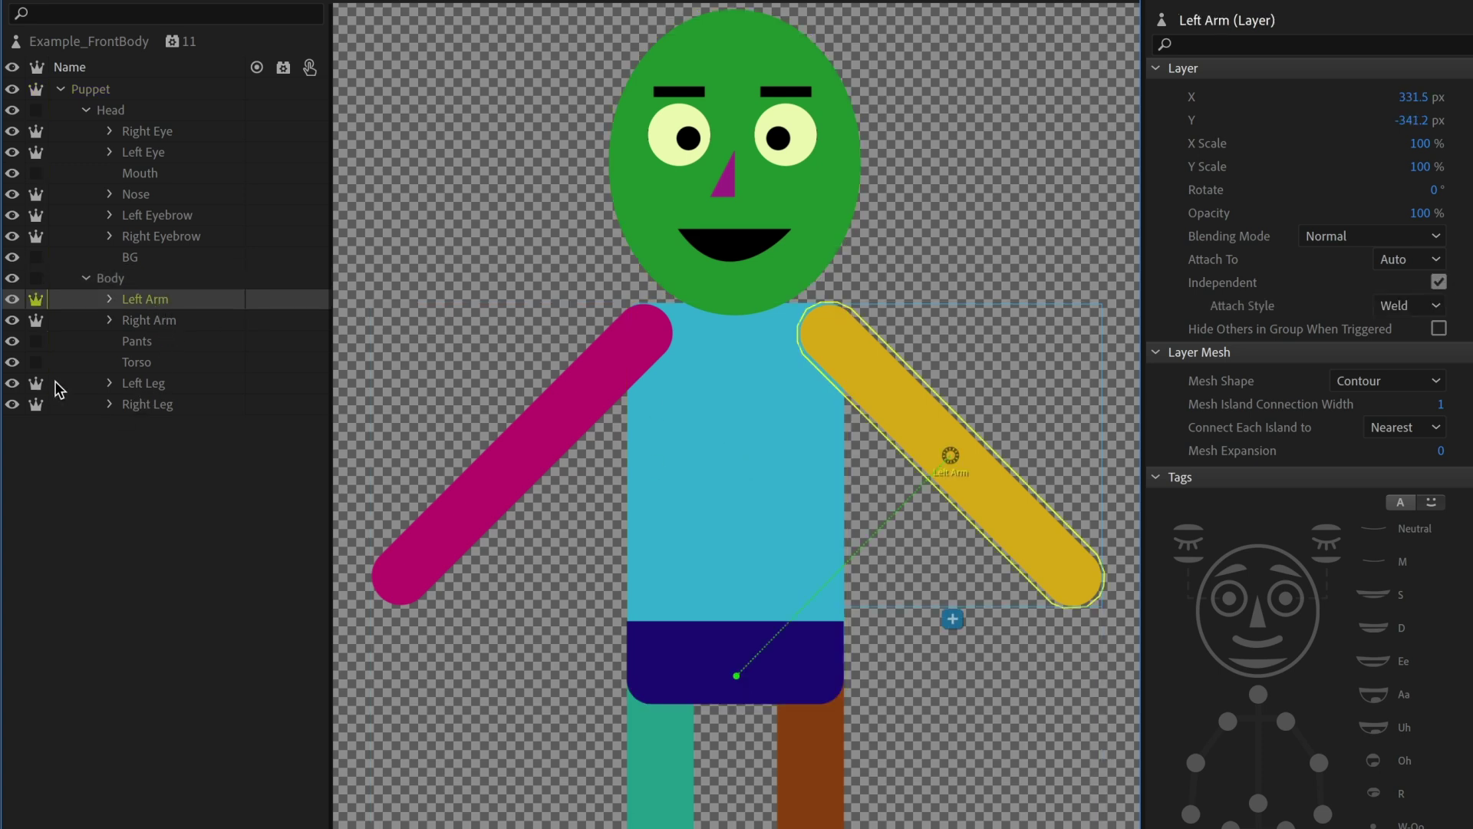
left_click_drag(952, 456, 827, 335)
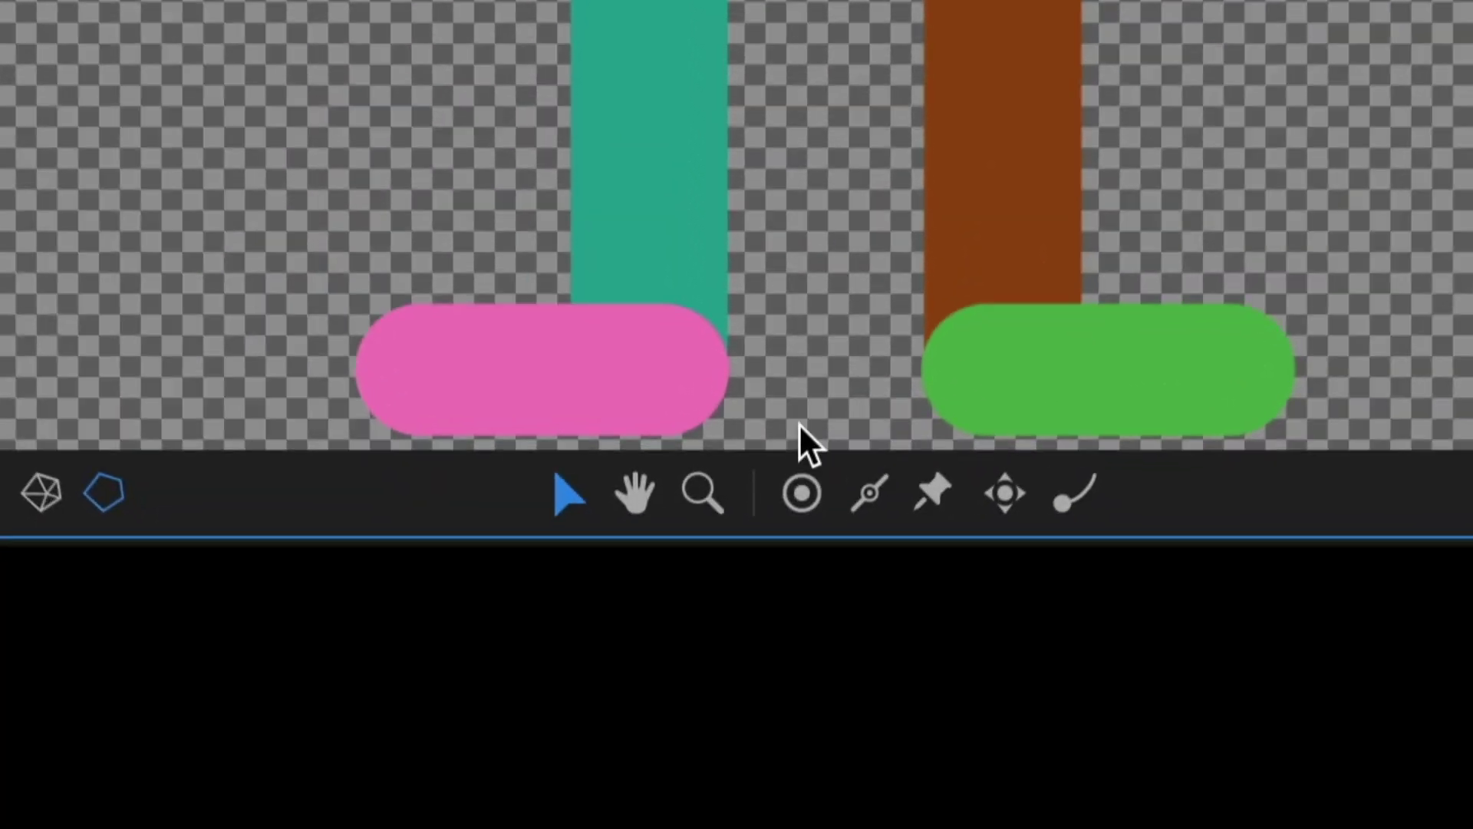
Add a handle tagged Left Elbow at the middle of the left arm and one tagged Left Wrist near its end
left_click(799, 492)
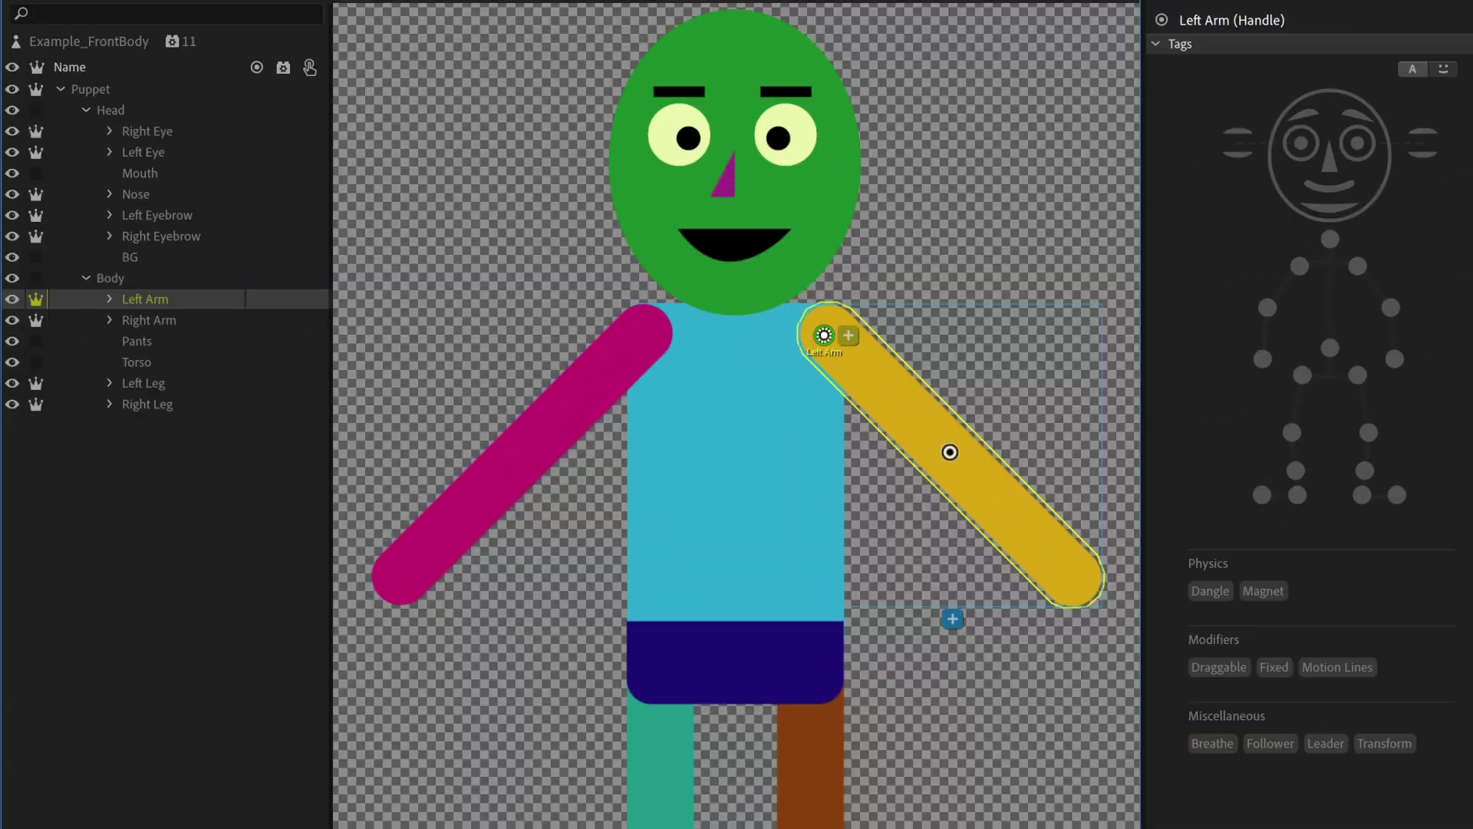
left_click(952, 458)
left_click(1387, 307)
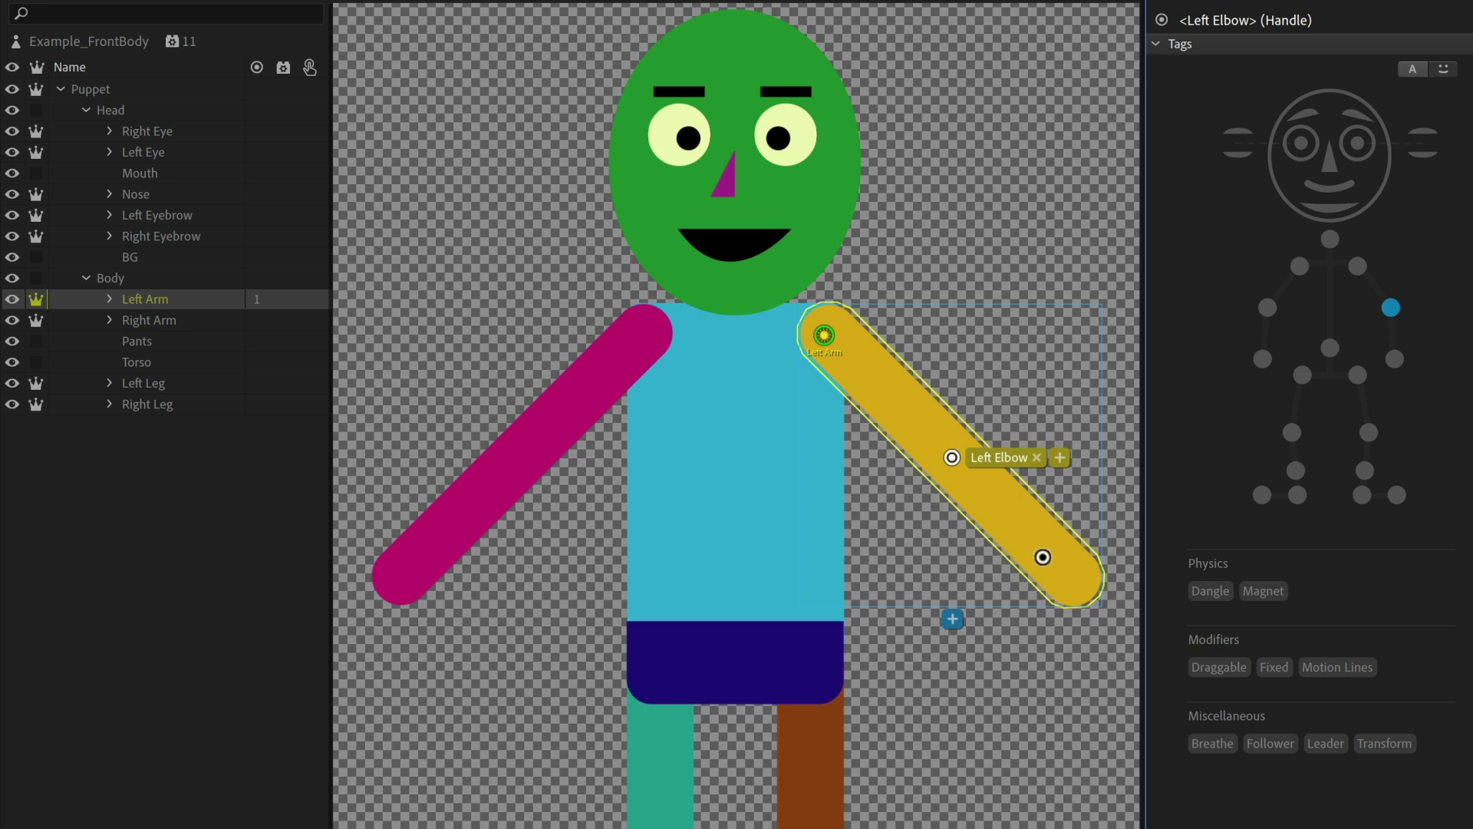
left_click(1066, 572)
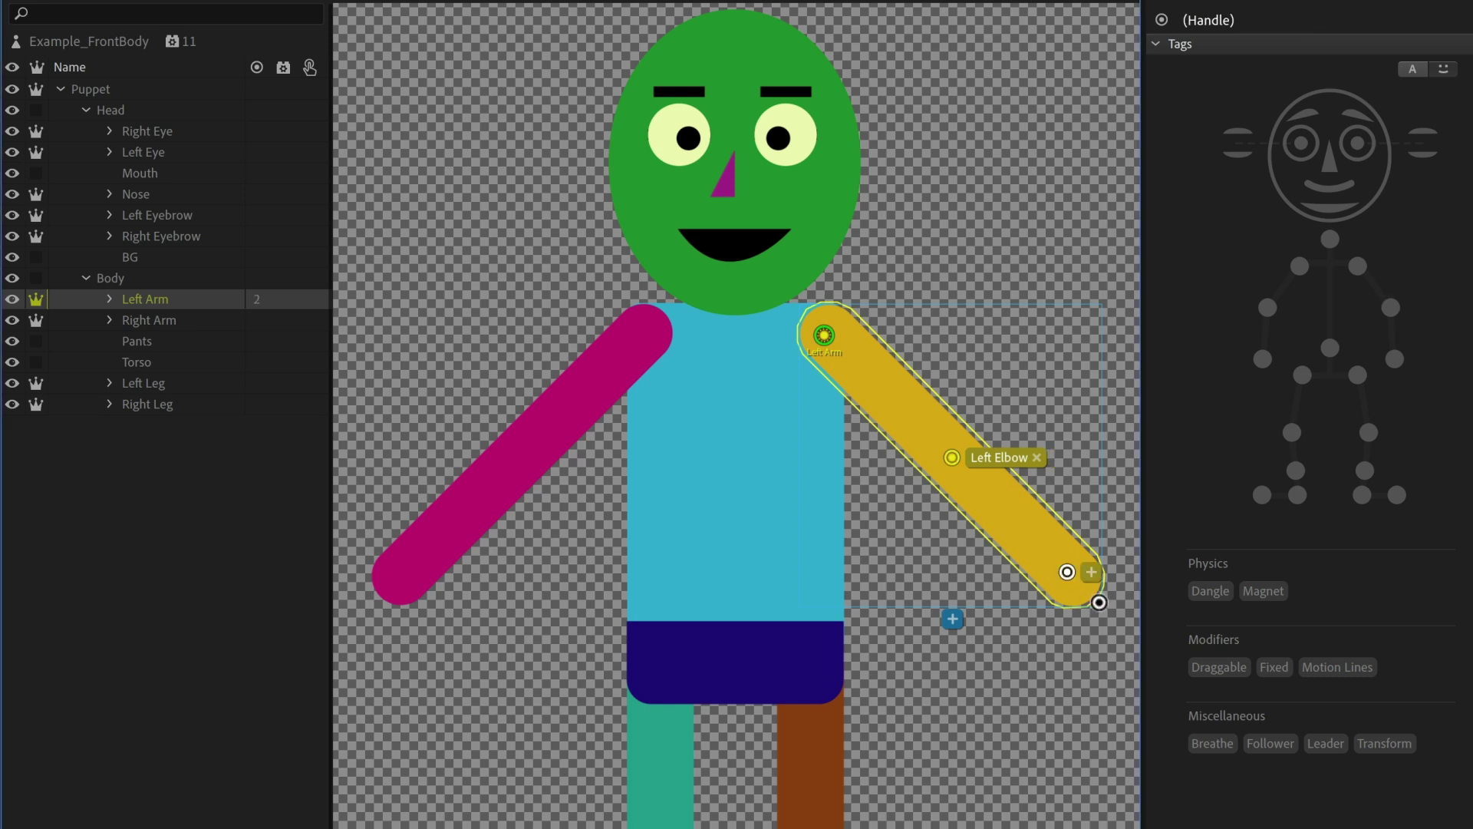
left_click(1393, 359)
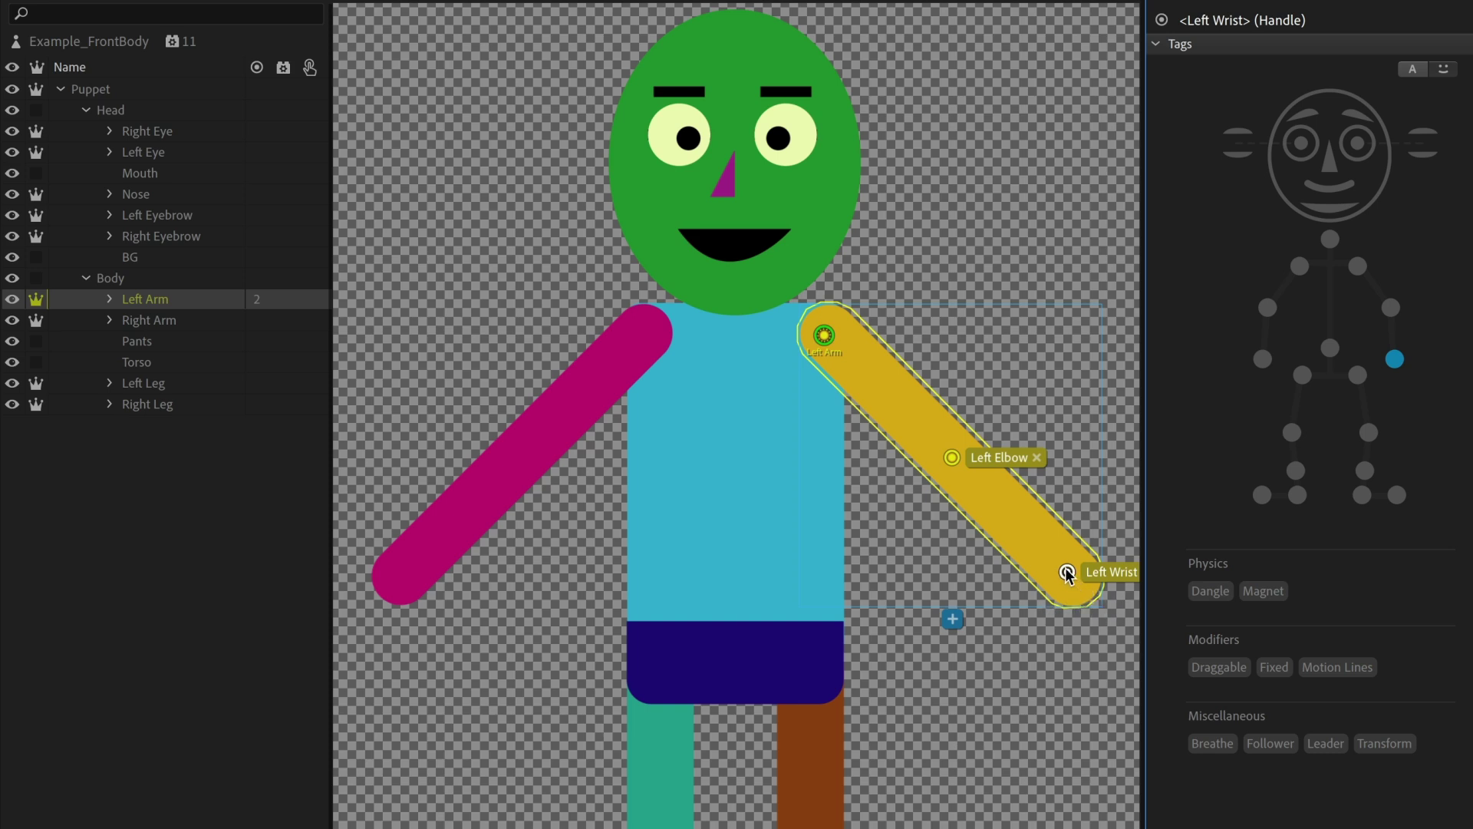
left_click_drag(1065, 568, 1068, 575)
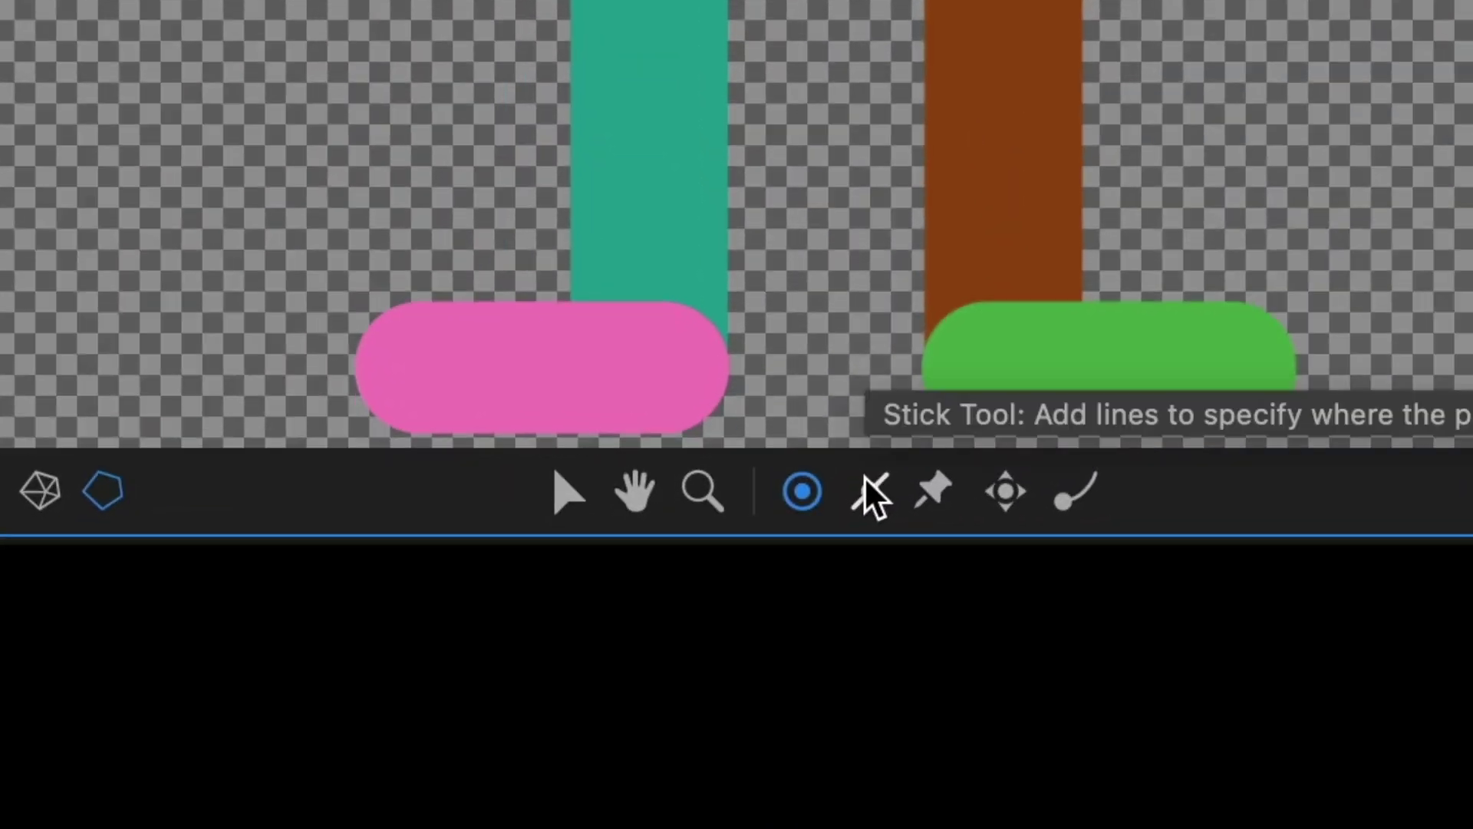
Draw sticks along the left arm, one from shoulder to elbow and one from elbow to wrist
left_click(866, 477)
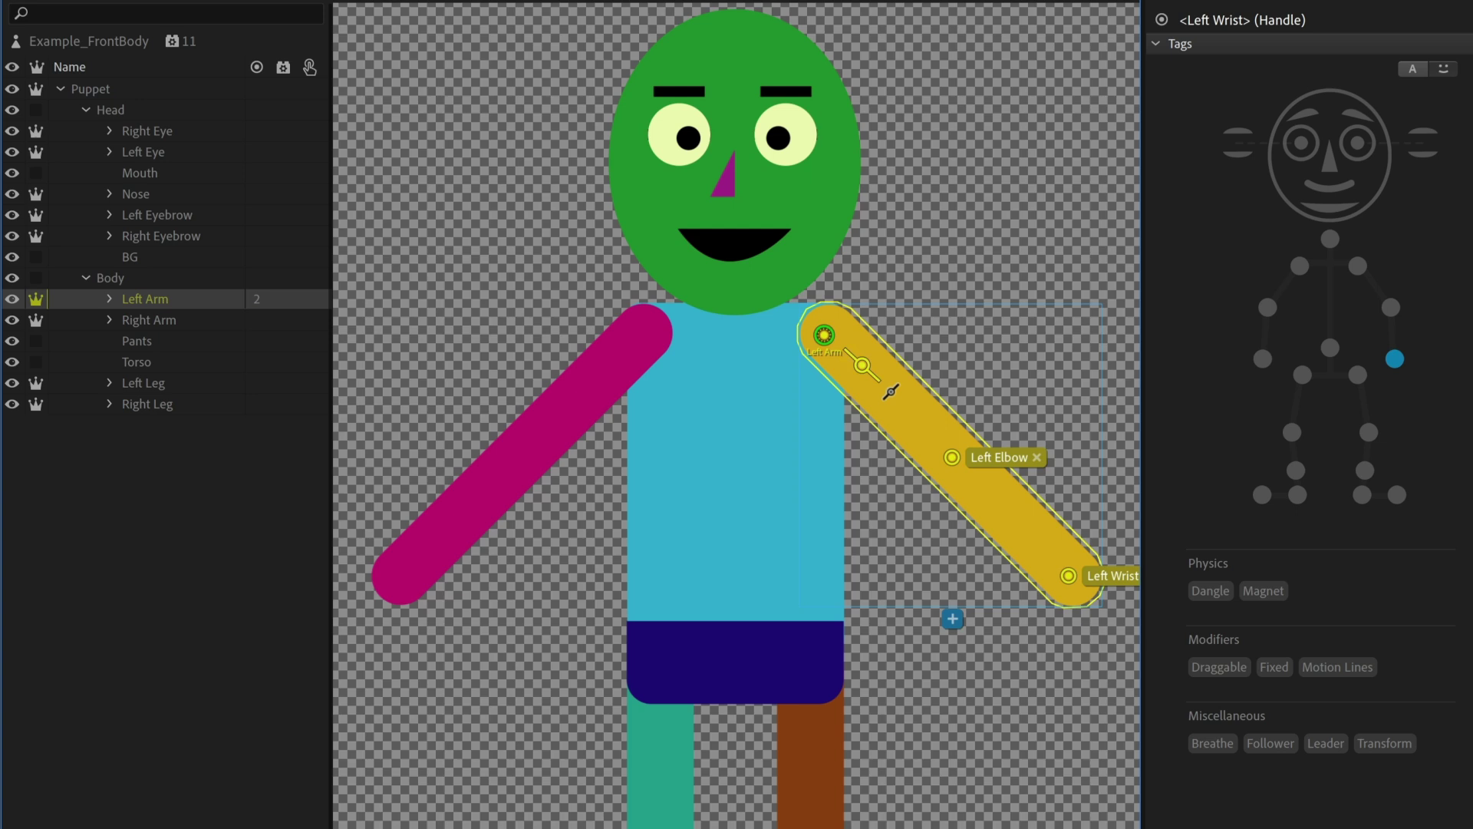
left_click_drag(846, 352, 1057, 563)
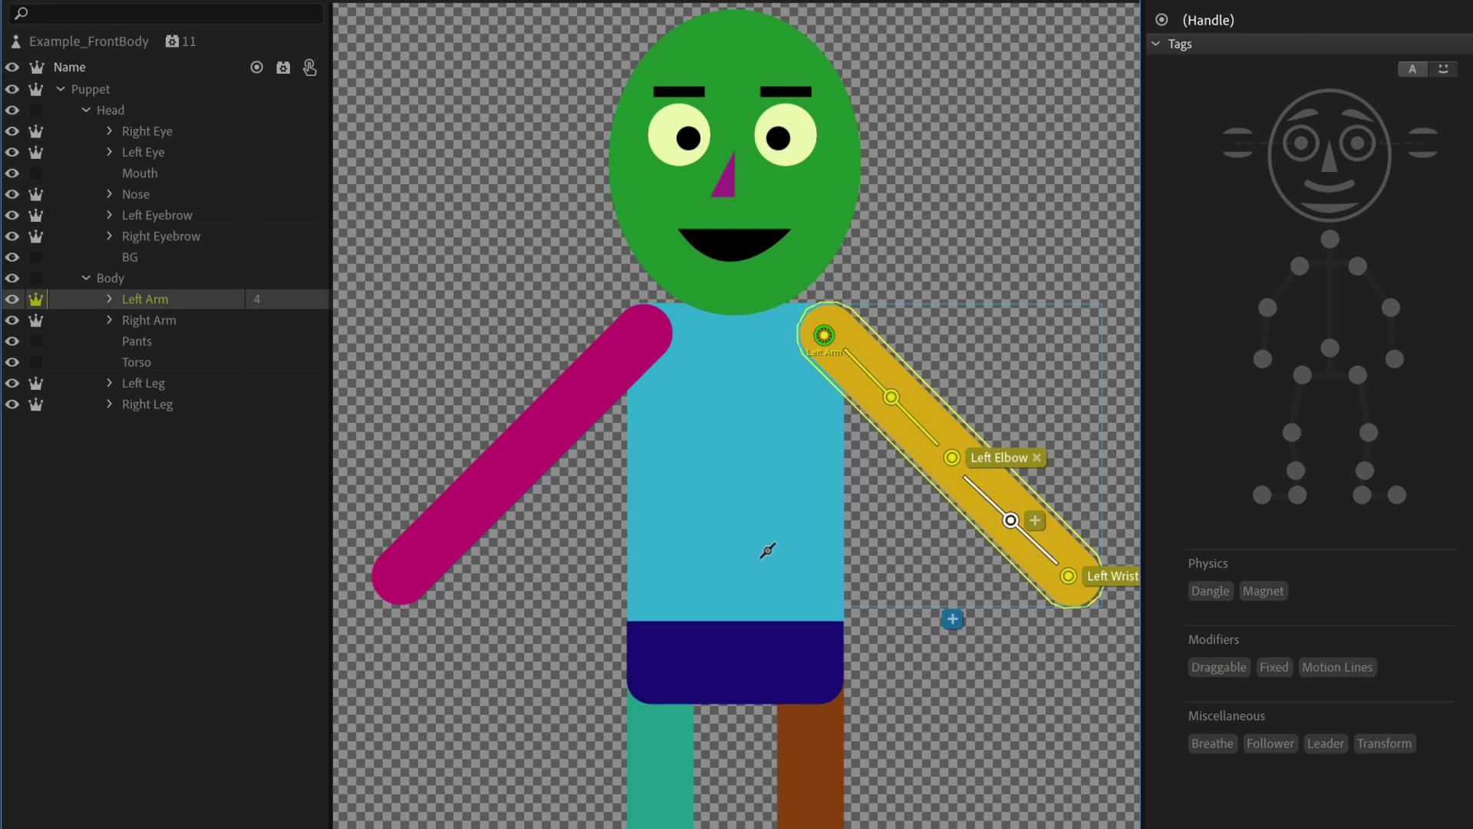
Move the Right Arm layer's origin handle to the shoulder and add handles tagged Right Elbow at mid-arm and Right Wrist near its end
left_click(186, 322)
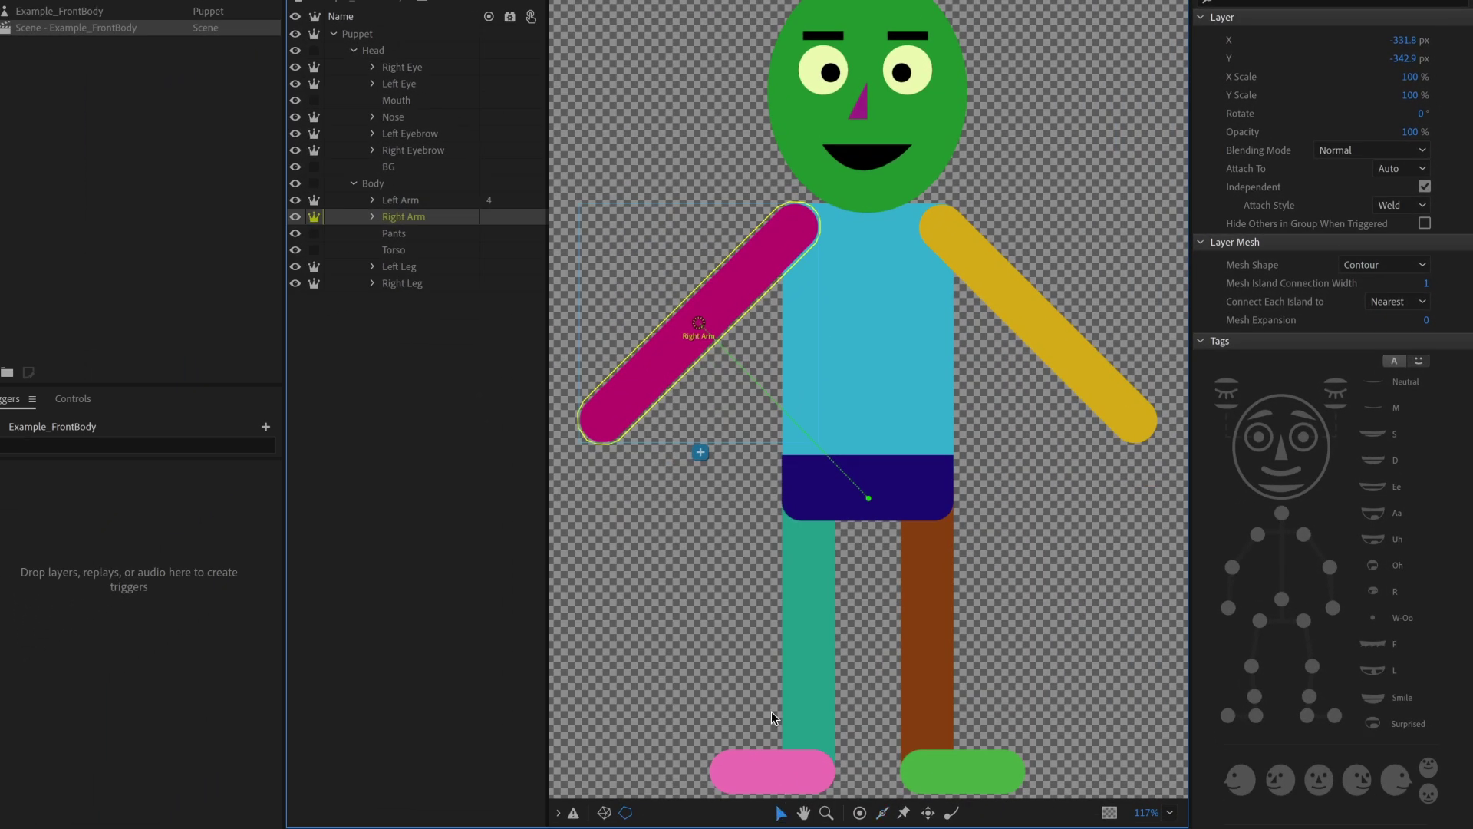
left_click_drag(700, 331, 800, 230)
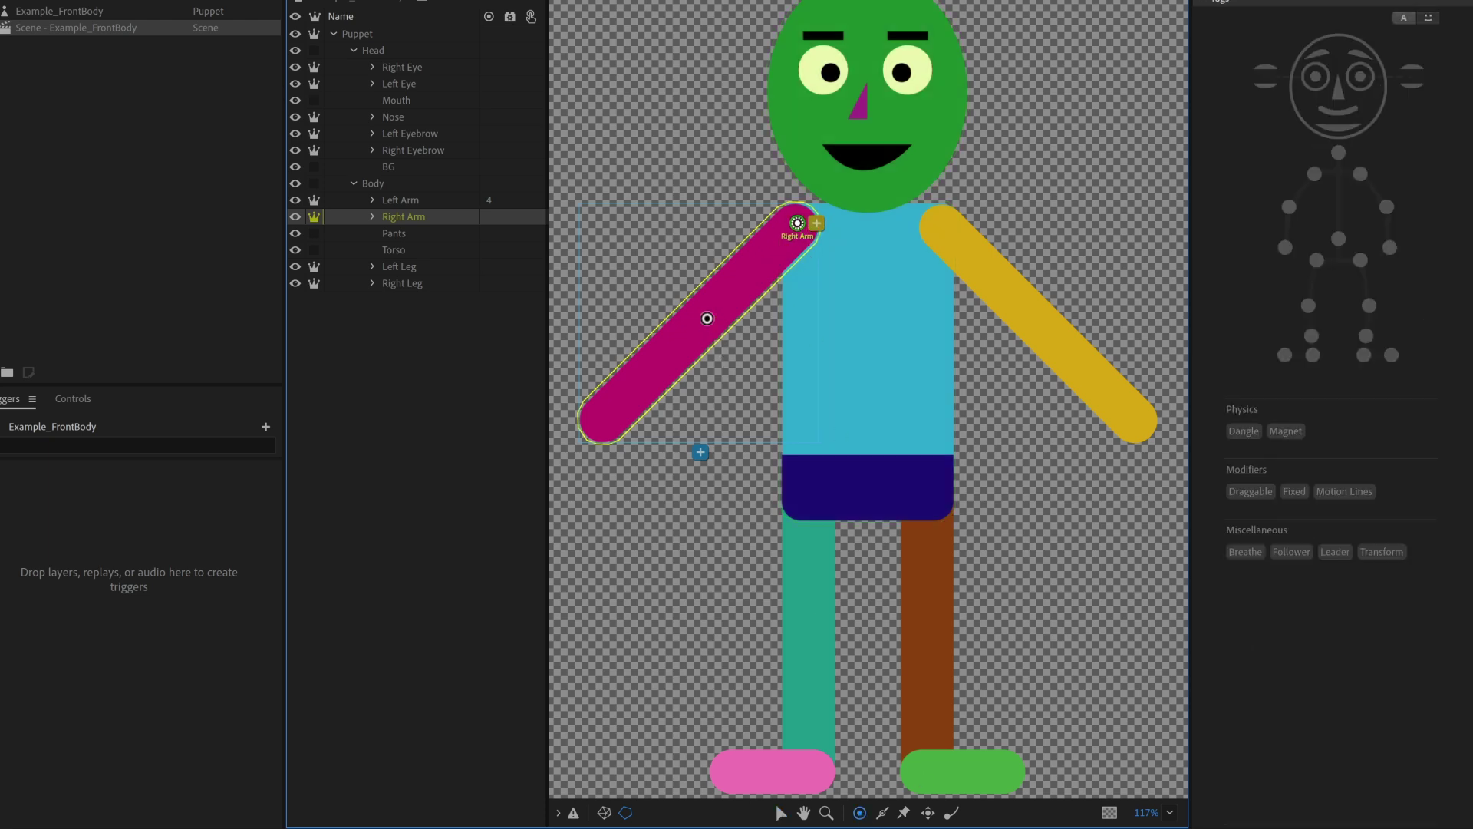
left_click(704, 320)
left_click(1289, 206)
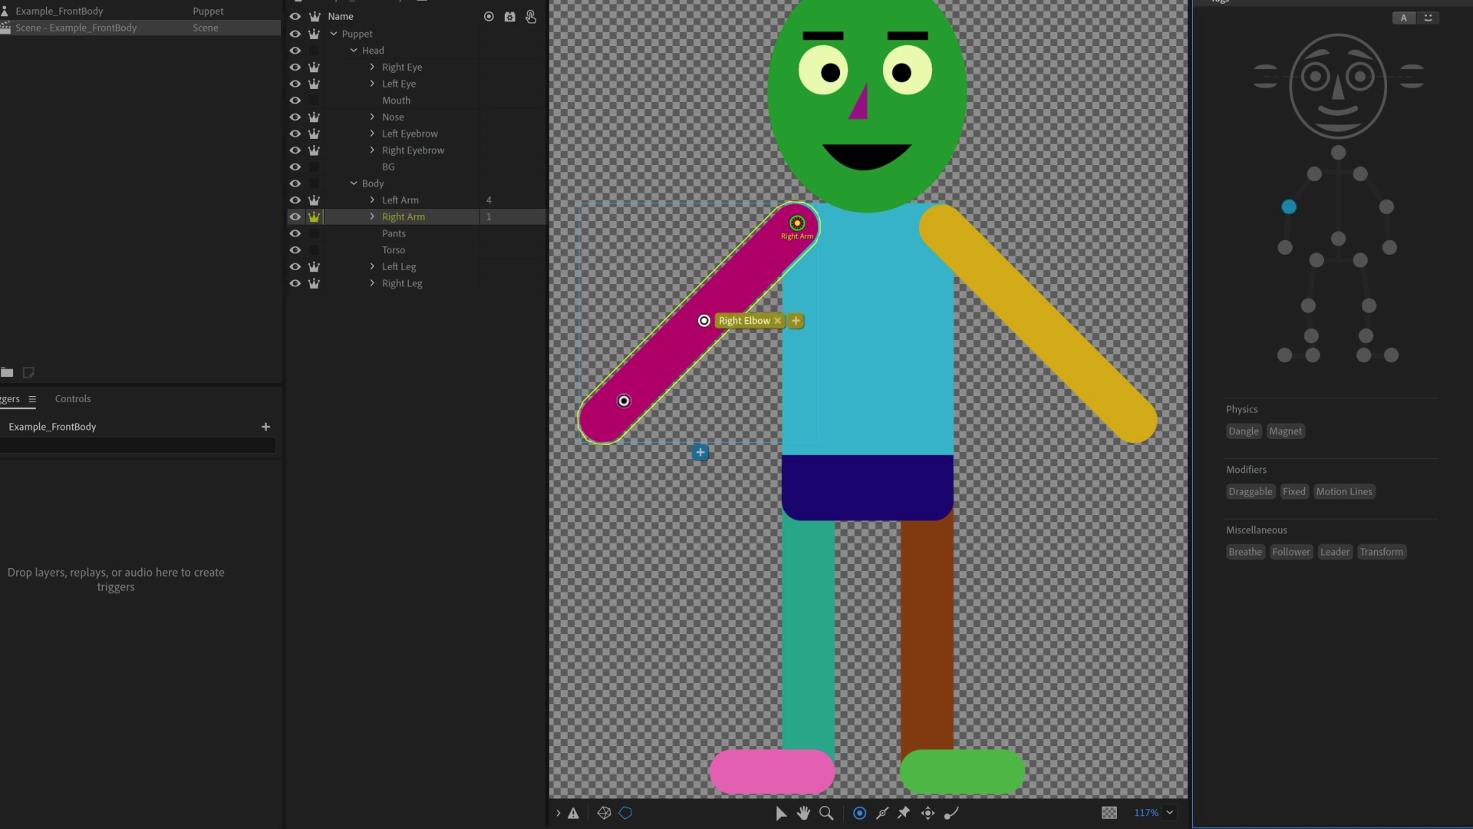
left_click(603, 420)
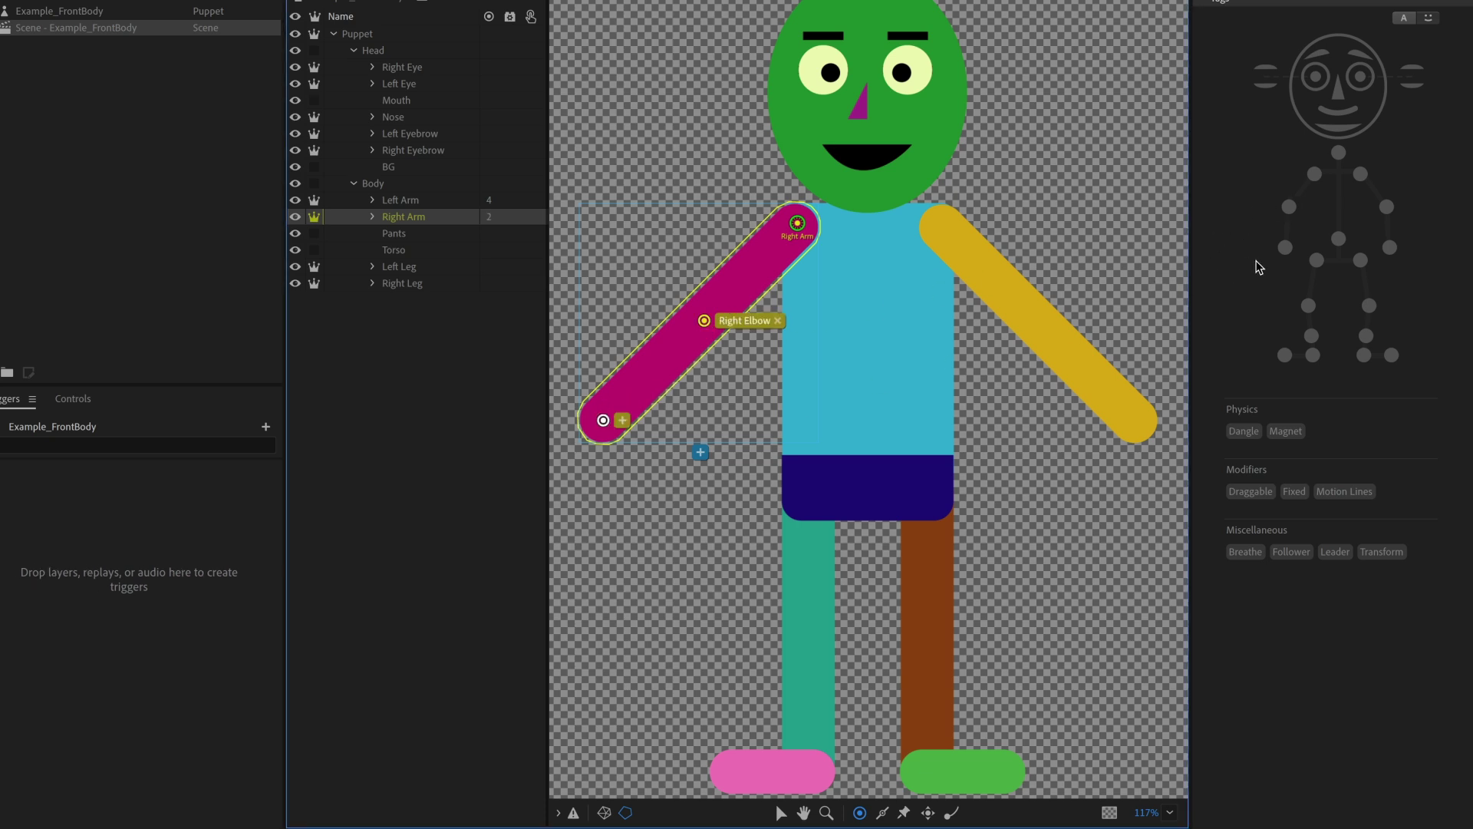
left_click(1286, 247)
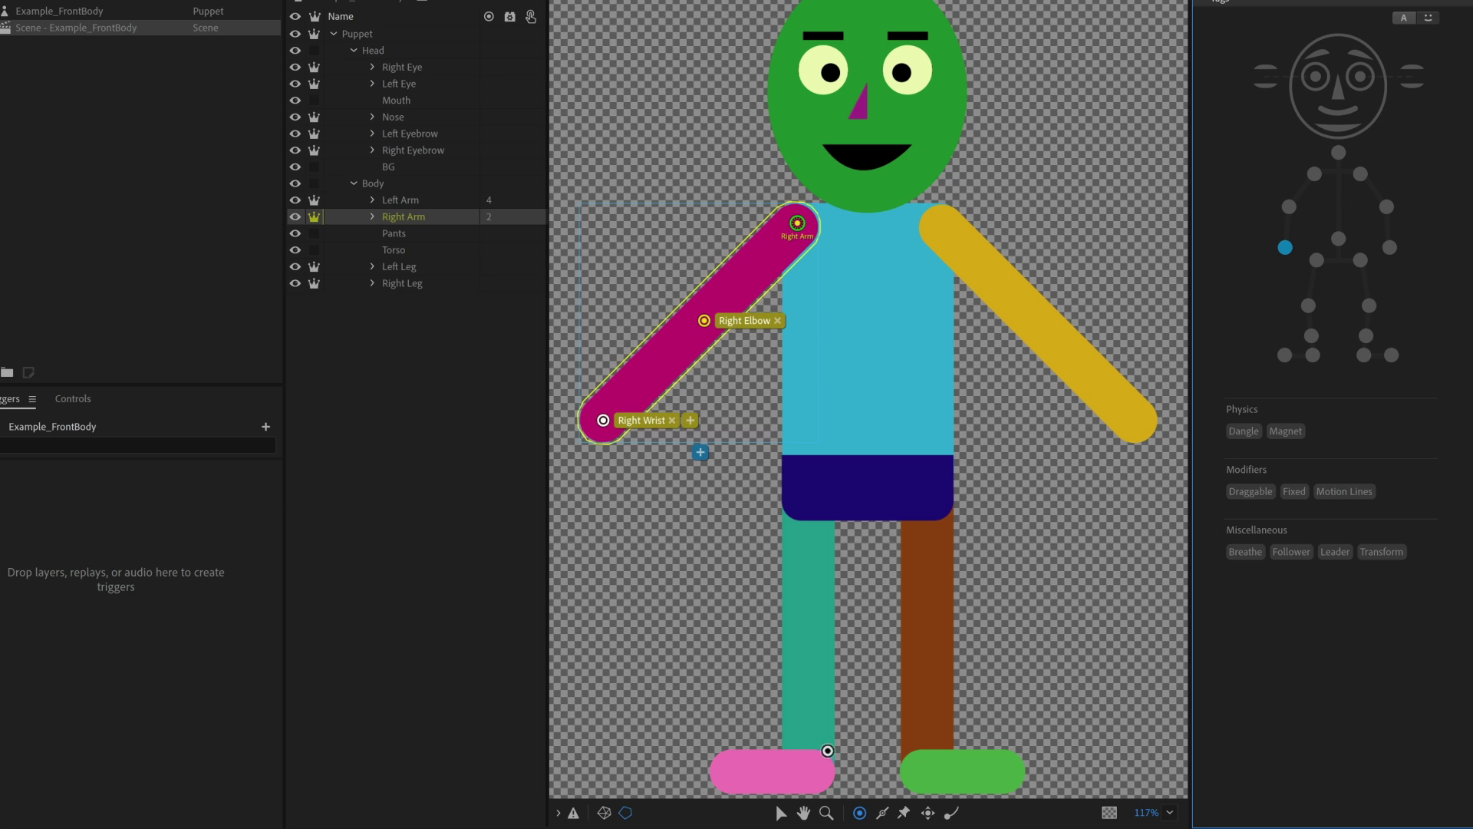
Draw sticks along the right arm, one between wrist and elbow and one between elbow and shoulder
left_click(882, 812)
left_click_drag(624, 403, 778, 238)
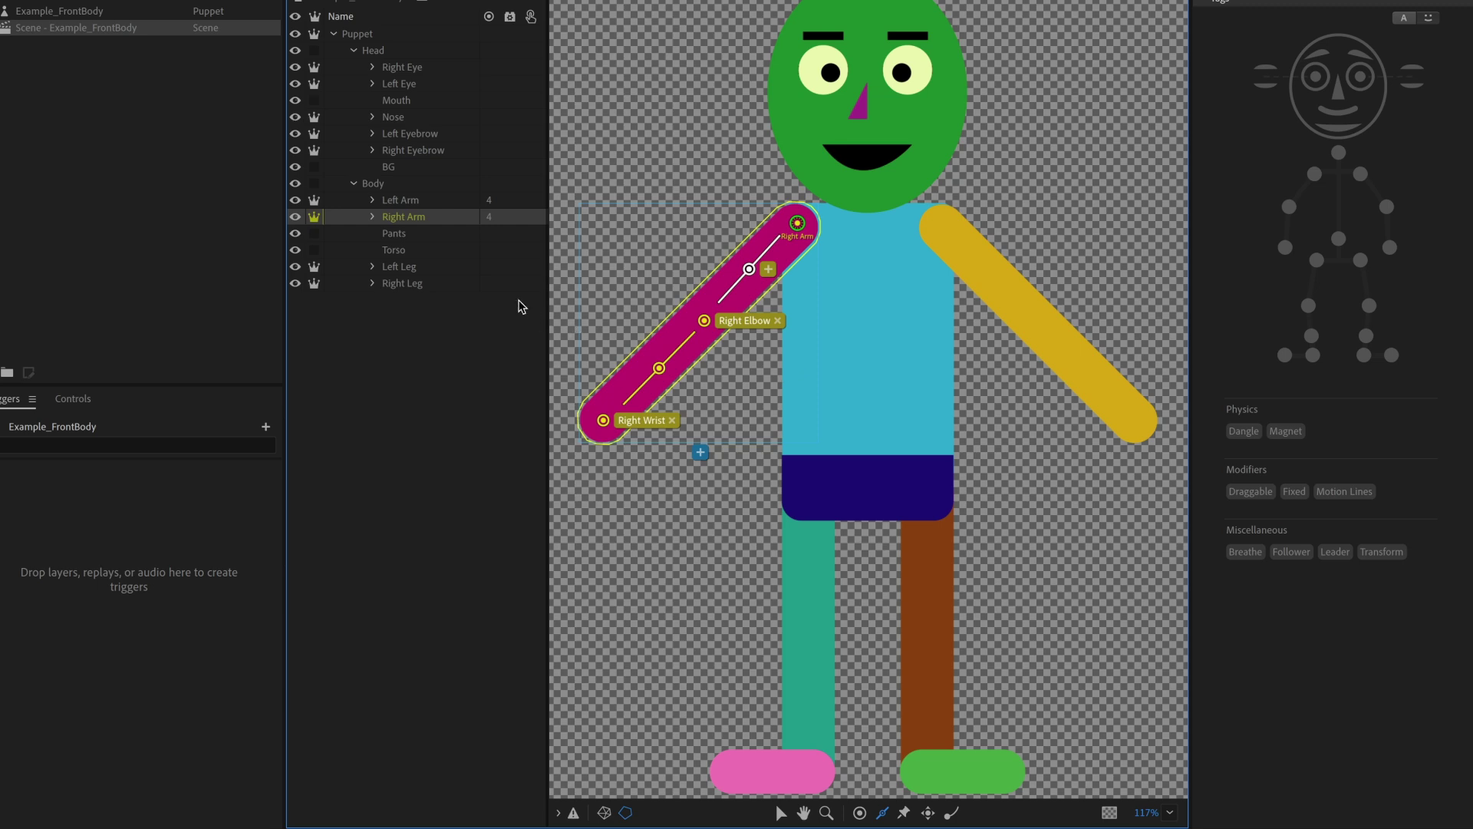
Move the Left Leg layer's origin handle up to the hip and add a handle tagged Left Knee at mid-leg
left_click(422, 268)
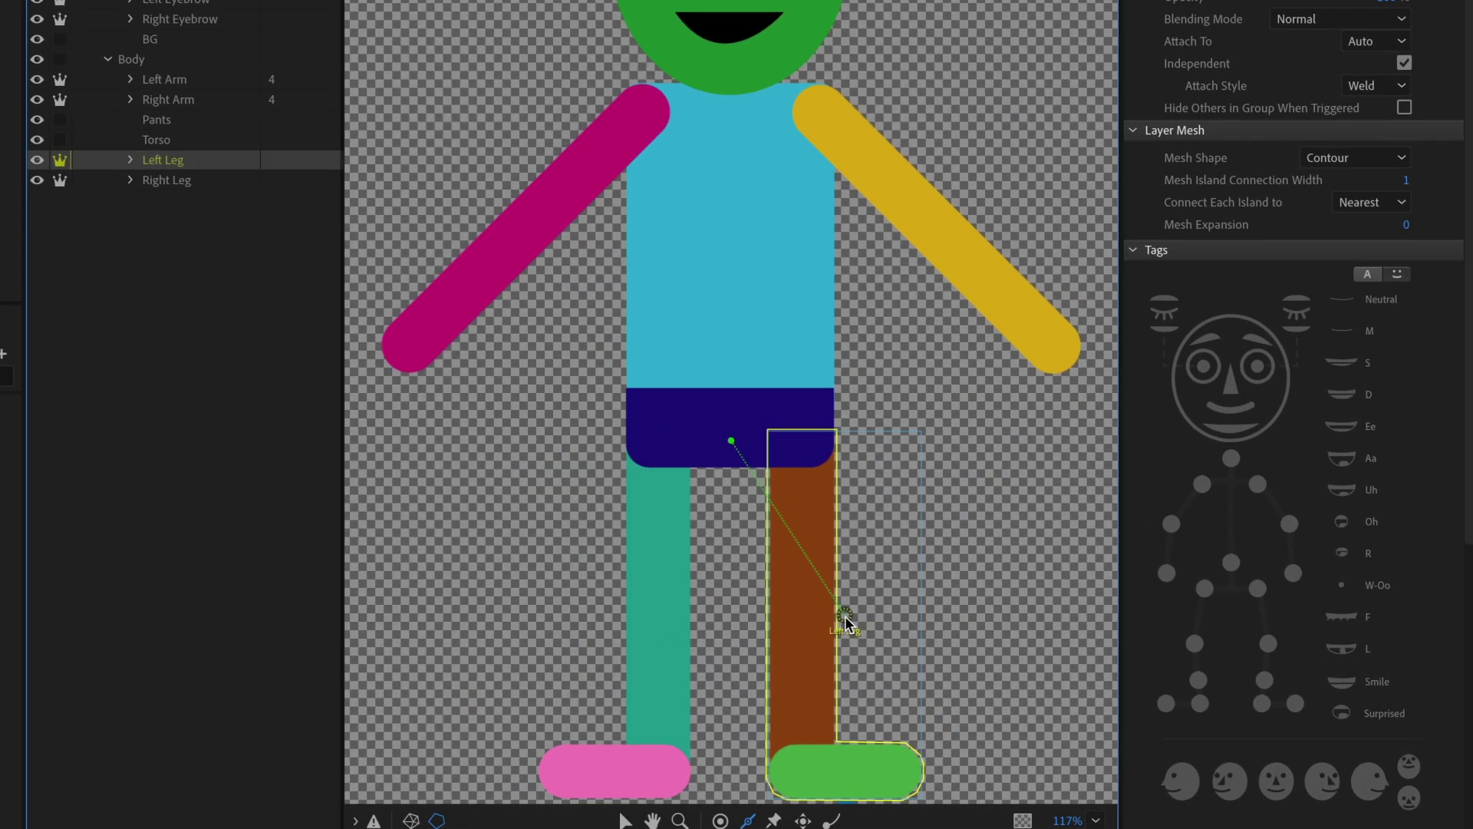
left_click_drag(844, 620, 800, 449)
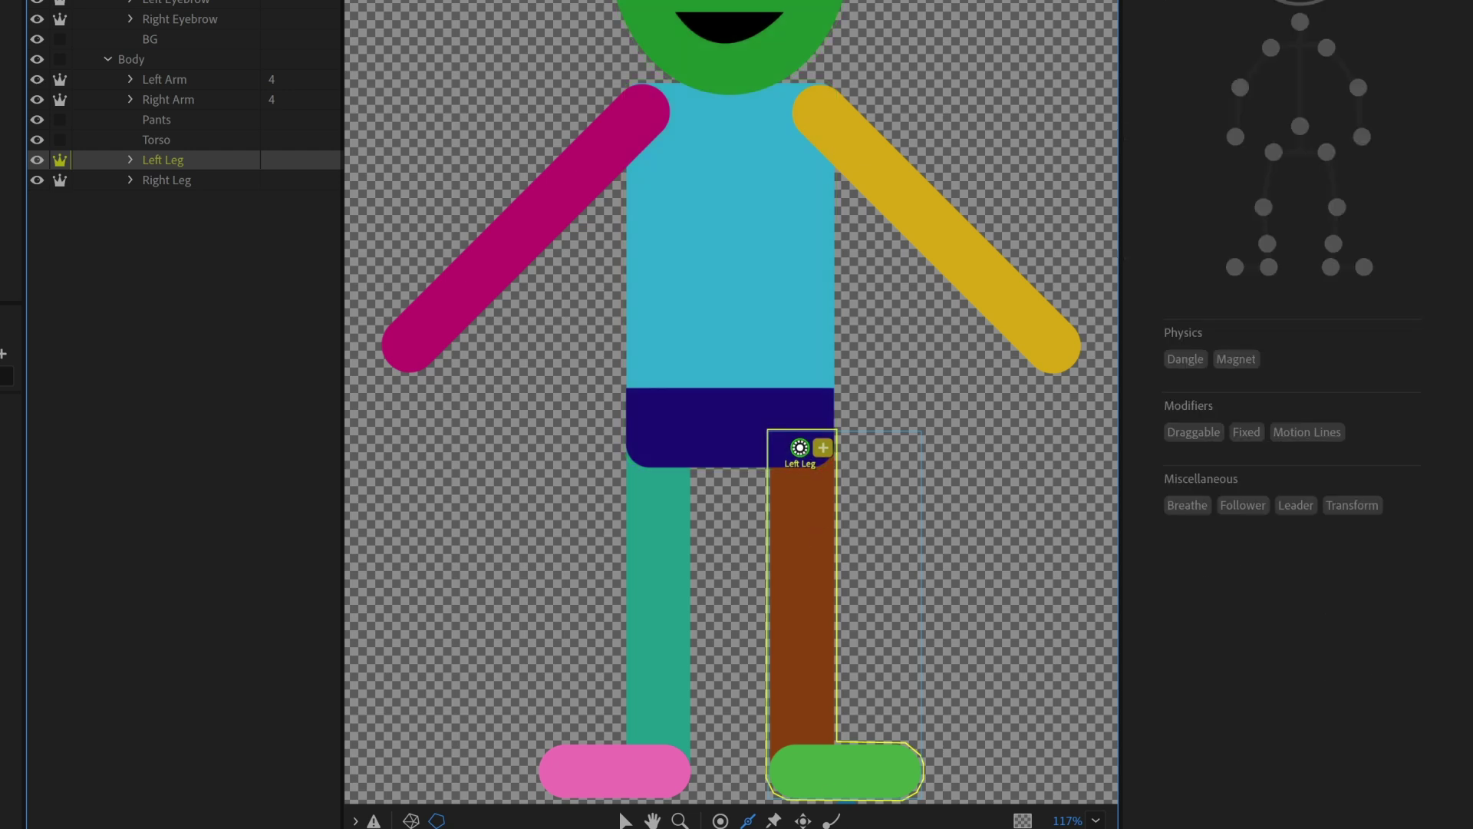
left_click(803, 608)
left_click(1334, 208)
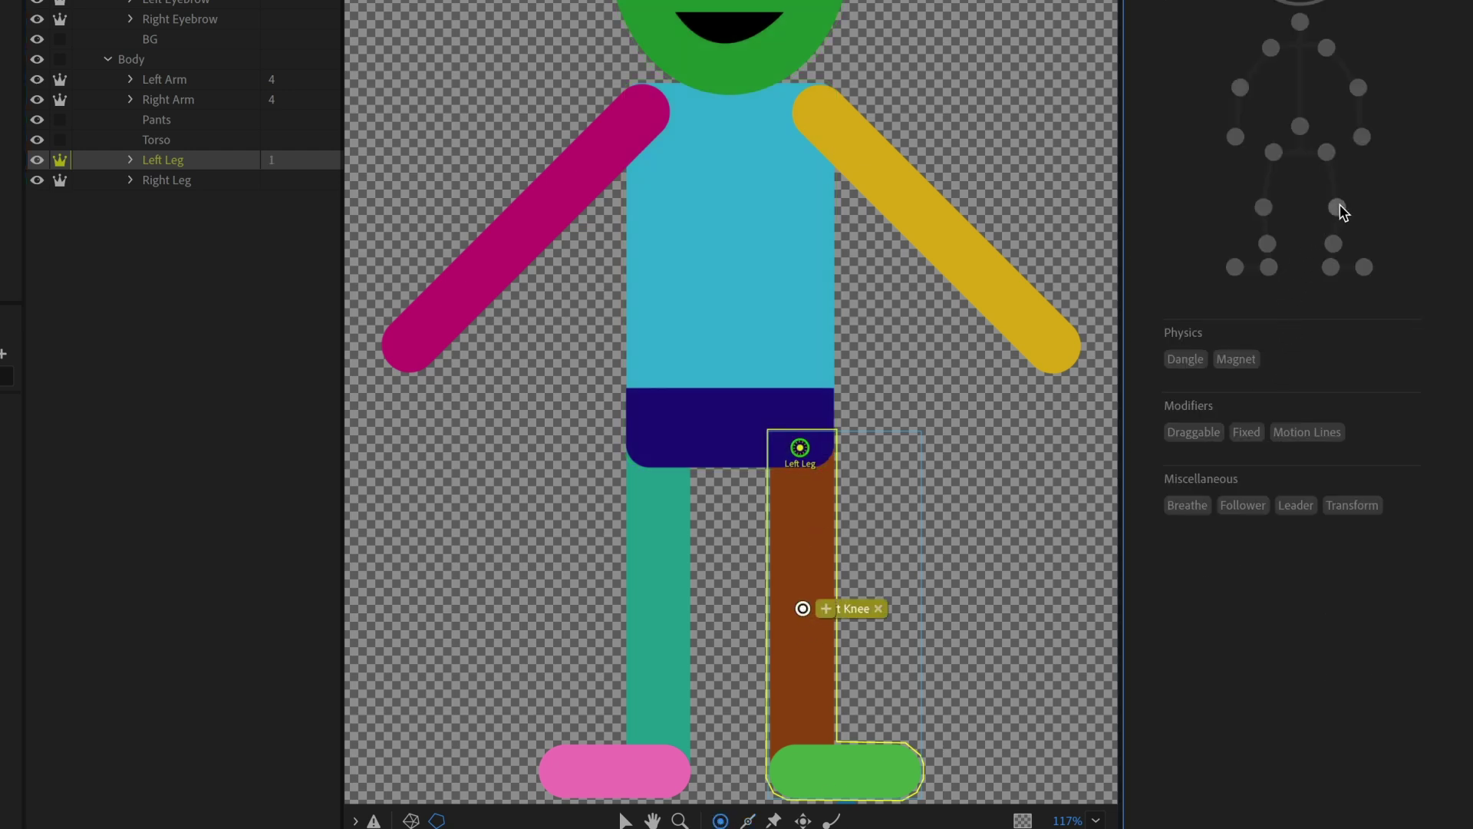
left_click(805, 734)
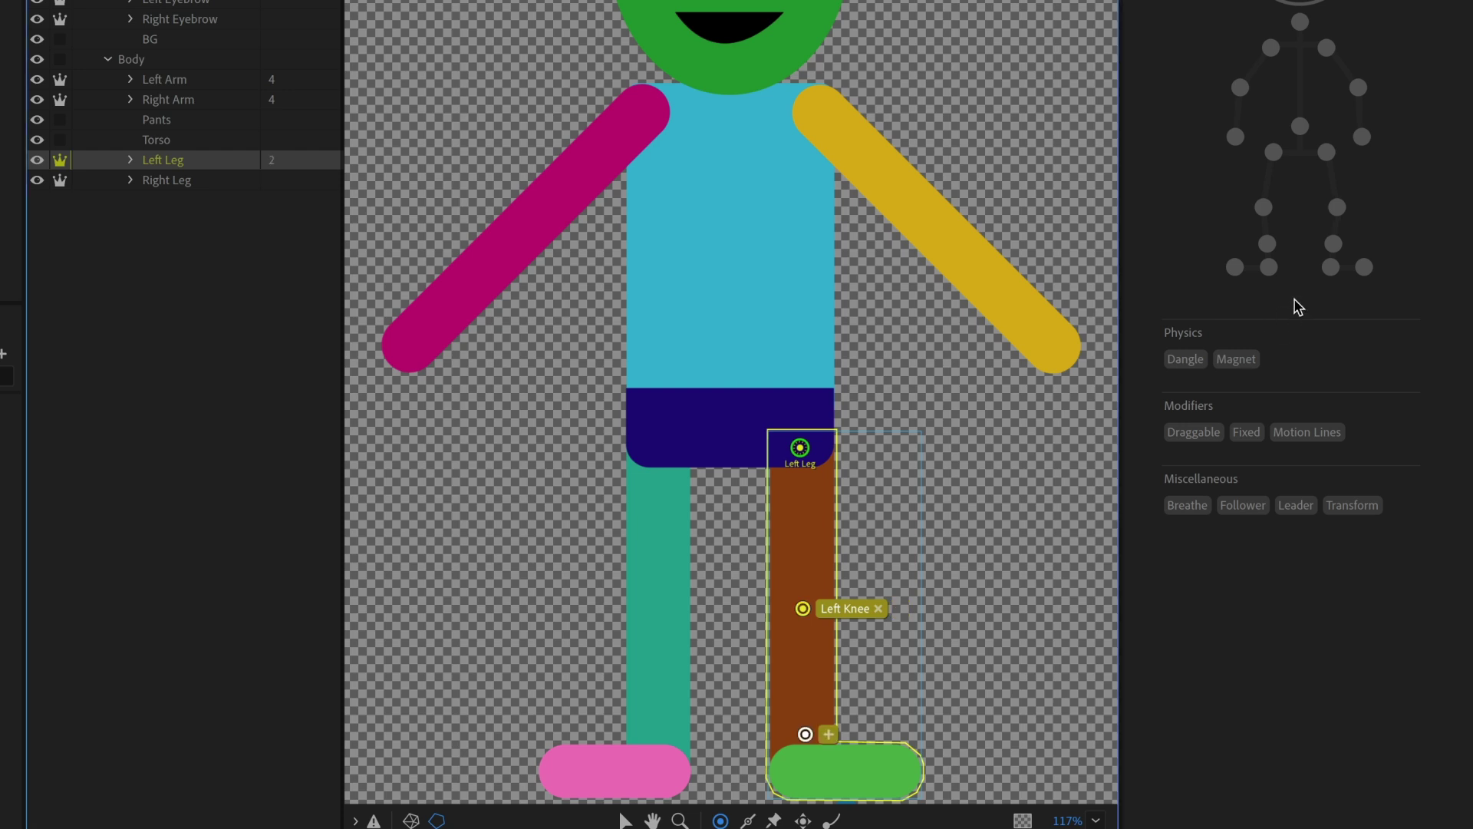
left_click(1334, 243)
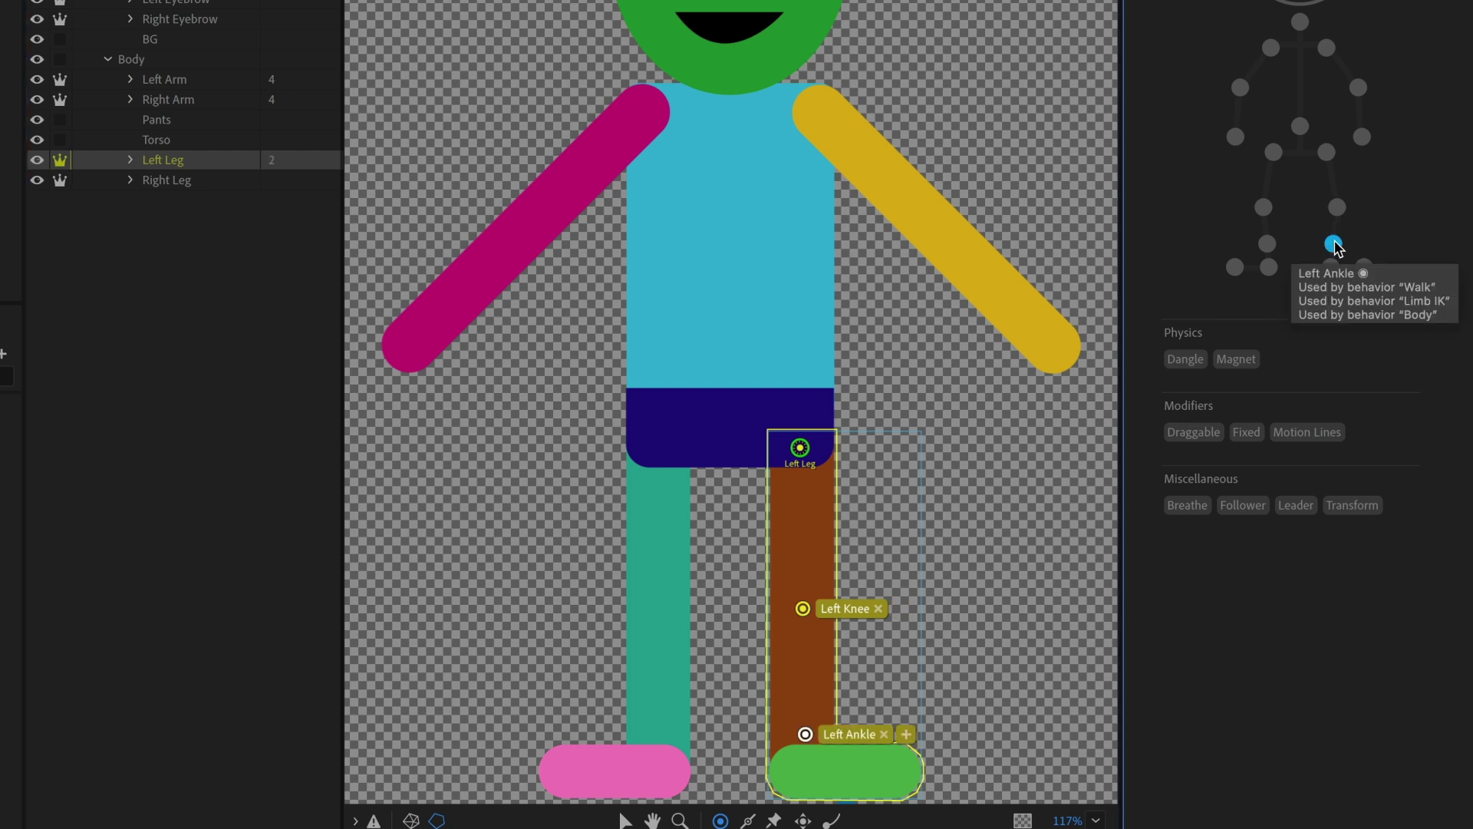
key("ctrl+z")
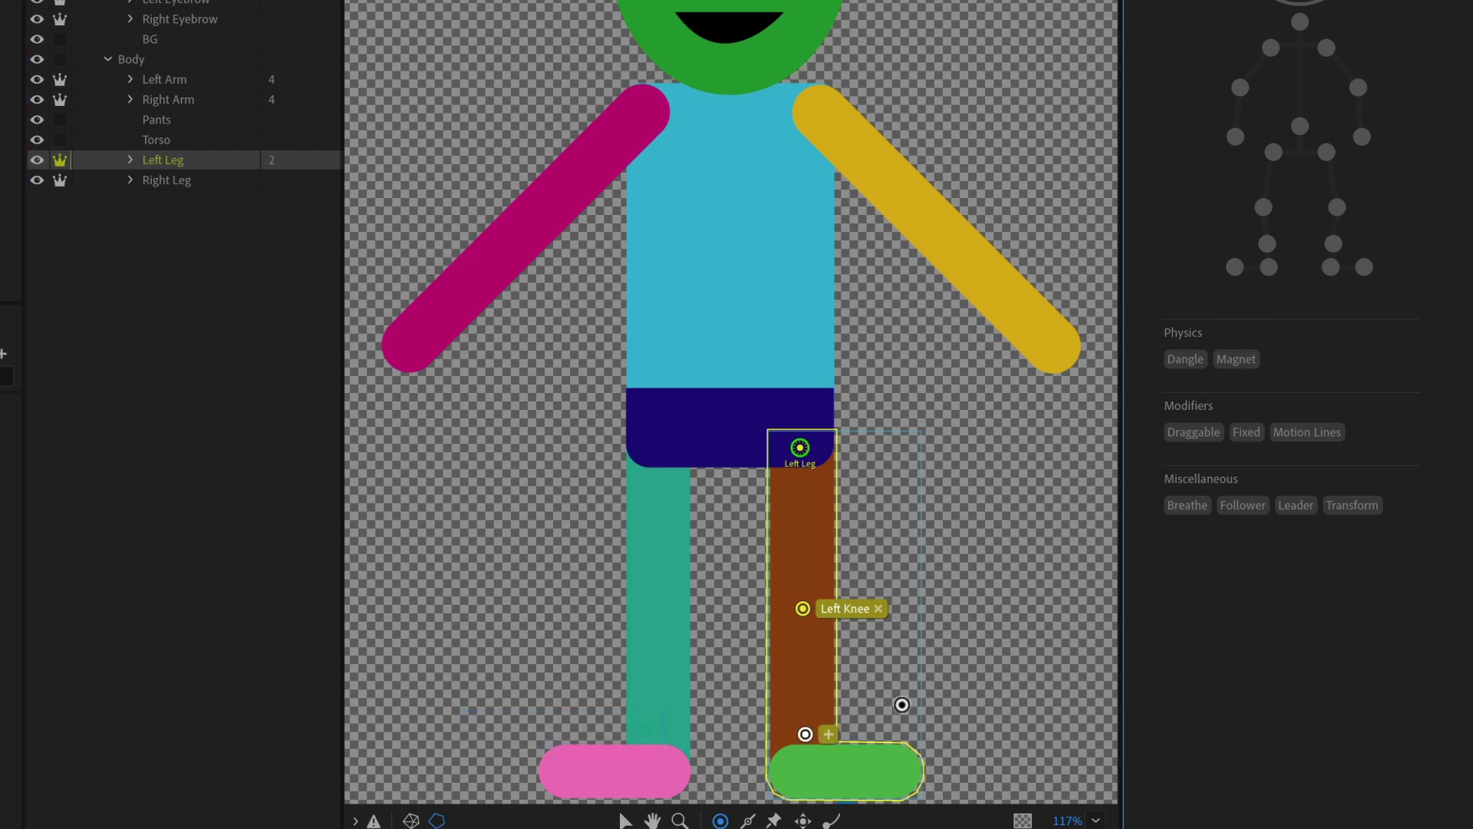
key("ctrl+z")
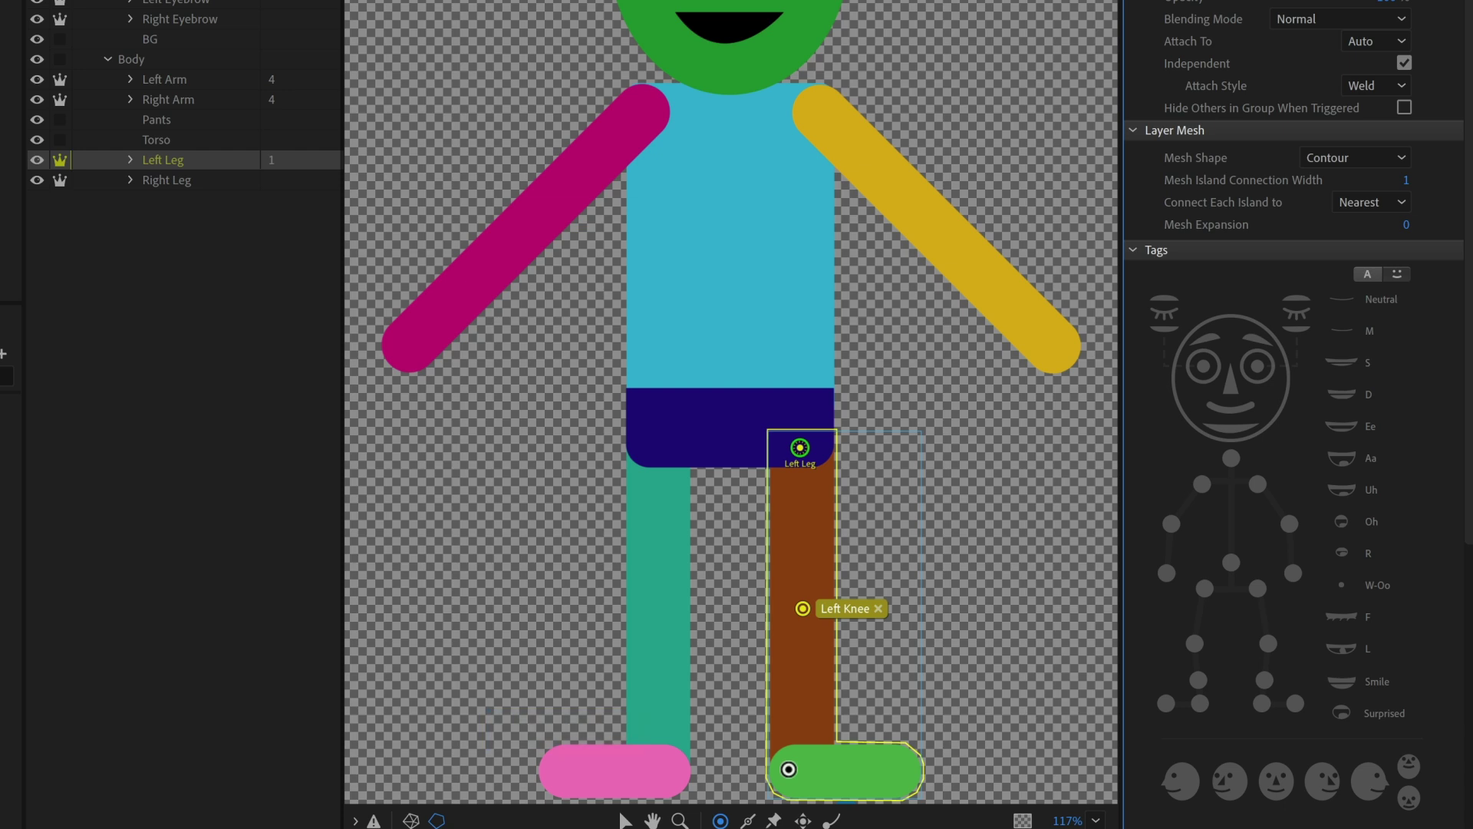
Add a handle tagged Left Heel at the back of the left foot and one tagged Left Toe at its front
left_click(788, 769)
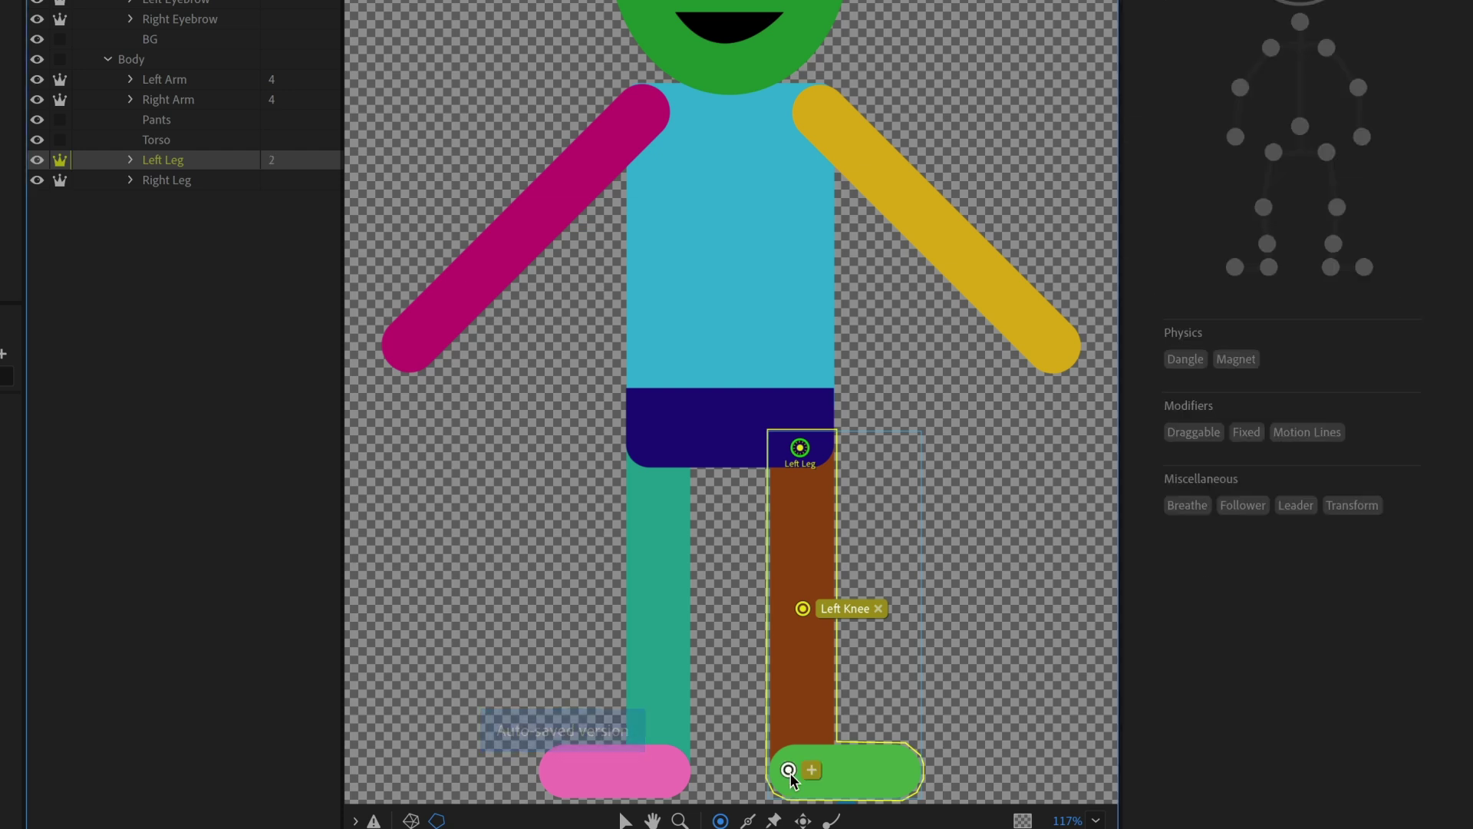
left_click(1330, 267)
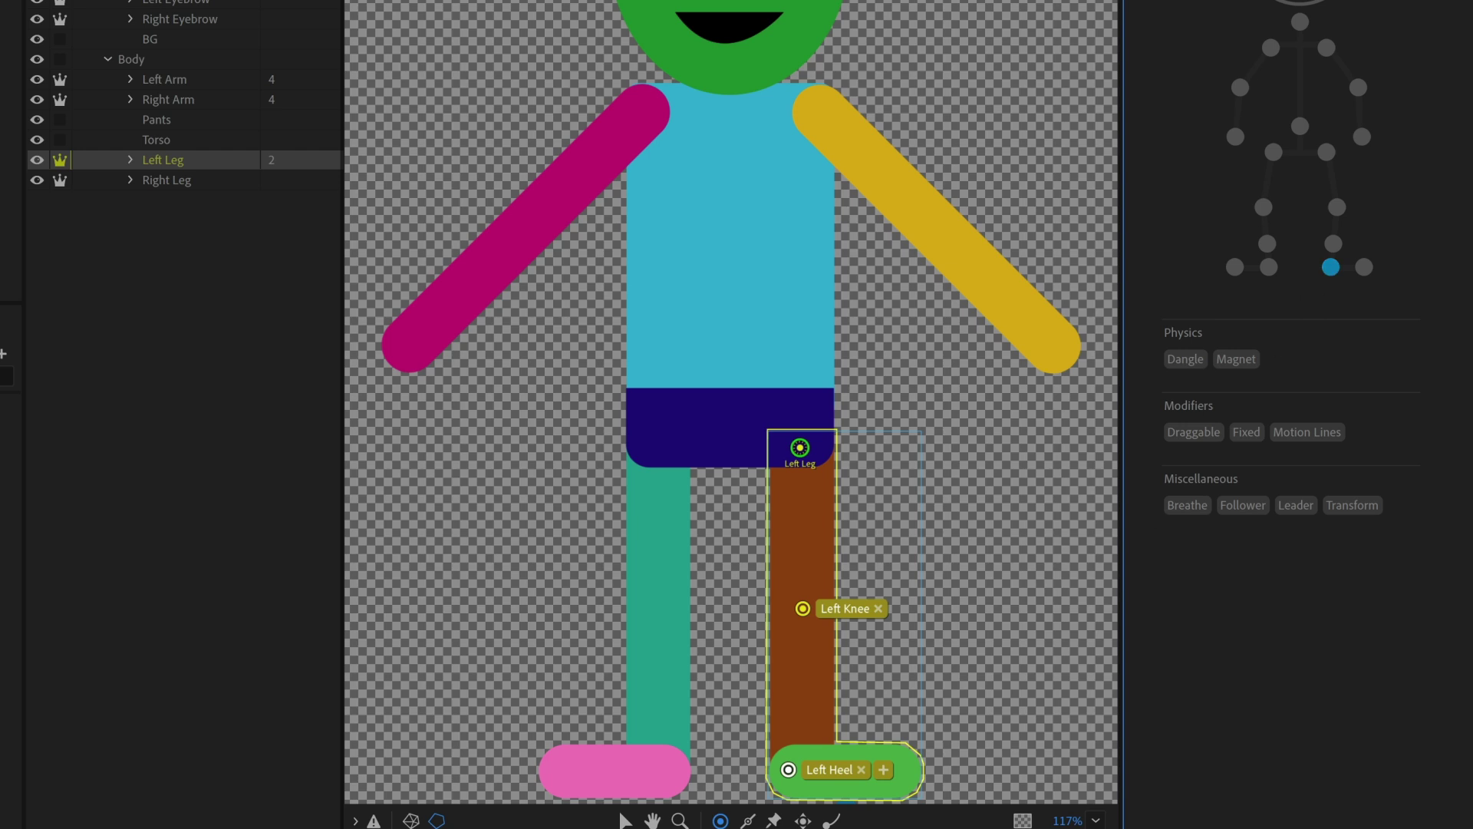
left_click(905, 773)
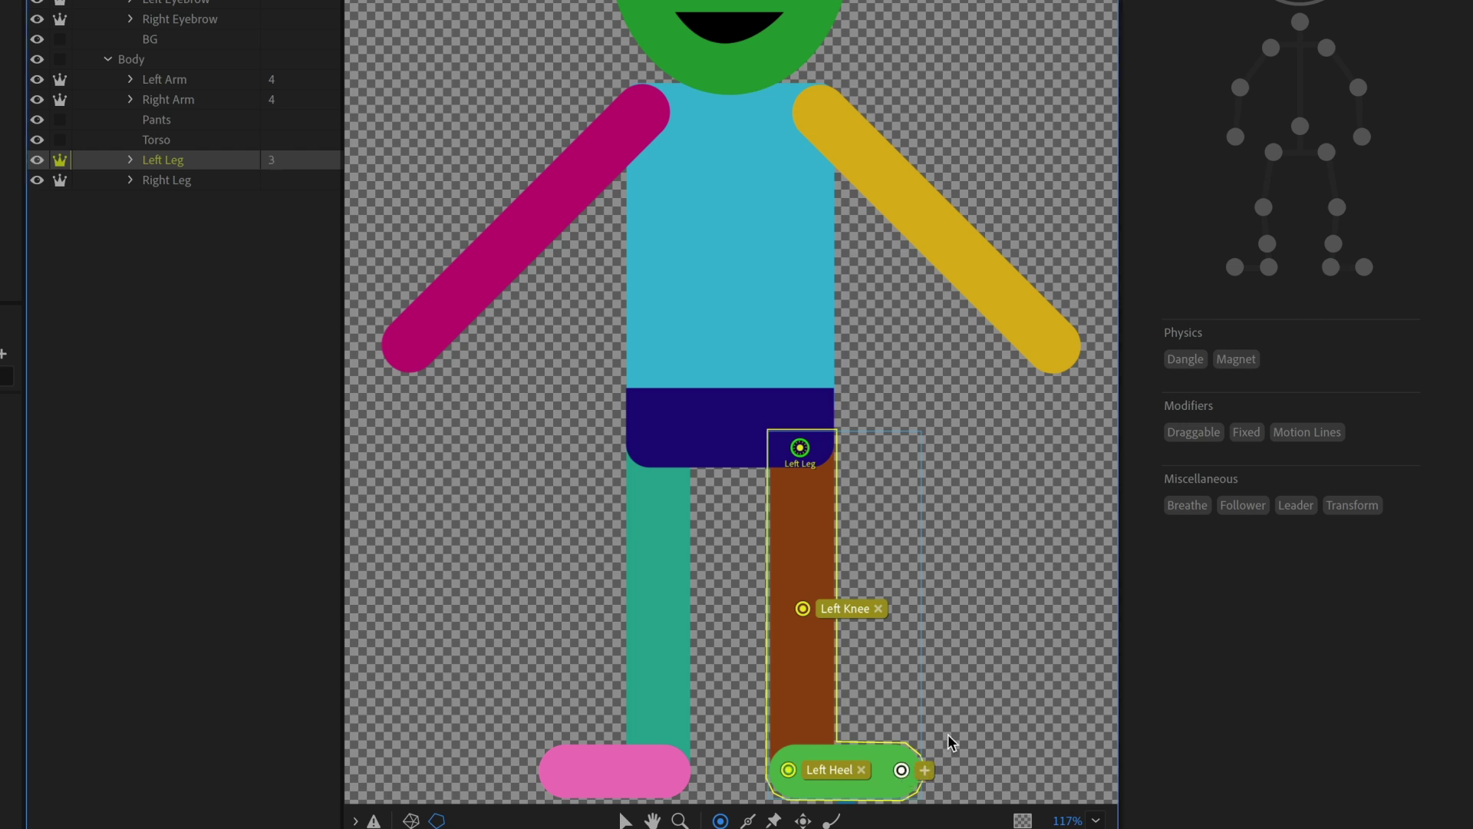
left_click(1364, 267)
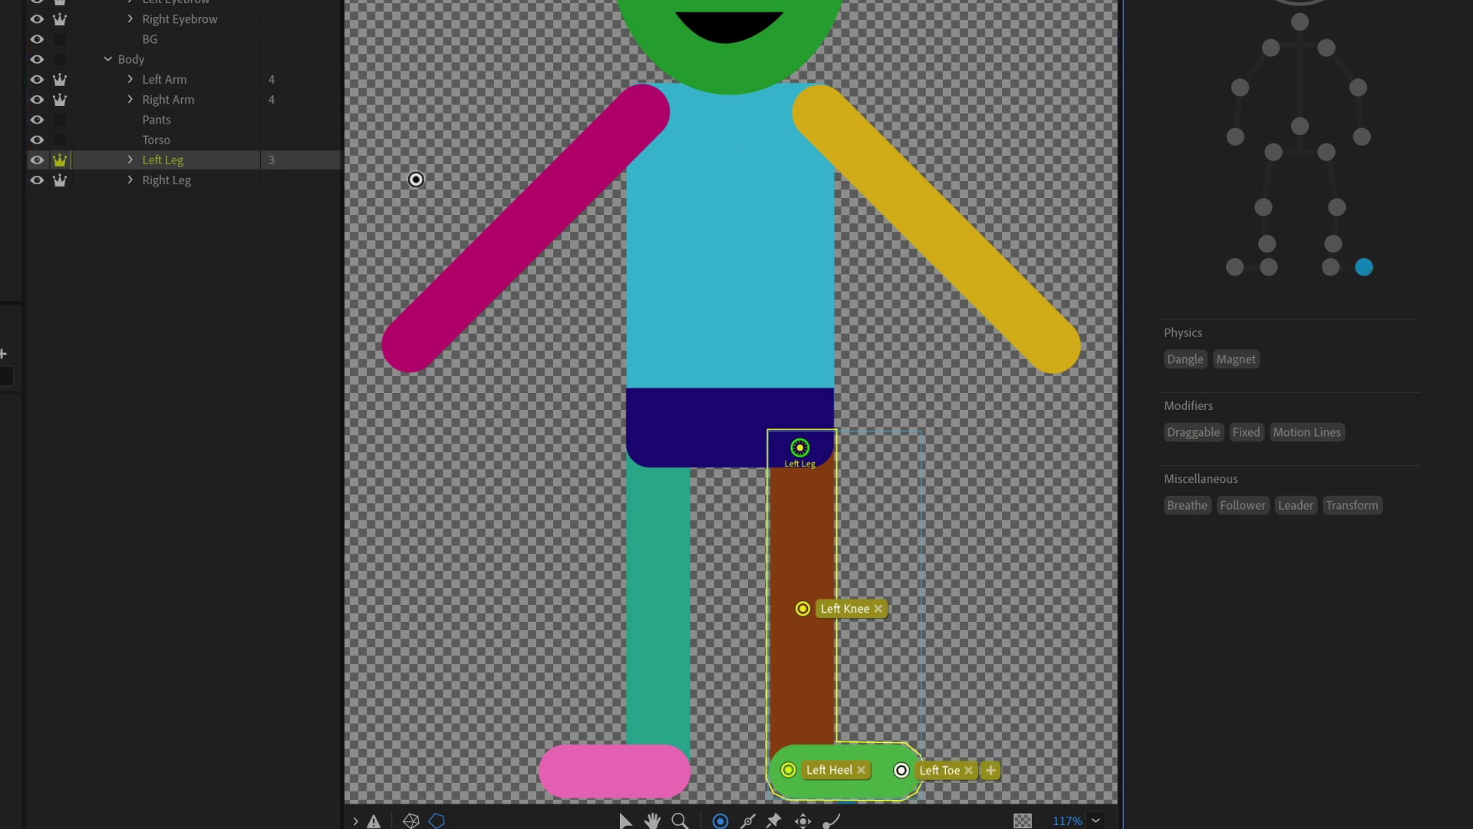
Move the Right Leg layer's origin handle to the hip and add handles tagged Right Knee, Right Heel and Right Toe along the leg and foot
left_click(228, 182)
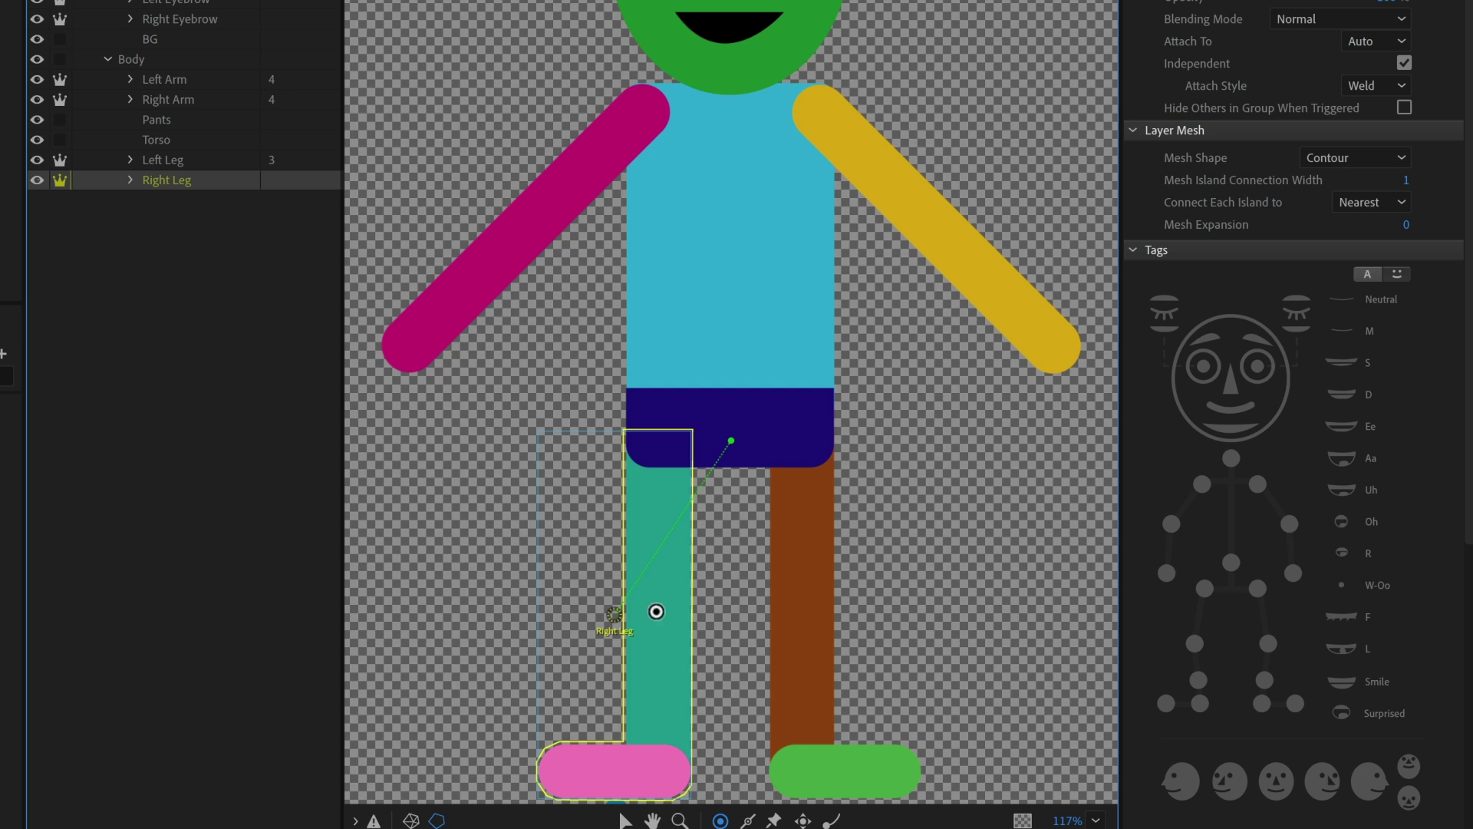
left_click_drag(614, 614, 666, 449)
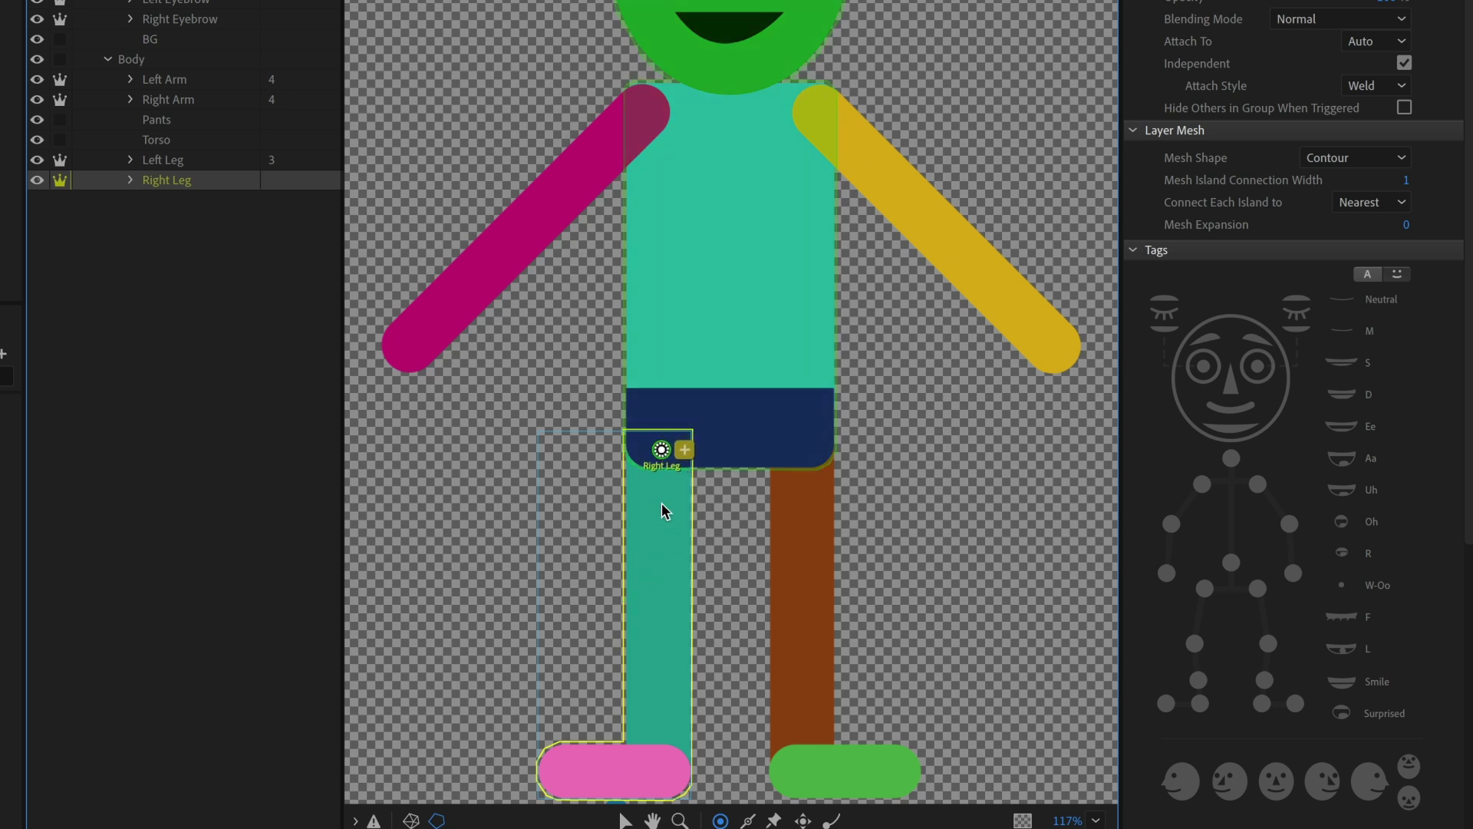
left_click(1263, 208)
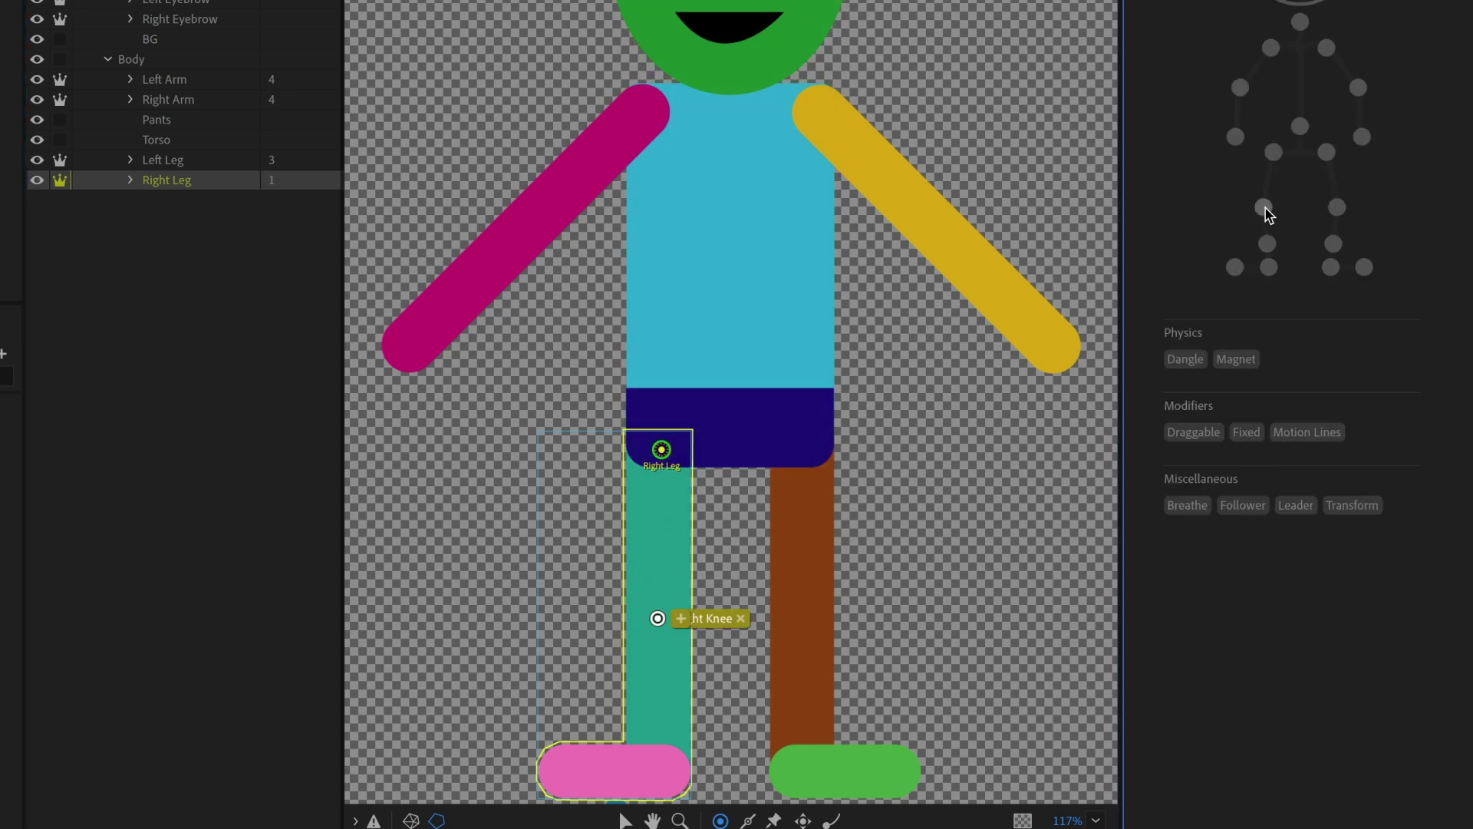
left_click(669, 766)
left_click(1269, 267)
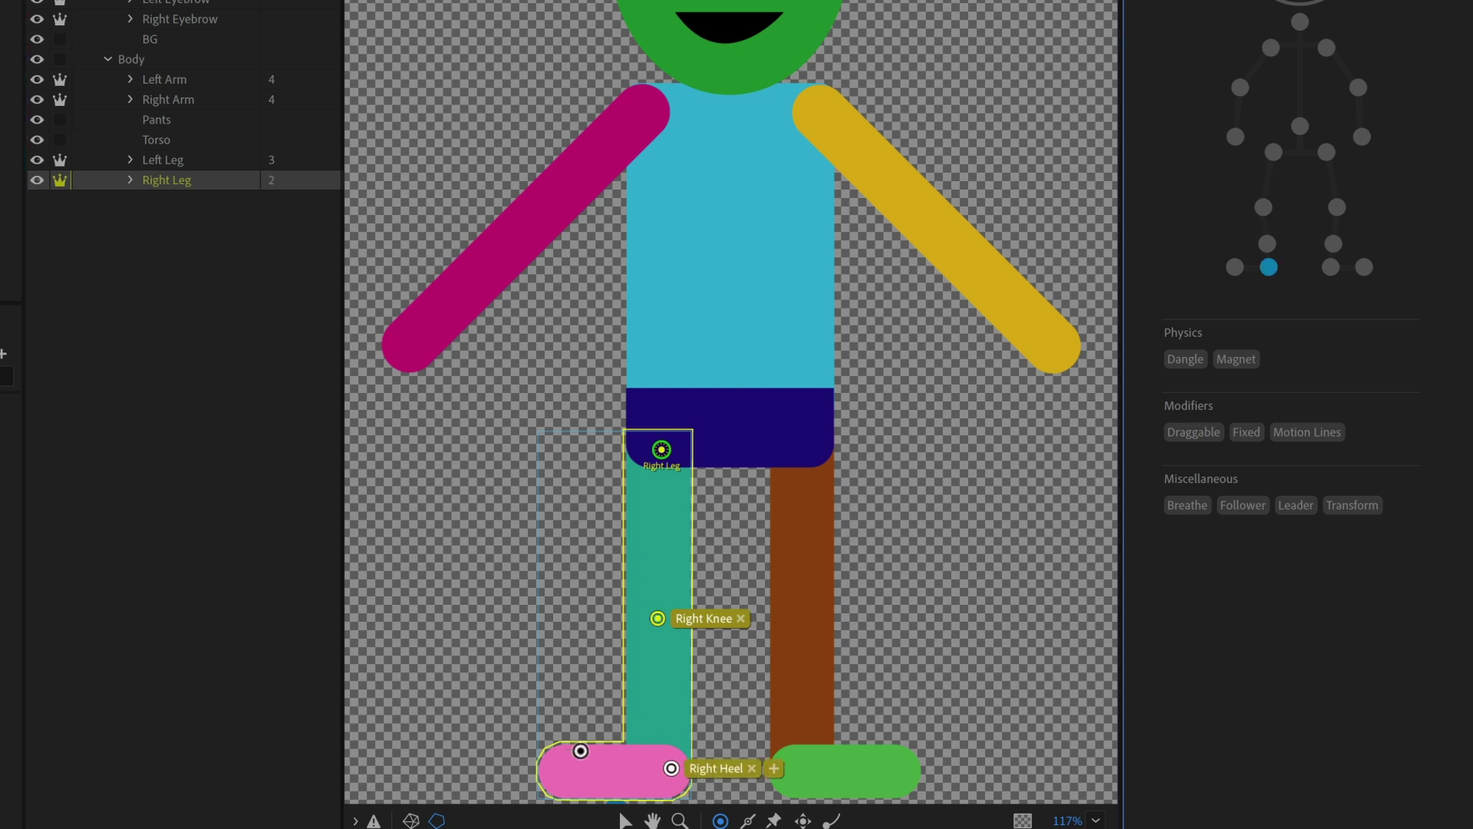
left_click(562, 770)
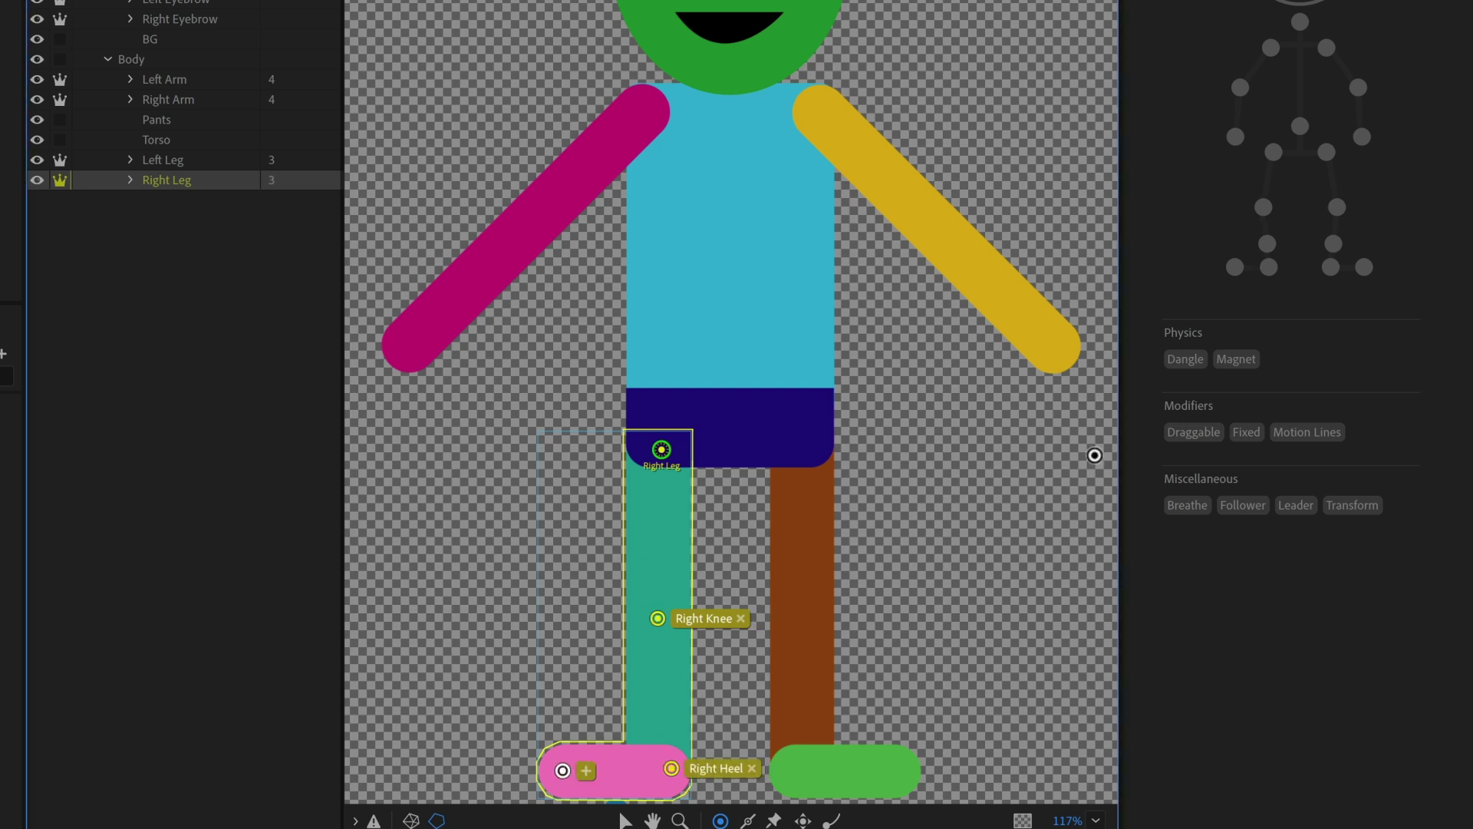
left_click(1234, 267)
Draw sticks along the foot, shin and thigh of the right leg, and do the same on the Left Leg layer
left_click(746, 821)
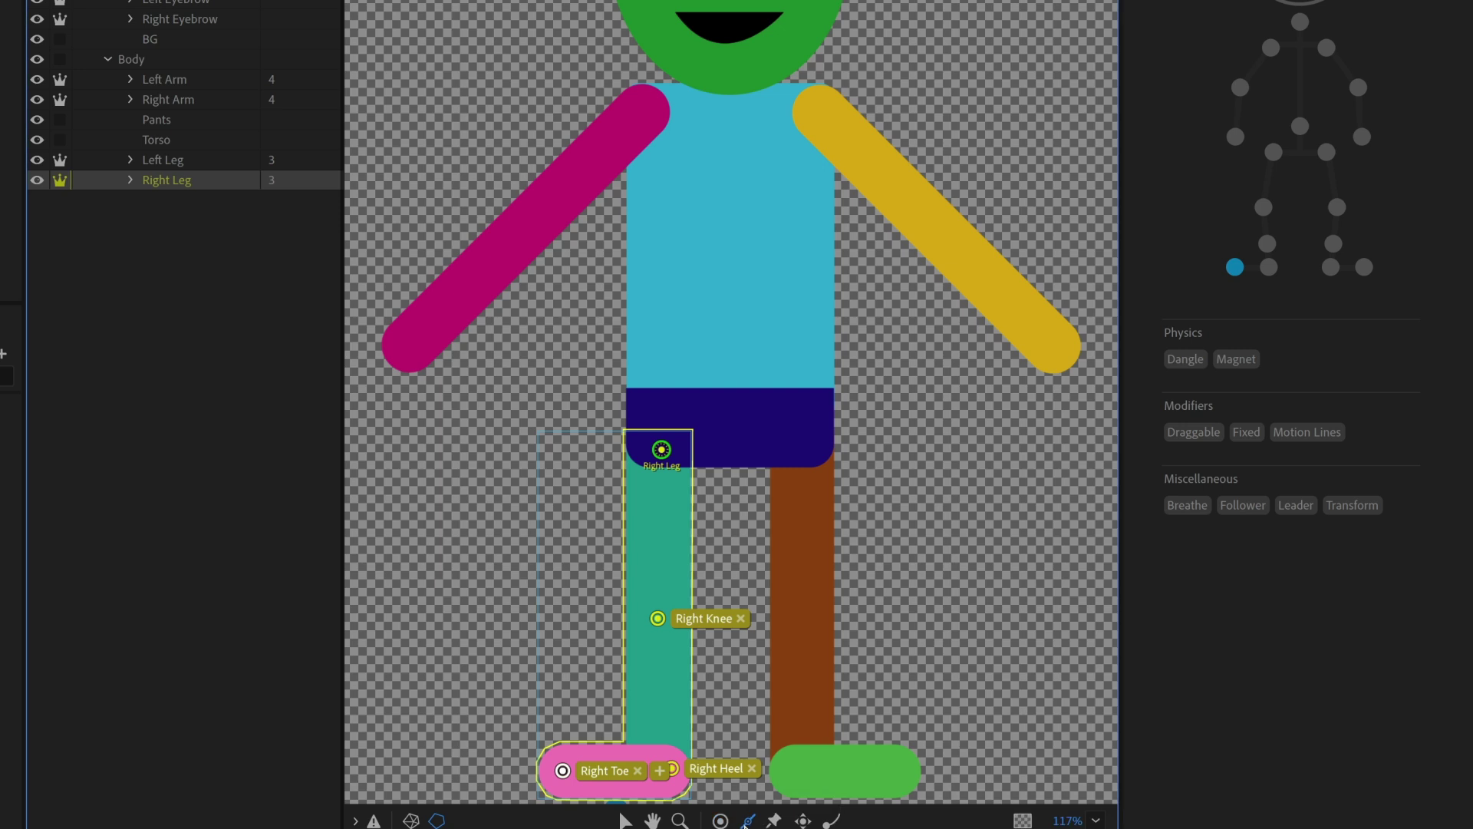
mouse_move(585, 776)
left_mouse_down()
mouse_move(654, 775)
mouse_move(660, 473)
left_mouse_up()
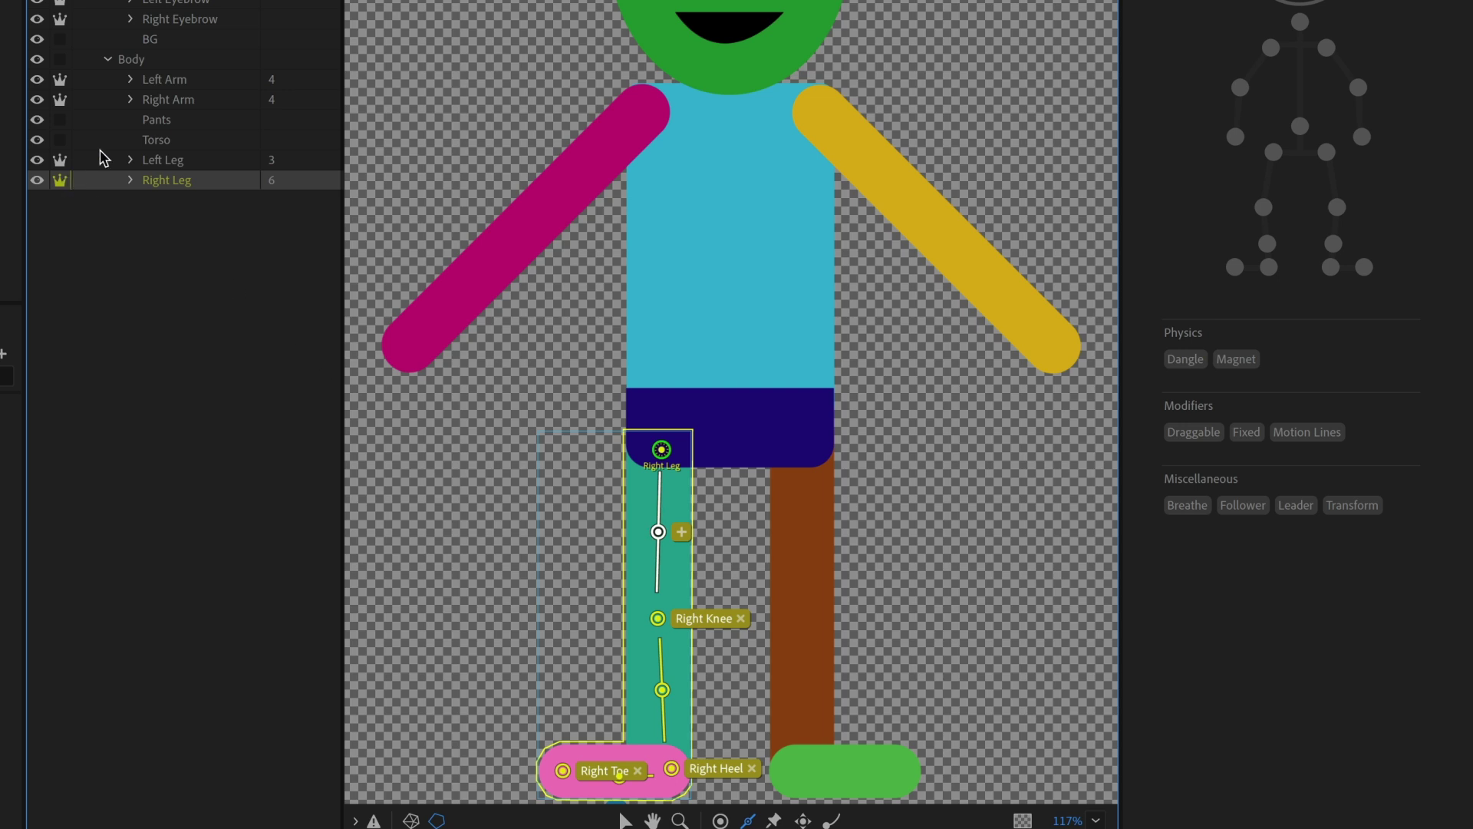
left_click(163, 159)
left_click_drag(797, 481, 799, 582)
mouse_move(803, 631)
left_mouse_down()
mouse_move(799, 741)
mouse_move(848, 774)
left_mouse_up()
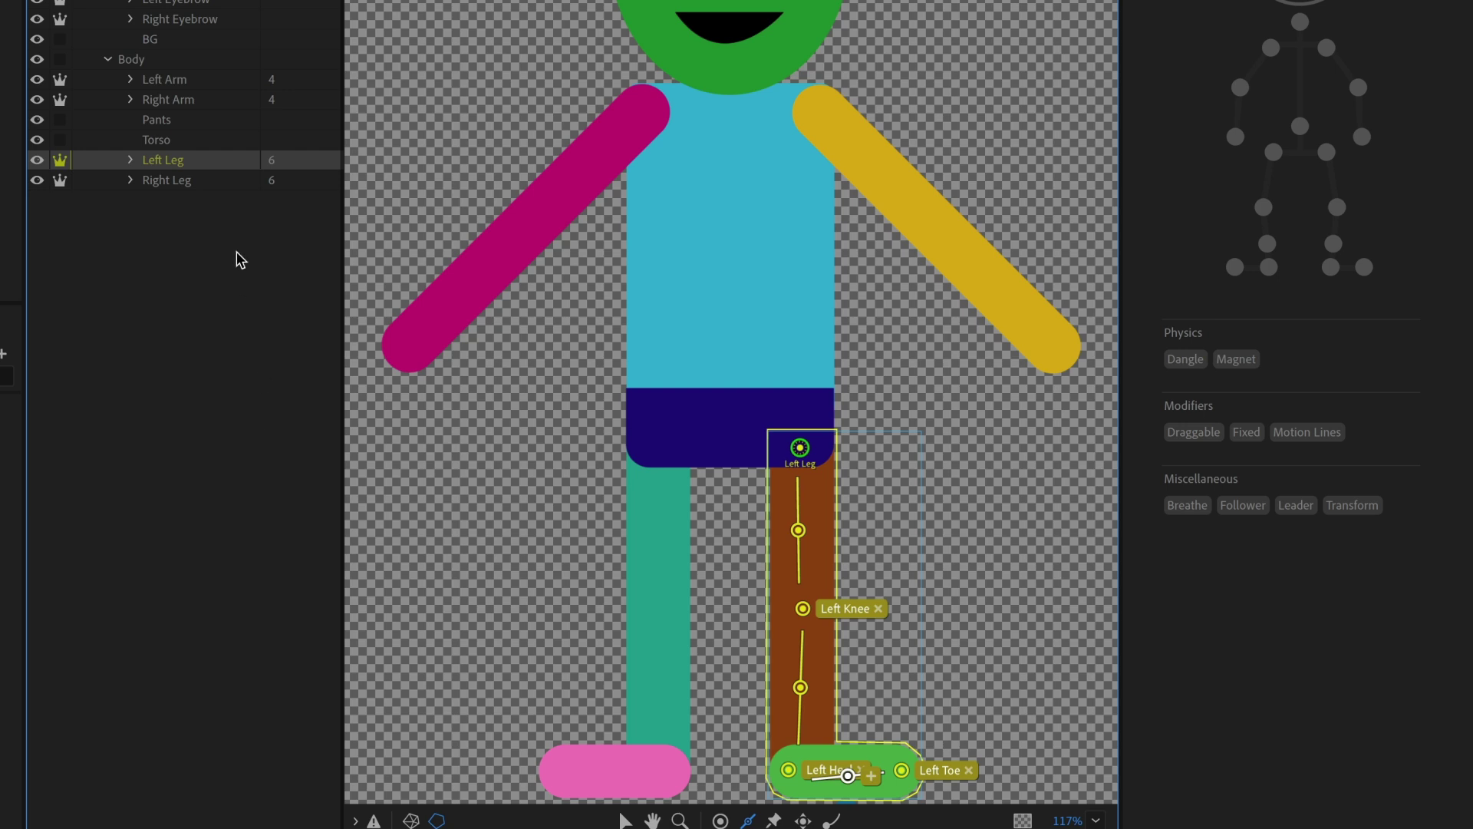
Add handles tagged Left Hip and Right Hip to the Body group, placed over the tops of the two legs
left_click(202, 59)
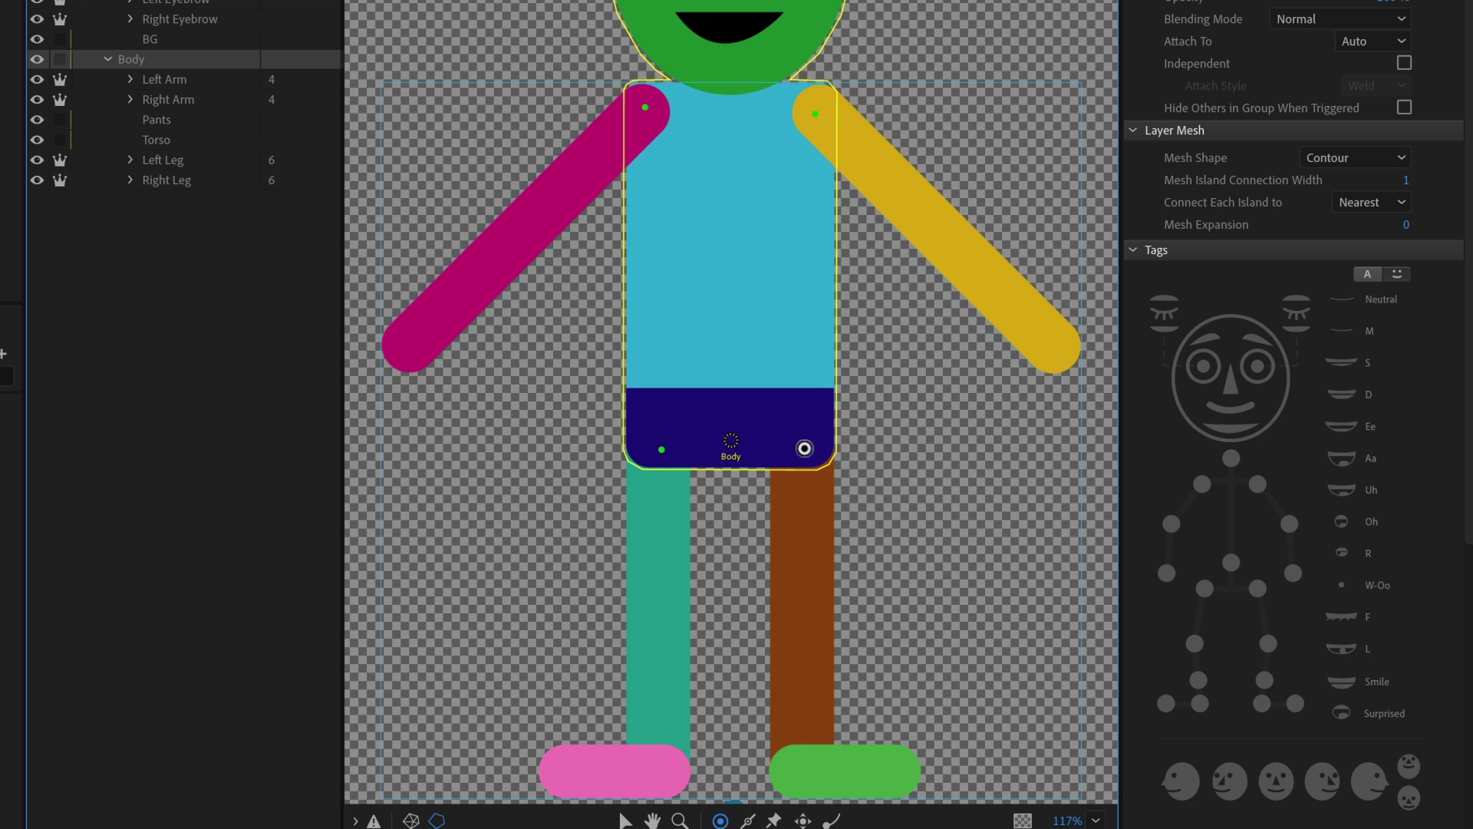
left_click(800, 447)
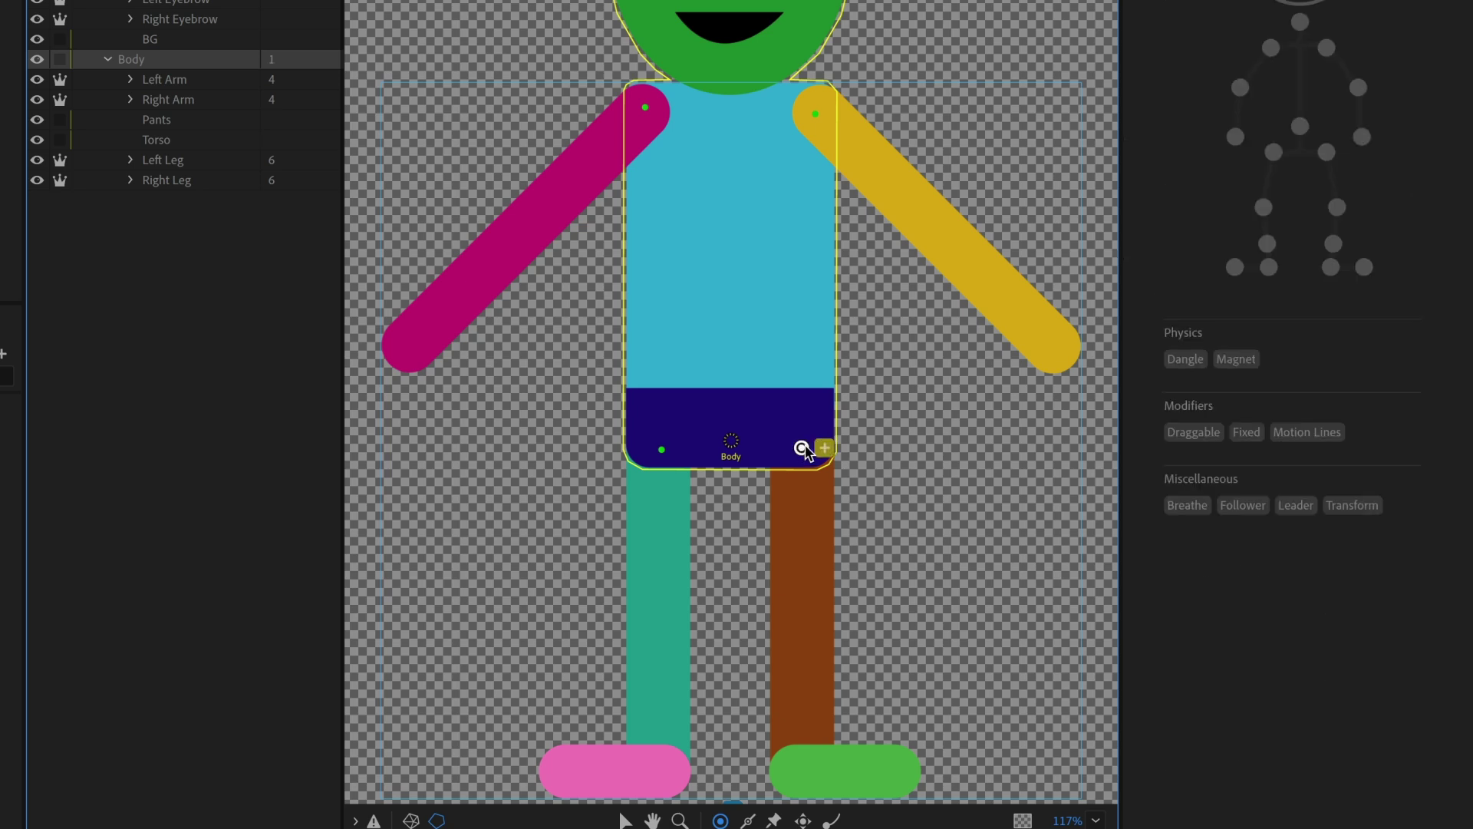
left_click(1328, 153)
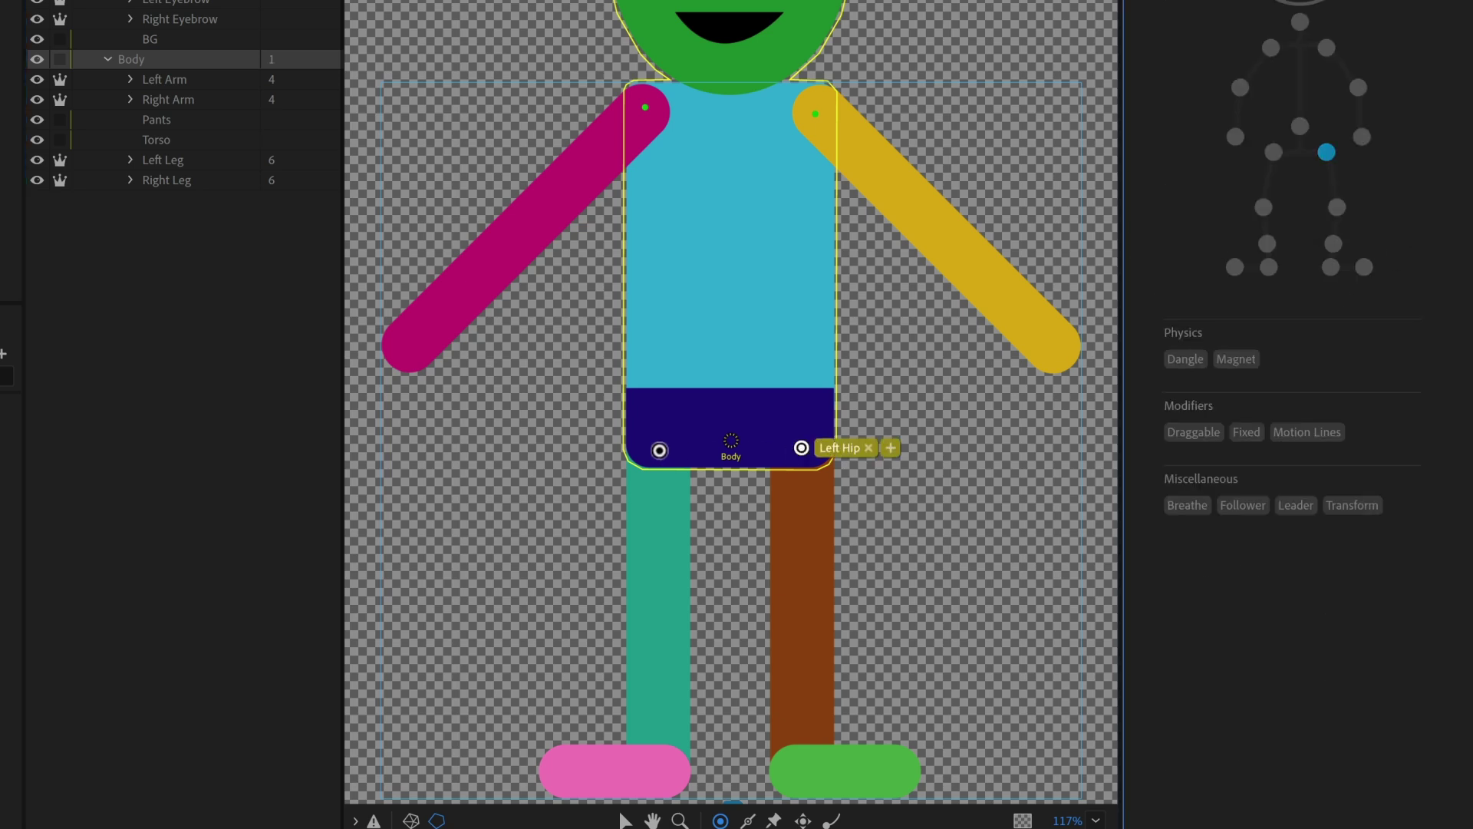
left_click(659, 450)
left_click(1273, 153)
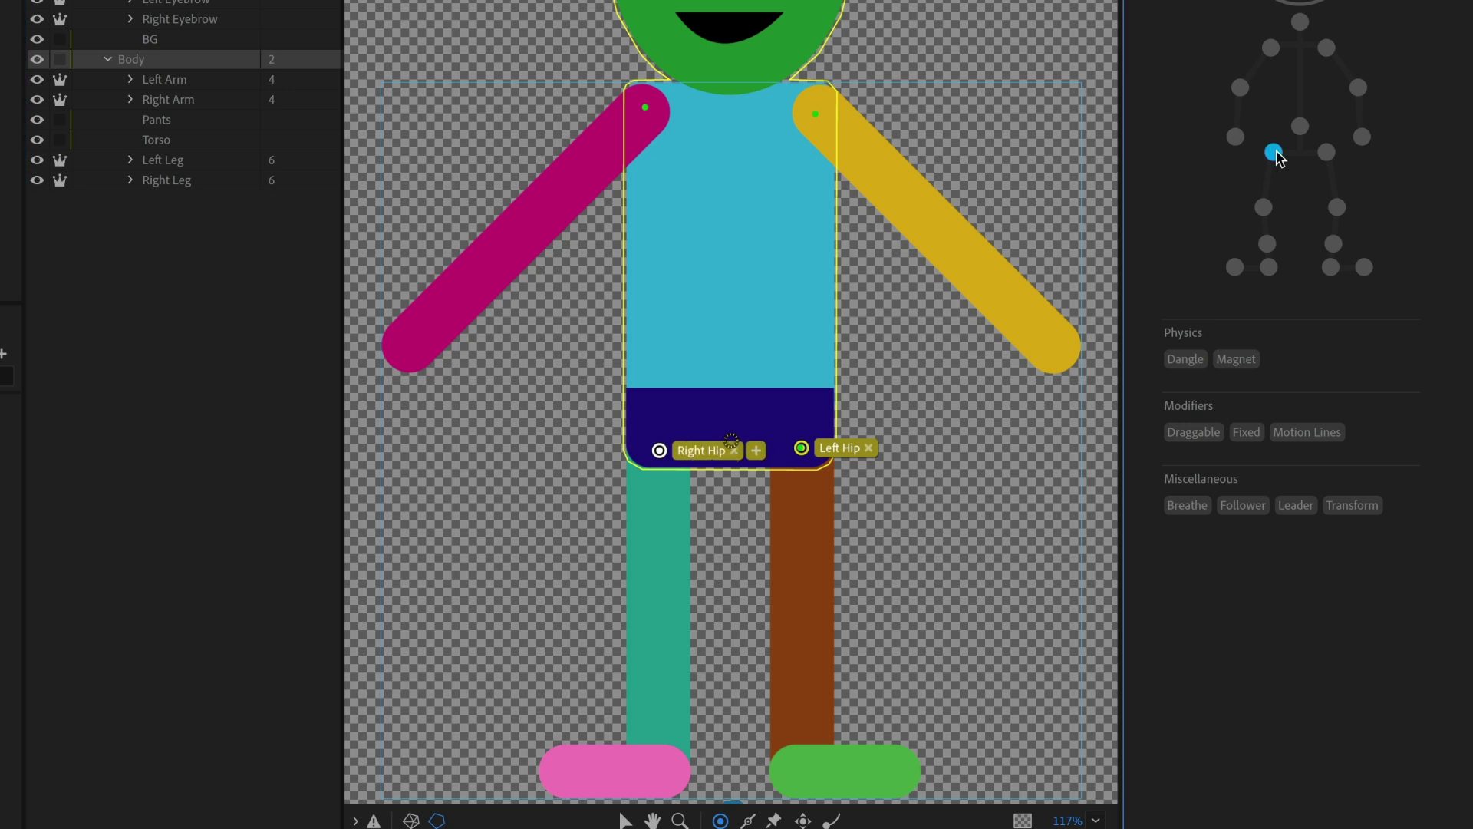
Add a handle tagged Waist to the Body group, centered between the hips near the group's origin
left_click(750, 430)
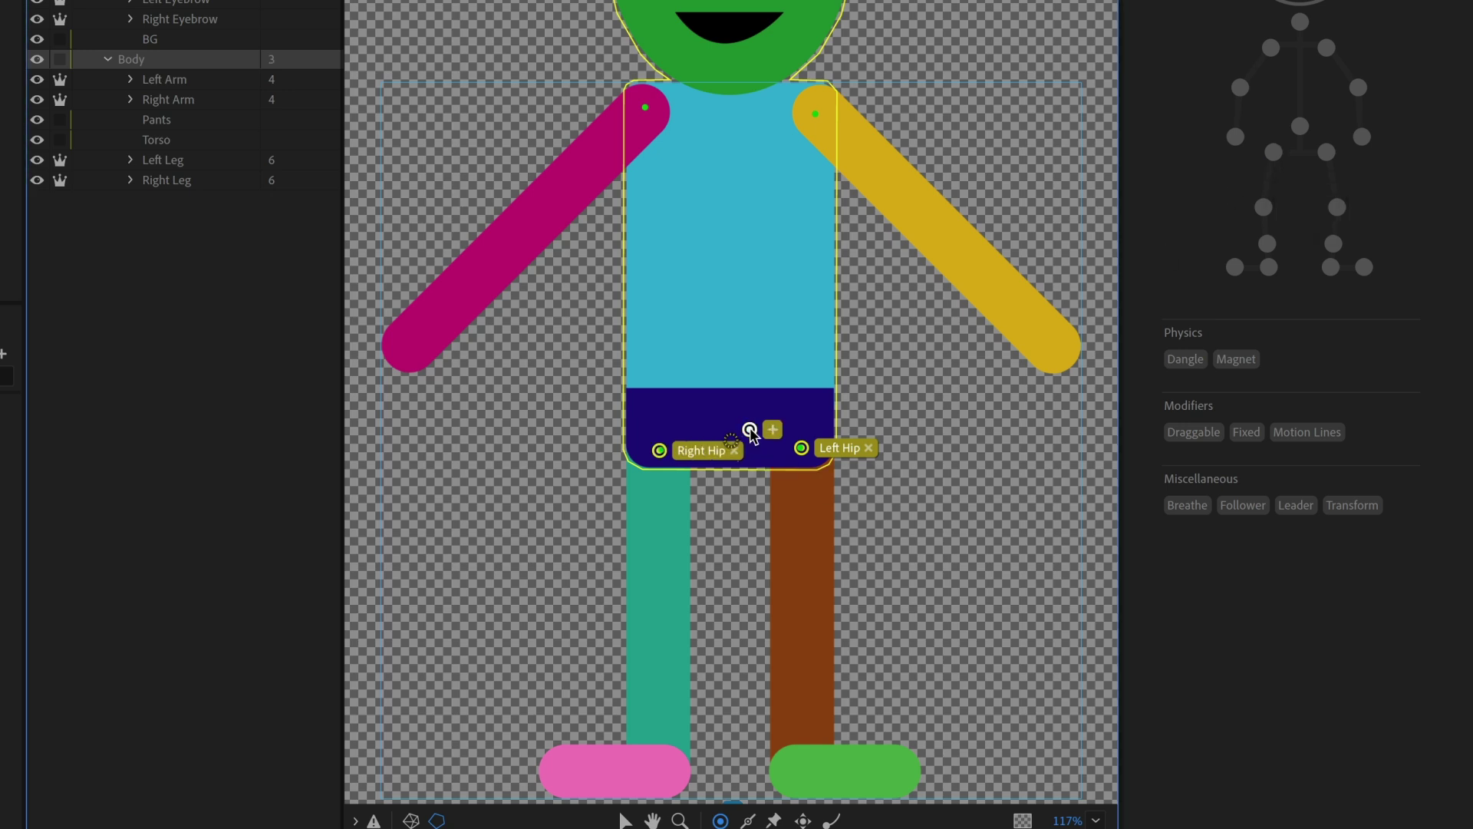
left_click_drag(749, 430, 737, 445)
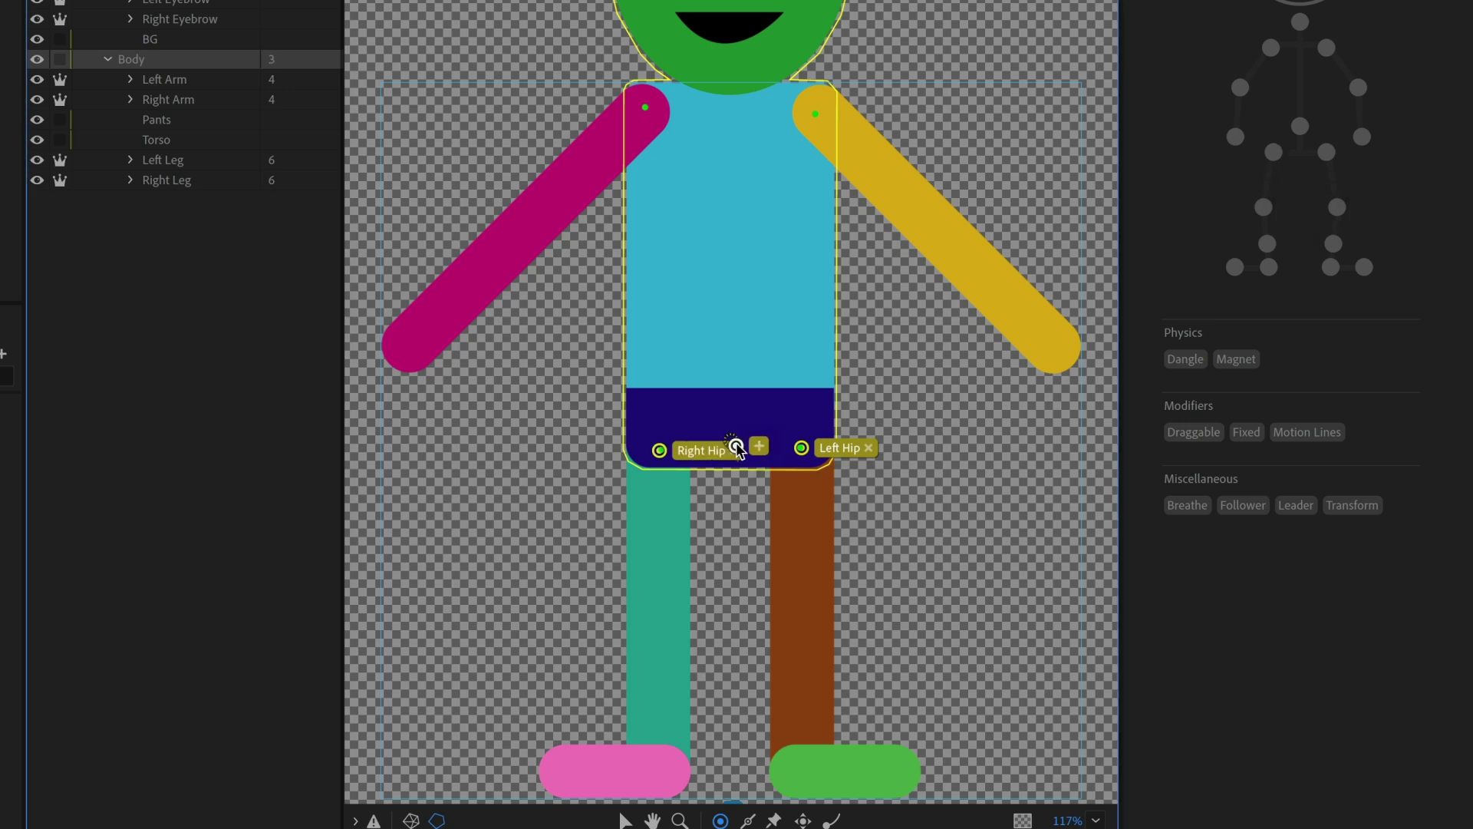
left_click(1300, 126)
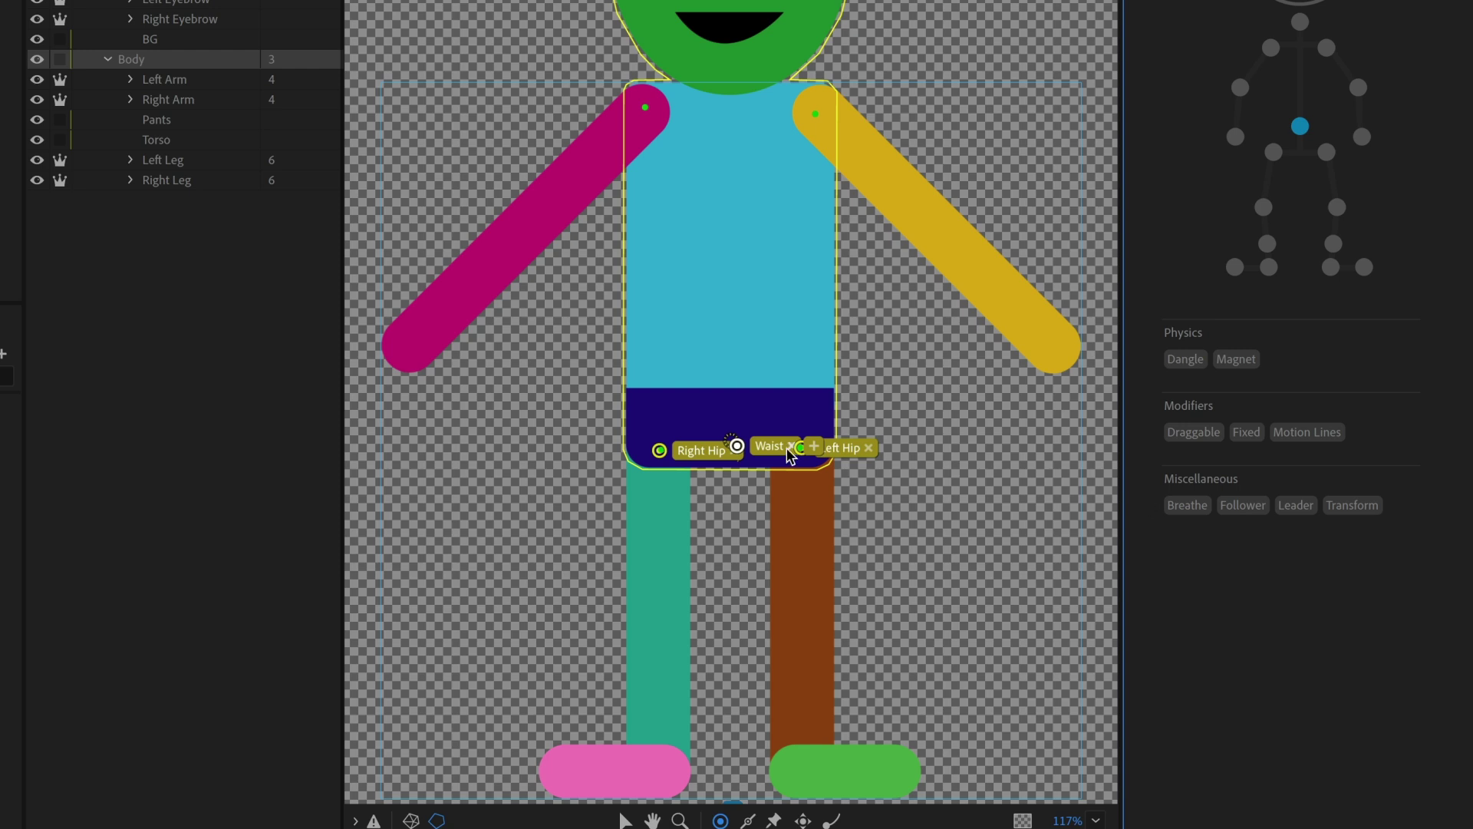
left_click(736, 445)
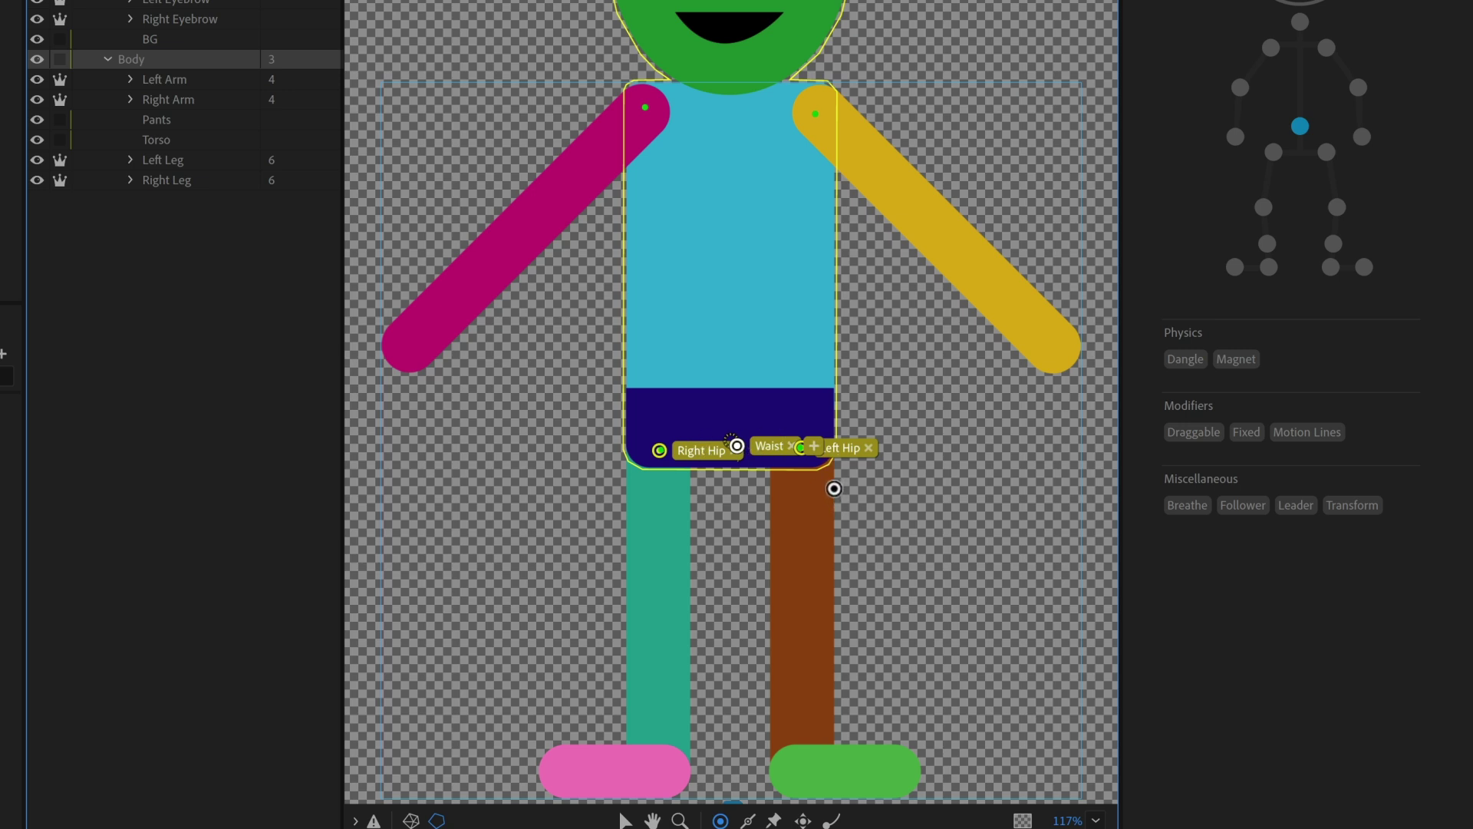
Add a handle tagged Right Shoulder to the Body group, over the right arm's attachment point
left_click(648, 108)
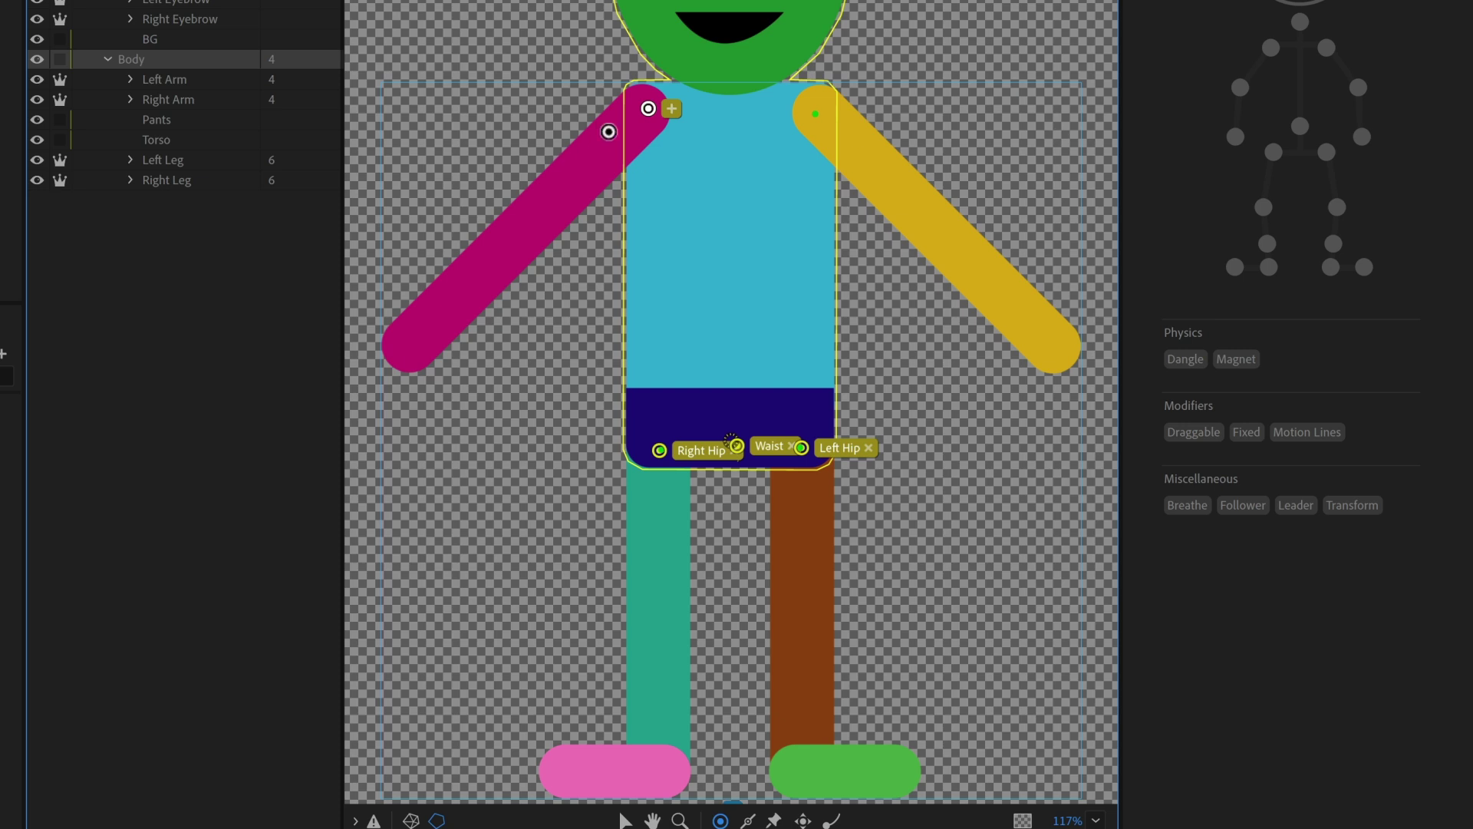
left_click(1270, 47)
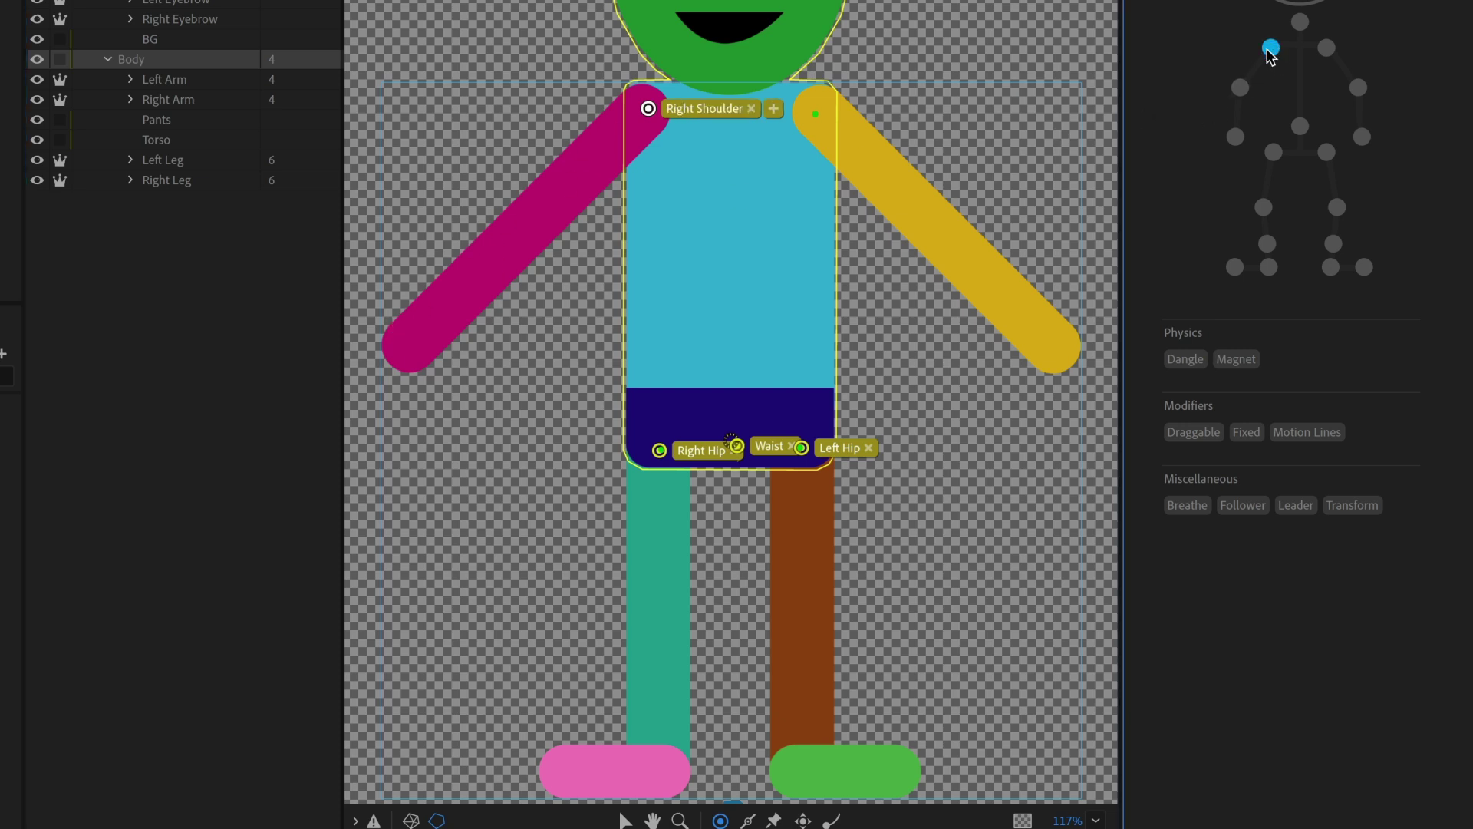
Add a handle tagged Left Shoulder over the left arm's attachment point and one tagged Neck midway between the shoulders in the Body group
left_click(815, 113)
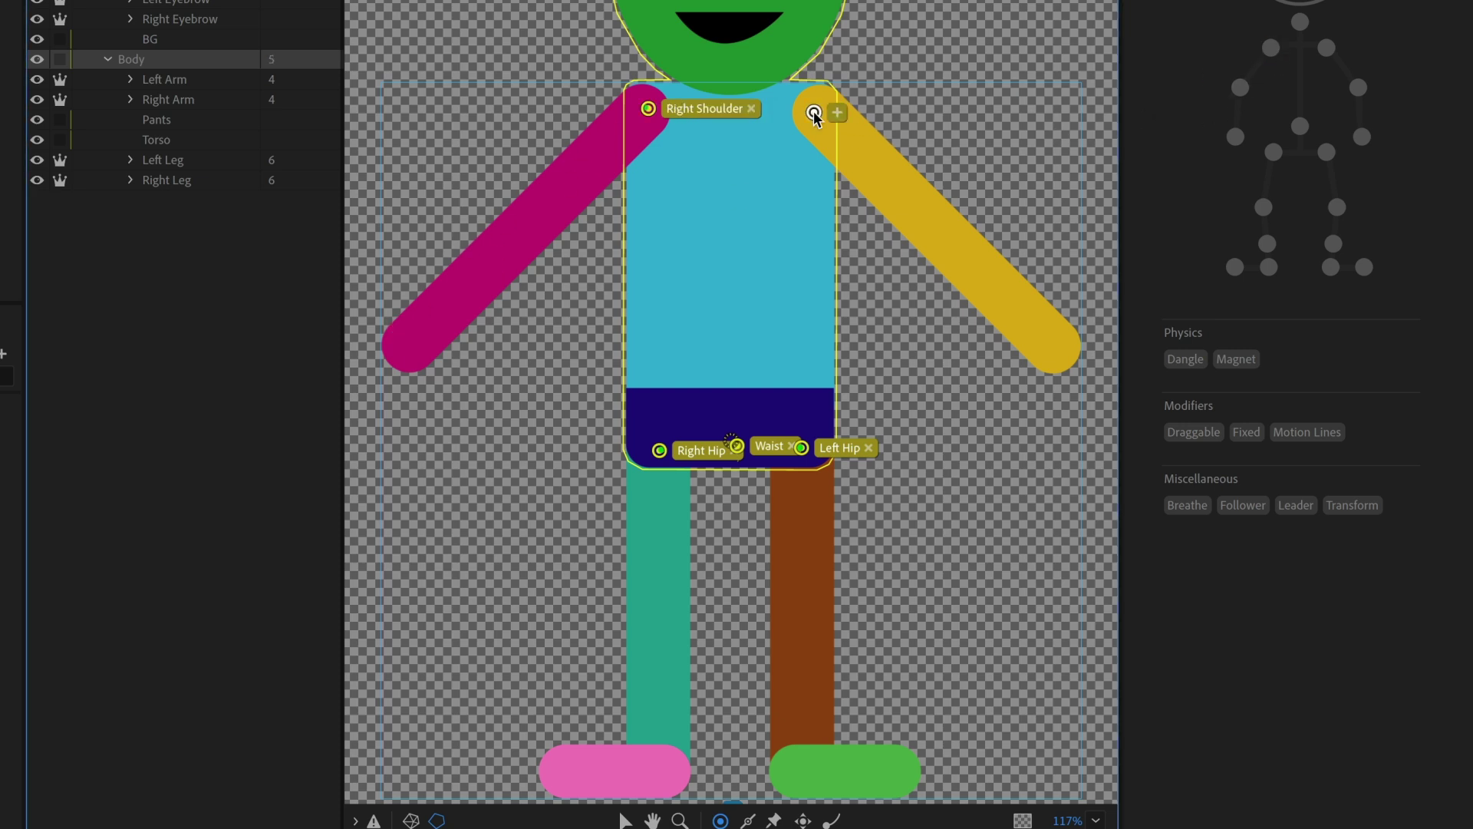
left_click(1327, 48)
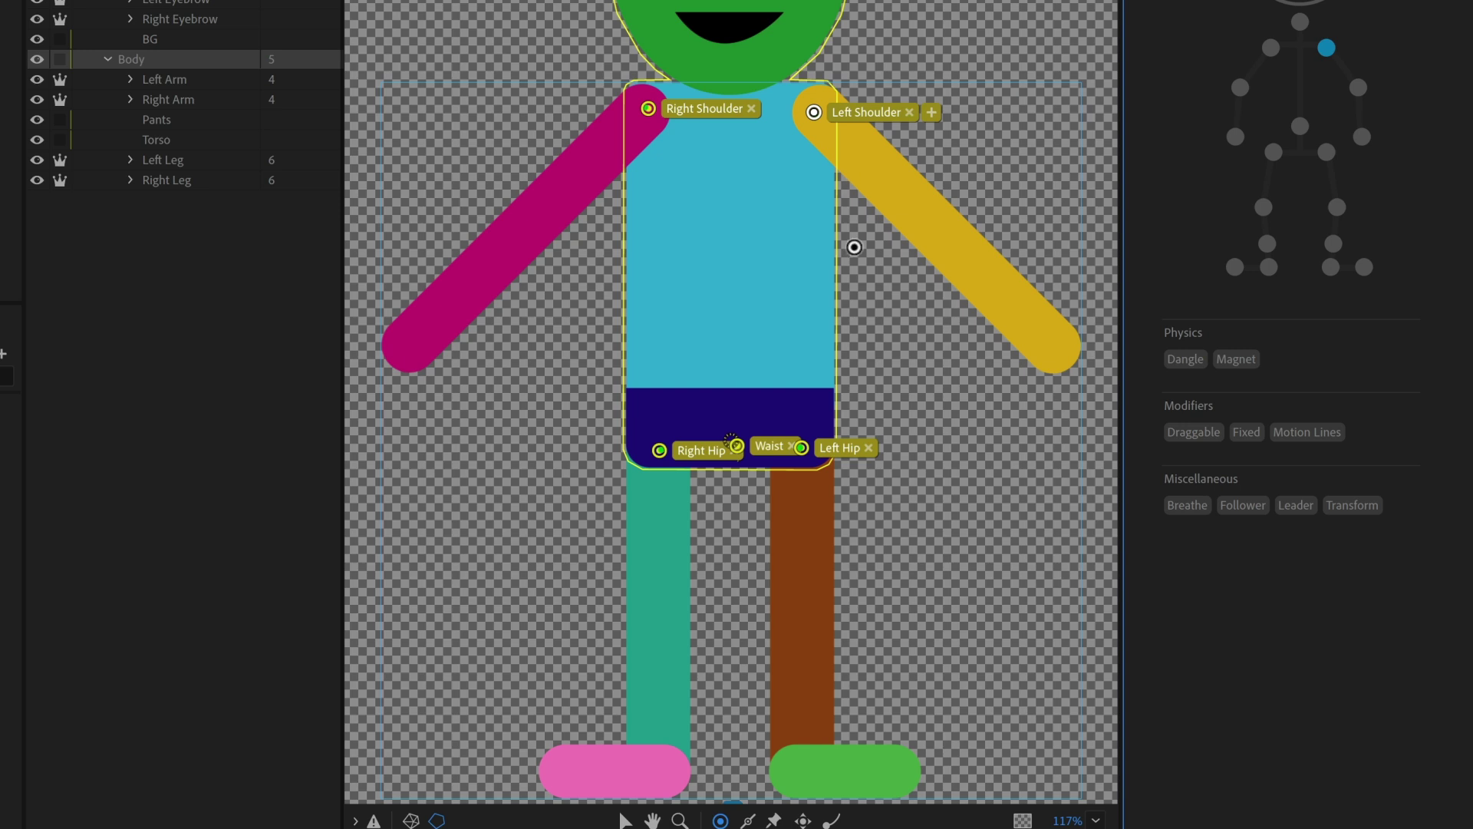
scroll(731, 153, "up", 1)
scroll(732, 153, "up", 4)
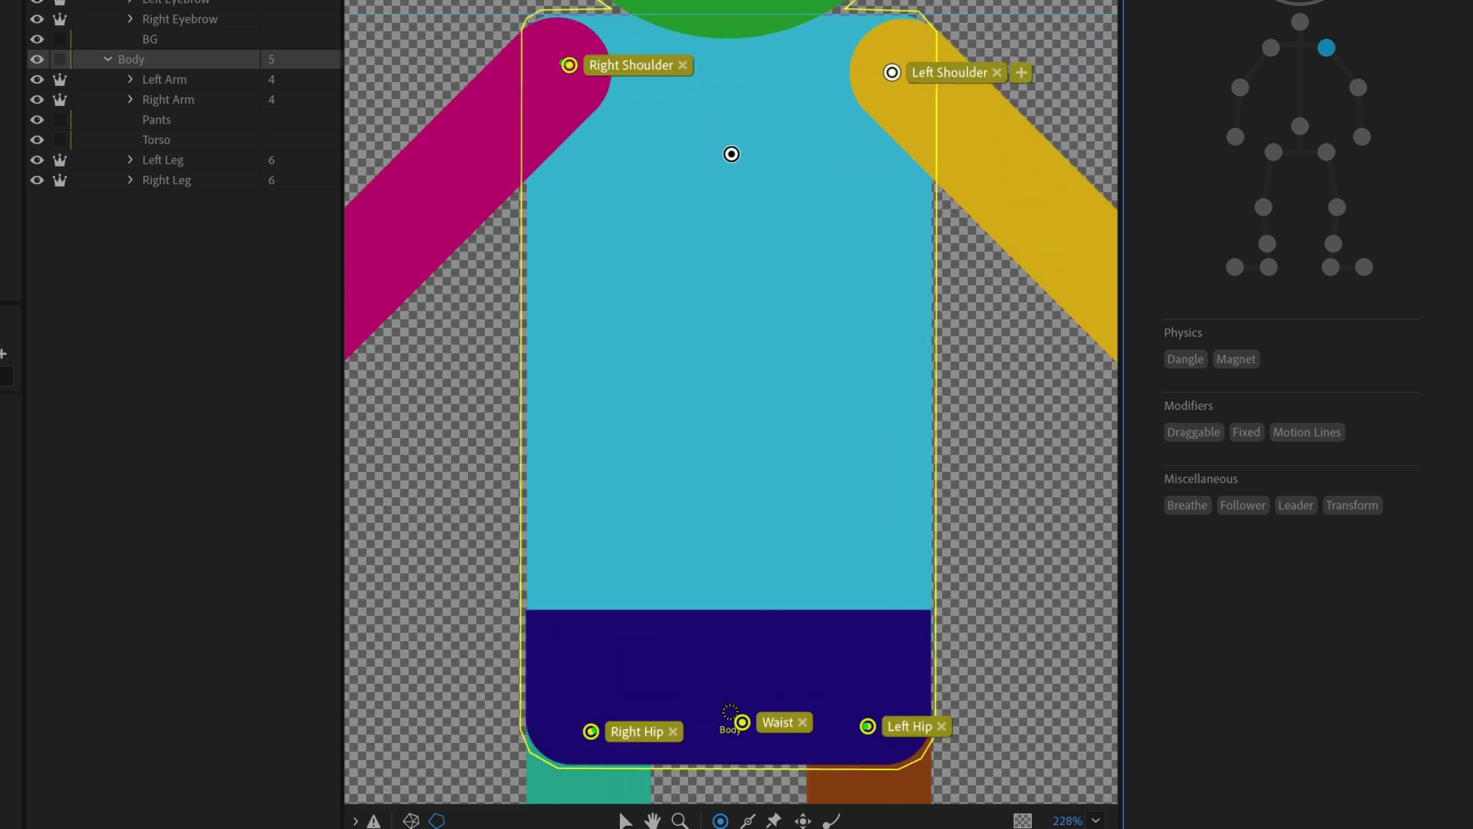
left_click(742, 66)
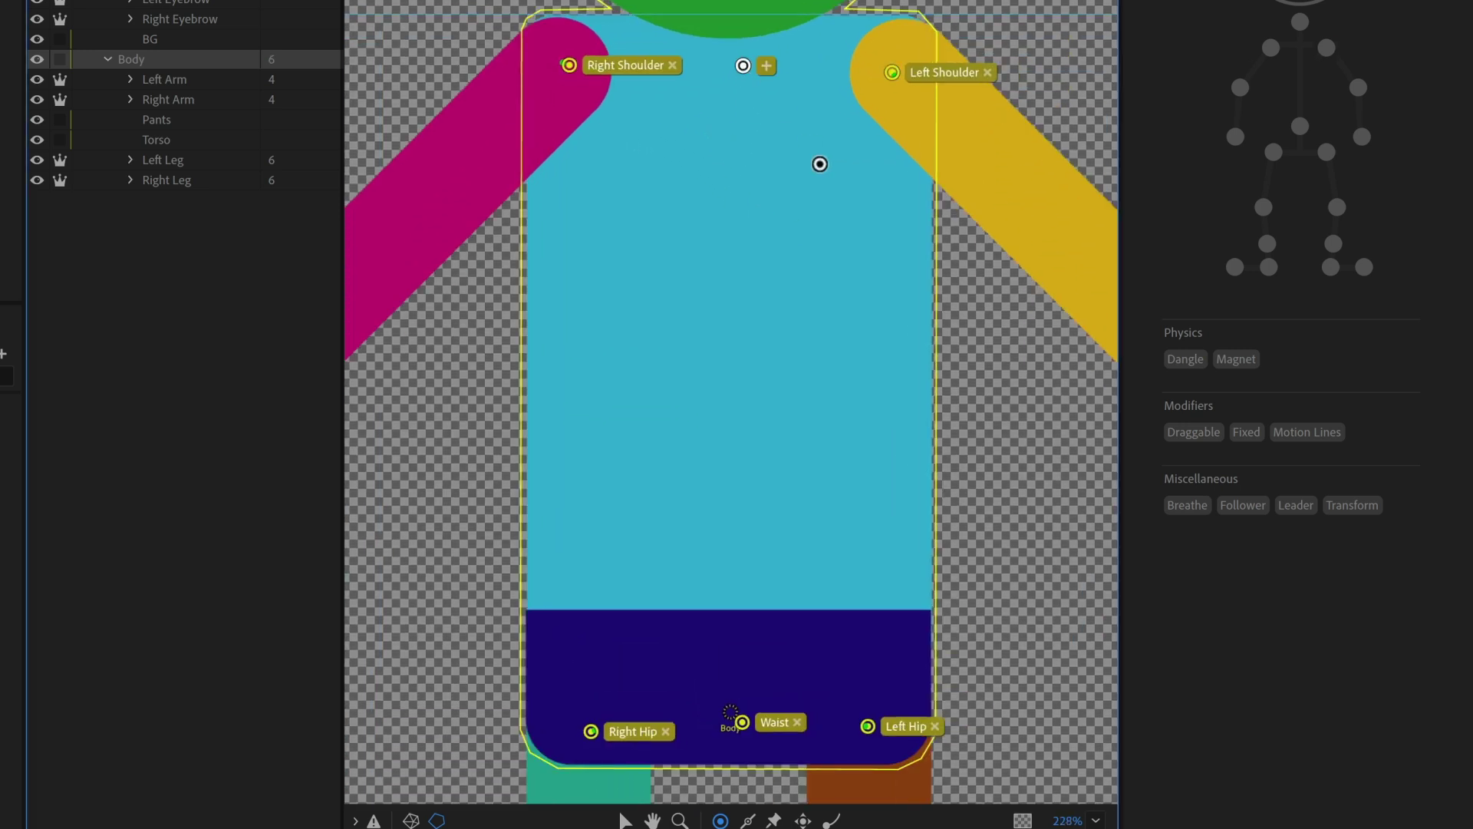
left_click(1301, 23)
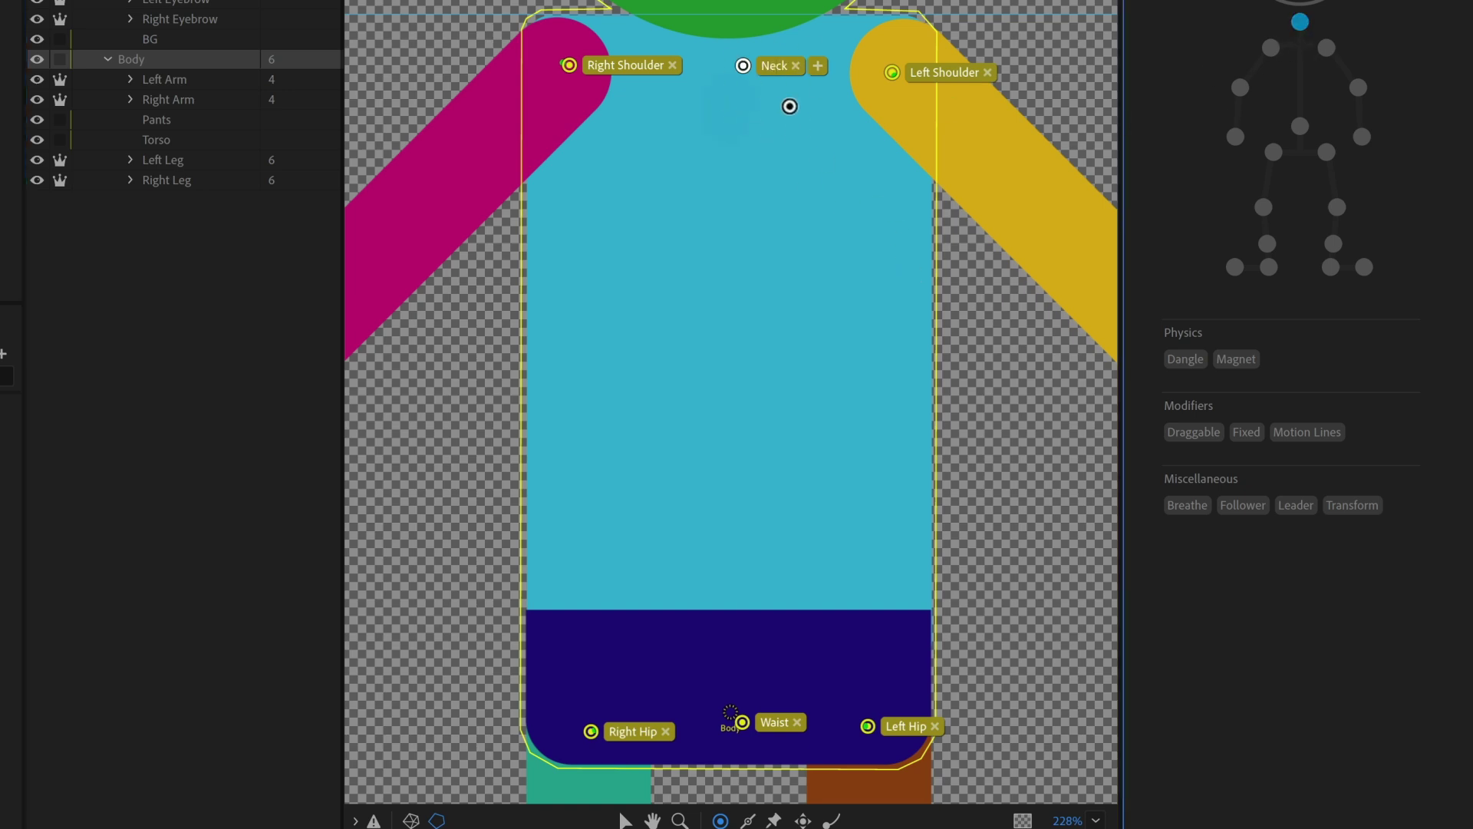
Nudge the Neck handle slightly up and the Waist handle slightly down and sideways, lining them up vertically along the torso's center
mouse_move(744, 67)
left_mouse_down()
mouse_move(743, 36)
mouse_move(744, 95)
mouse_move(744, 64)
left_mouse_up()
left_click(742, 722)
mouse_move(742, 722)
left_mouse_down()
mouse_move(740, 645)
mouse_move(743, 725)
left_mouse_up()
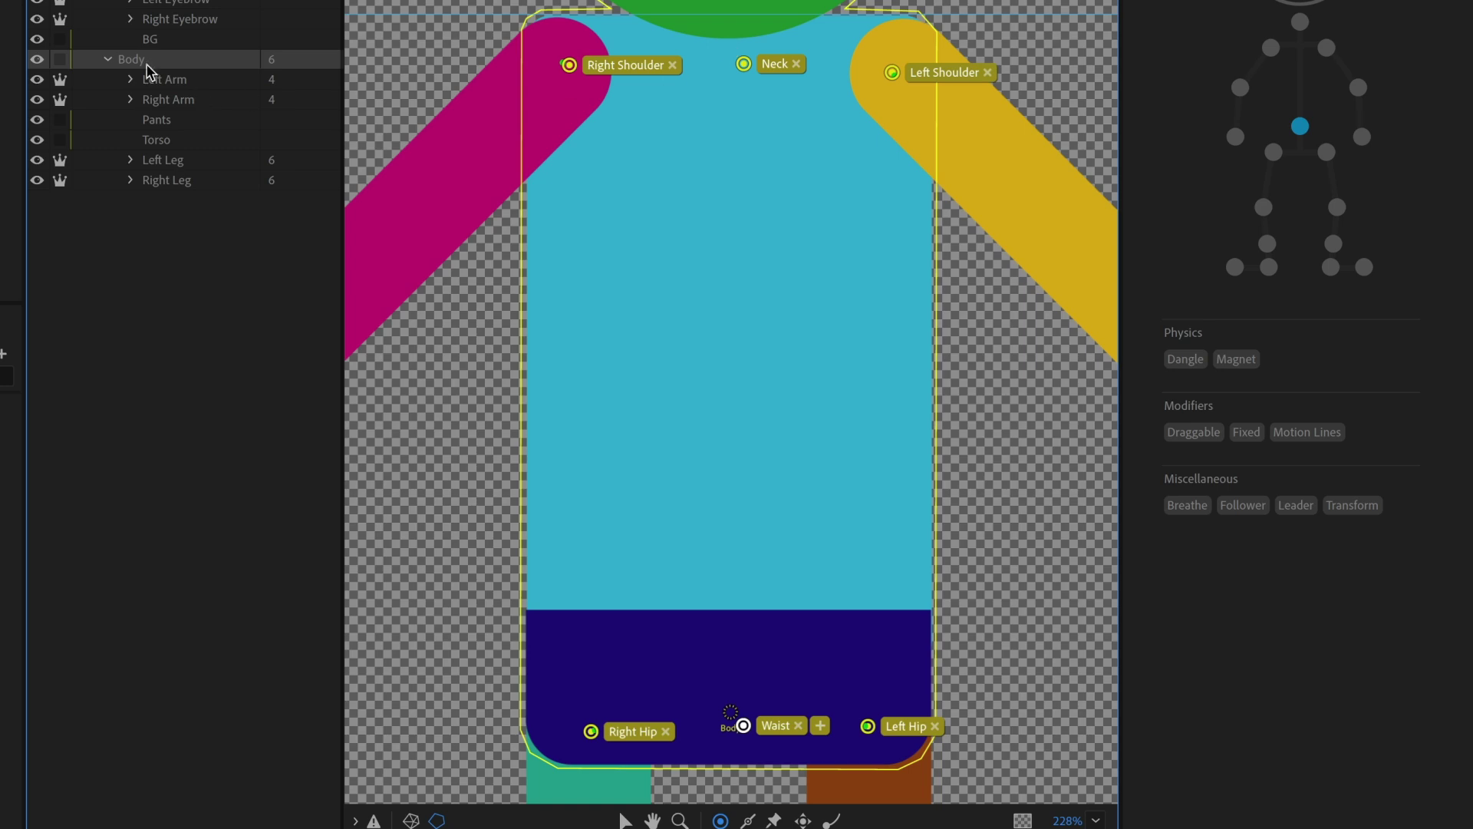
left_click(207, 67)
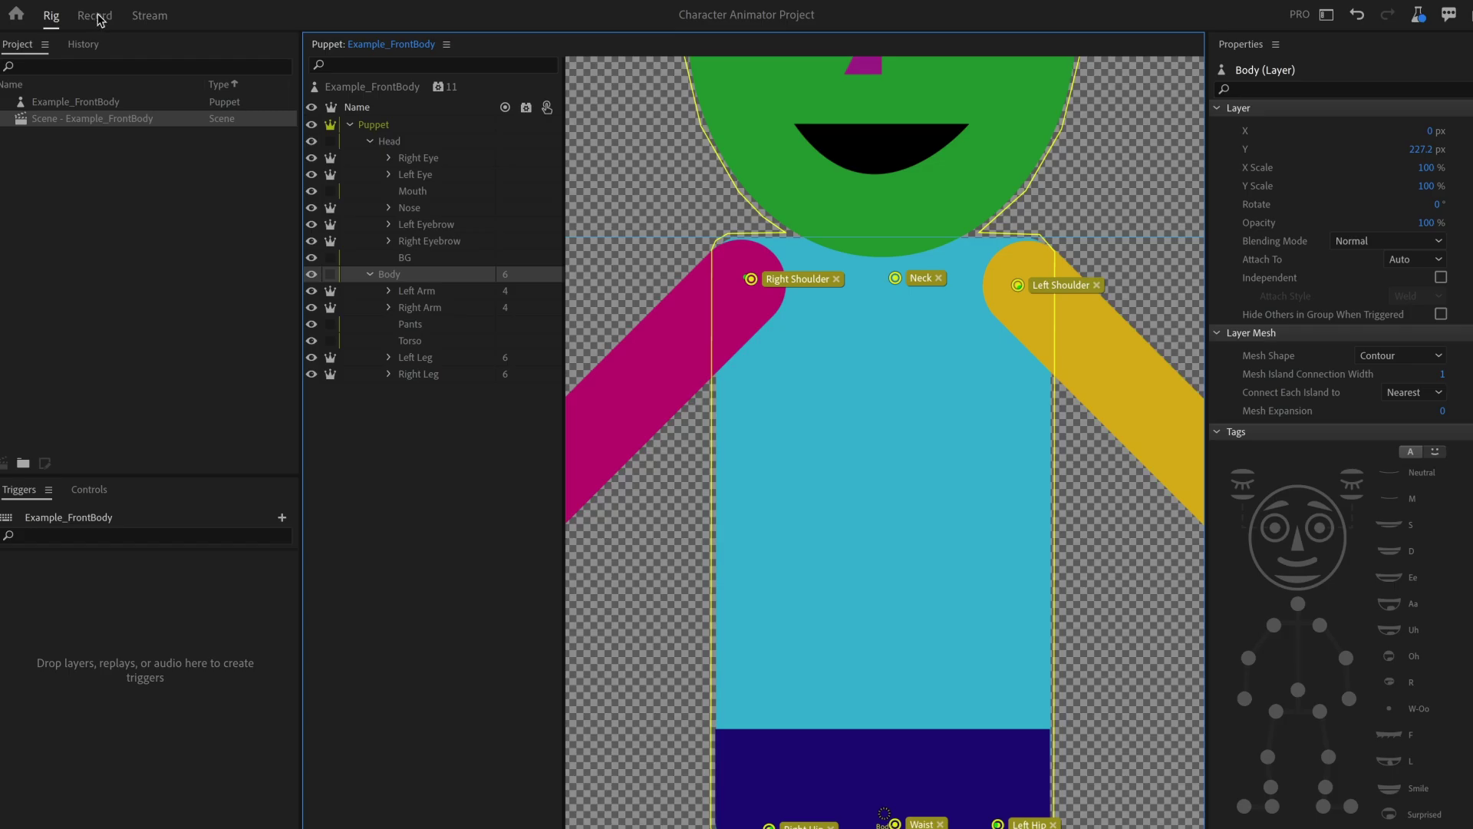
Switch to the Record workspace and set the puppet's Motion Library motion to Hip Hop Dance 2 from the Dance category
left_click(95, 16)
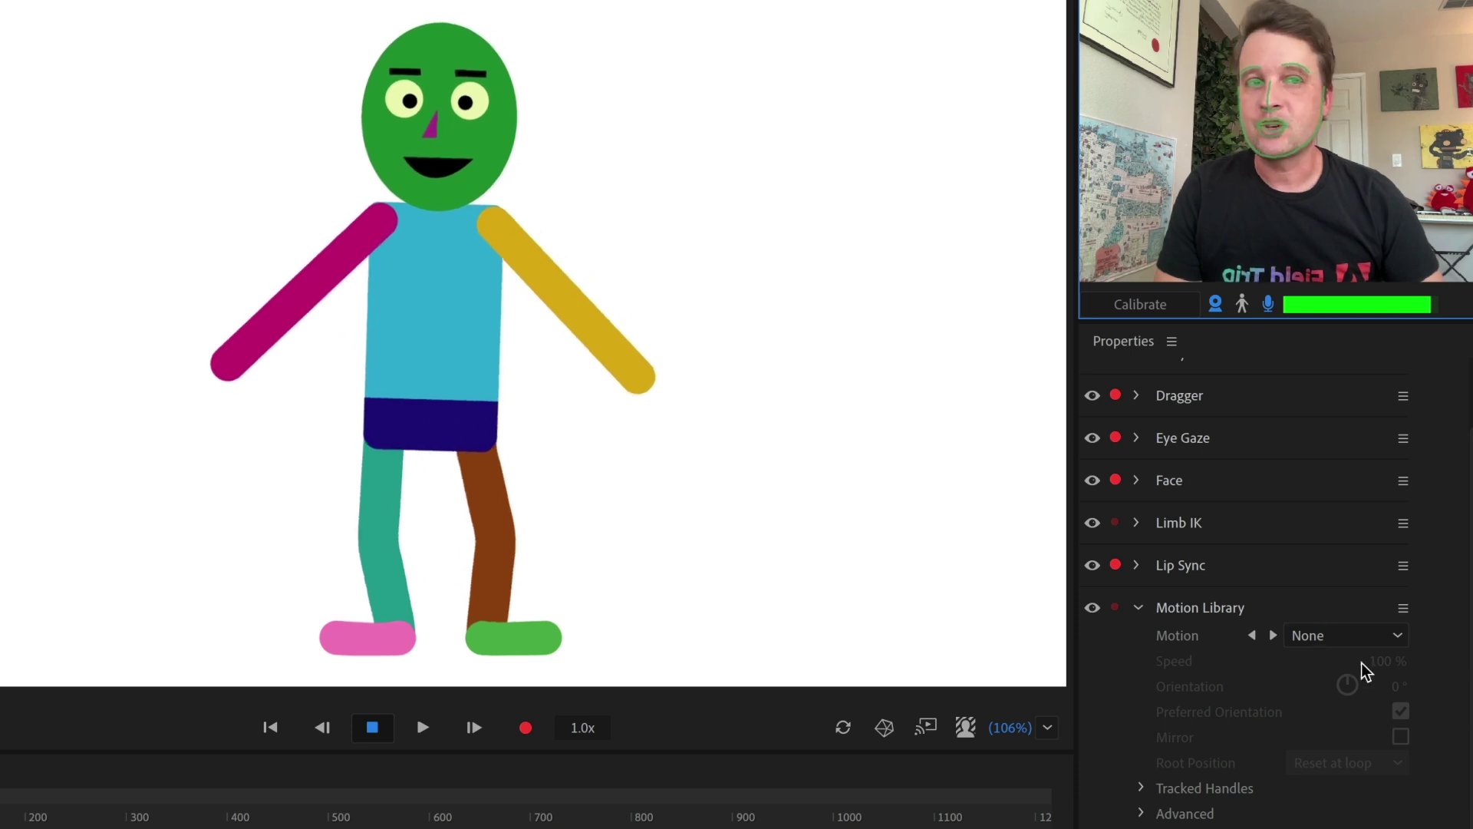
left_click(1359, 635)
mouse_move(1394, 769)
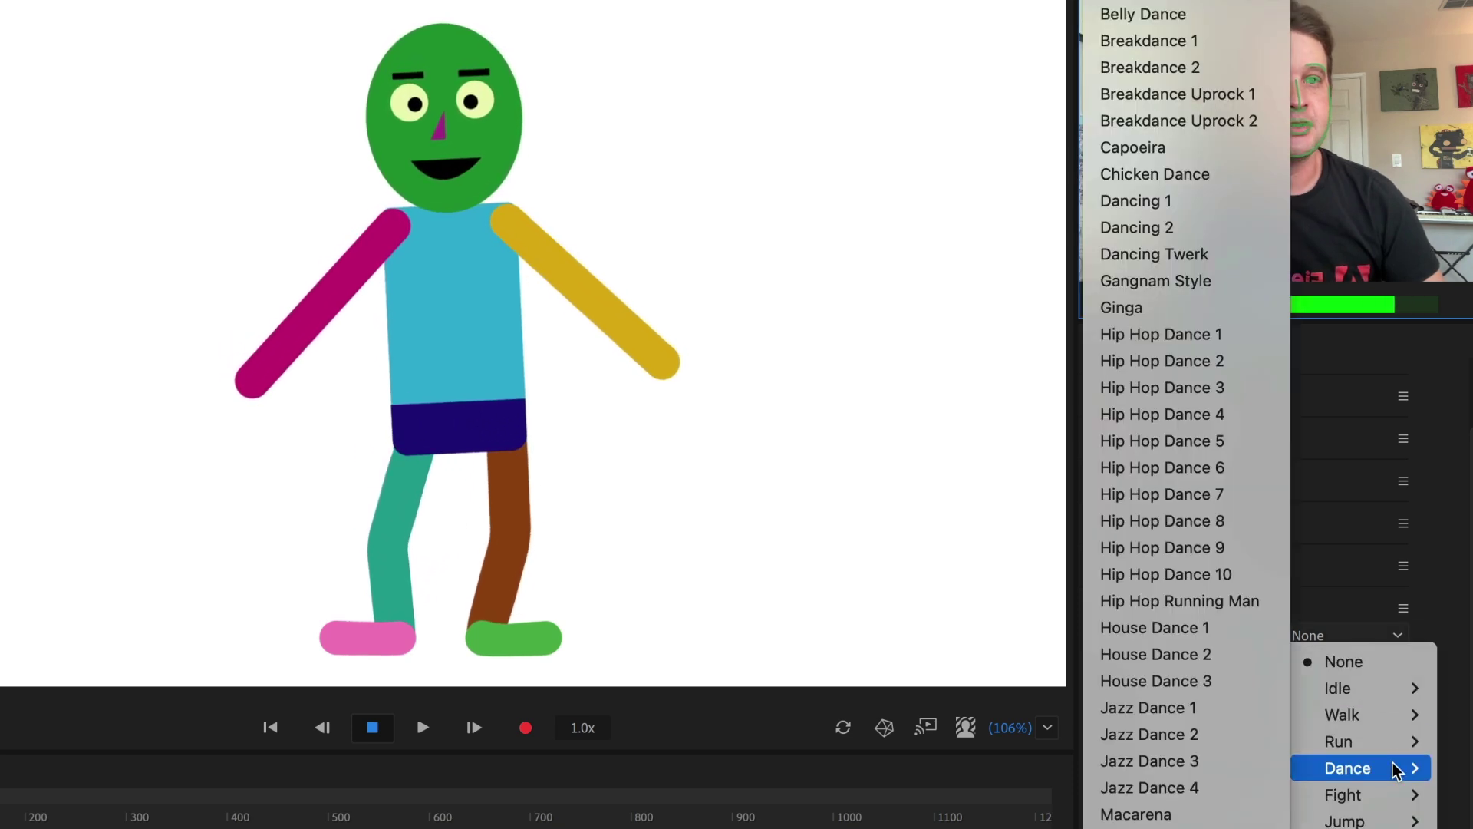
left_click(1207, 363)
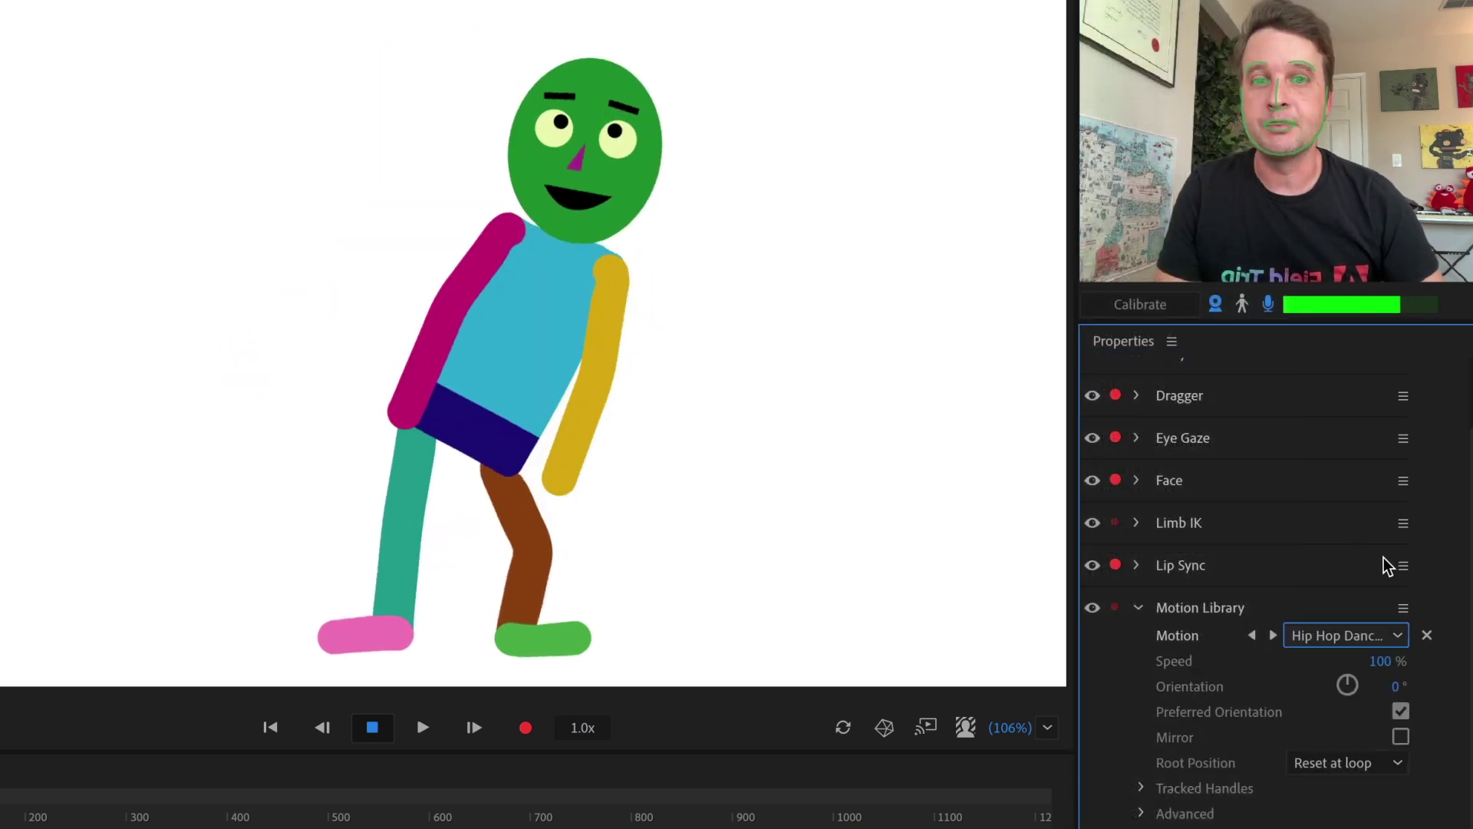